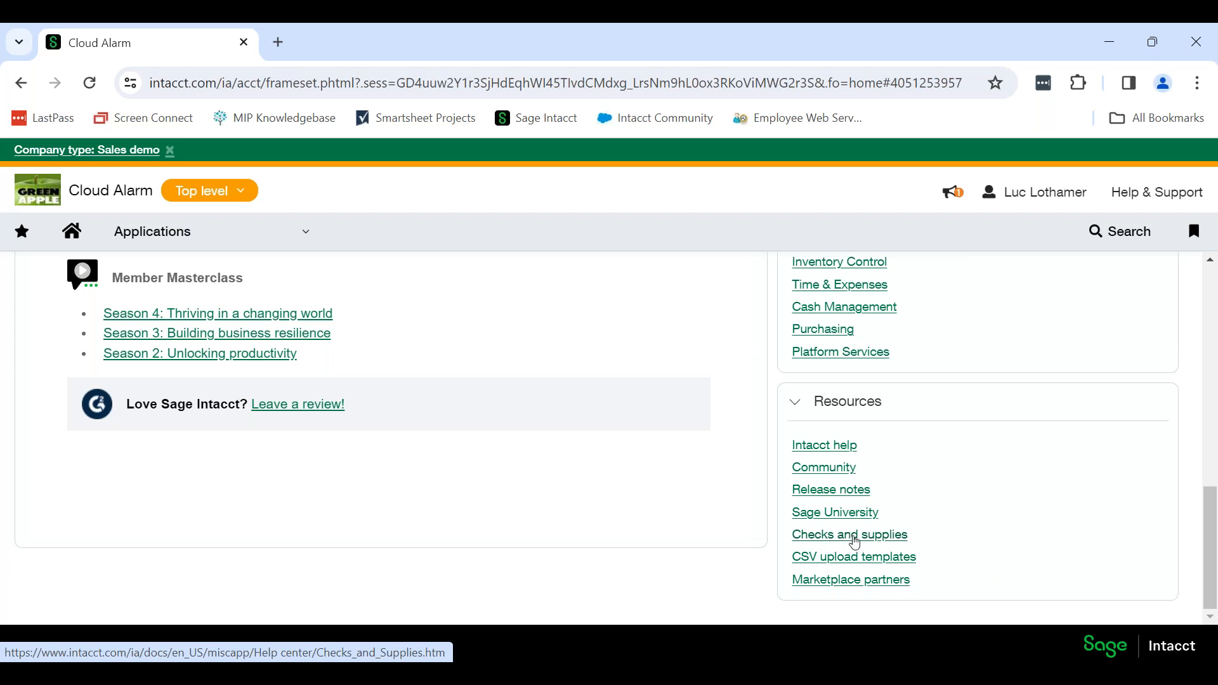
Open the checks and supplies resource and go to its US shop.
{"action": "left_click", "coordinate": [858, 541]}
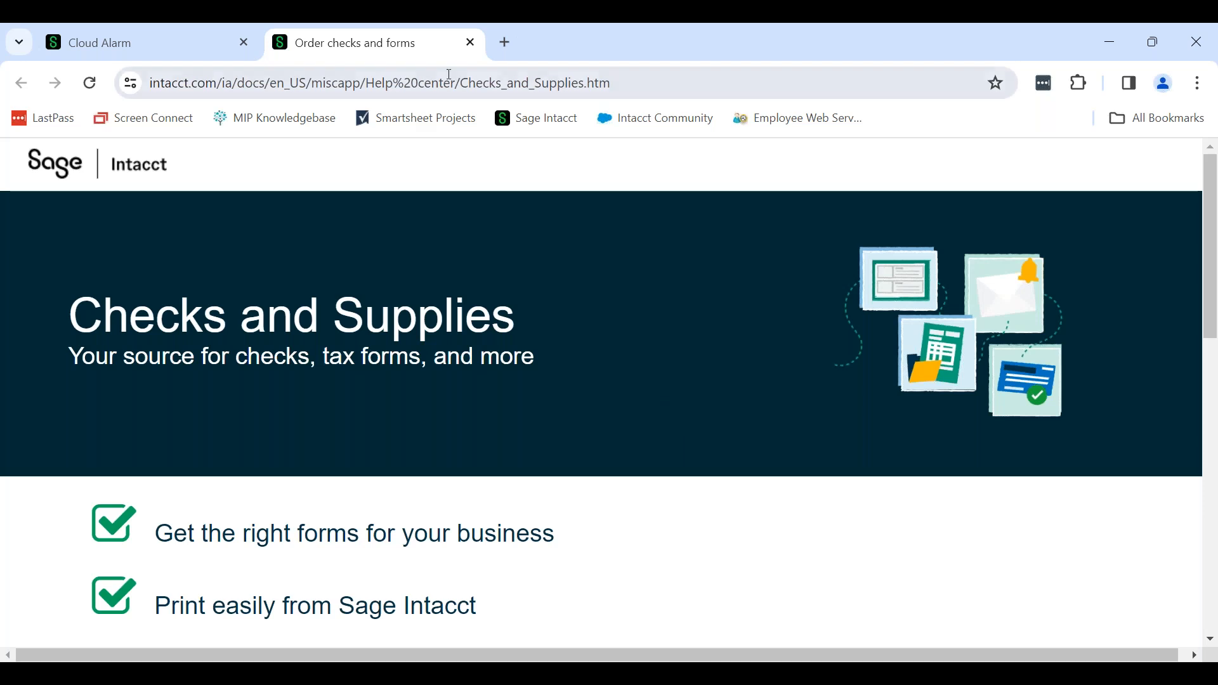
{"action": "scroll", "coordinate": [667, 295], "scroll_direction": "down", "scroll_amount": 6}
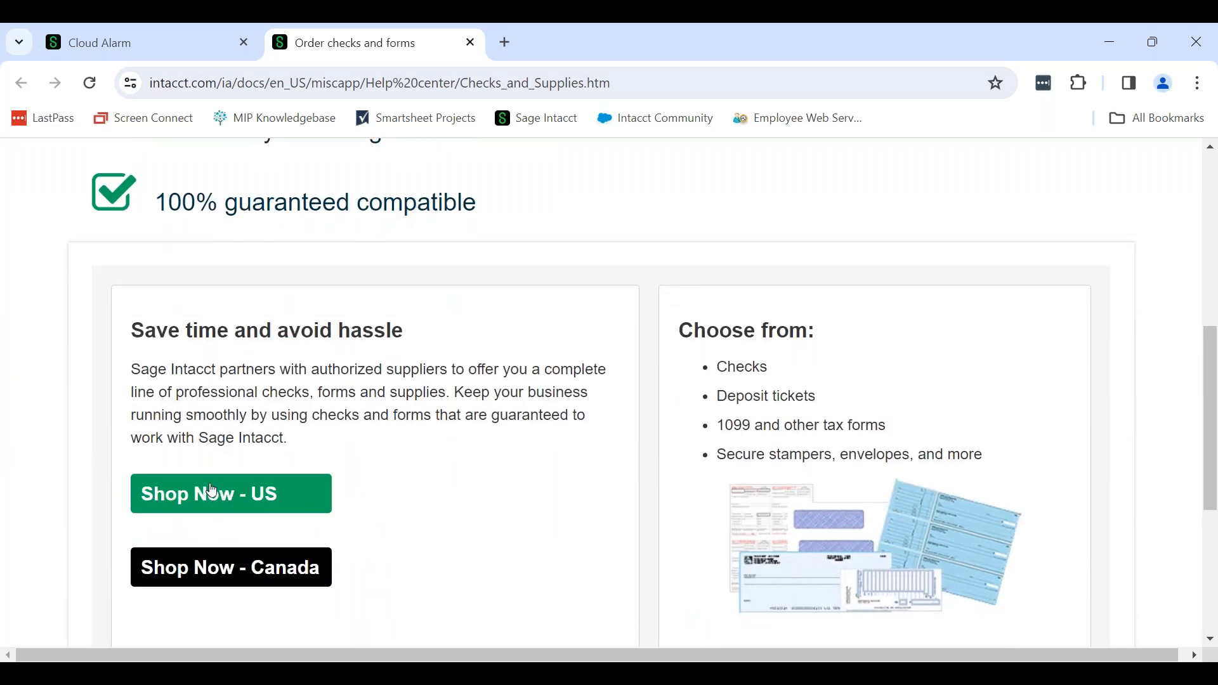
{"action": "left_click", "coordinate": [256, 502]}
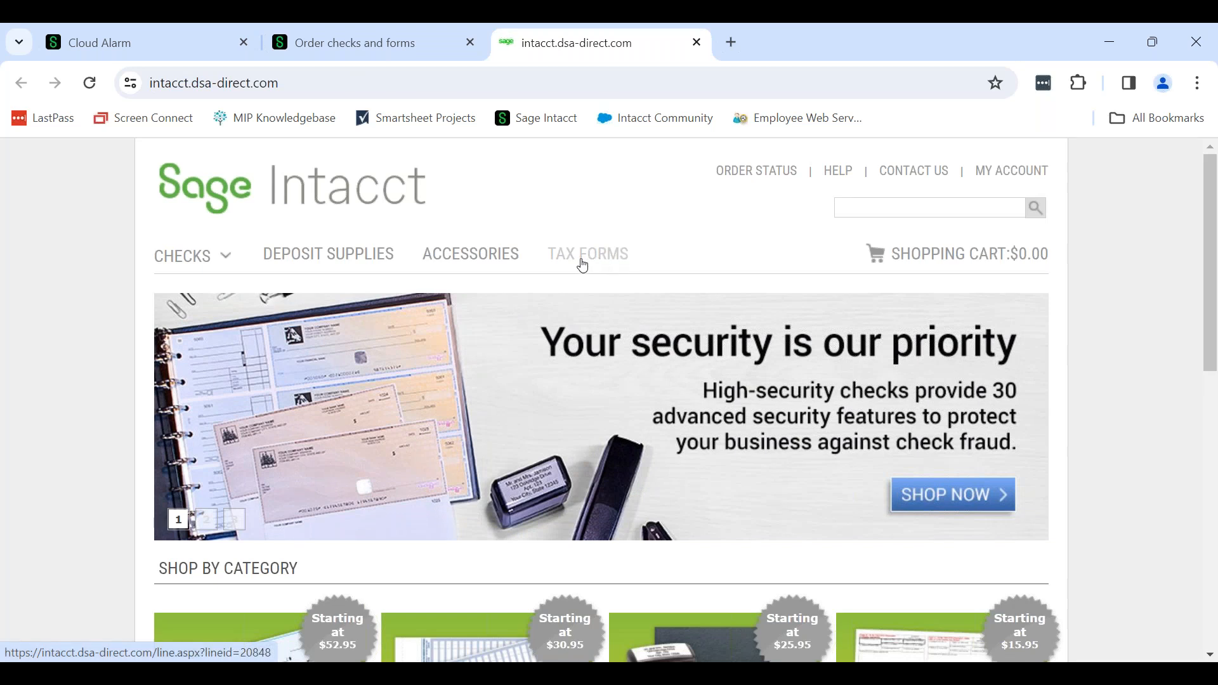
Look through the shop's tax forms, including the 1099-NEC sets, and close the shop and supplies pages.
{"action": "left_click", "coordinate": [611, 260]}
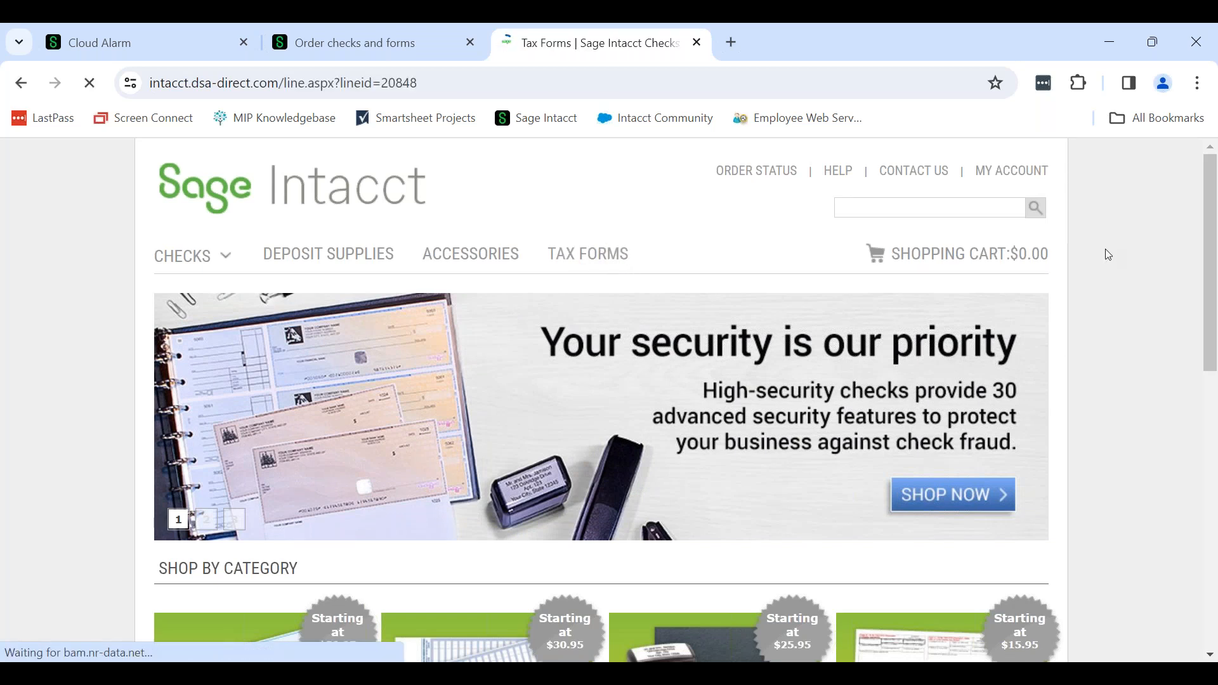
{"action": "scroll", "coordinate": [1117, 253], "scroll_direction": "down", "scroll_amount": 1}
{"action": "scroll", "coordinate": [1118, 257], "scroll_direction": "down", "scroll_amount": 4}
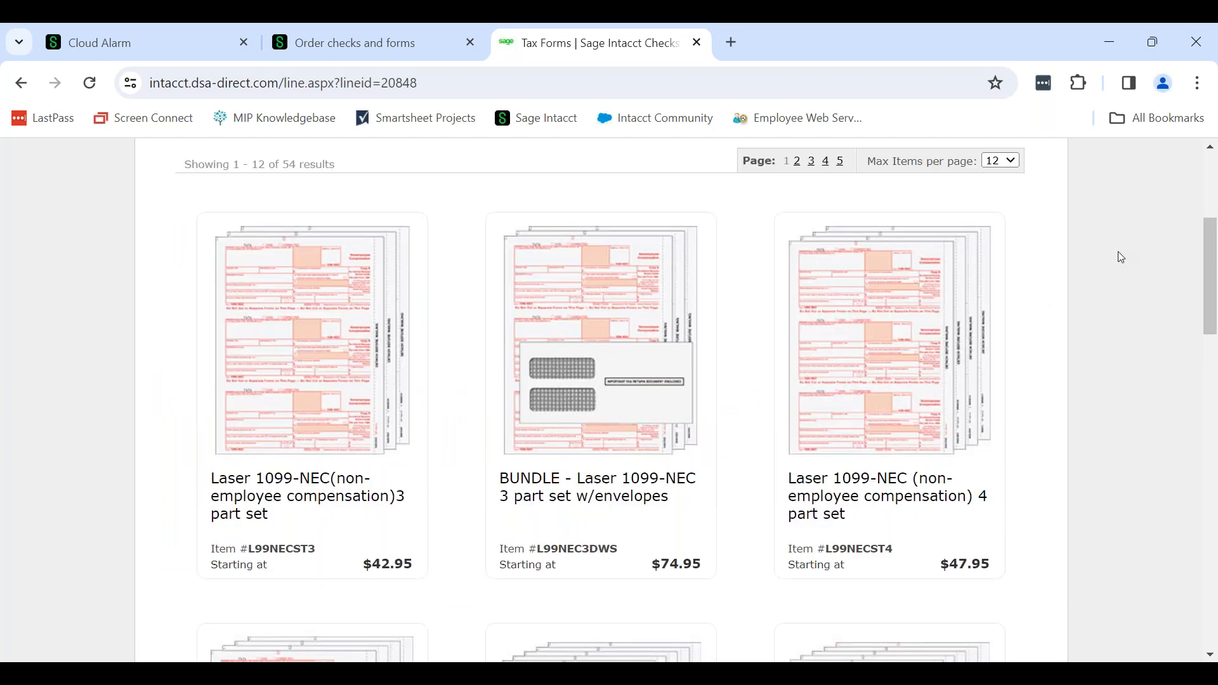
{"action": "scroll", "coordinate": [1118, 279], "scroll_direction": "up", "scroll_amount": 2}
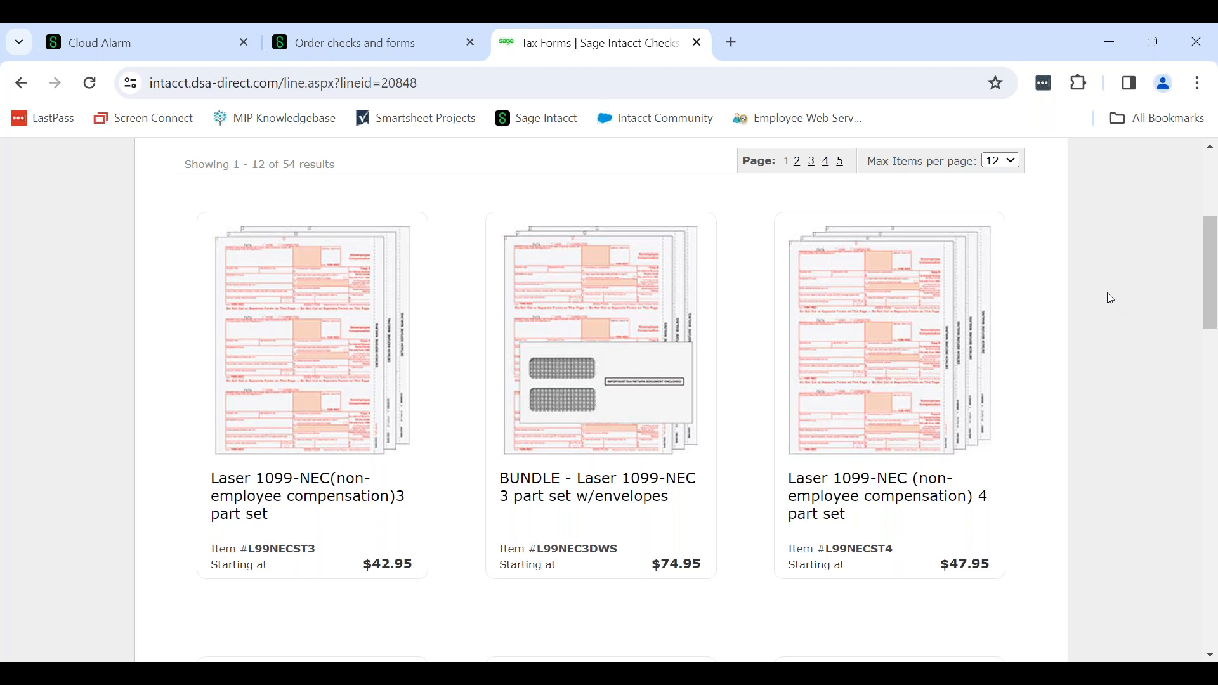
{"action": "left_click", "coordinate": [699, 43]}
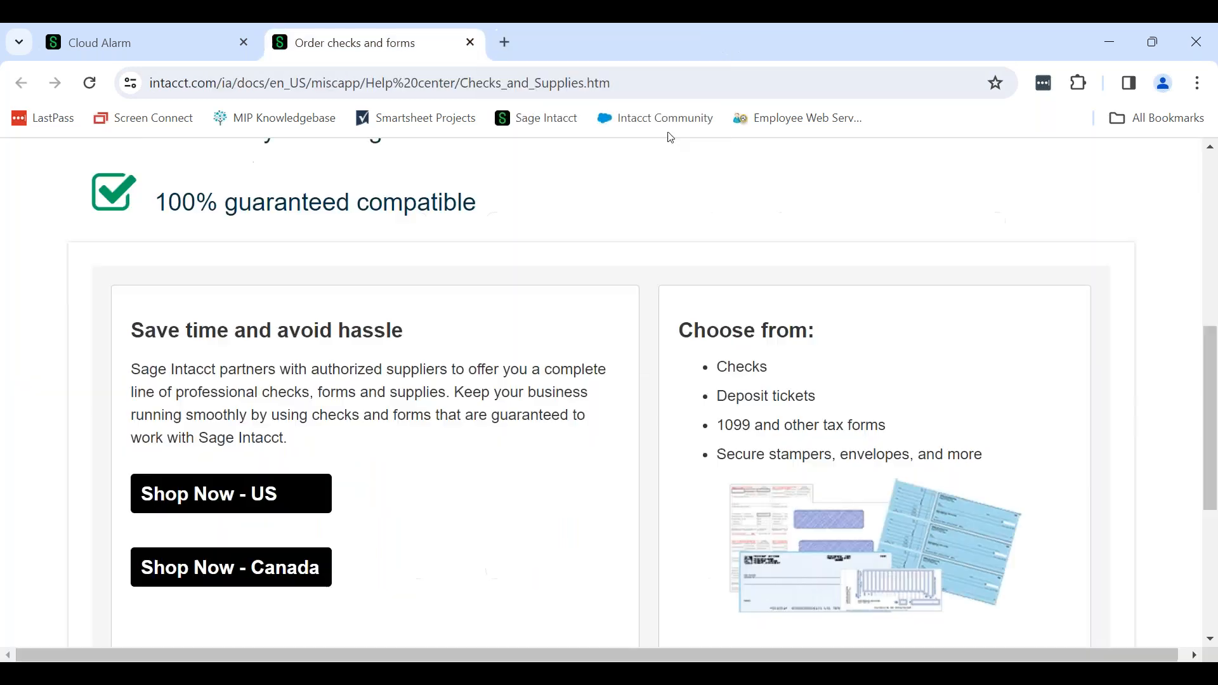
{"action": "left_click", "coordinate": [469, 43]}
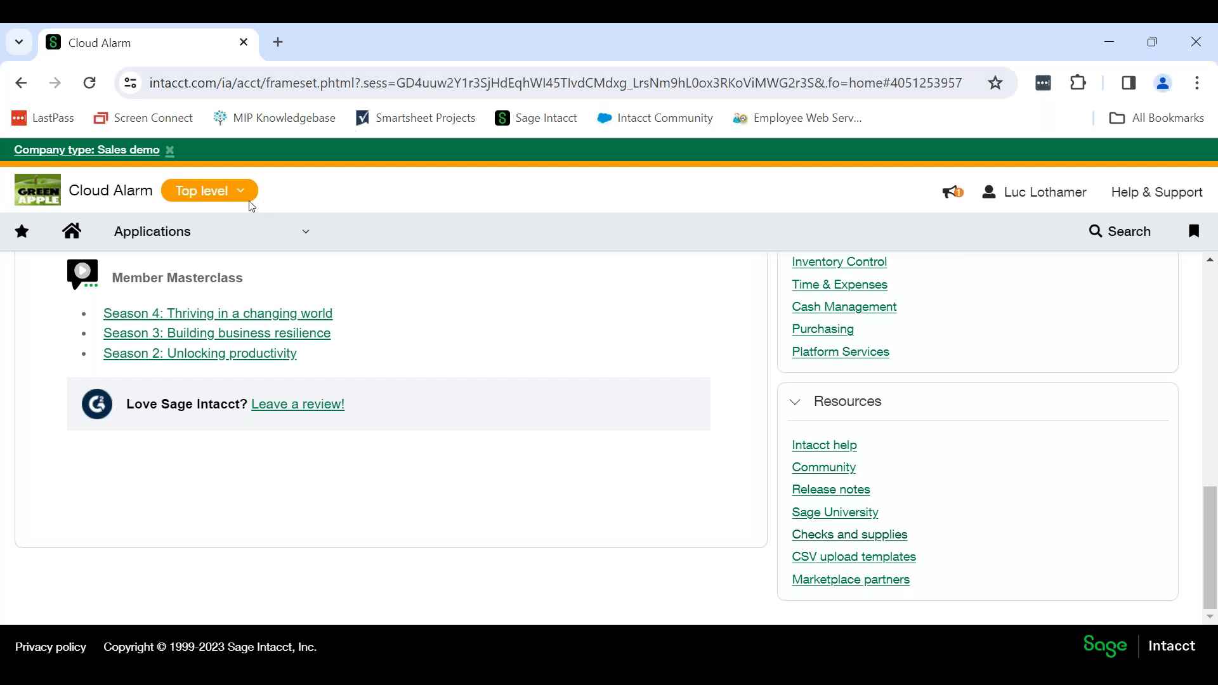
Open the Vendors list in Accounts Payable.
{"action": "left_click", "coordinate": [270, 233]}
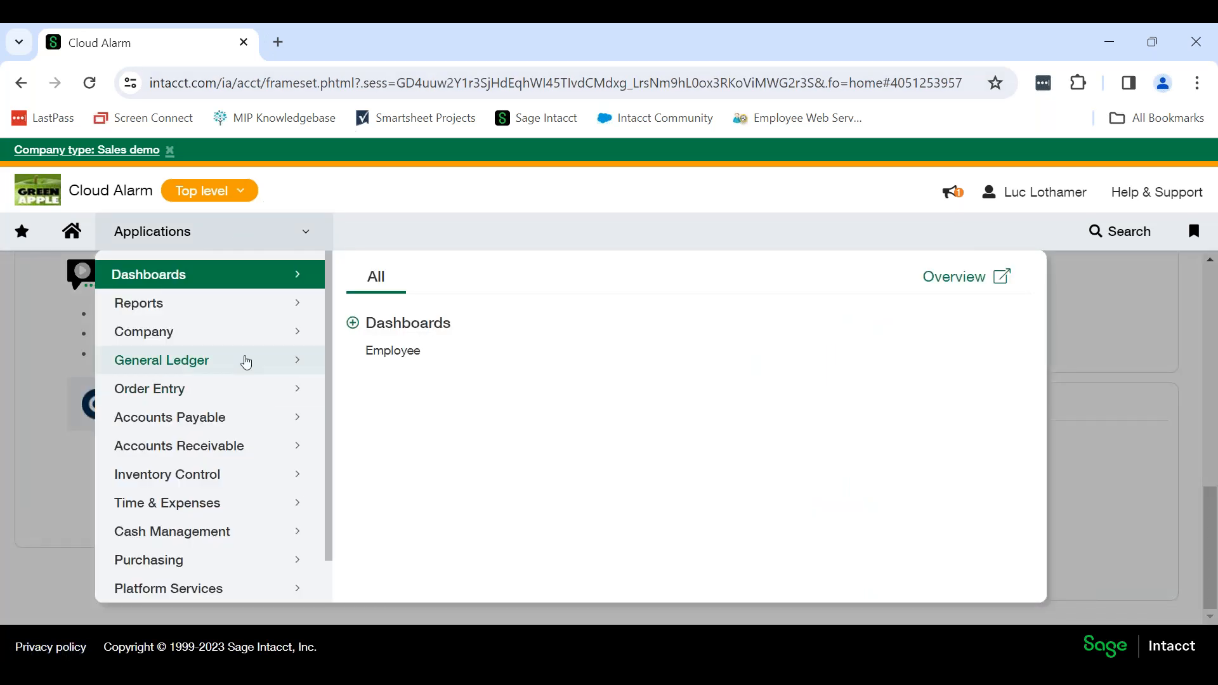
{"action": "scroll", "coordinate": [246, 362], "scroll_direction": "down", "scroll_amount": 1}
{"action": "scroll", "coordinate": [246, 363], "scroll_direction": "down", "scroll_amount": 1}
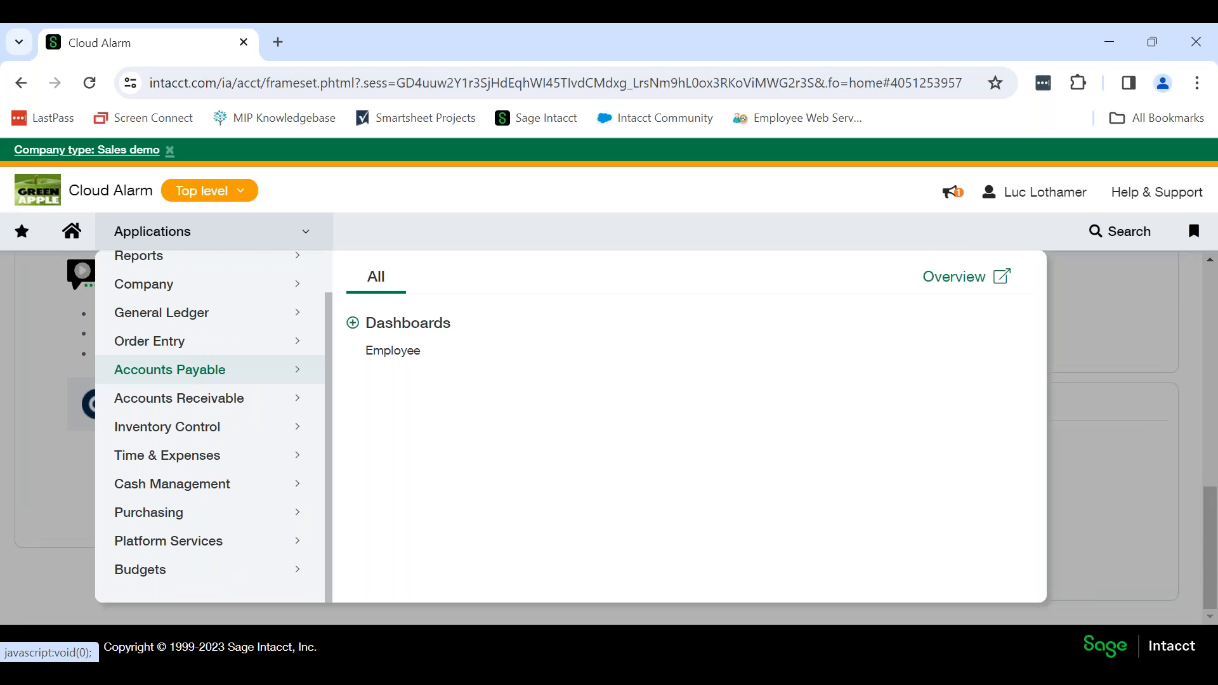
{"action": "left_click", "coordinate": [246, 368]}
{"action": "left_click", "coordinate": [455, 332]}
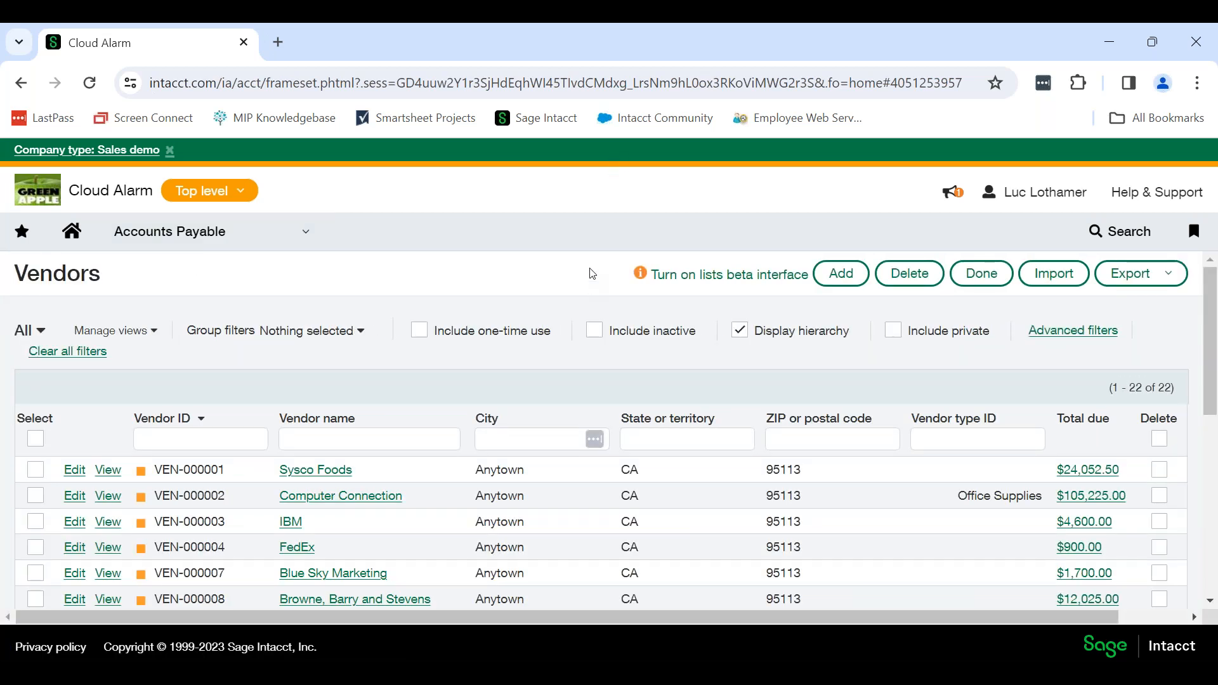
{"action": "scroll", "coordinate": [588, 269], "scroll_direction": "down", "scroll_amount": 3}
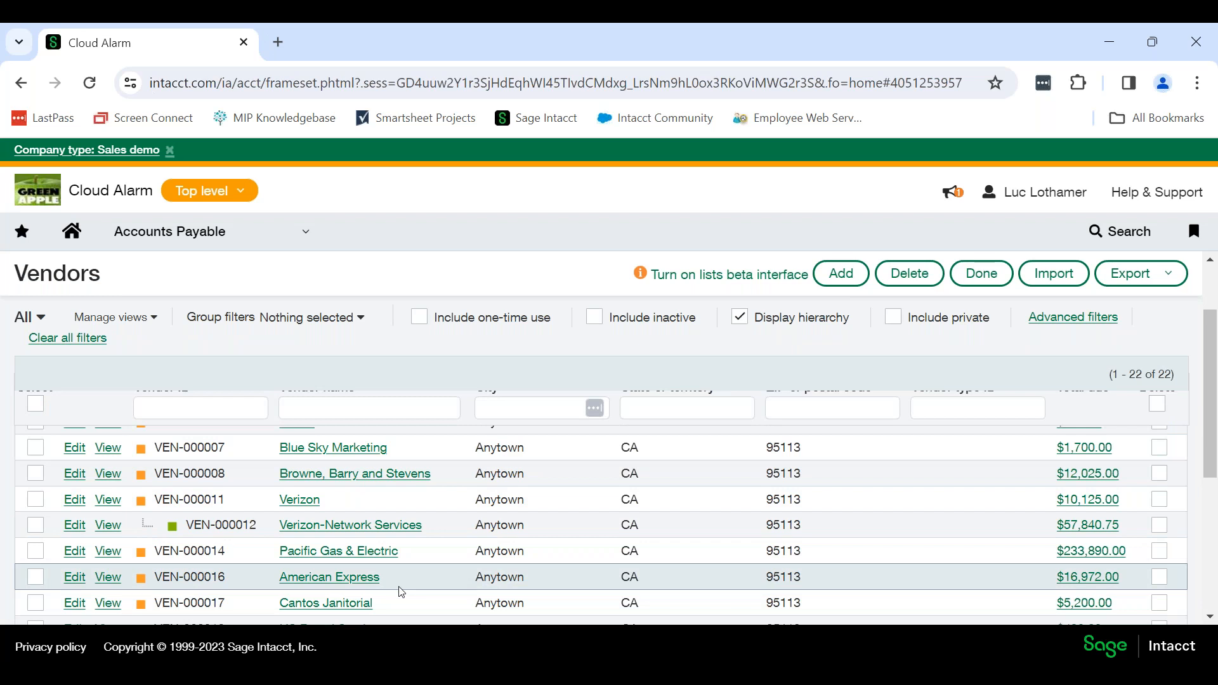
{"action": "scroll", "coordinate": [451, 529], "scroll_direction": "down", "scroll_amount": 3}
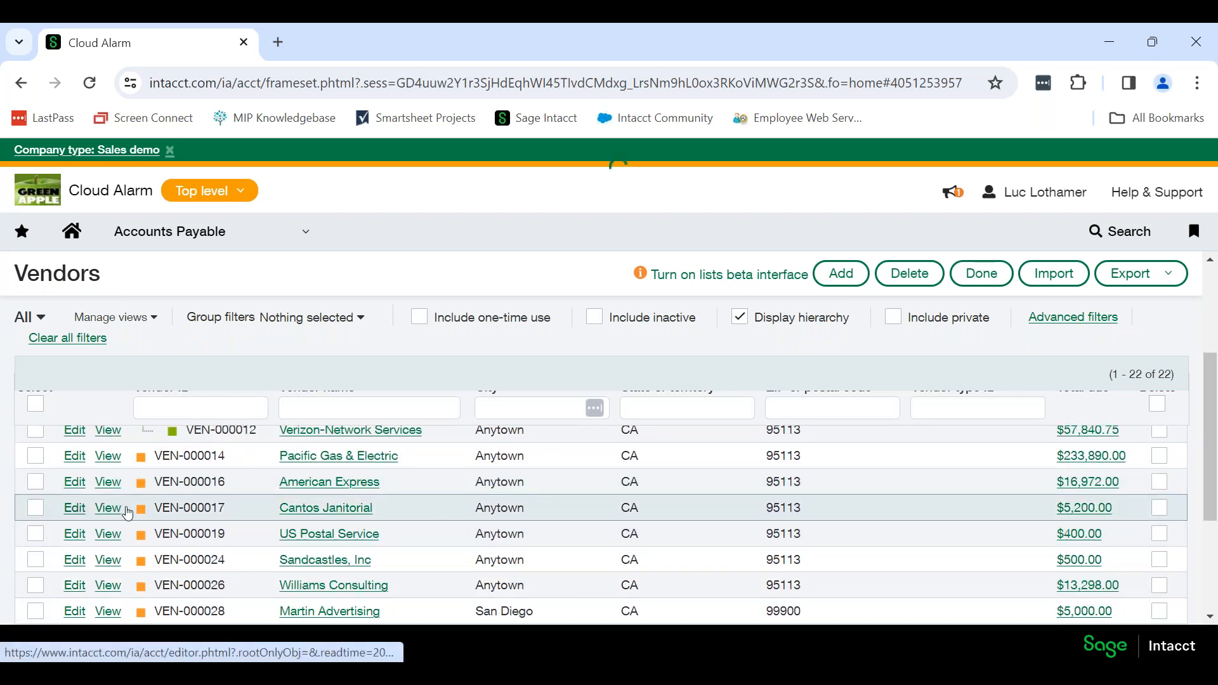
{"action": "left_click", "coordinate": [427, 503]}
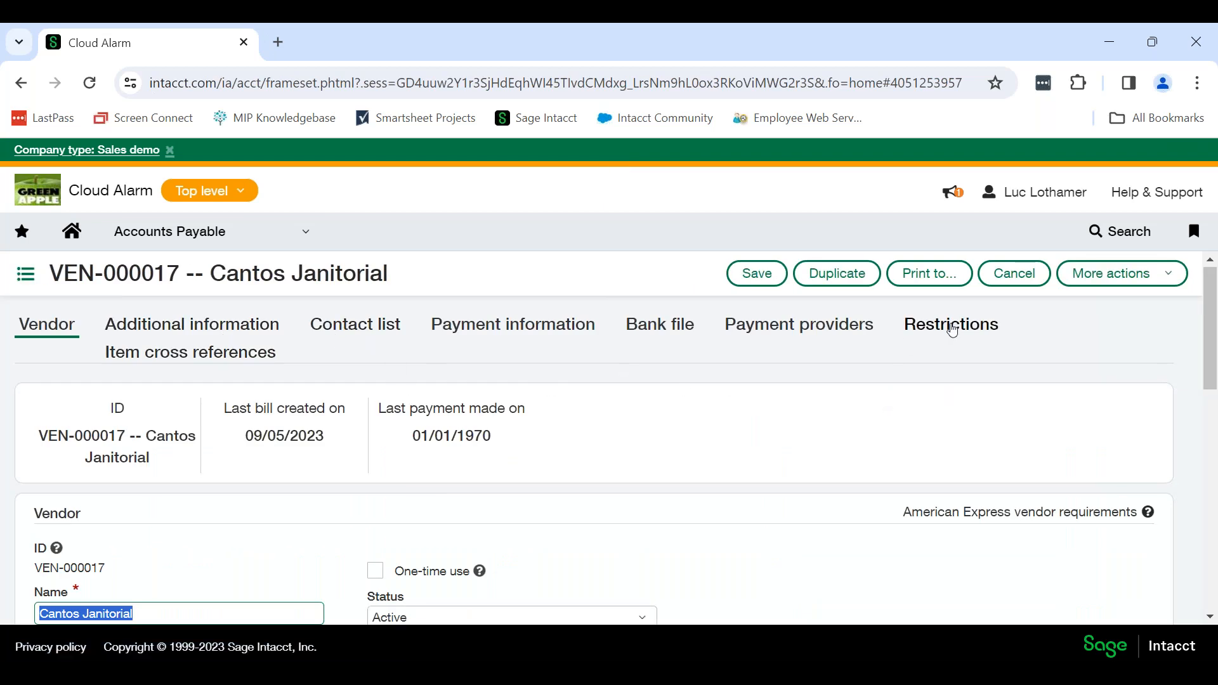
{"action": "left_click", "coordinate": [25, 275]}
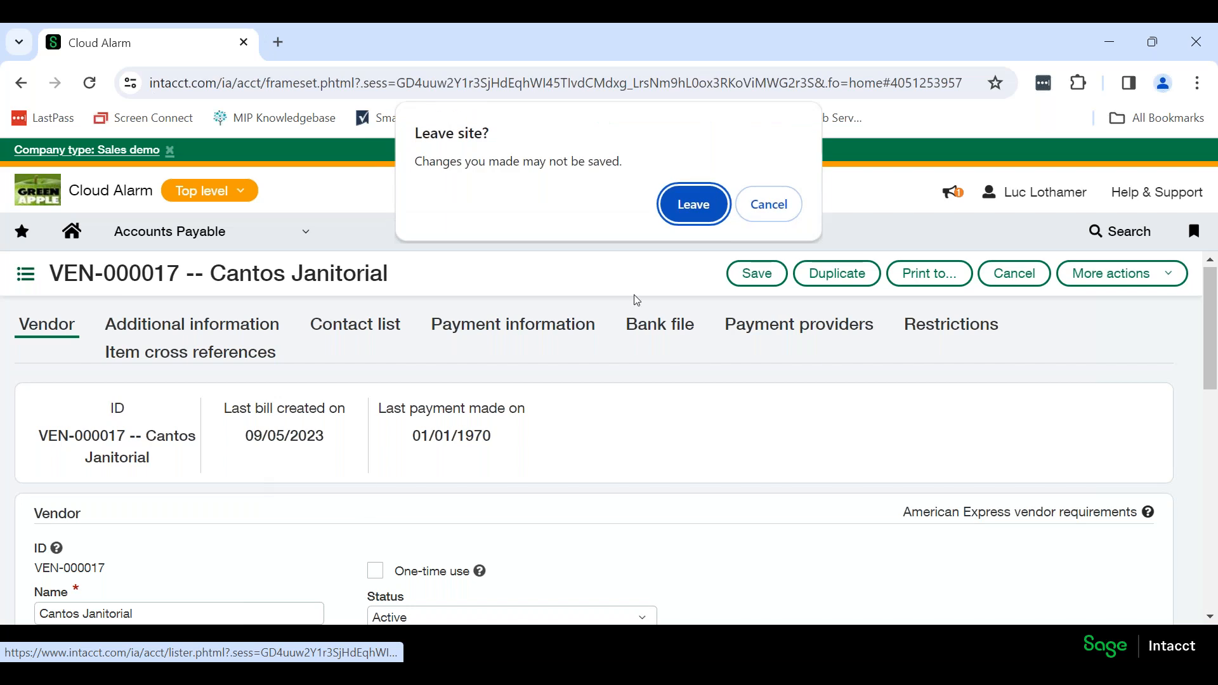
{"action": "left_click", "coordinate": [693, 204]}
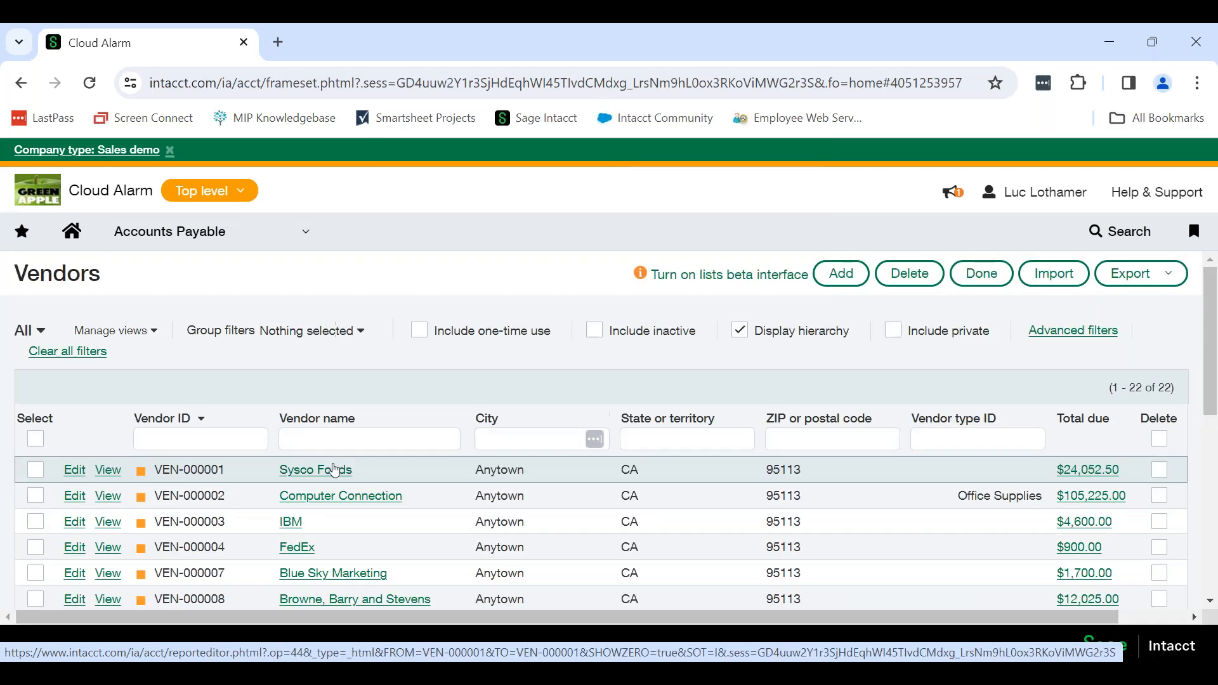
Open vendor VEN-000017 Cantos Janitorial for editing and show its additional information.
{"action": "scroll", "coordinate": [335, 469], "scroll_direction": "down", "scroll_amount": 3}
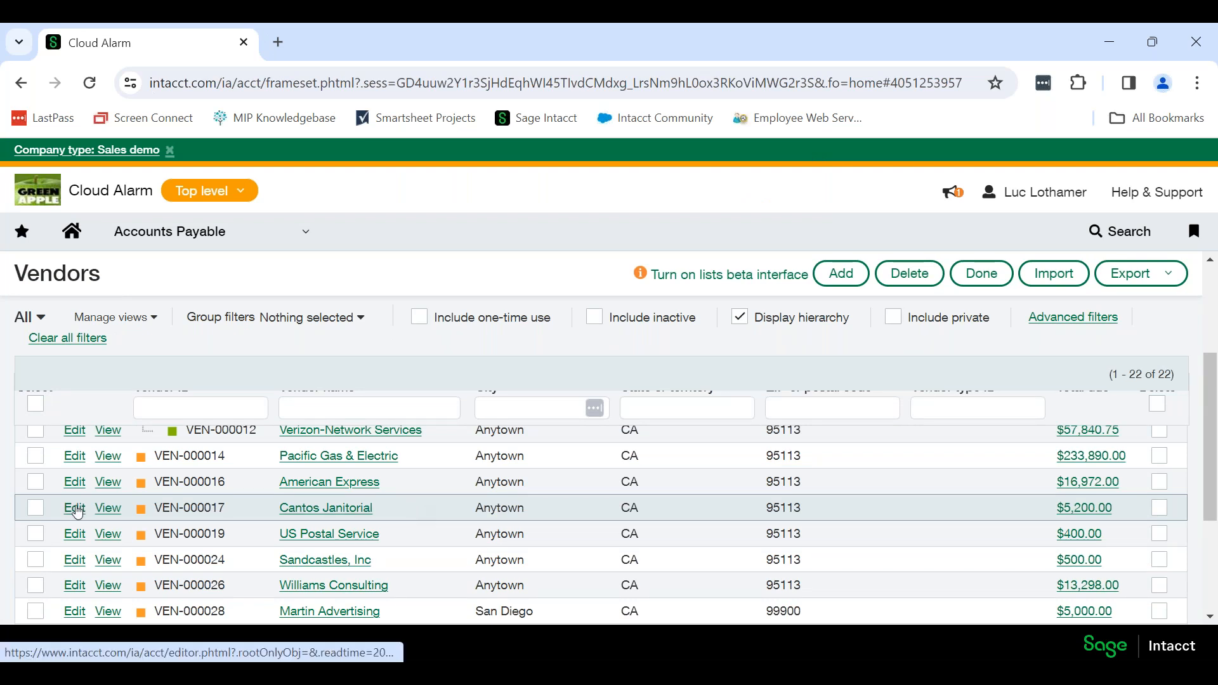
{"action": "left_click", "coordinate": [361, 510]}
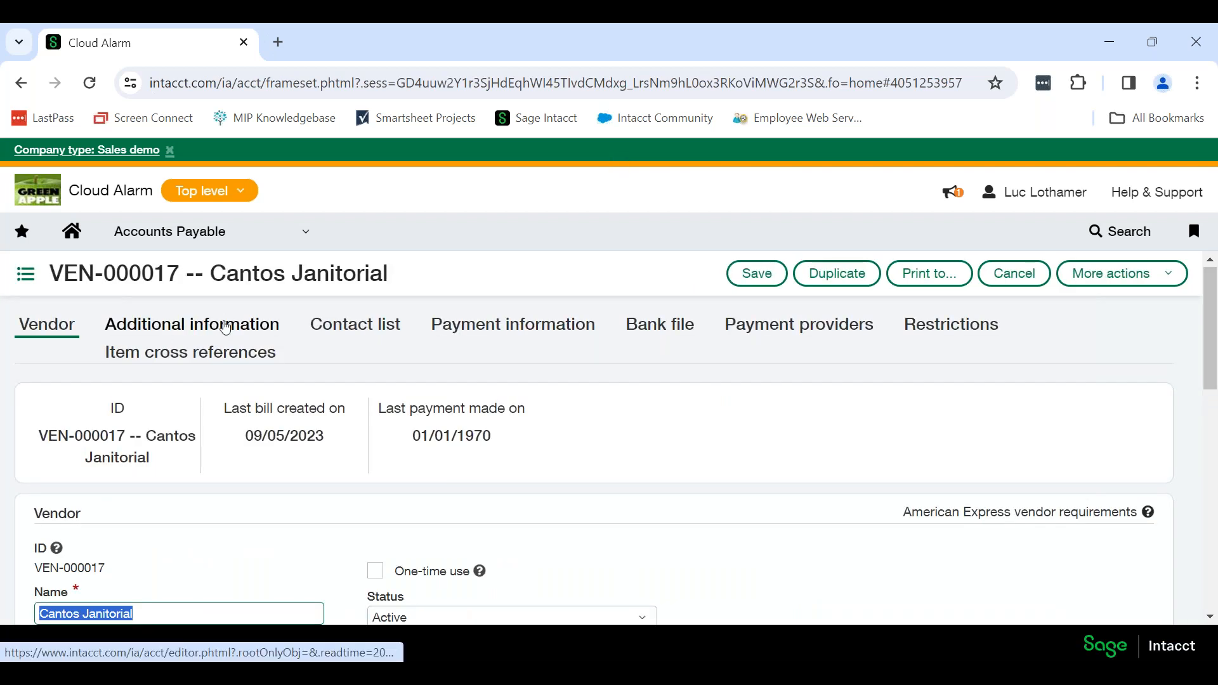
{"action": "left_click", "coordinate": [187, 326]}
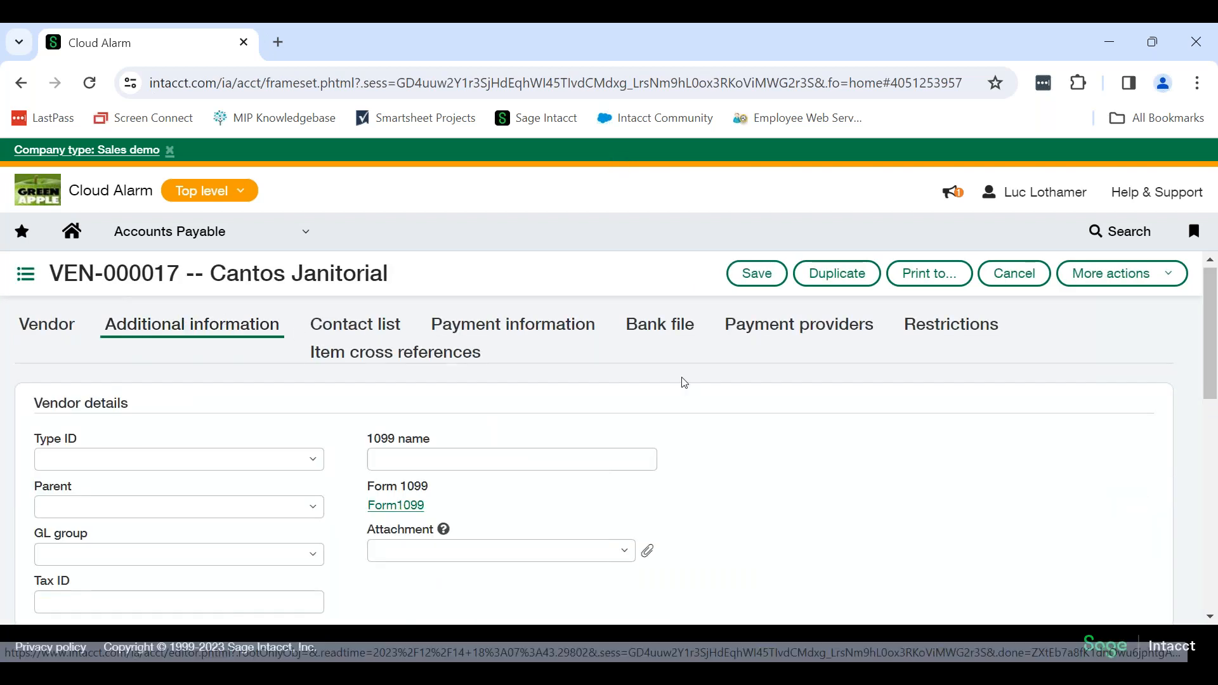
Examine the Tax ID and 1099 name fields in the vendor details.
{"action": "scroll", "coordinate": [685, 383], "scroll_direction": "down", "scroll_amount": 1}
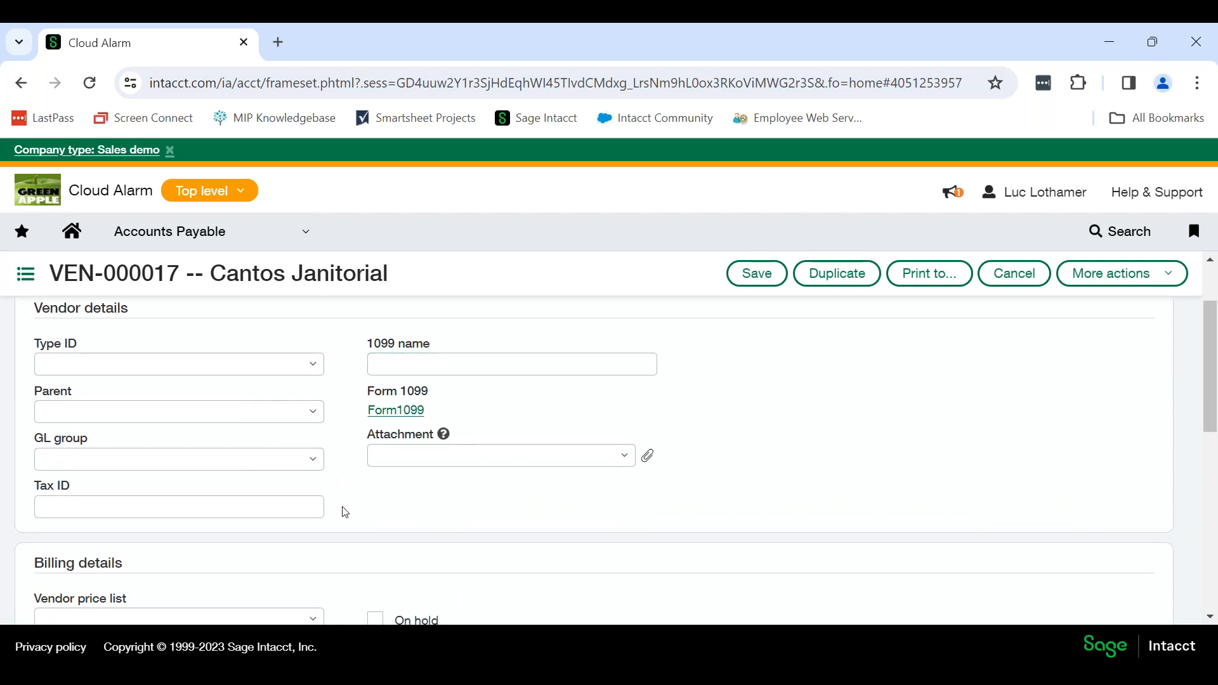
{"action": "left_click", "coordinate": [188, 510]}
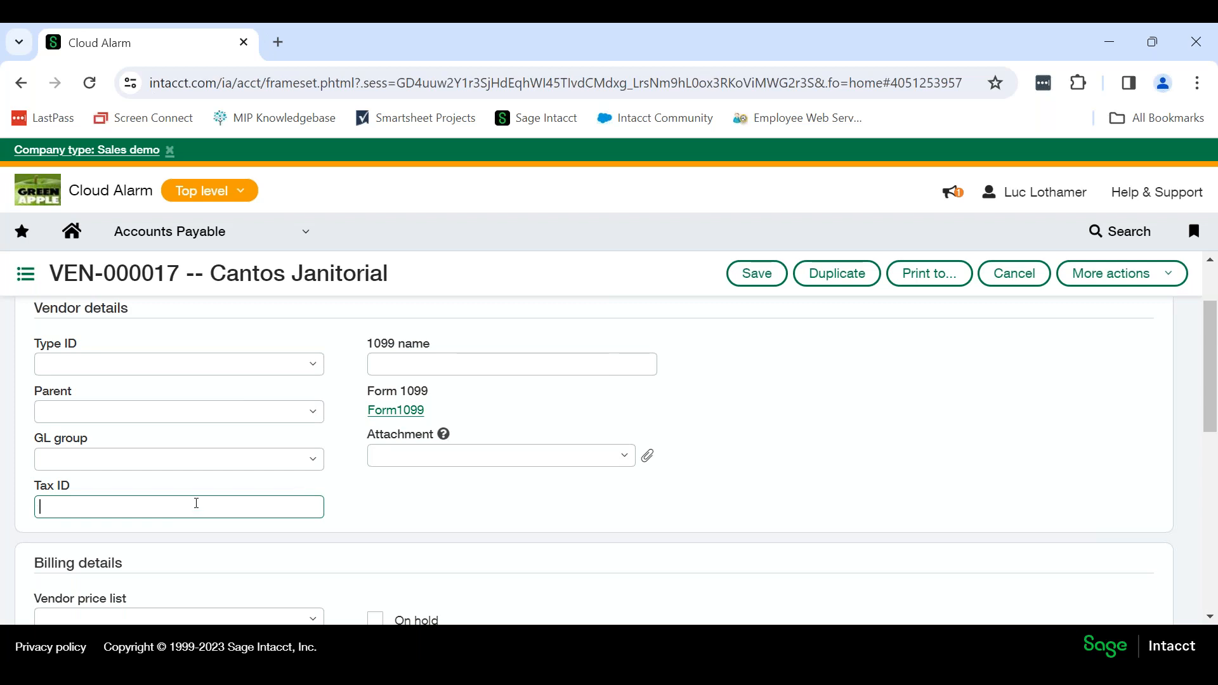
{"action": "left_click", "coordinate": [490, 364]}
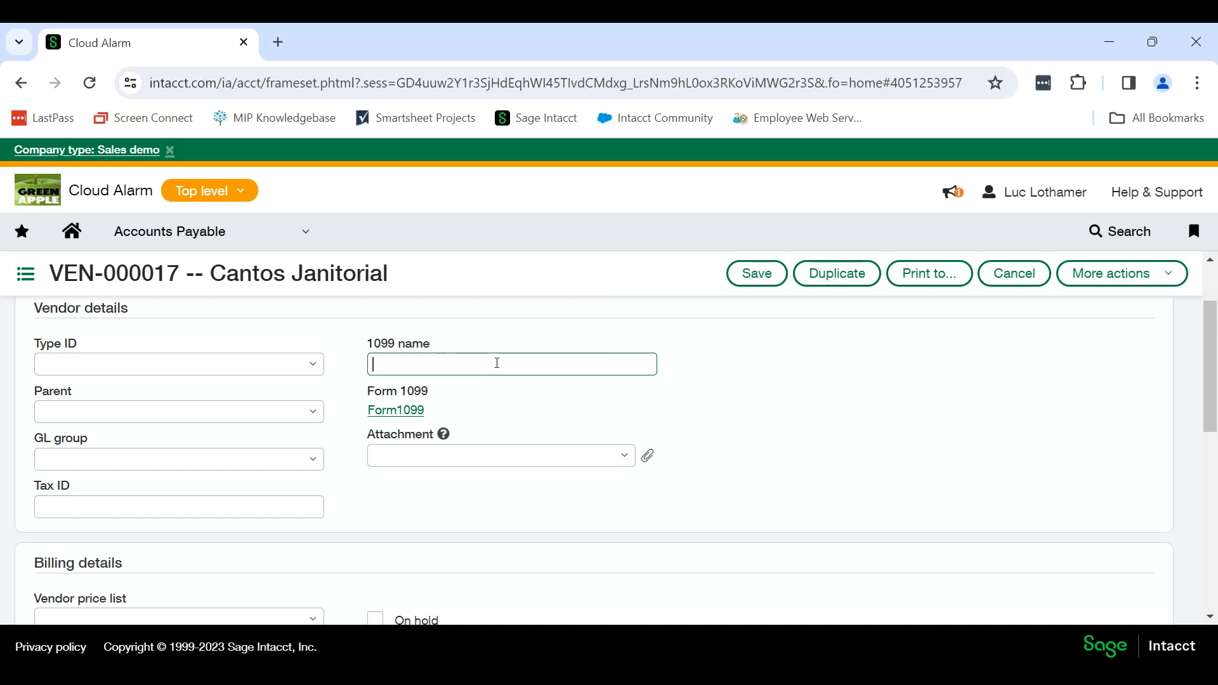
{"action": "left_click_drag", "start_coordinate": [51, 273], "coordinate": [410, 278]}
{"action": "left_click", "coordinate": [423, 363]}
{"action": "left_click", "coordinate": [484, 367]}
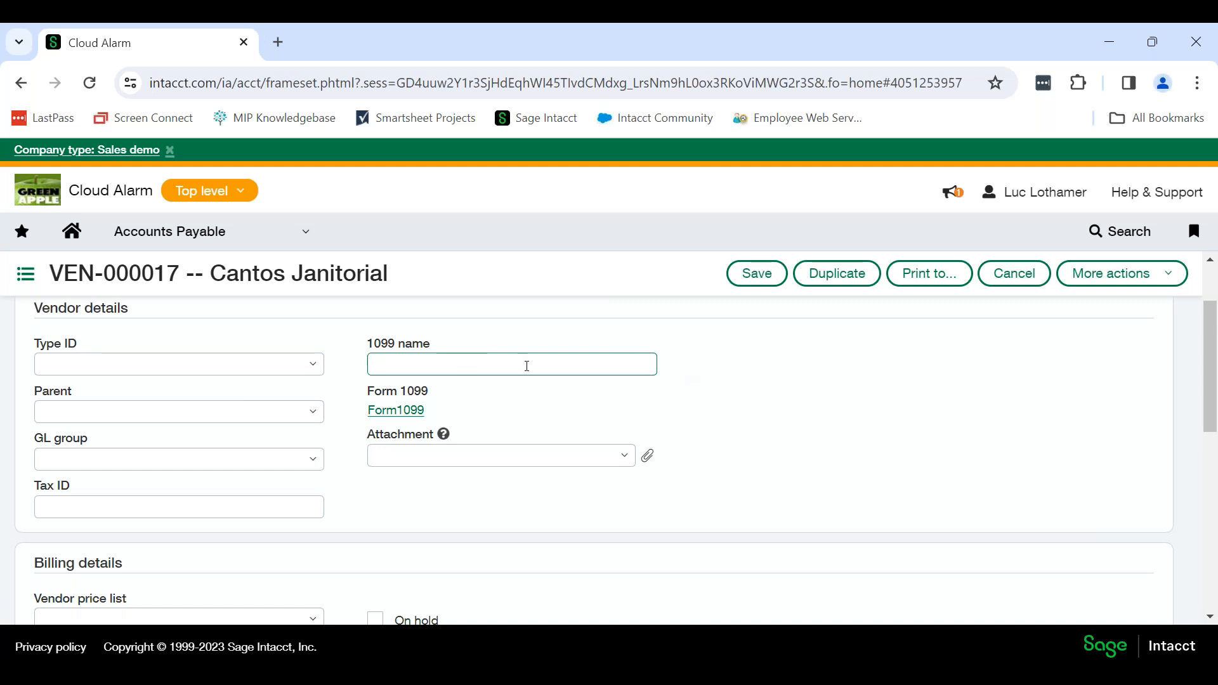
Open the vendor's Form 1099 information and set the form name to Nonemployee Compensation (Form NEC).
{"action": "left_click", "coordinate": [403, 416]}
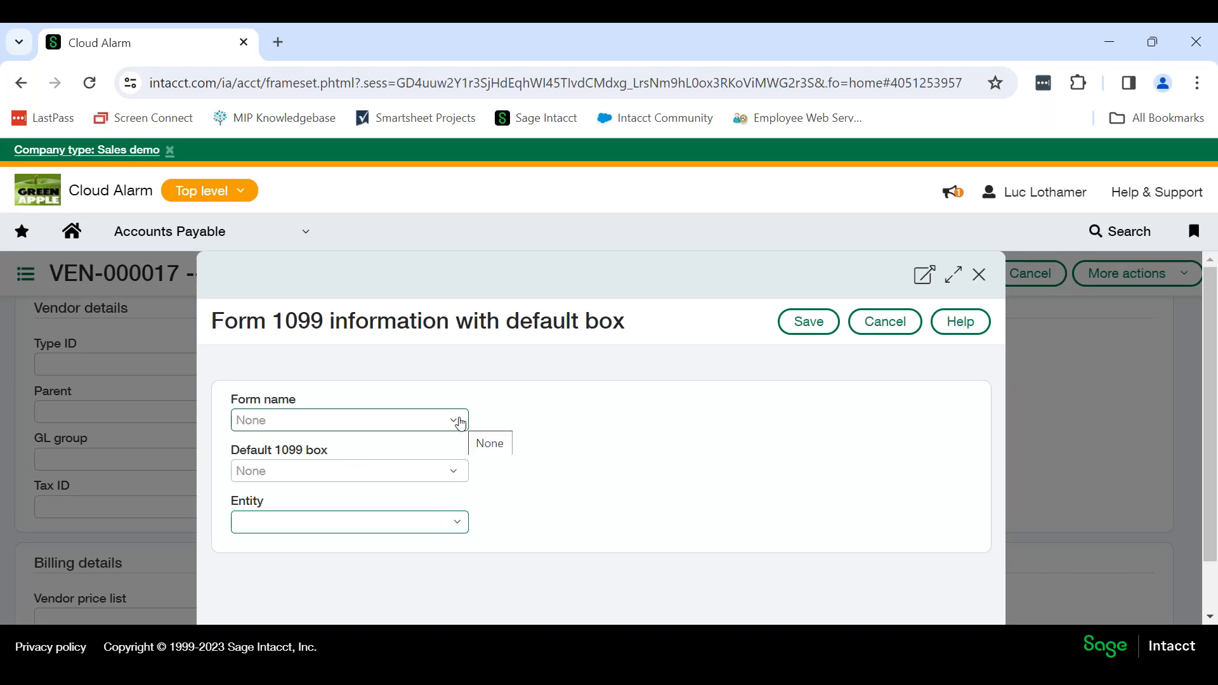
{"action": "left_click", "coordinate": [460, 423]}
{"action": "scroll", "coordinate": [397, 449], "scroll_direction": "down", "scroll_amount": 4}
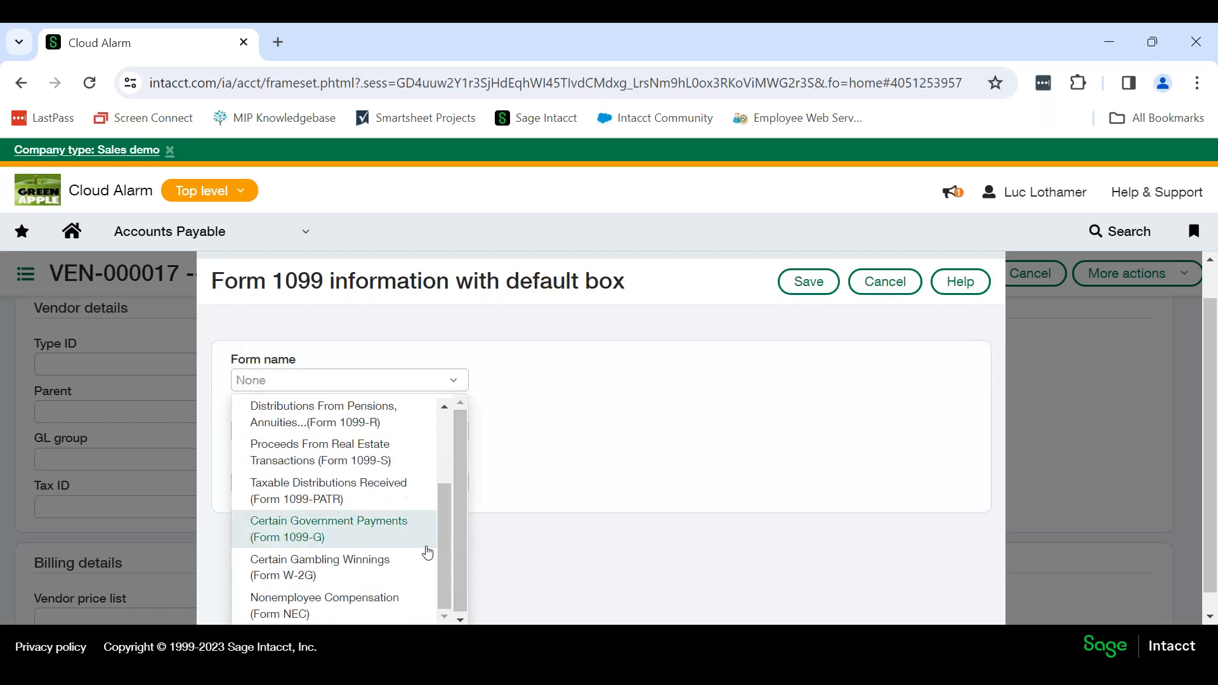
{"action": "scroll", "coordinate": [550, 517], "scroll_direction": "down", "scroll_amount": 1}
{"action": "left_click", "coordinate": [340, 601]}
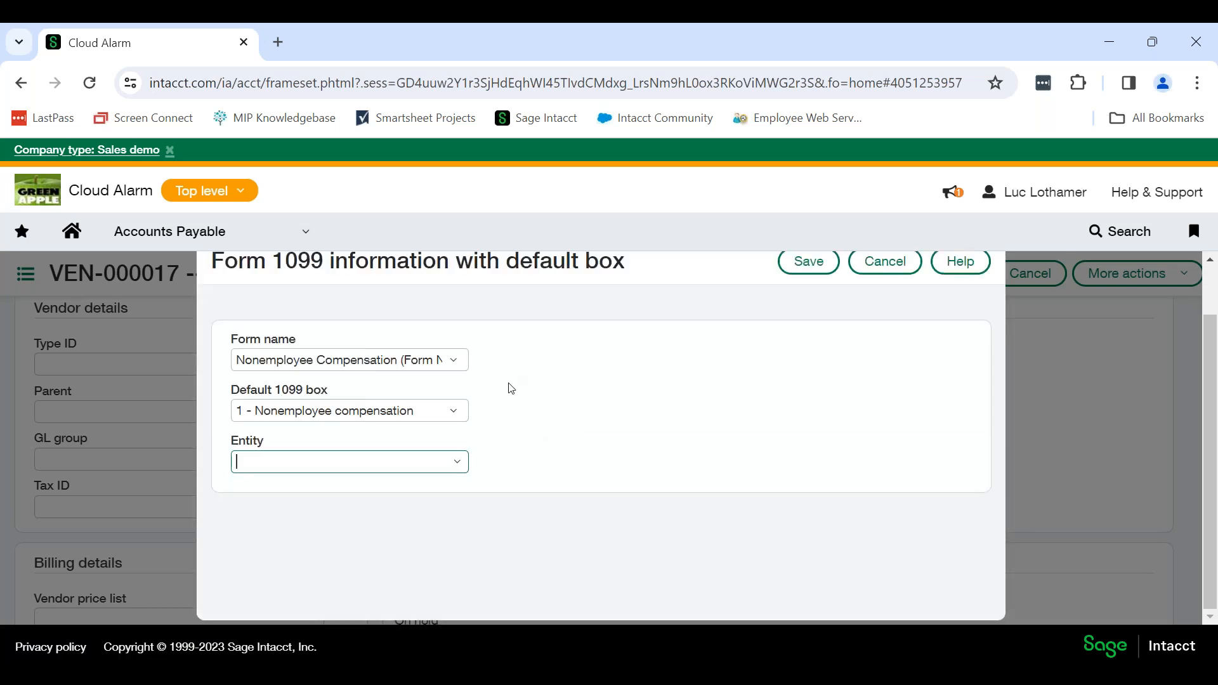
Review the available default 1099 boxes and entities, keeping box 1 - Nonemployee compensation and leaving the entity blank.
{"action": "left_click", "coordinate": [458, 414]}
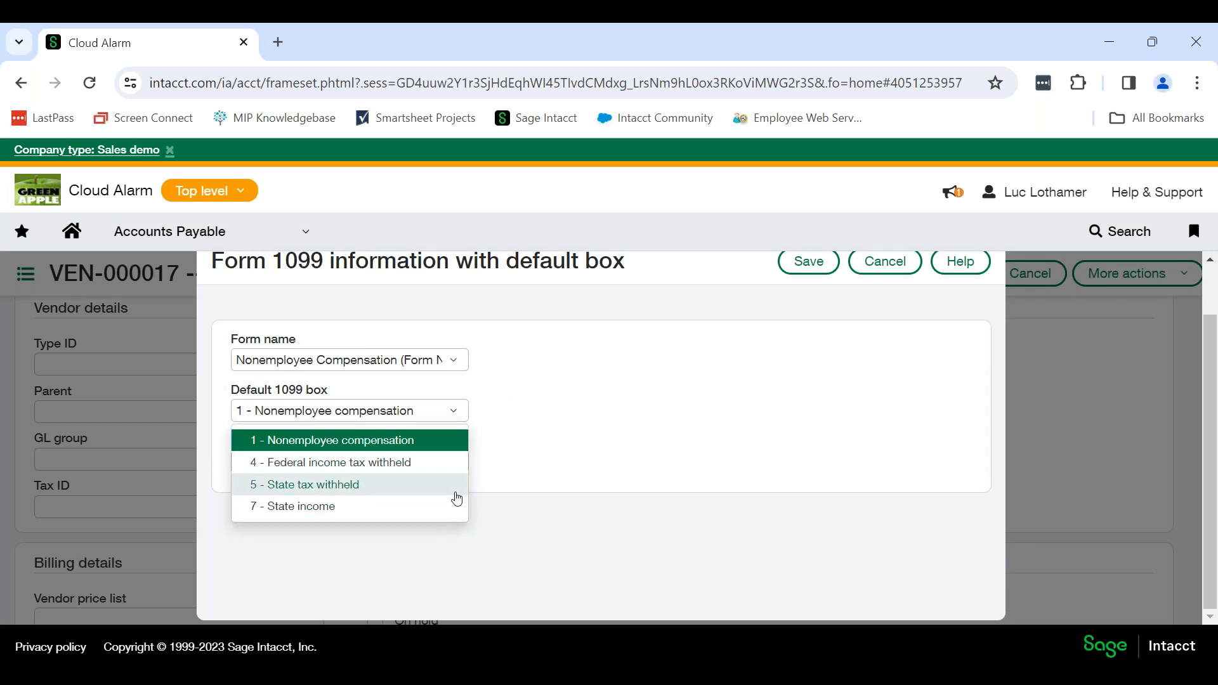
{"action": "left_click", "coordinate": [564, 448]}
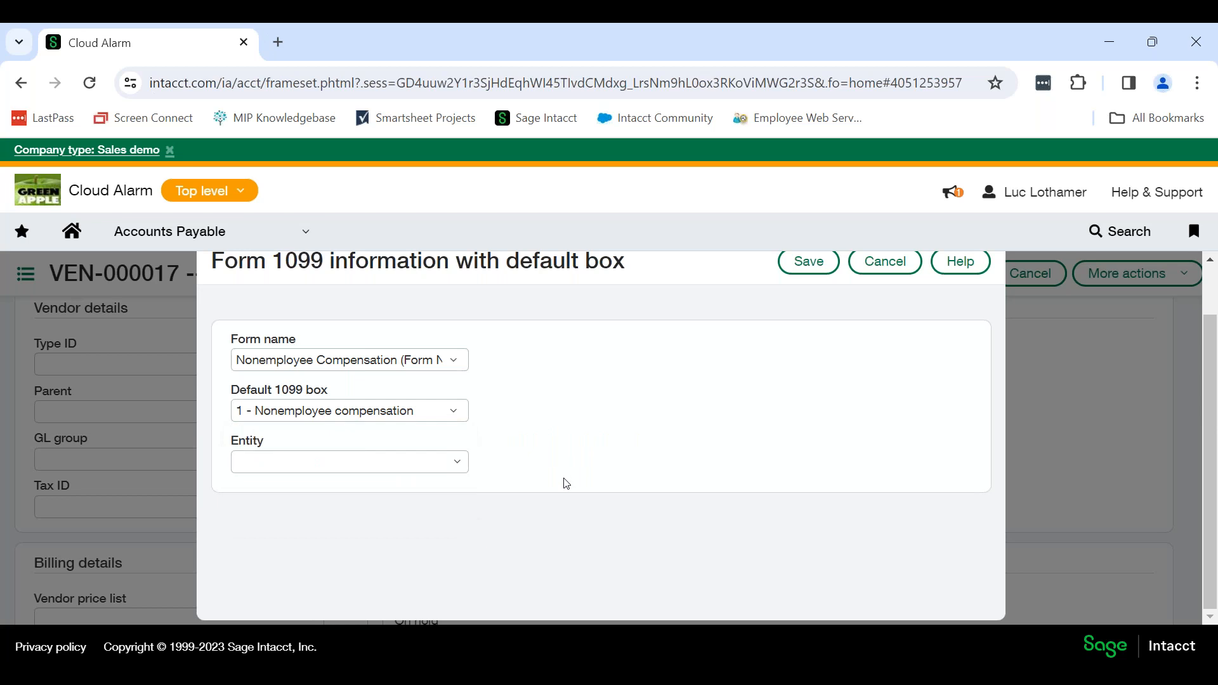
{"action": "left_click", "coordinate": [464, 468]}
{"action": "scroll", "coordinate": [469, 438], "scroll_direction": "down", "scroll_amount": 1}
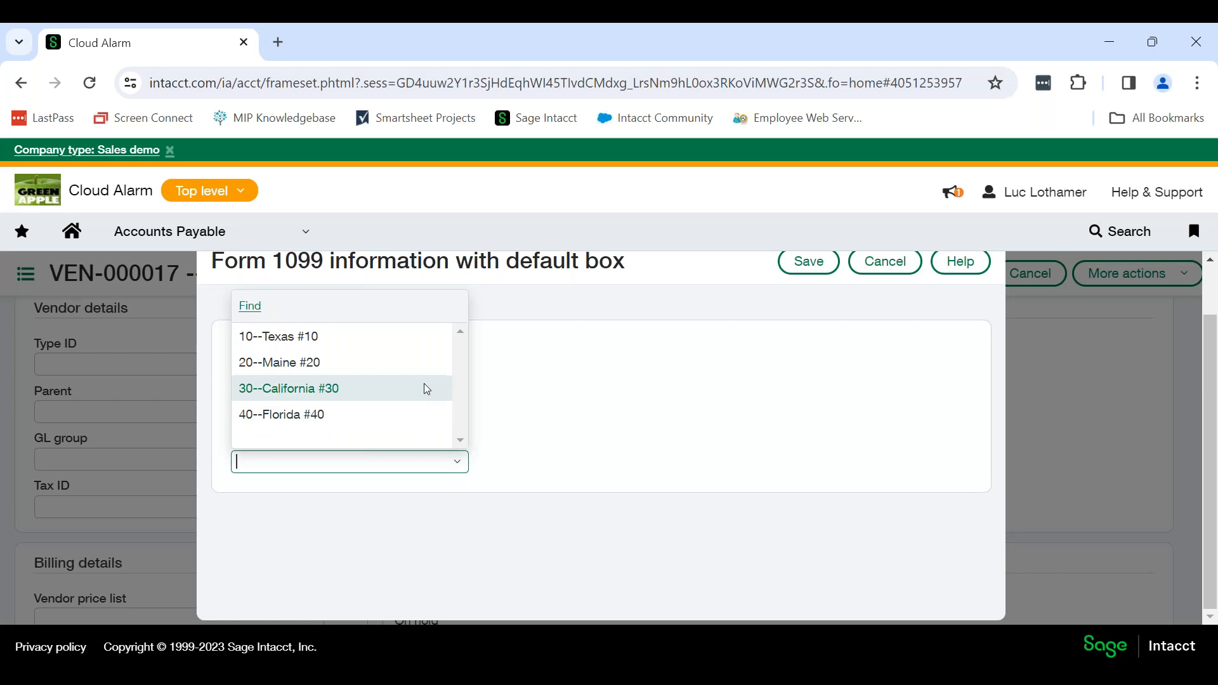
{"action": "left_click", "coordinate": [606, 390]}
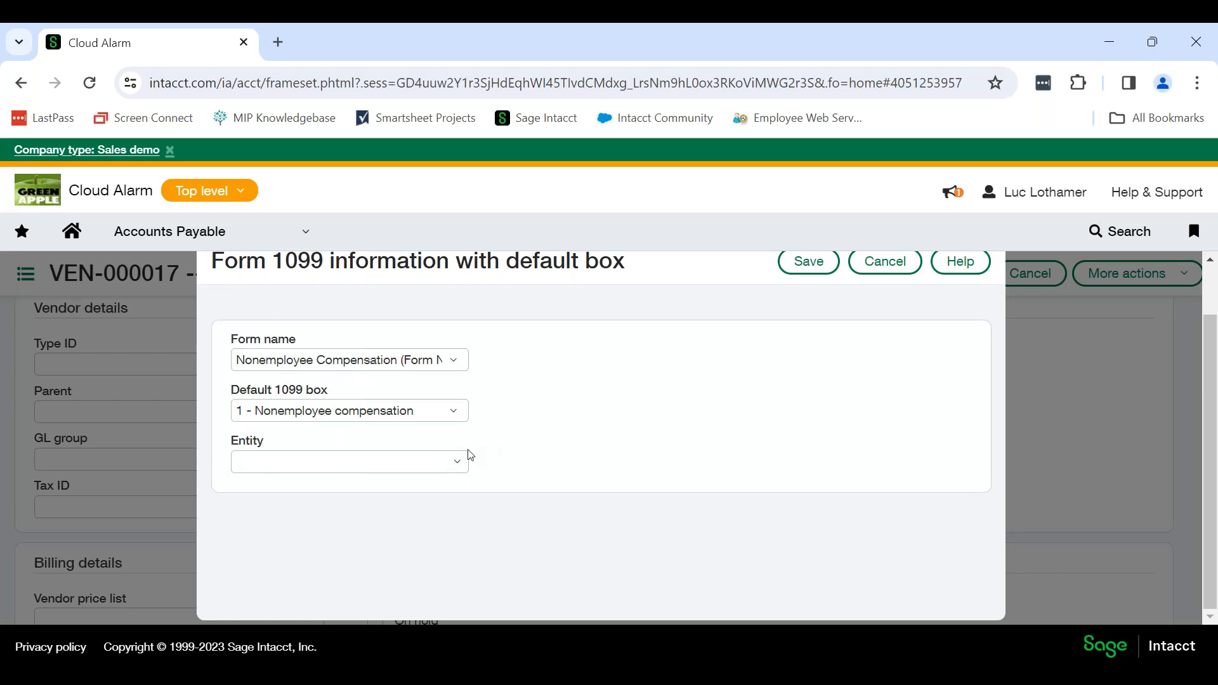
{"action": "left_click", "coordinate": [467, 466]}
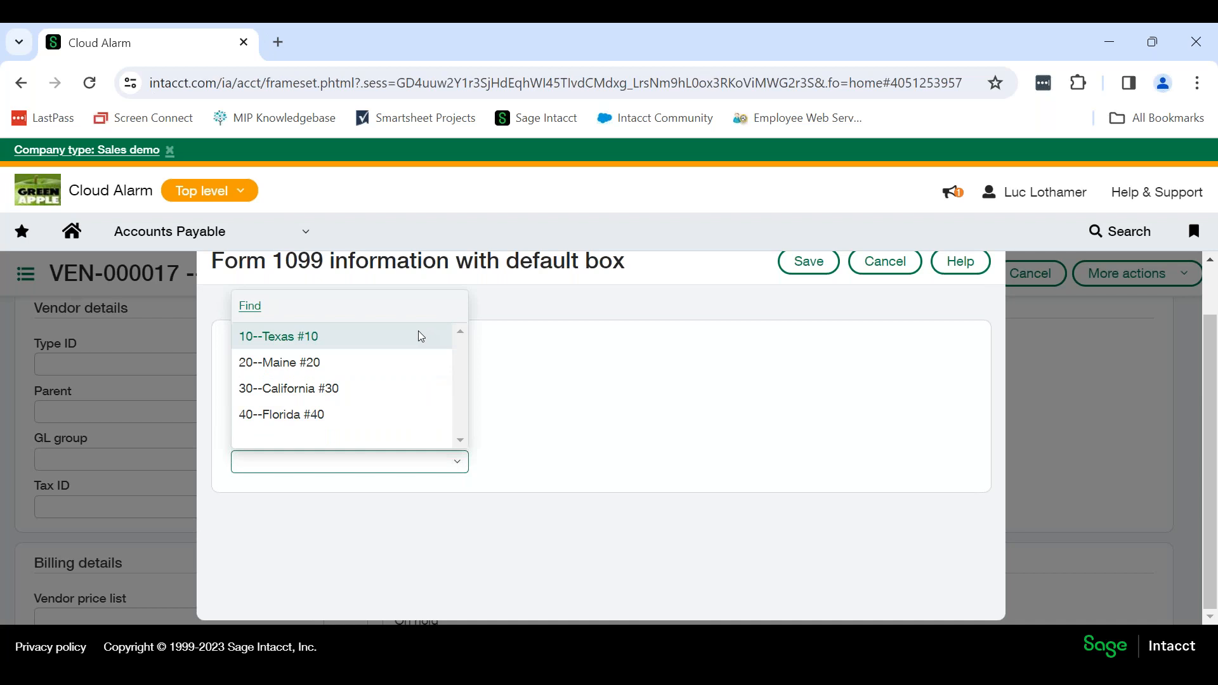
{"action": "left_click", "coordinate": [545, 444]}
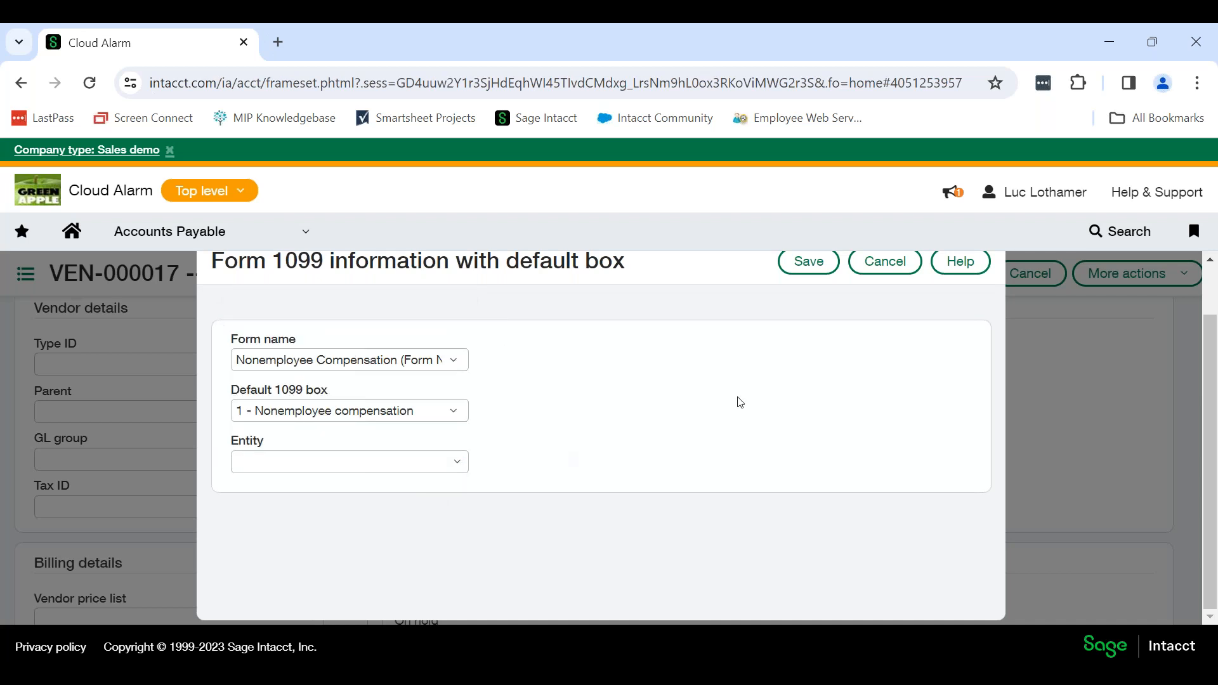
Save the Form 1099 information, save the vendor record and close the 1099 updates confirmation.
{"action": "left_click", "coordinate": [815, 268]}
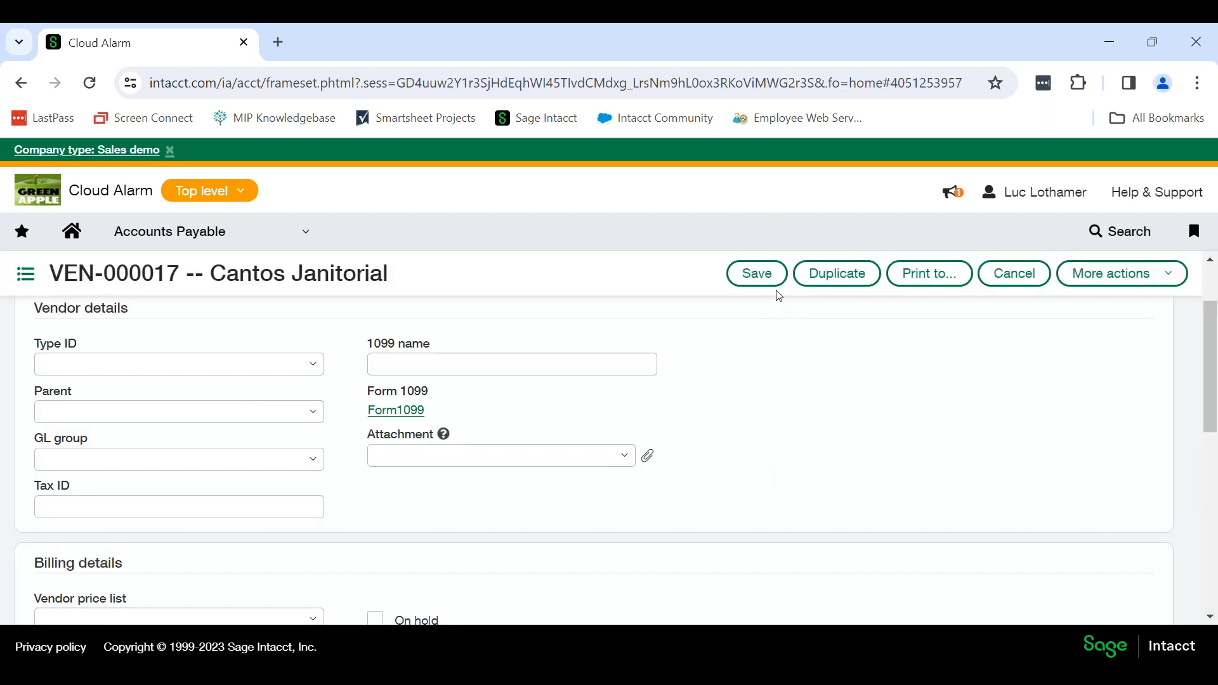
{"action": "left_click", "coordinate": [755, 274]}
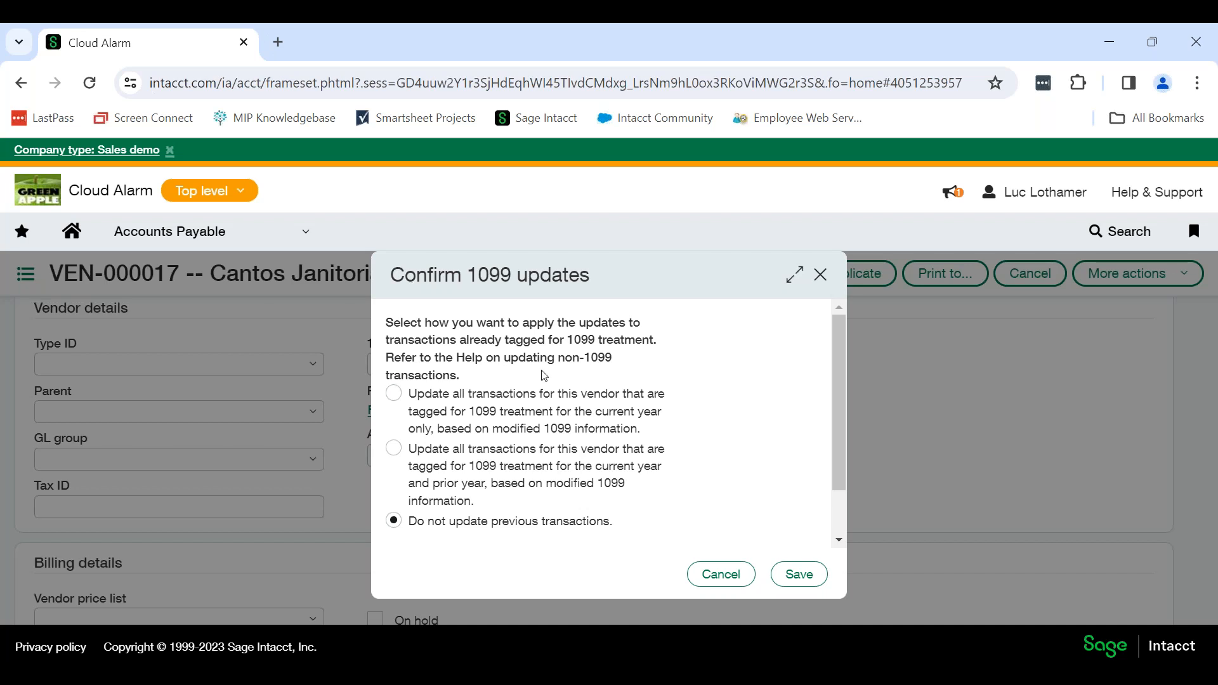
{"action": "left_click", "coordinate": [821, 274]}
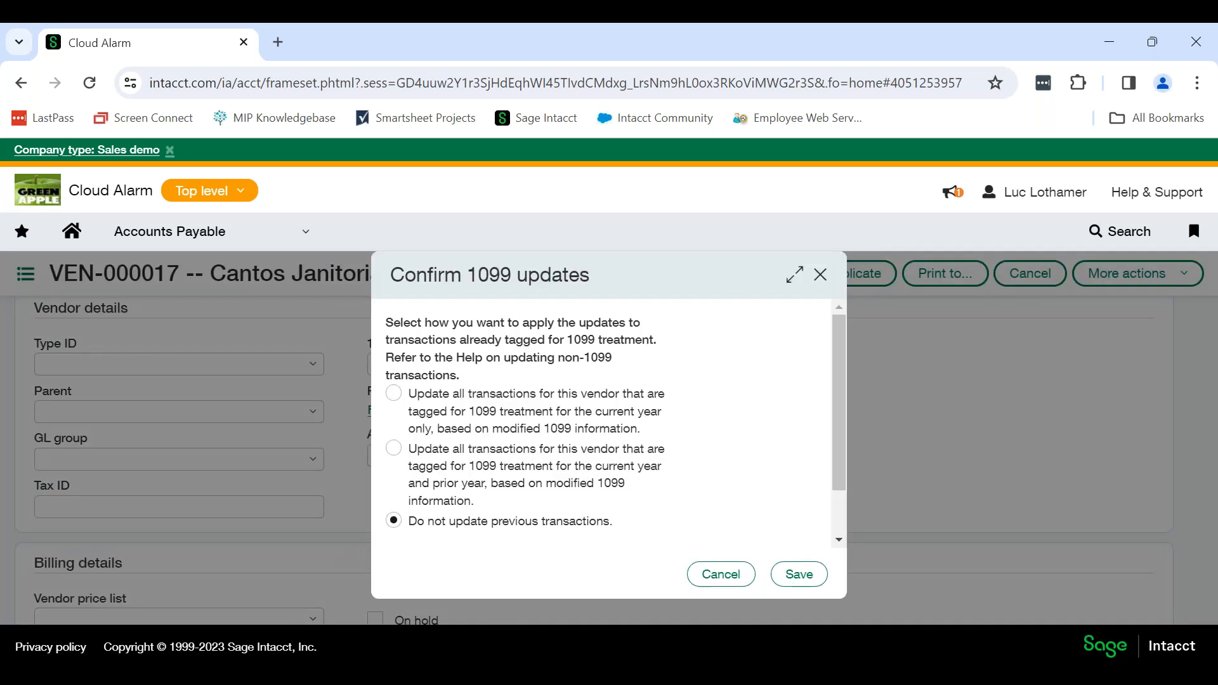
Reopen Cantos Janitorial for editing from the vendor list and show its additional information.
{"action": "left_click", "coordinate": [798, 574]}
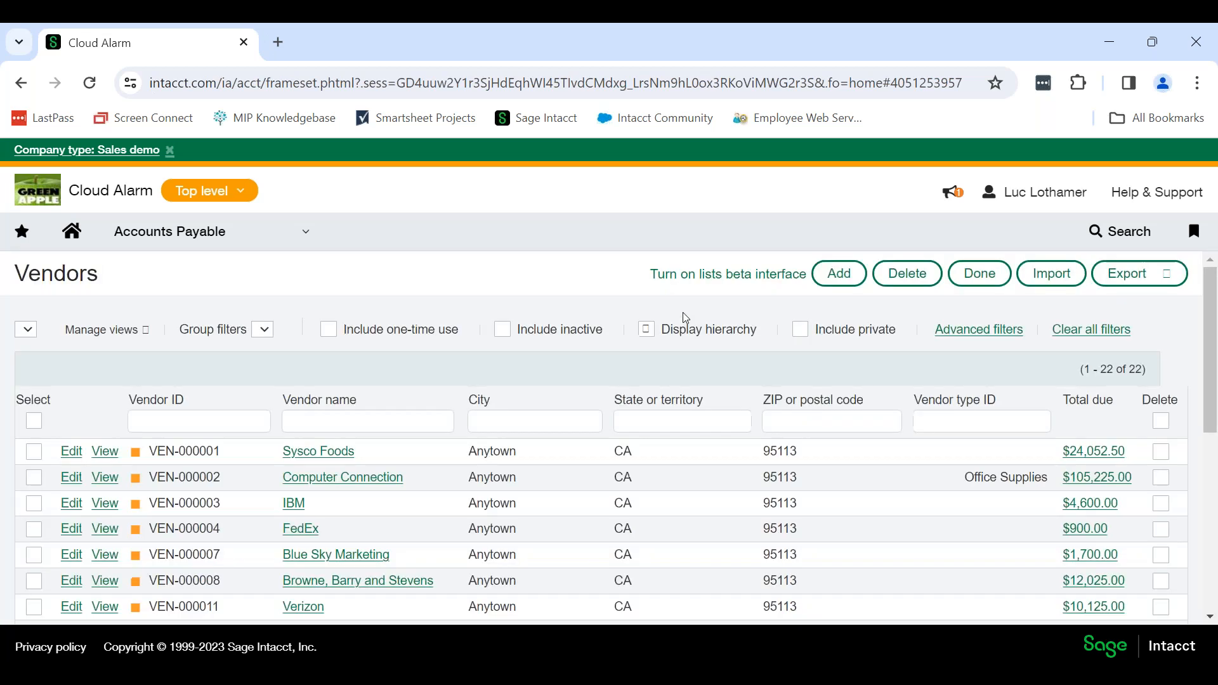
{"action": "scroll", "coordinate": [242, 504], "scroll_direction": "down", "scroll_amount": 3}
{"action": "scroll", "coordinate": [245, 508], "scroll_direction": "down", "scroll_amount": 2}
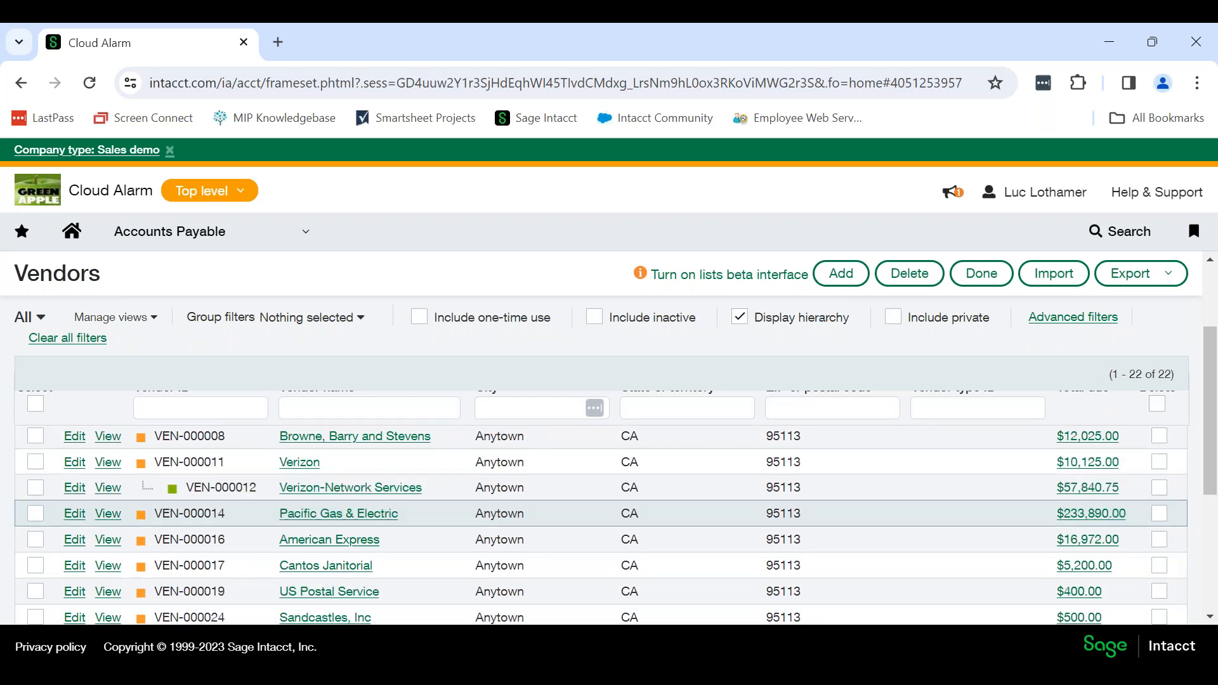
{"action": "left_click", "coordinate": [75, 507]}
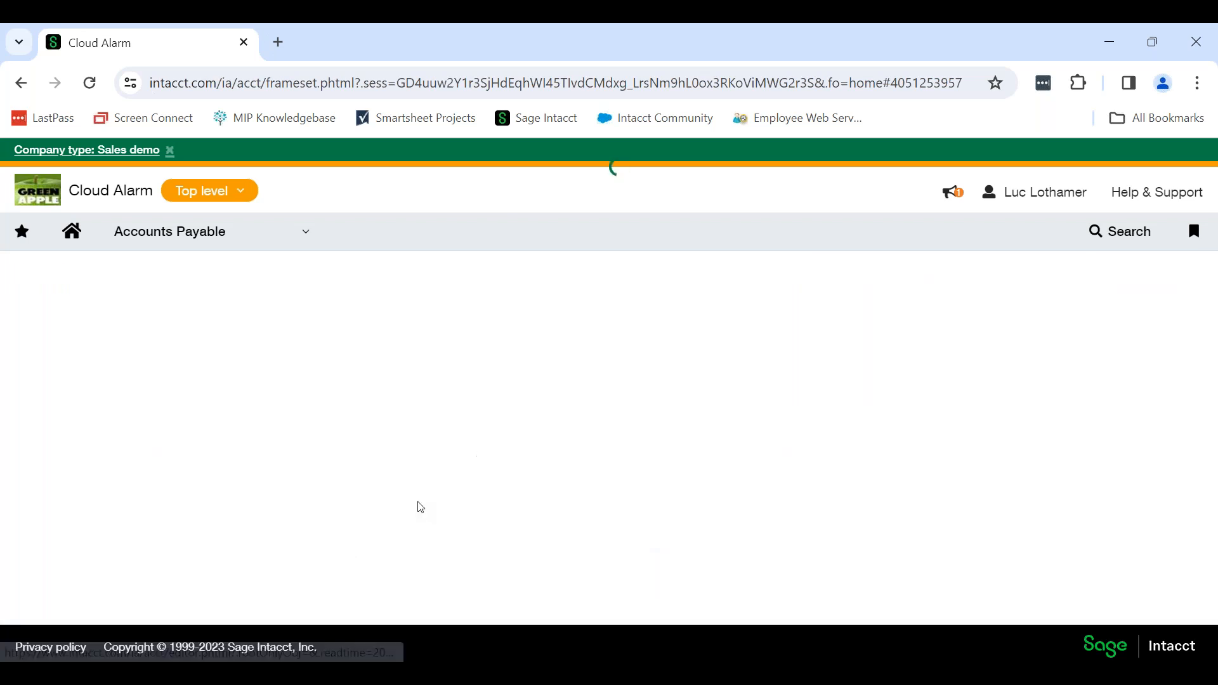
{"action": "left_click", "coordinate": [249, 321]}
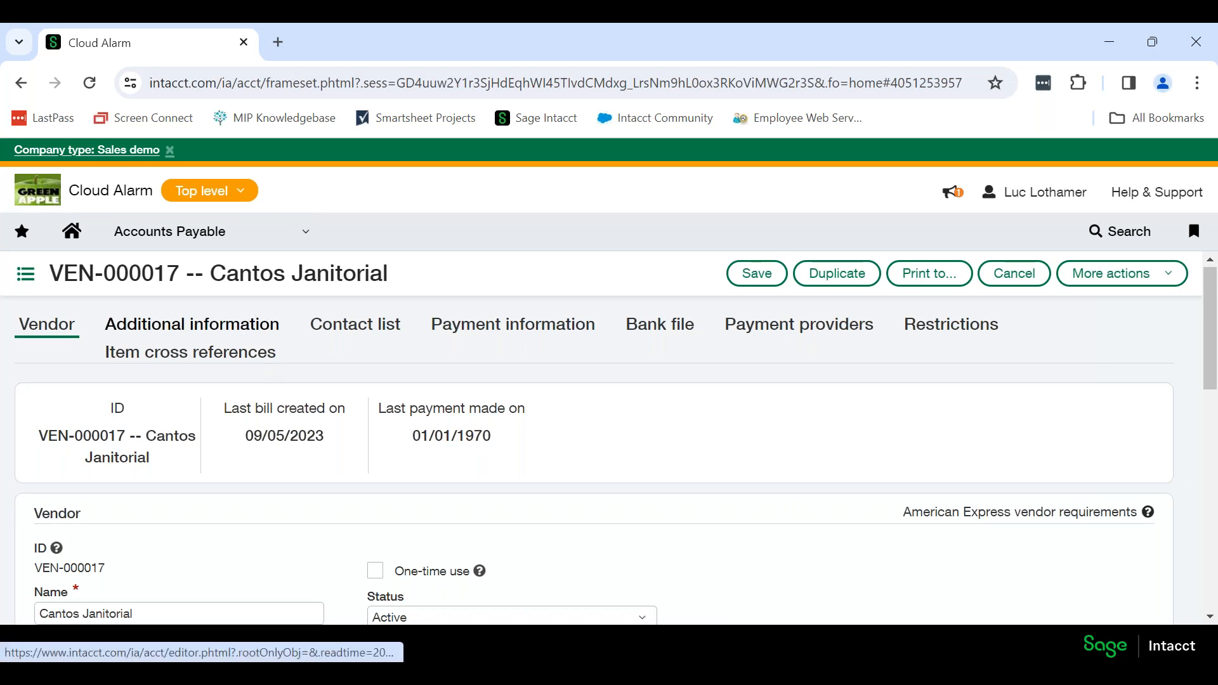
{"action": "scroll", "coordinate": [748, 419], "scroll_direction": "down", "scroll_amount": 2}
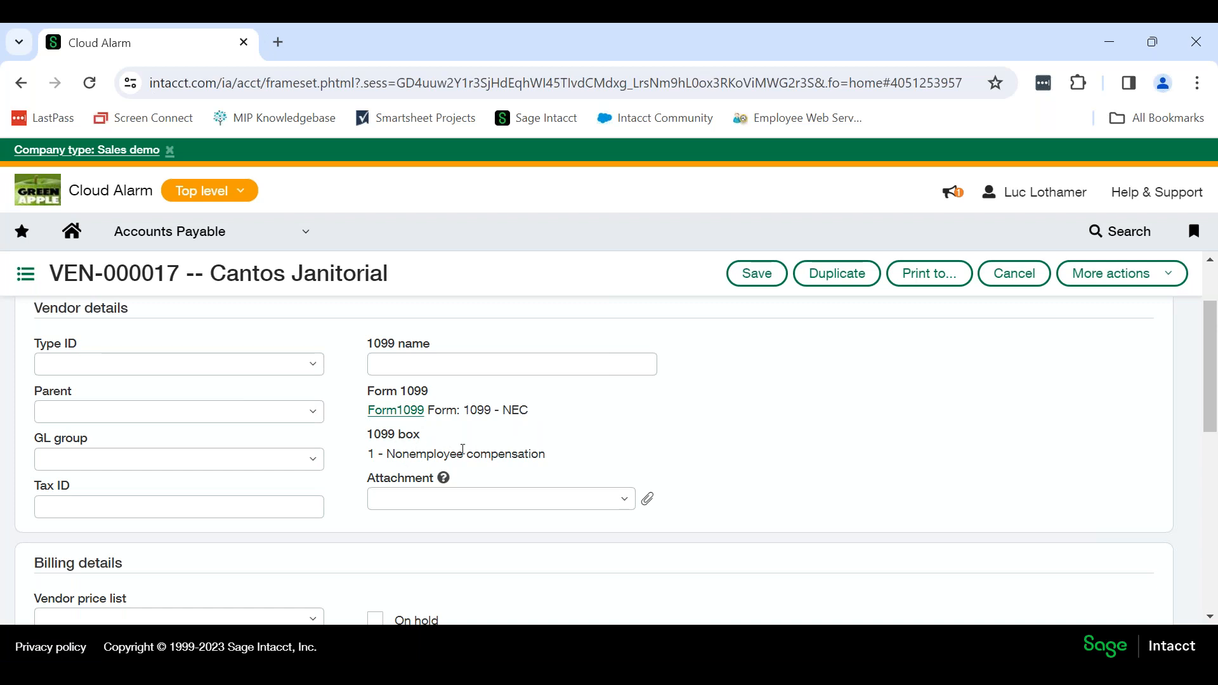
Examine the Form 1099 type and 1099 box assigned in the vendor details.
{"action": "left_click_drag", "start_coordinate": [558, 457], "coordinate": [371, 449]}
{"action": "left_click_drag", "start_coordinate": [550, 411], "coordinate": [470, 413]}
{"action": "left_click", "coordinate": [562, 461]}
{"action": "left_click_drag", "start_coordinate": [563, 459], "coordinate": [383, 454]}
{"action": "left_click", "coordinate": [469, 437]}
Open the vendor's Form 1099 information, save it as it stands and save the vendor record.
{"action": "left_click", "coordinate": [407, 414]}
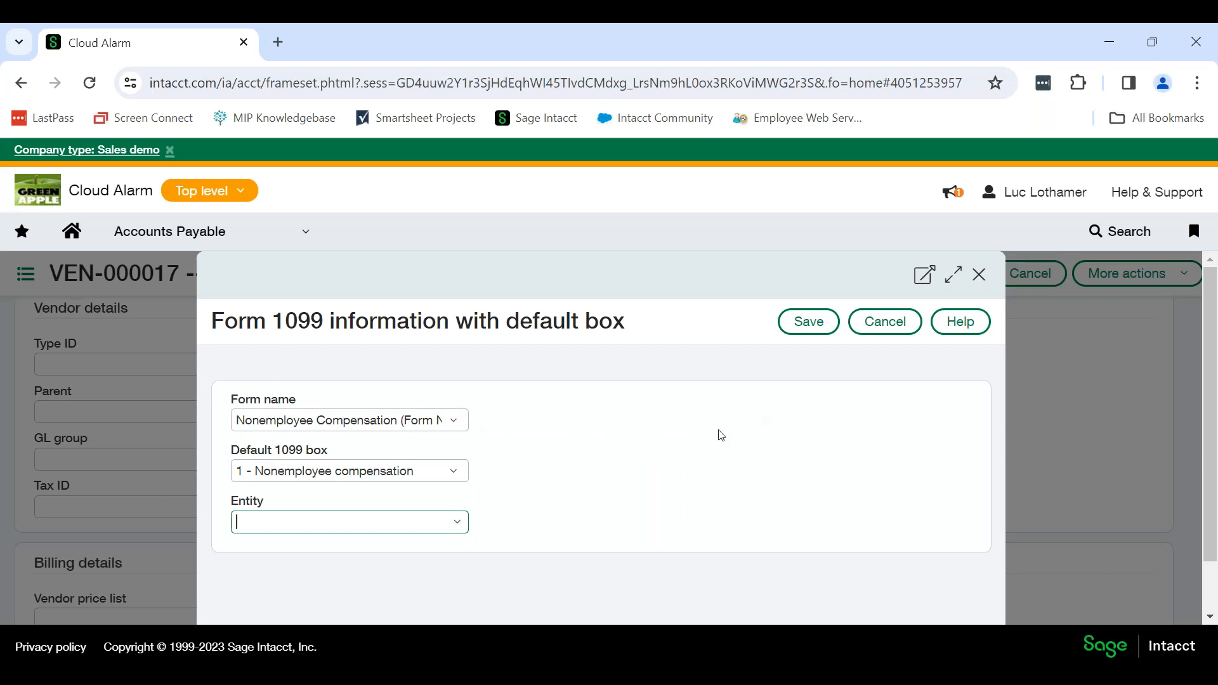
{"action": "left_click", "coordinate": [806, 325]}
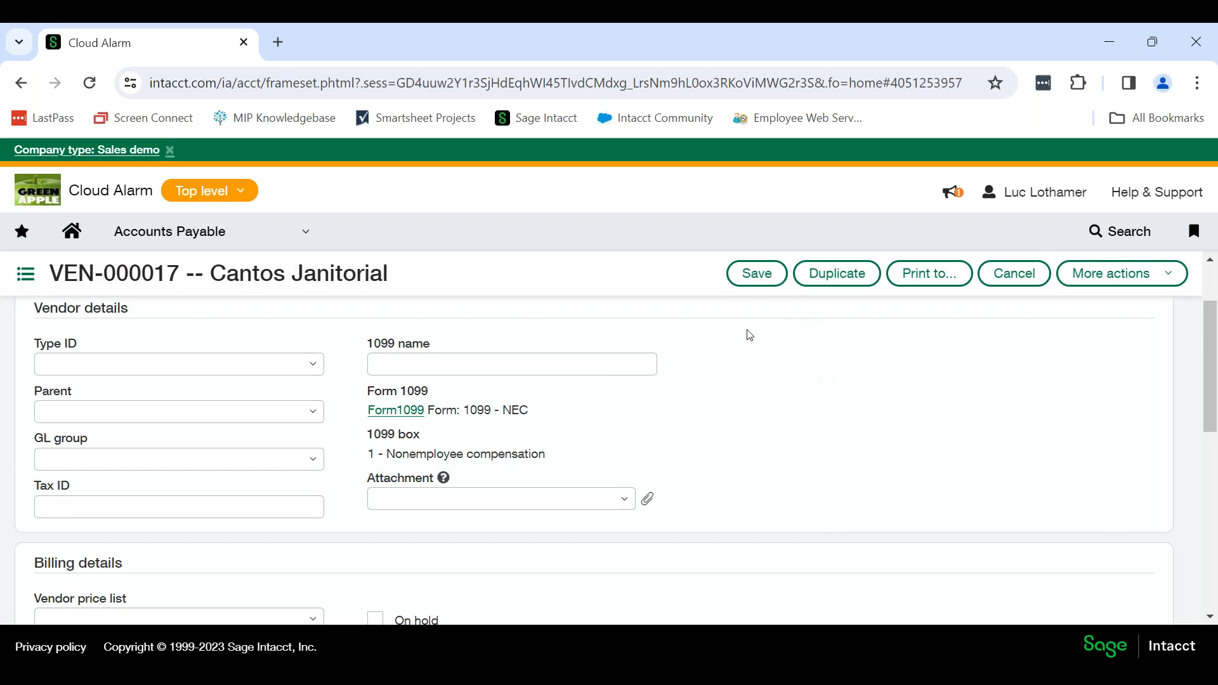
{"action": "left_click", "coordinate": [758, 274]}
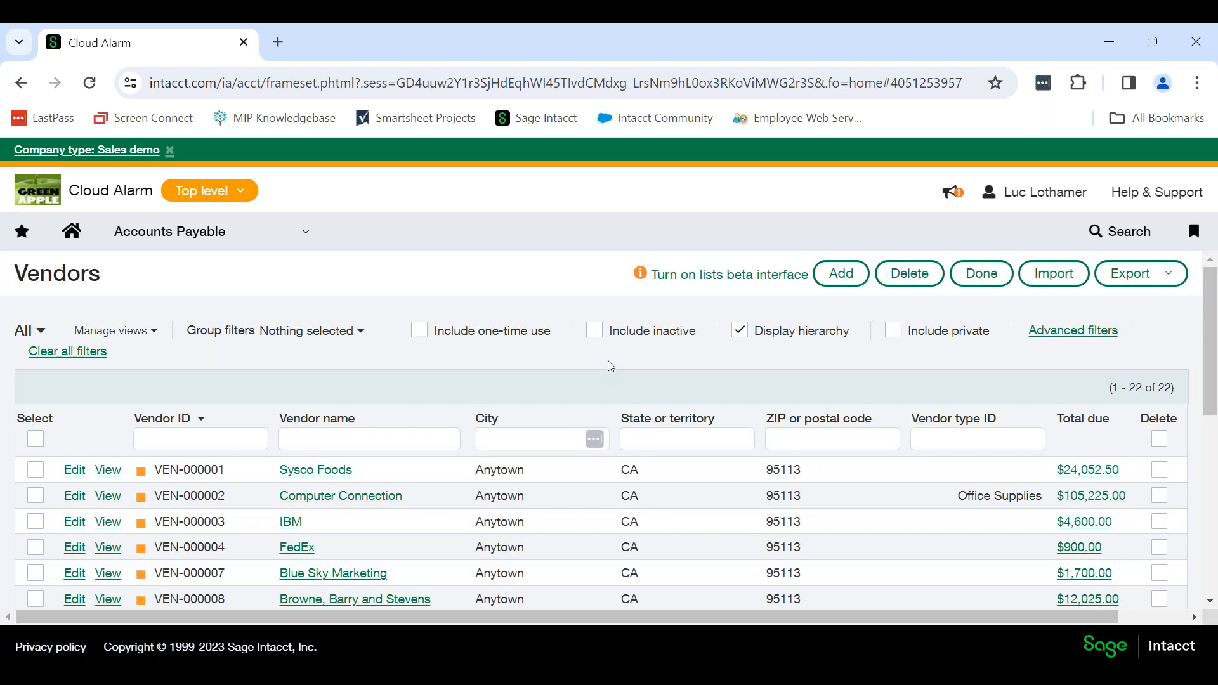
{"action": "scroll", "coordinate": [608, 371], "scroll_direction": "down", "scroll_amount": 2}
{"action": "scroll", "coordinate": [602, 371], "scroll_direction": "up", "scroll_amount": 2}
{"action": "scroll", "coordinate": [425, 456], "scroll_direction": "down", "scroll_amount": 4}
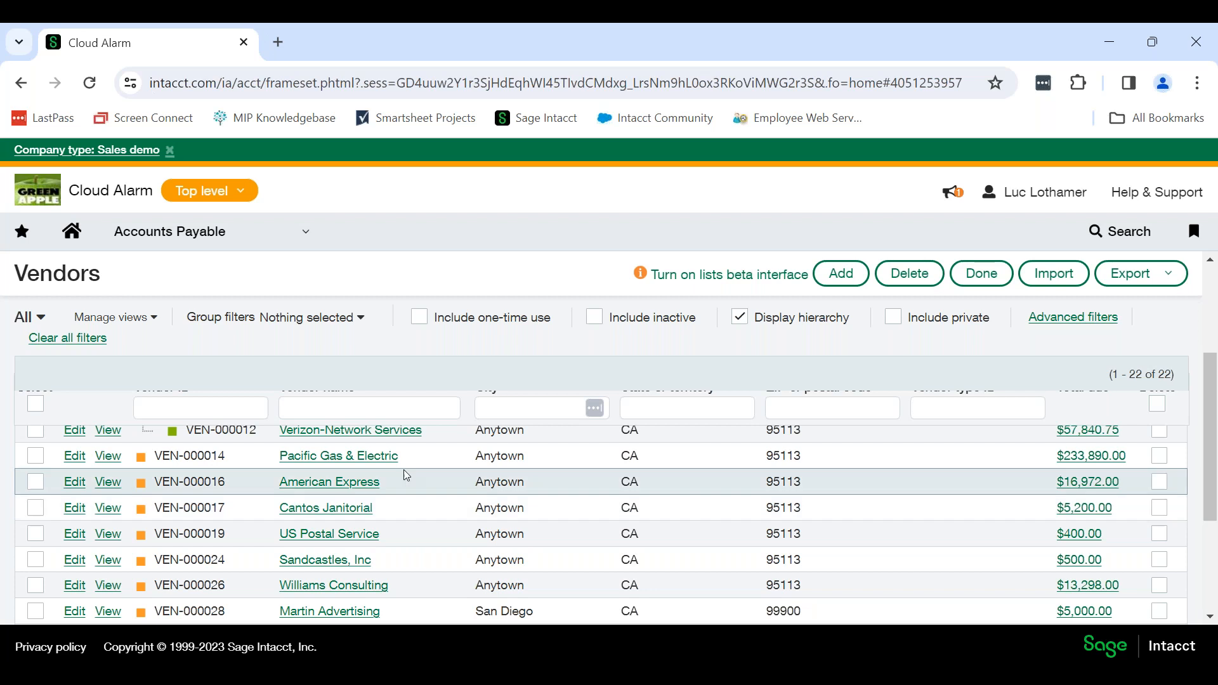
Start a new Accounts Payable bill and select Cantos Janitorial as the vendor.
{"action": "left_click", "coordinate": [248, 239]}
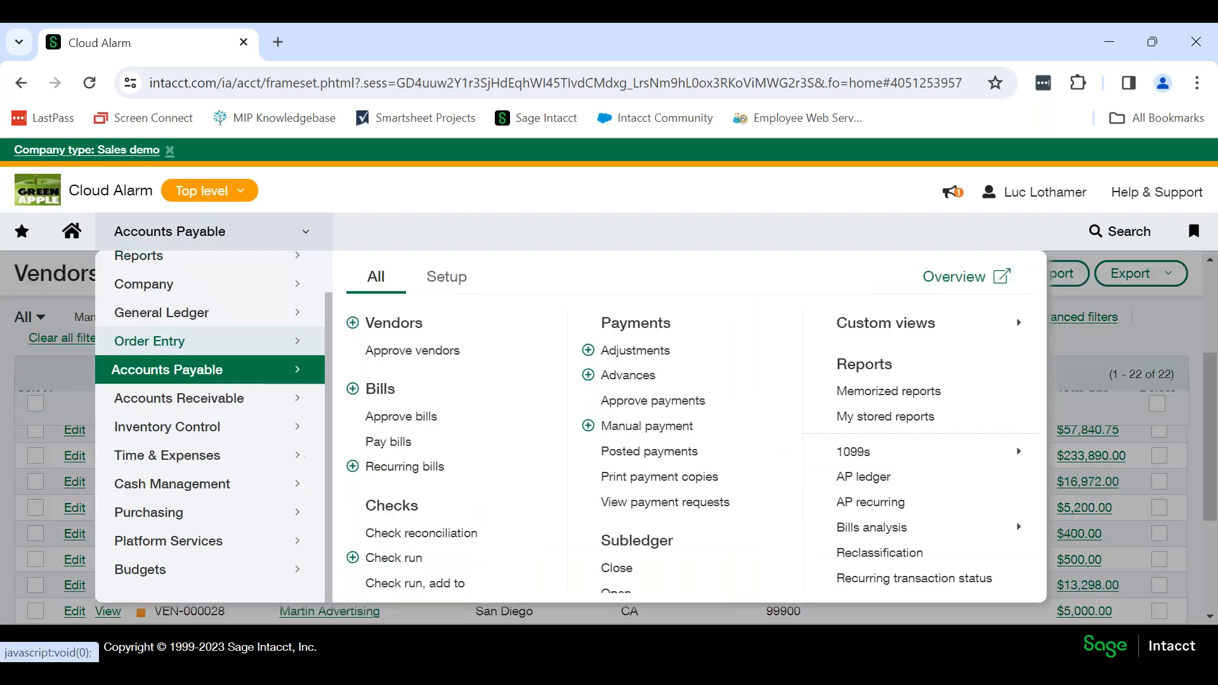
{"action": "left_click", "coordinate": [404, 396]}
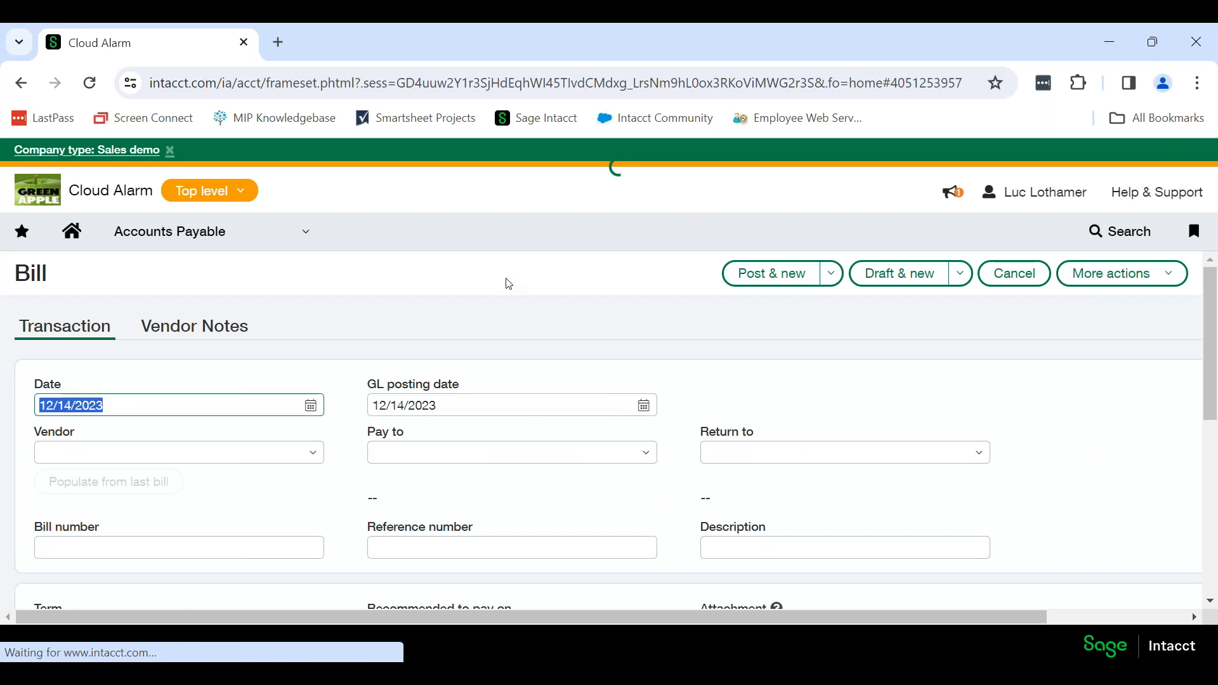
{"action": "left_click", "coordinate": [183, 446]}
{"action": "type", "text": "CAT"}
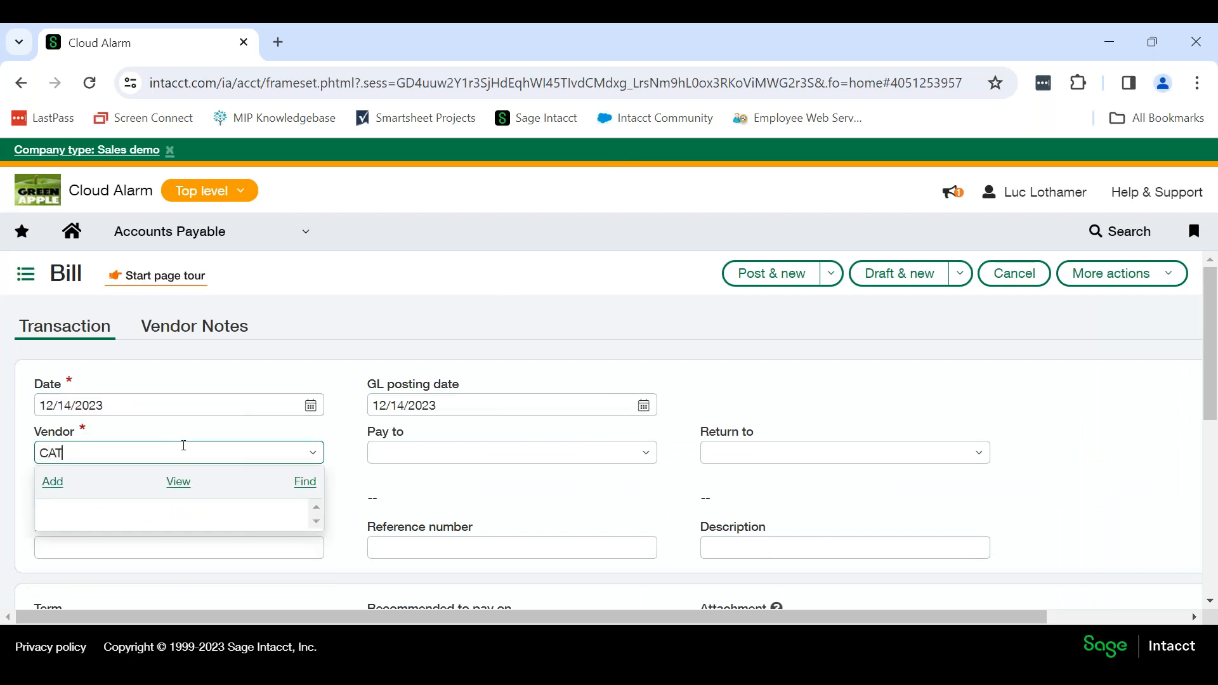
{"action": "key", "text": "BackSpace"}
{"action": "type", "text": "NTO"}
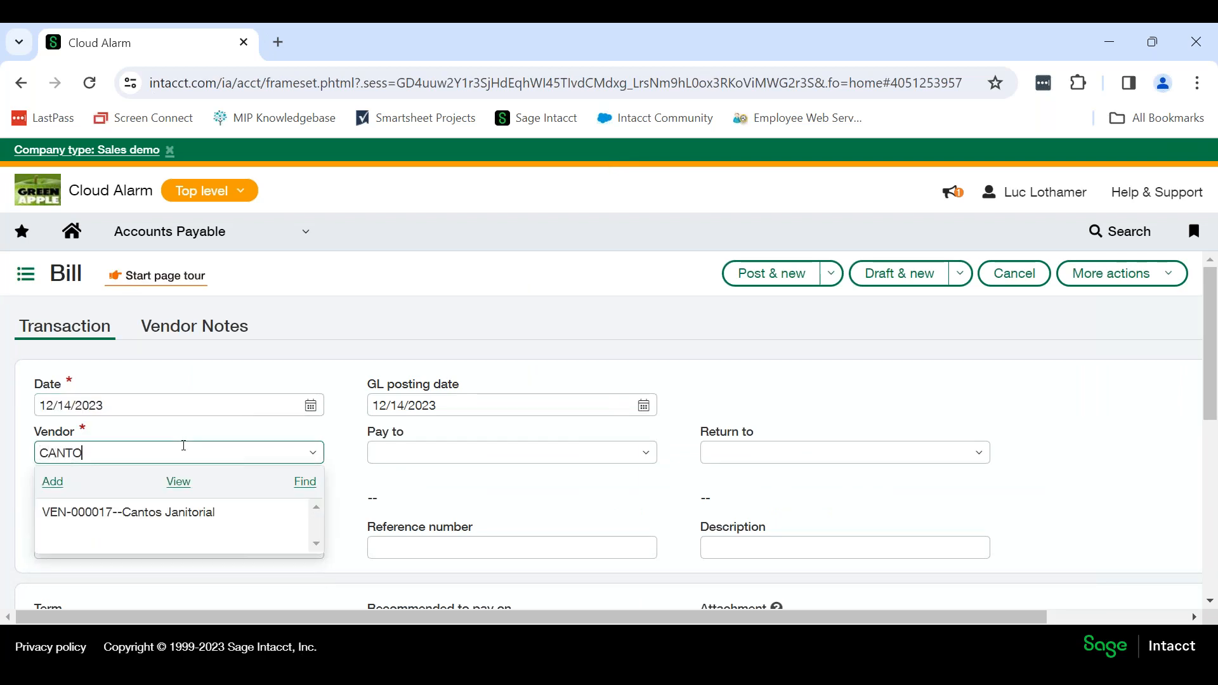
{"action": "left_click", "coordinate": [184, 512]}
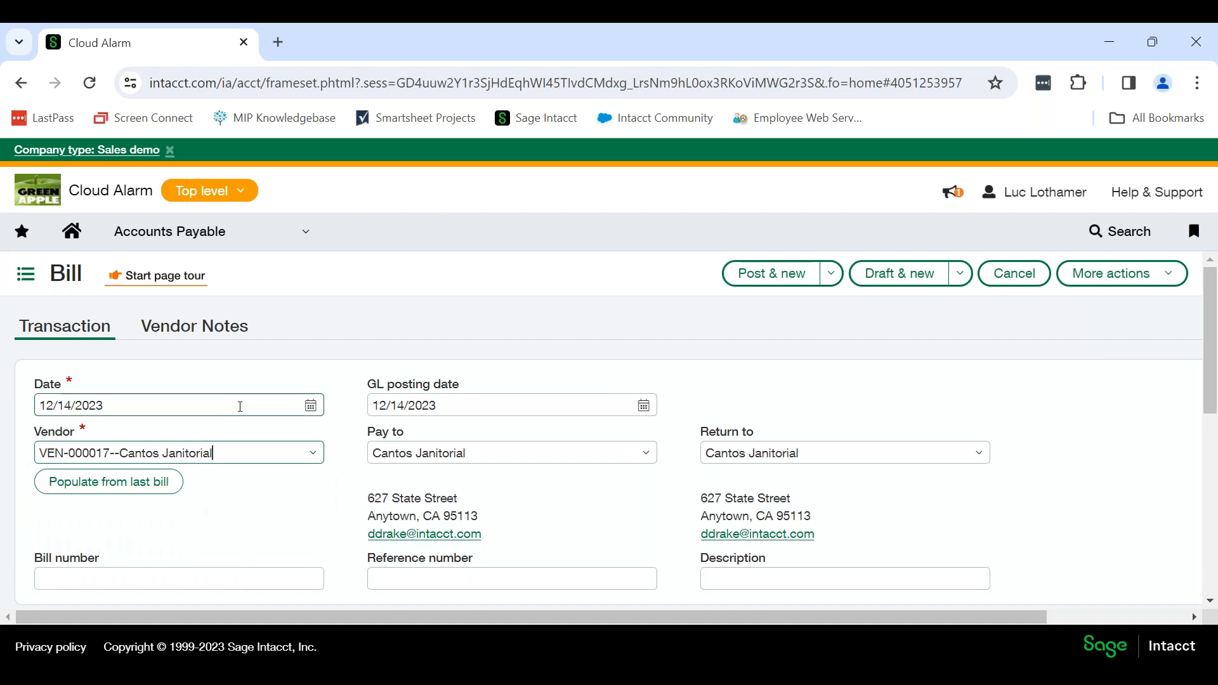
Enter 123456 as the bill number.
{"action": "scroll", "coordinate": [247, 404], "scroll_direction": "down", "scroll_amount": 1}
{"action": "left_click", "coordinate": [227, 482]}
{"action": "type", "text": "123456"}
{"action": "key", "text": "Tab"}
Fill in the bill's first entry line with account 6330 and an amount of 500.00.
{"action": "scroll", "coordinate": [247, 470], "scroll_direction": "down", "scroll_amount": 1}
{"action": "scroll", "coordinate": [250, 470], "scroll_direction": "down", "scroll_amount": 2}
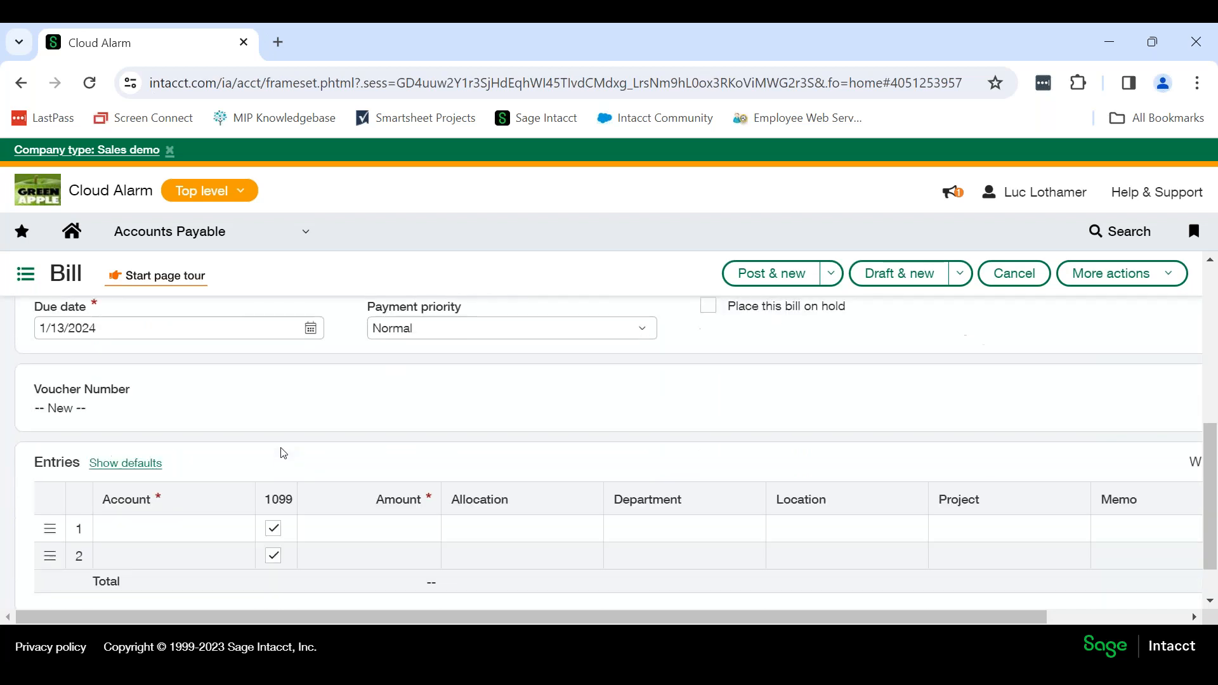
{"action": "scroll", "coordinate": [283, 452], "scroll_direction": "down", "scroll_amount": 1}
{"action": "left_click", "coordinate": [228, 472]}
{"action": "left_click", "coordinate": [241, 474]}
{"action": "left_click_drag", "start_coordinate": [420, 359], "coordinate": [383, 414]}
{"action": "left_click", "coordinate": [383, 414]}
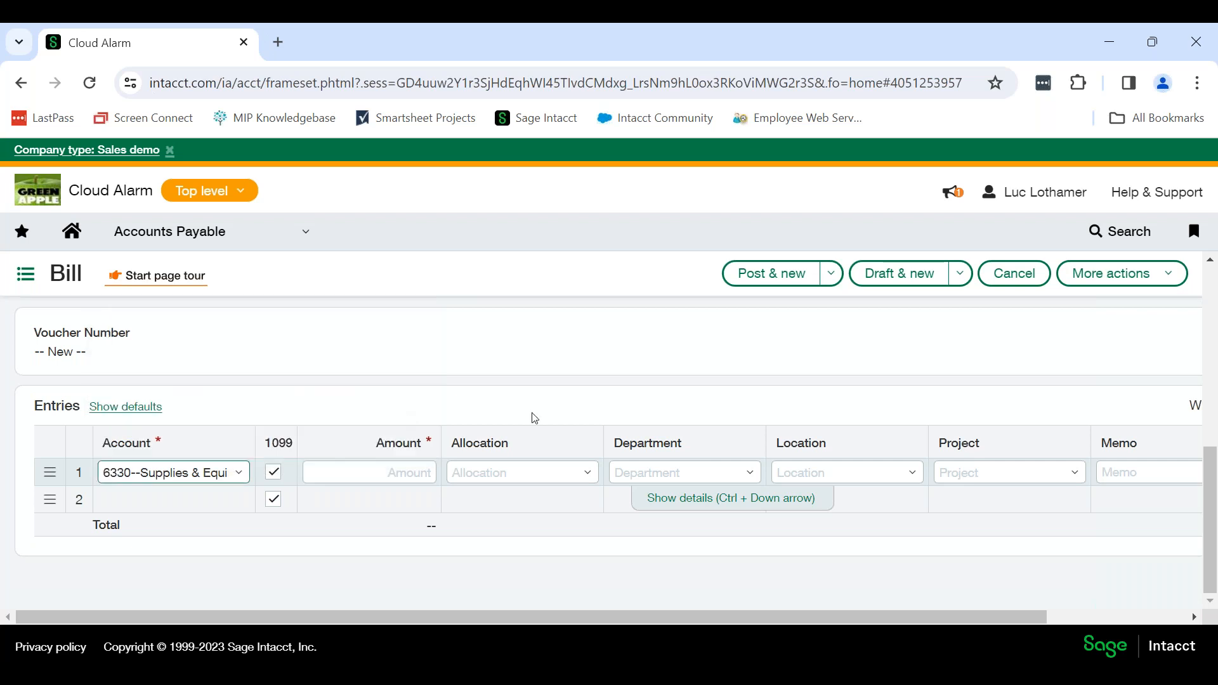
{"action": "left_click", "coordinate": [419, 469]}
{"action": "type", "text": "500"}
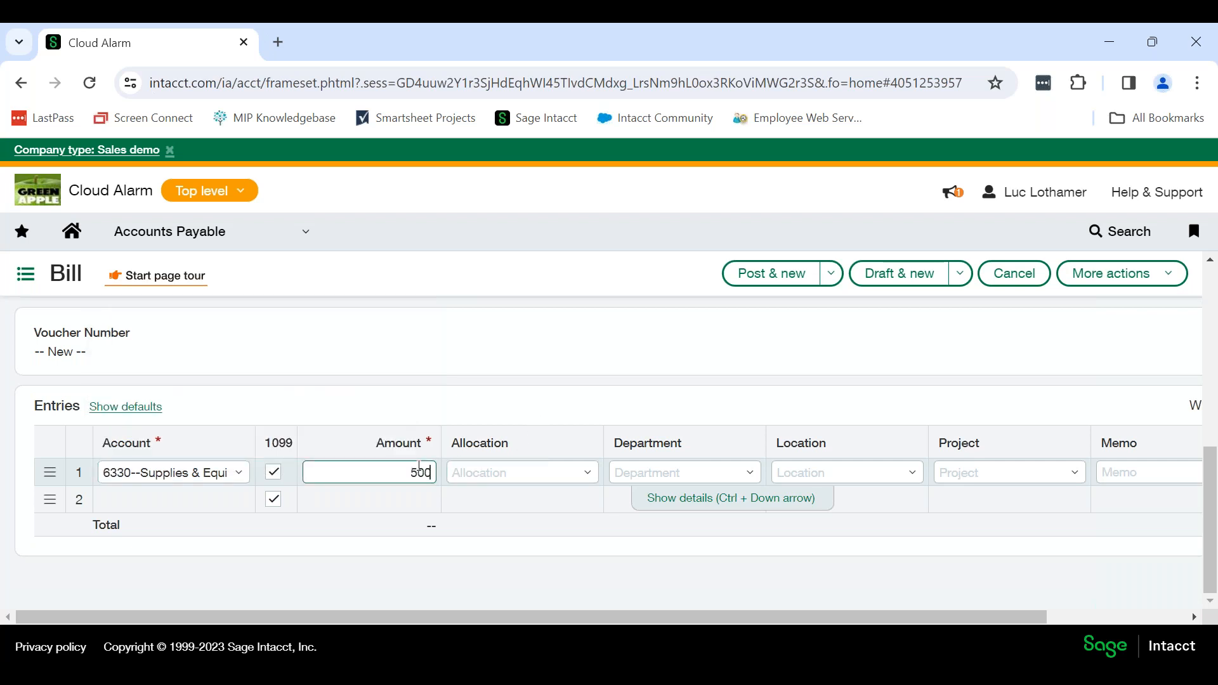
{"action": "key", "text": "Tab"}
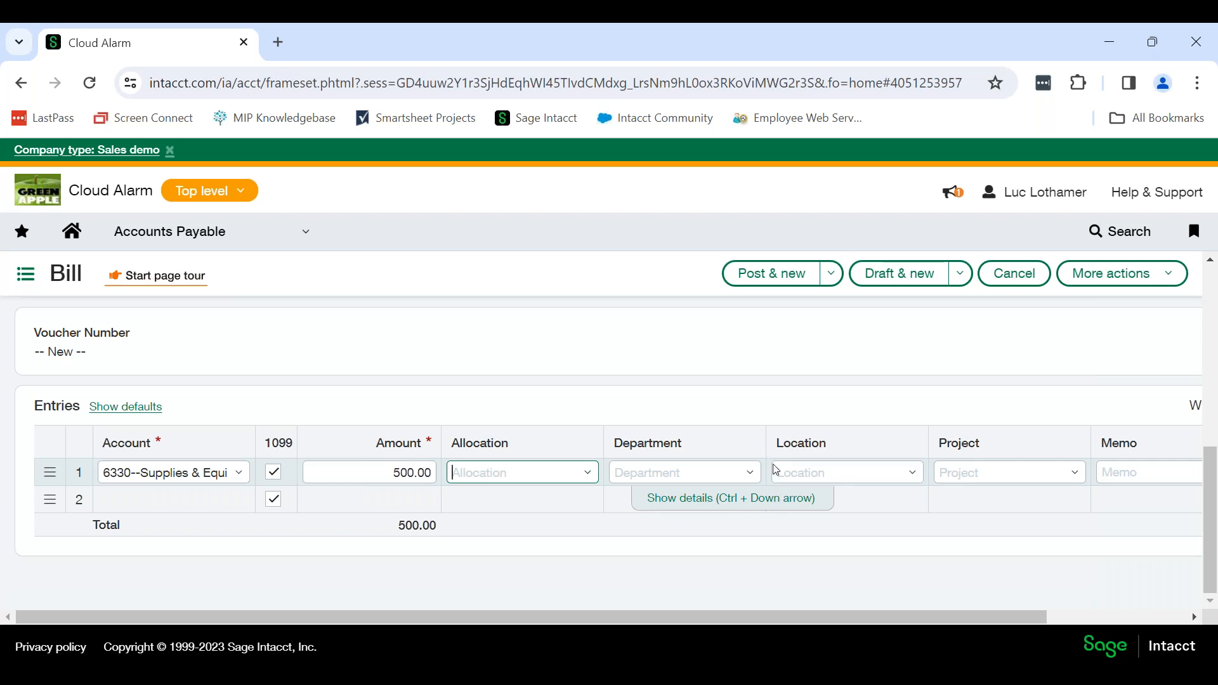
Toggle the first line's 1099 flag off and on, and show the line details to review the Form 1099 type and box.
{"action": "left_click", "coordinate": [273, 475]}
{"action": "left_click", "coordinate": [275, 475]}
{"action": "left_click", "coordinate": [736, 501]}
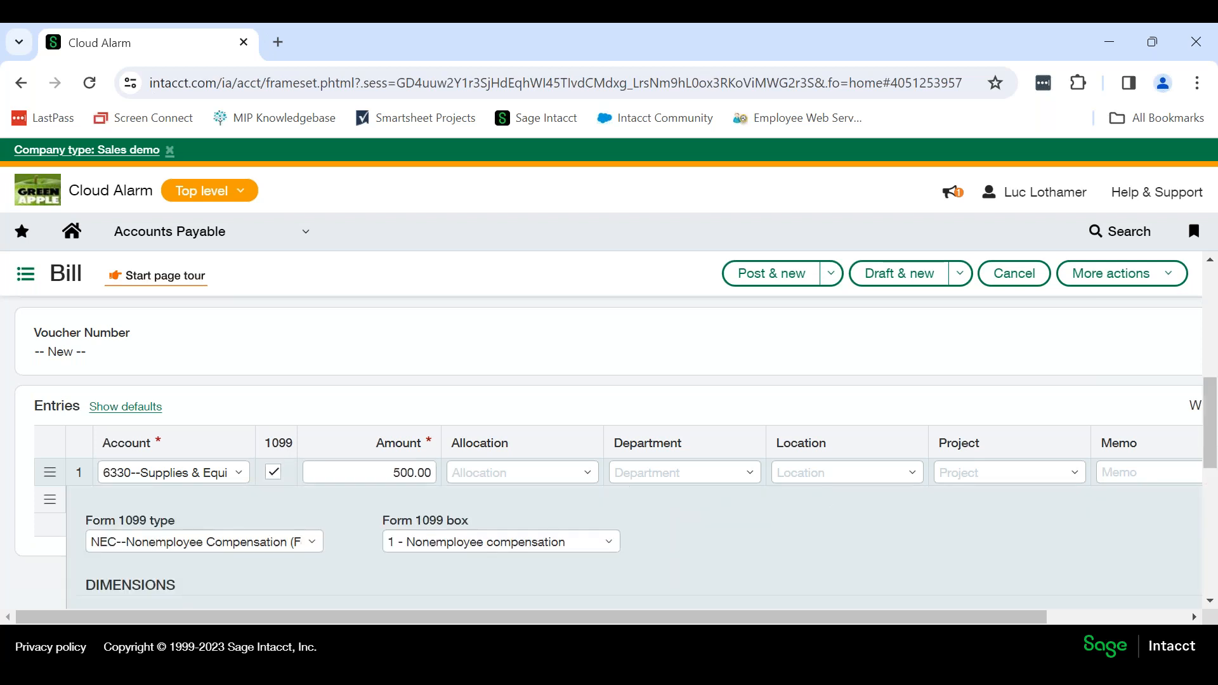
{"action": "scroll", "coordinate": [560, 459], "scroll_direction": "up", "scroll_amount": 1}
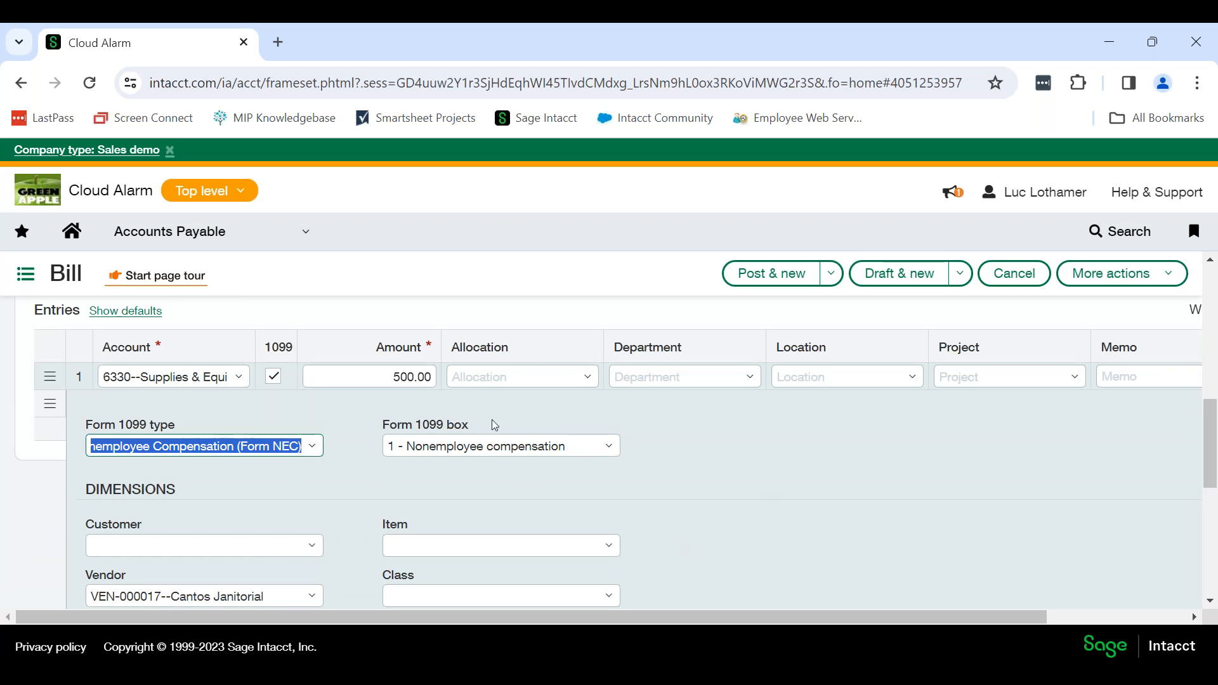
{"action": "left_click", "coordinate": [359, 456]}
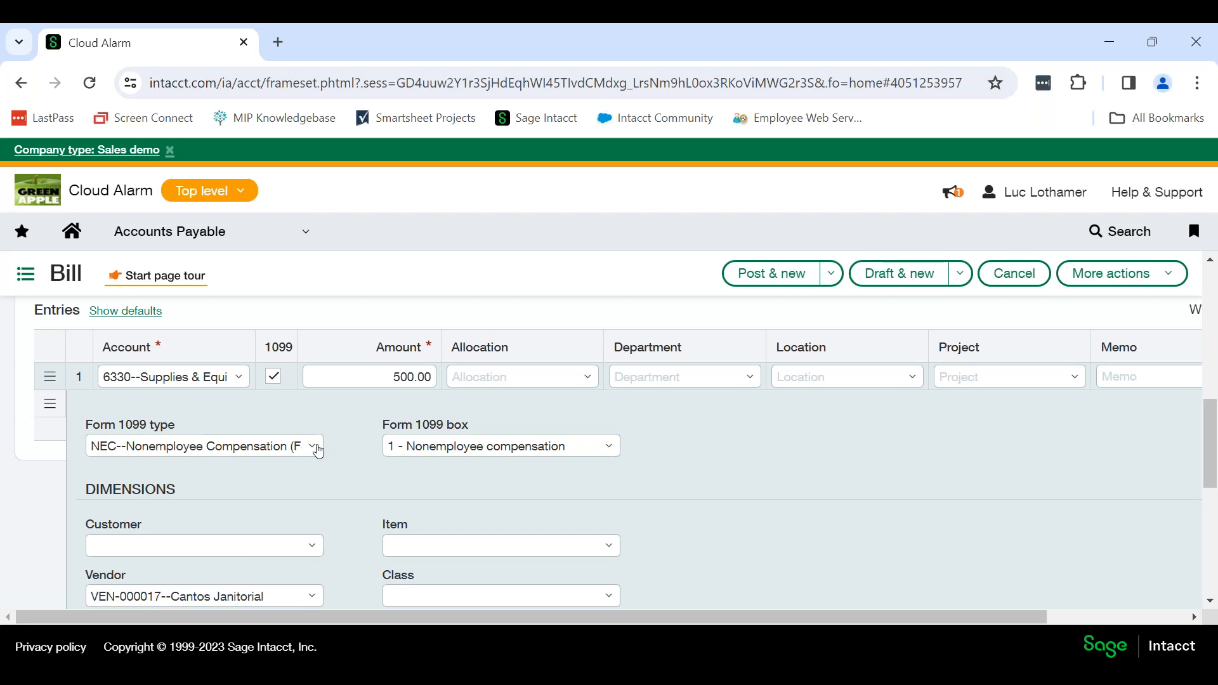
{"action": "left_click", "coordinate": [318, 450]}
{"action": "left_click", "coordinate": [335, 444]}
{"action": "left_click", "coordinate": [307, 440]}
Look through the first line's dimensions and allocation splits.
{"action": "scroll", "coordinate": [694, 448], "scroll_direction": "down", "scroll_amount": 2}
{"action": "scroll", "coordinate": [702, 469], "scroll_direction": "down", "scroll_amount": 1}
{"action": "scroll", "coordinate": [701, 470], "scroll_direction": "up", "scroll_amount": 1}
{"action": "scroll", "coordinate": [703, 471], "scroll_direction": "down", "scroll_amount": 3}
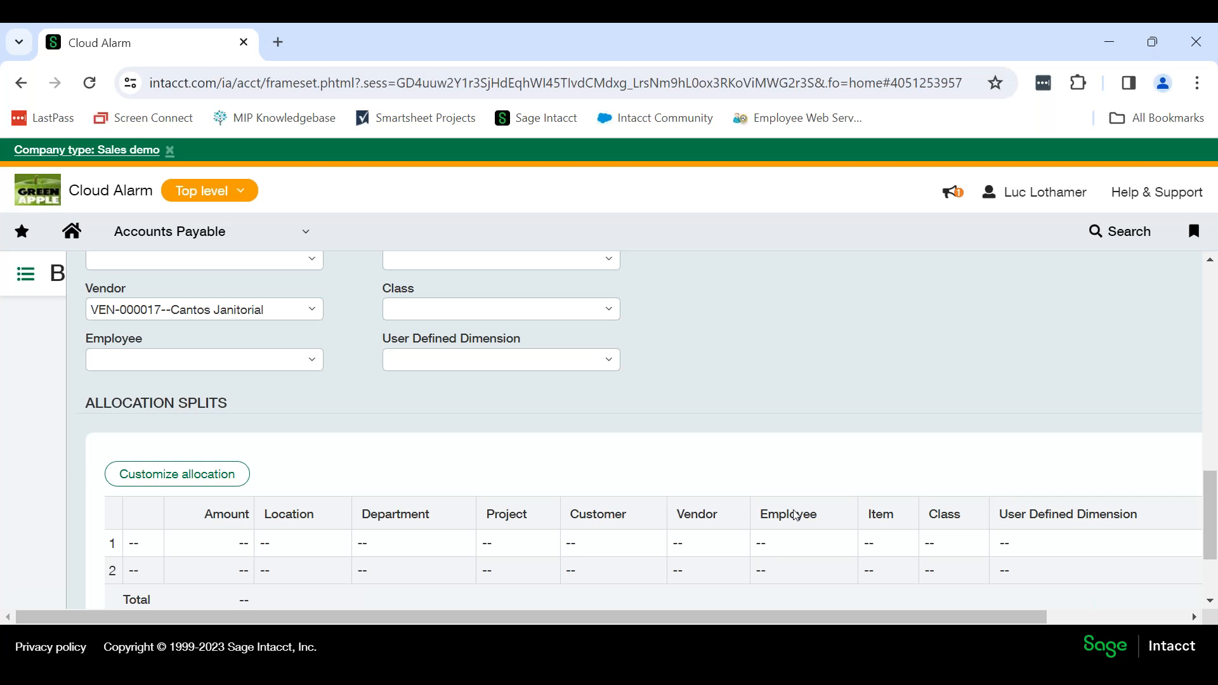
{"action": "scroll", "coordinate": [795, 515], "scroll_direction": "down", "scroll_amount": 1}
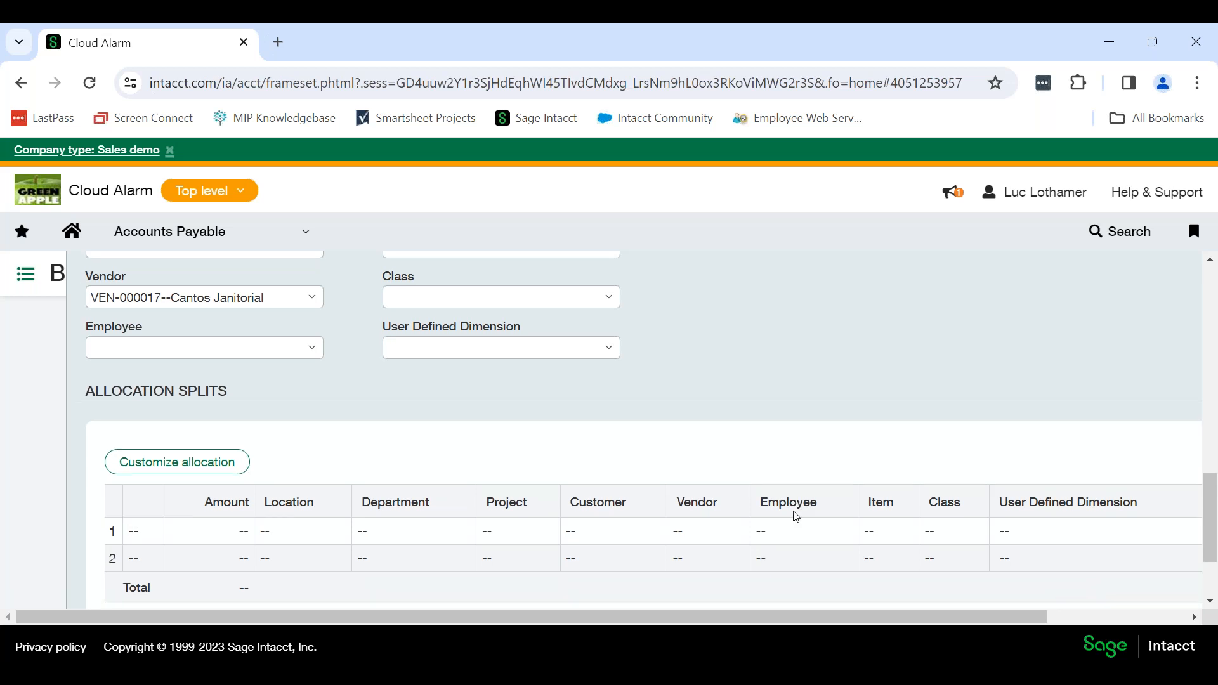
{"action": "scroll", "coordinate": [794, 514], "scroll_direction": "down", "scroll_amount": 1}
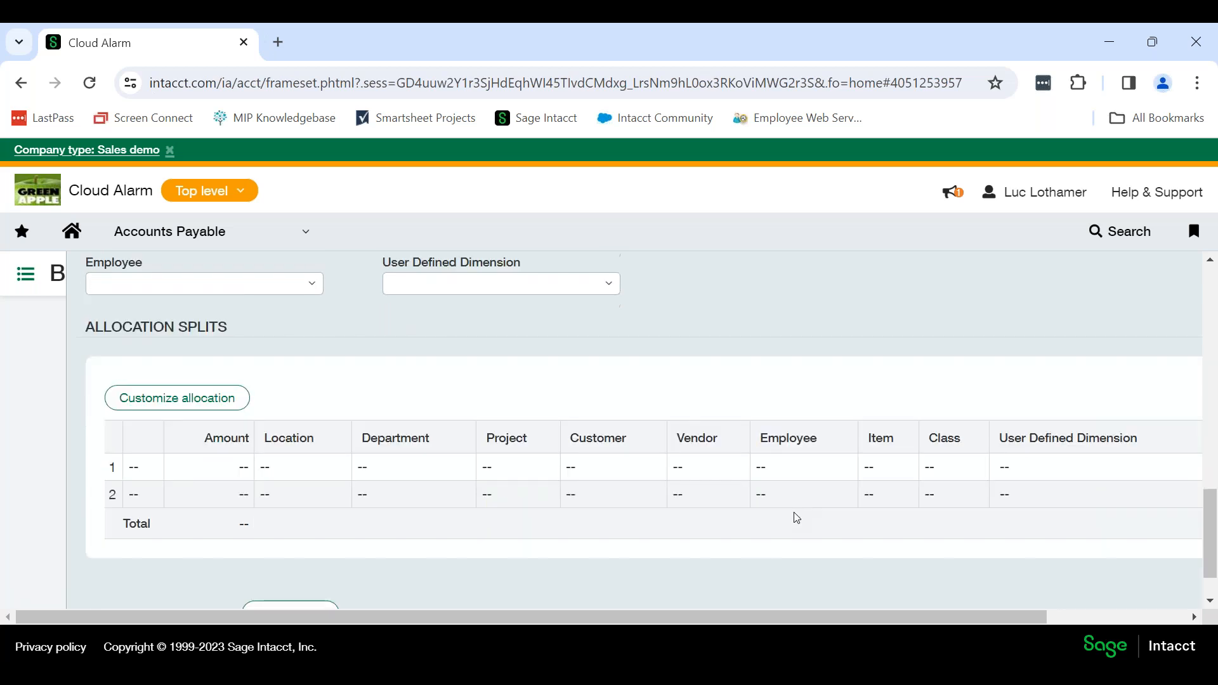
{"action": "scroll", "coordinate": [821, 540], "scroll_direction": "down", "scroll_amount": 1}
{"action": "scroll", "coordinate": [774, 400], "scroll_direction": "up", "scroll_amount": 10}
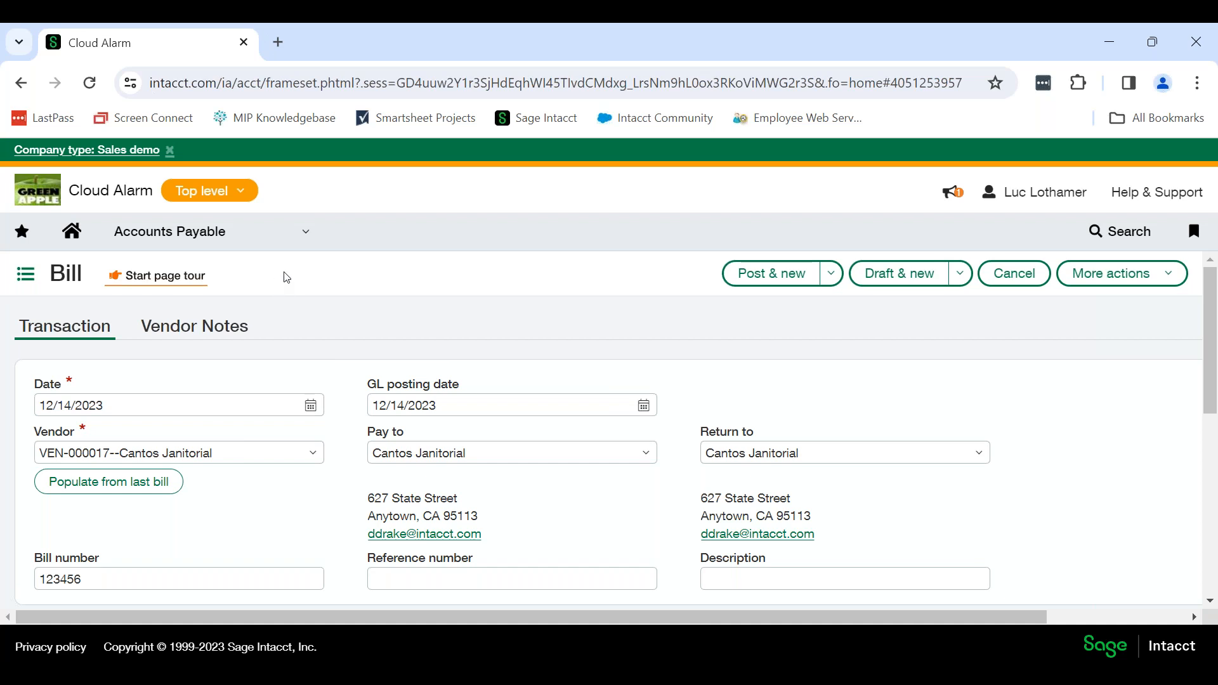
Open the Accounts Payable vendor list, leaving the bill without saving it.
{"action": "left_click", "coordinate": [272, 241]}
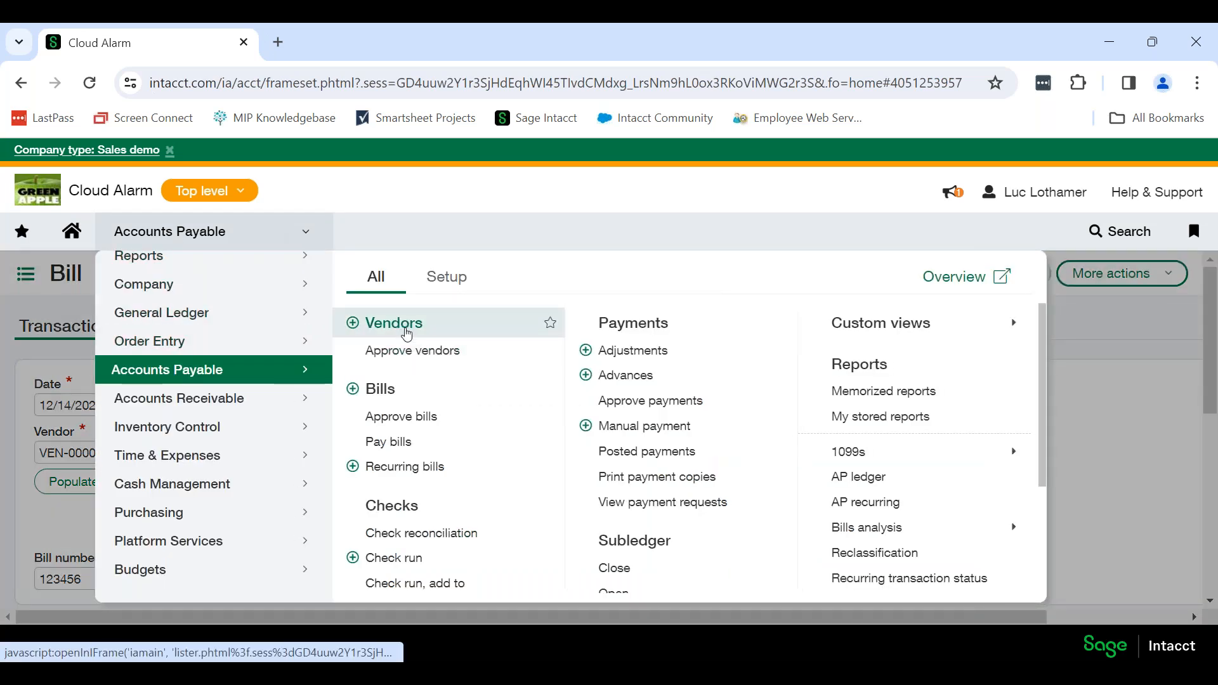
{"action": "left_click", "coordinate": [429, 325]}
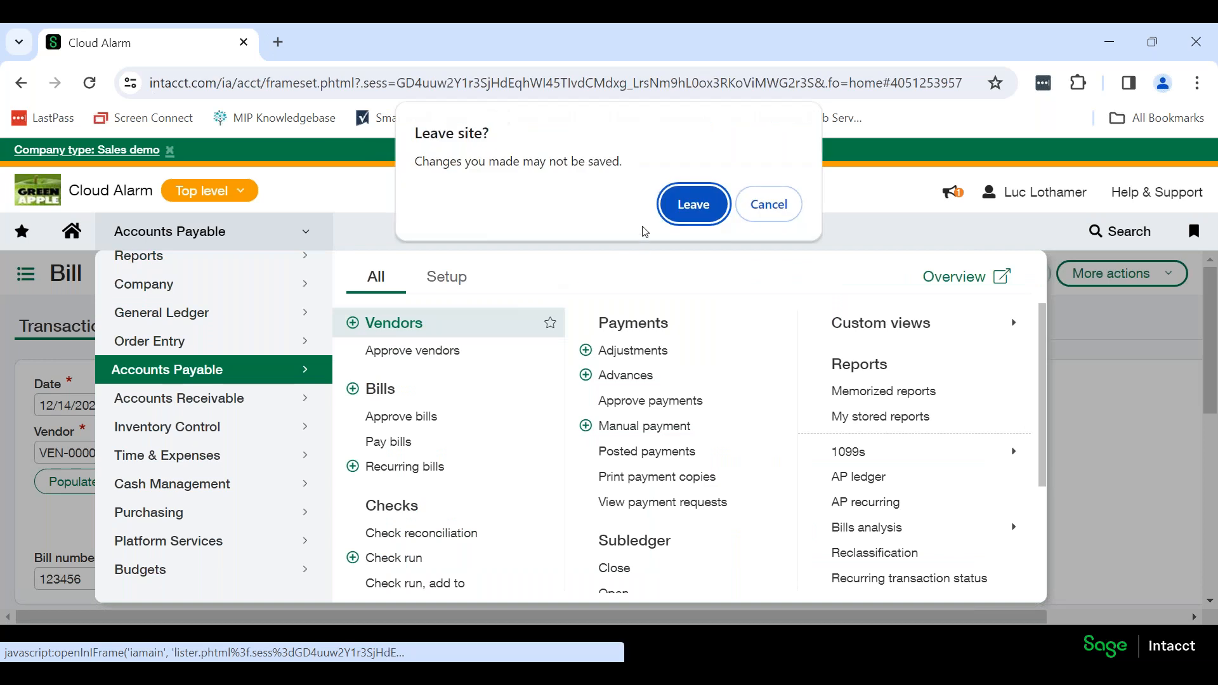
{"action": "left_click", "coordinate": [720, 211]}
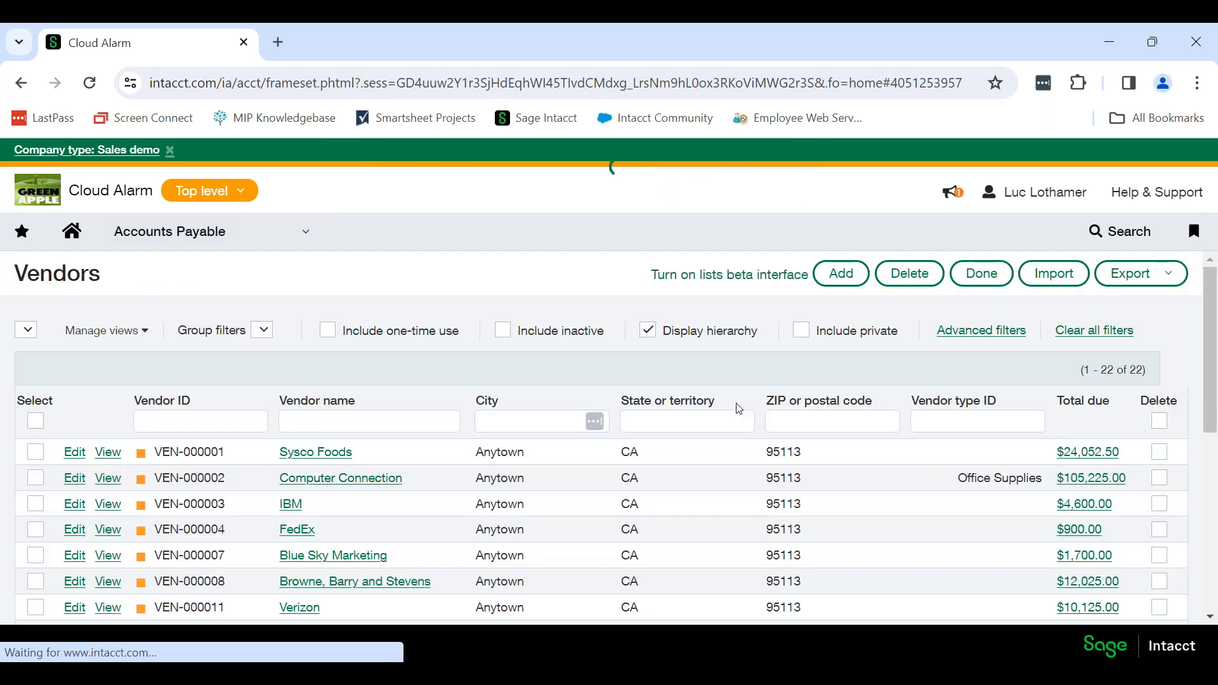
Open vendor Sysco Foods for editing and review the 1099 settings in its additional information.
{"action": "left_click", "coordinate": [75, 469]}
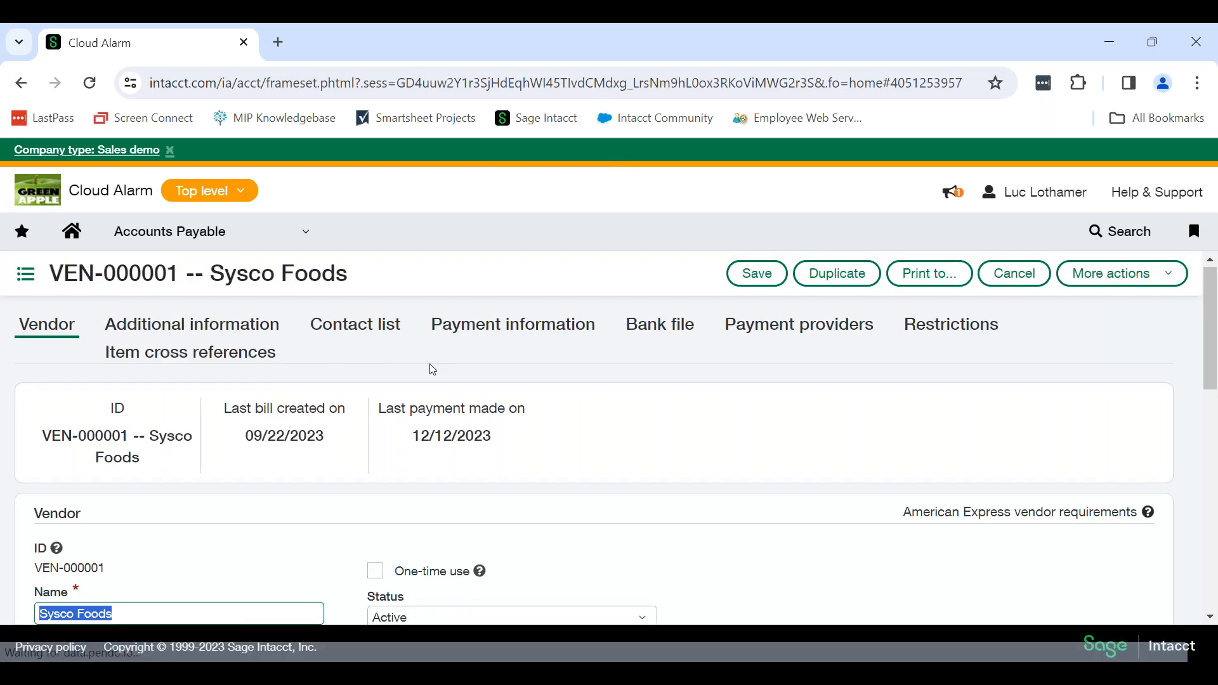
{"action": "left_click", "coordinate": [182, 326]}
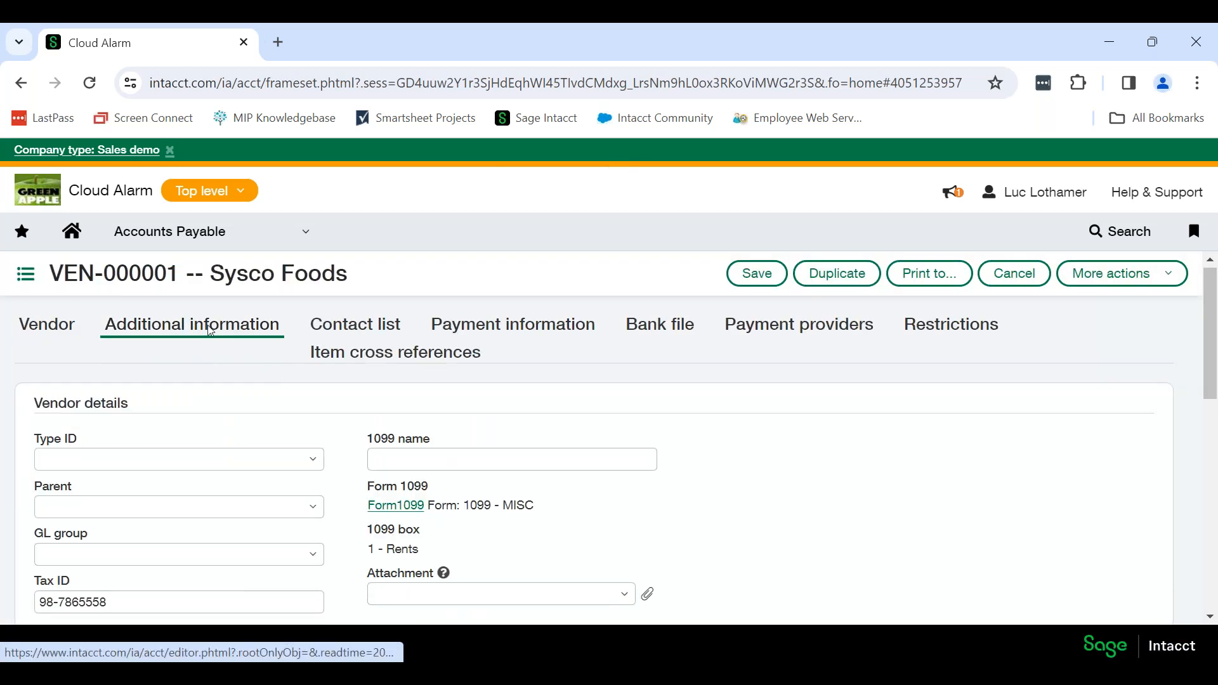
{"action": "scroll", "coordinate": [625, 449], "scroll_direction": "down", "scroll_amount": 2}
{"action": "scroll", "coordinate": [625, 449], "scroll_direction": "up", "scroll_amount": 2}
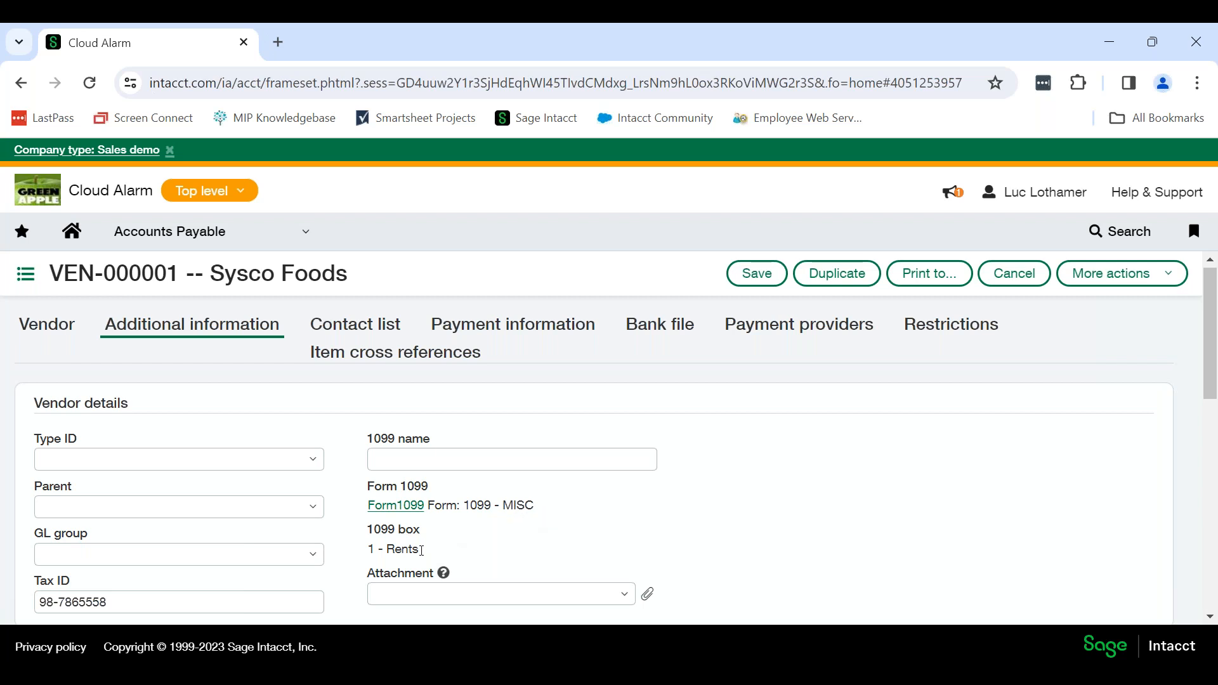
Set the vendor's Form 1099 form name to Nonemployee Compensation (Form NEC) and save the Form 1099 information.
{"action": "left_click", "coordinate": [396, 505]}
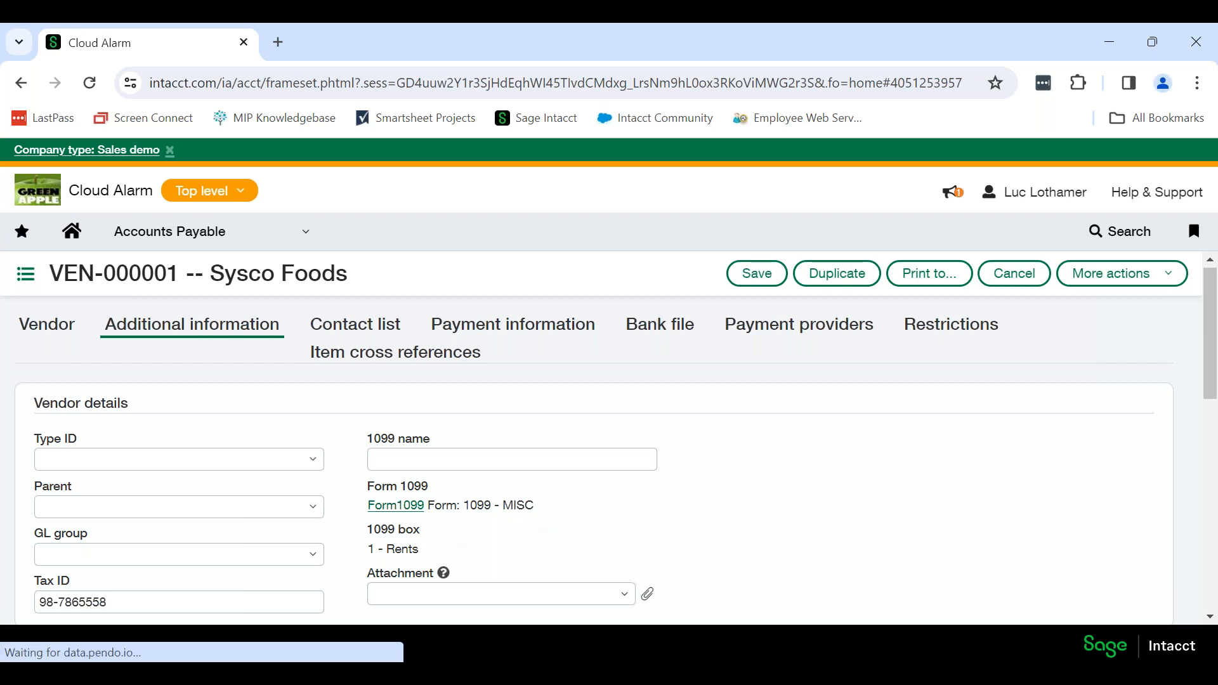
{"action": "left_click", "coordinate": [457, 420]}
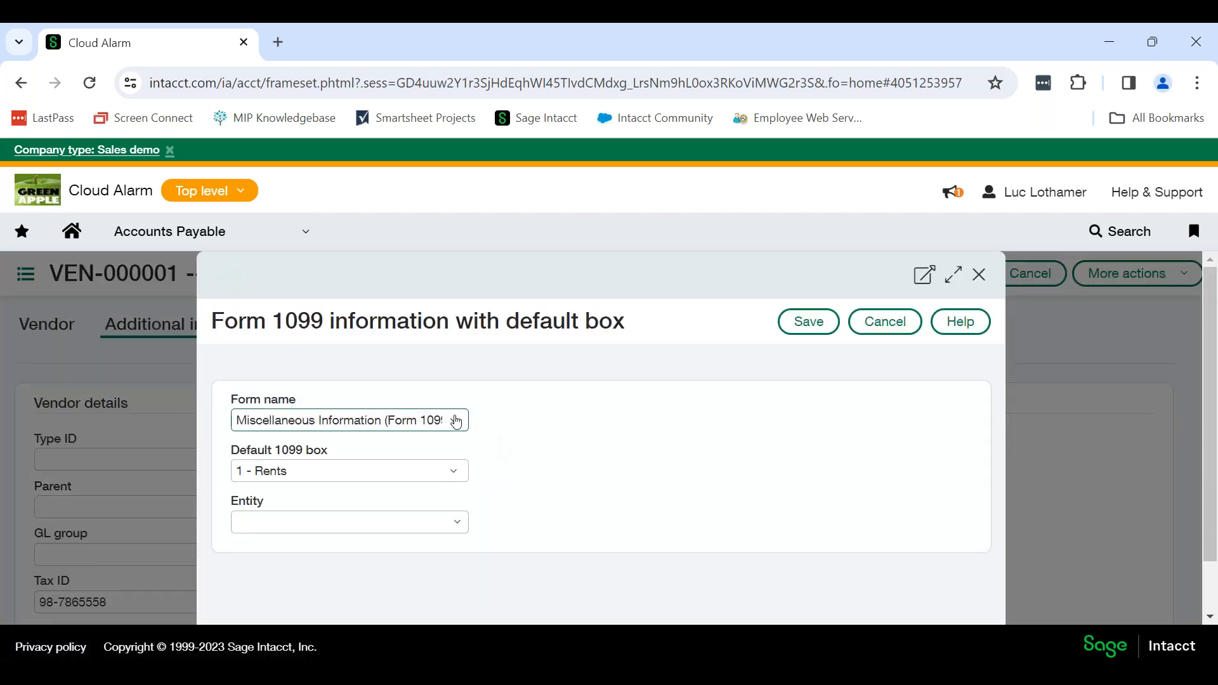
{"action": "scroll", "coordinate": [416, 478], "scroll_direction": "down", "scroll_amount": 3}
{"action": "left_click", "coordinate": [332, 603]}
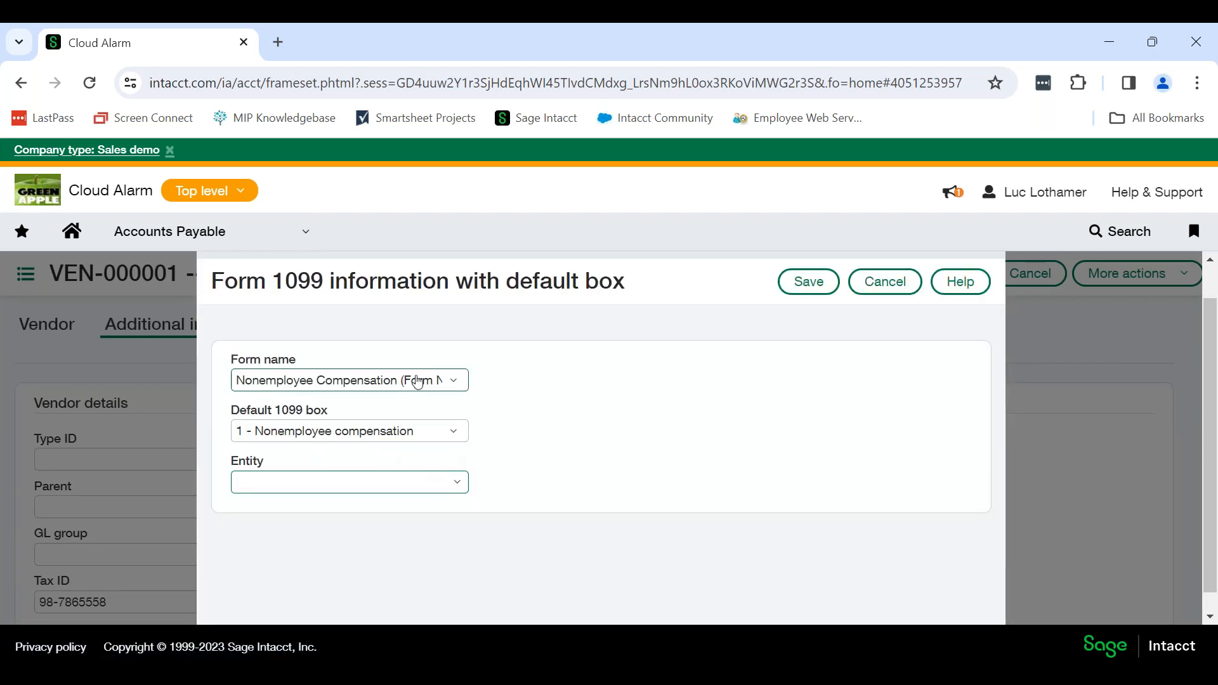
{"action": "left_click", "coordinate": [810, 281]}
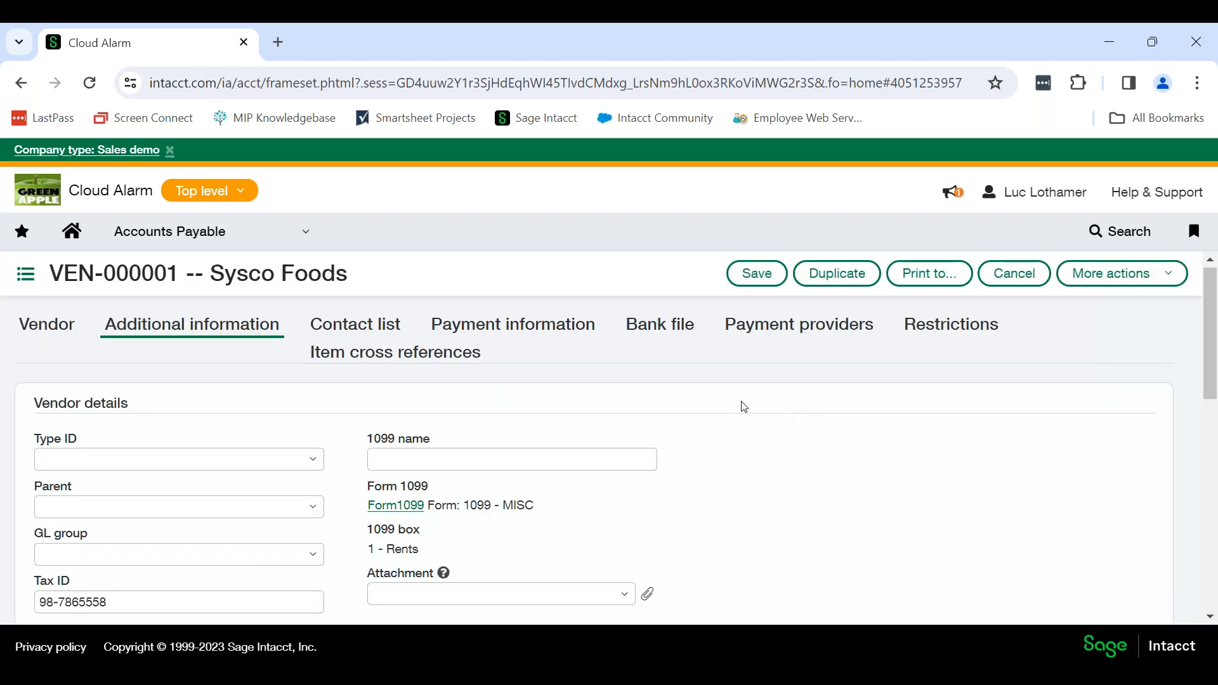
Save vendor Sysco Foods, updating all its transactions tagged for 1099 treatment for the current year only.
{"action": "left_click", "coordinate": [757, 274]}
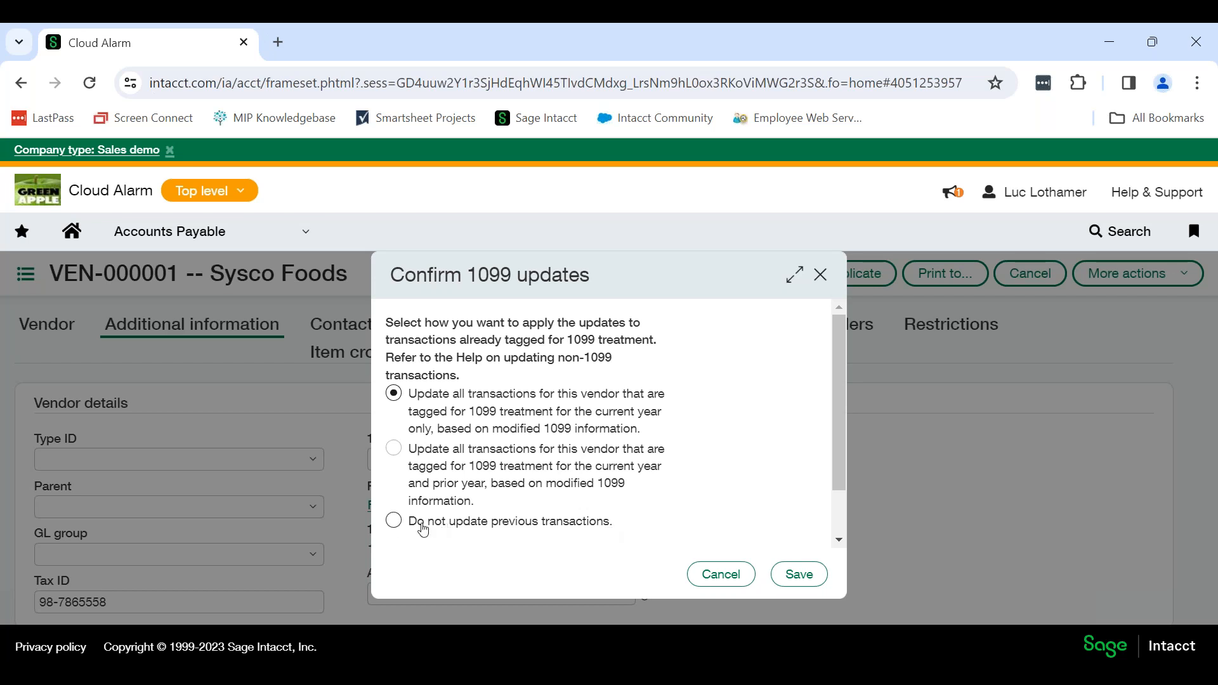
{"action": "left_click", "coordinate": [800, 574]}
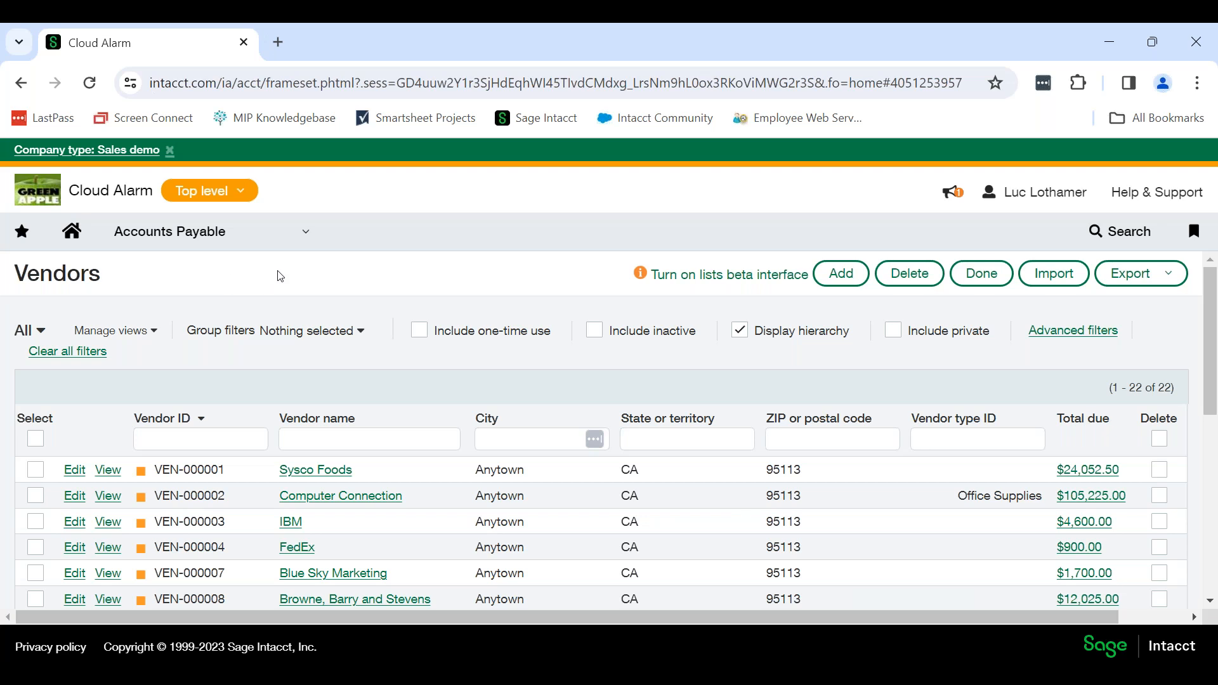
Open the 1099 report setup from Accounts Payable.
{"action": "left_click", "coordinate": [299, 243]}
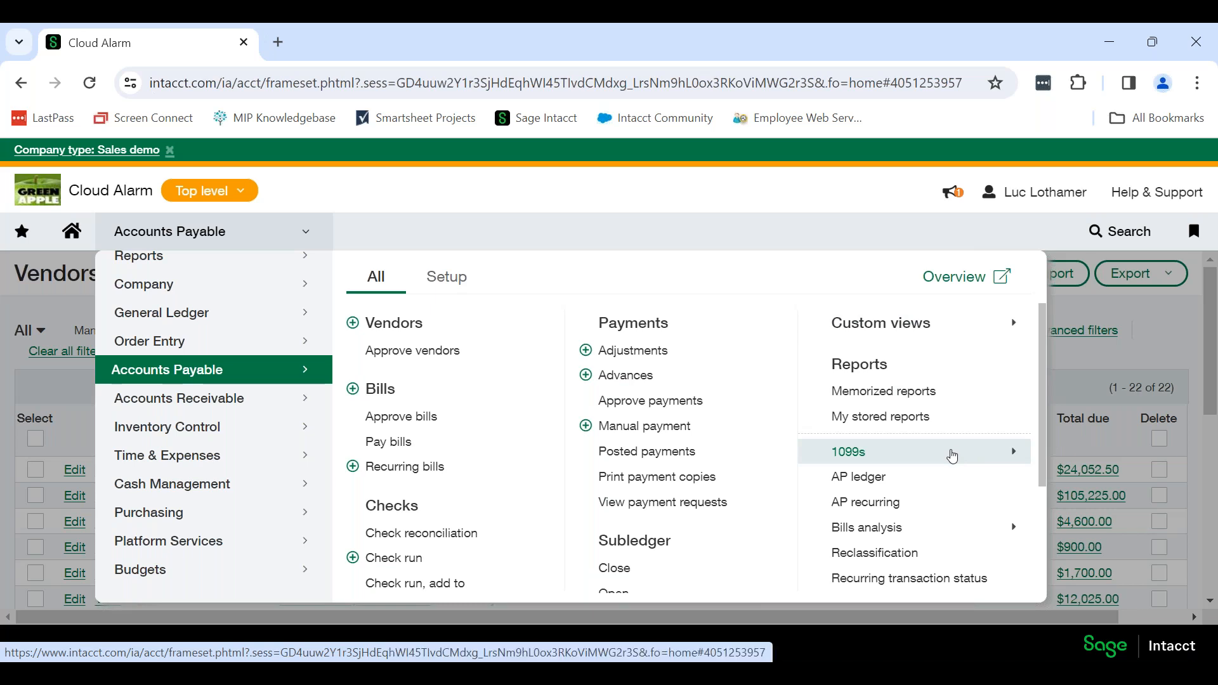
{"action": "left_click", "coordinate": [952, 455]}
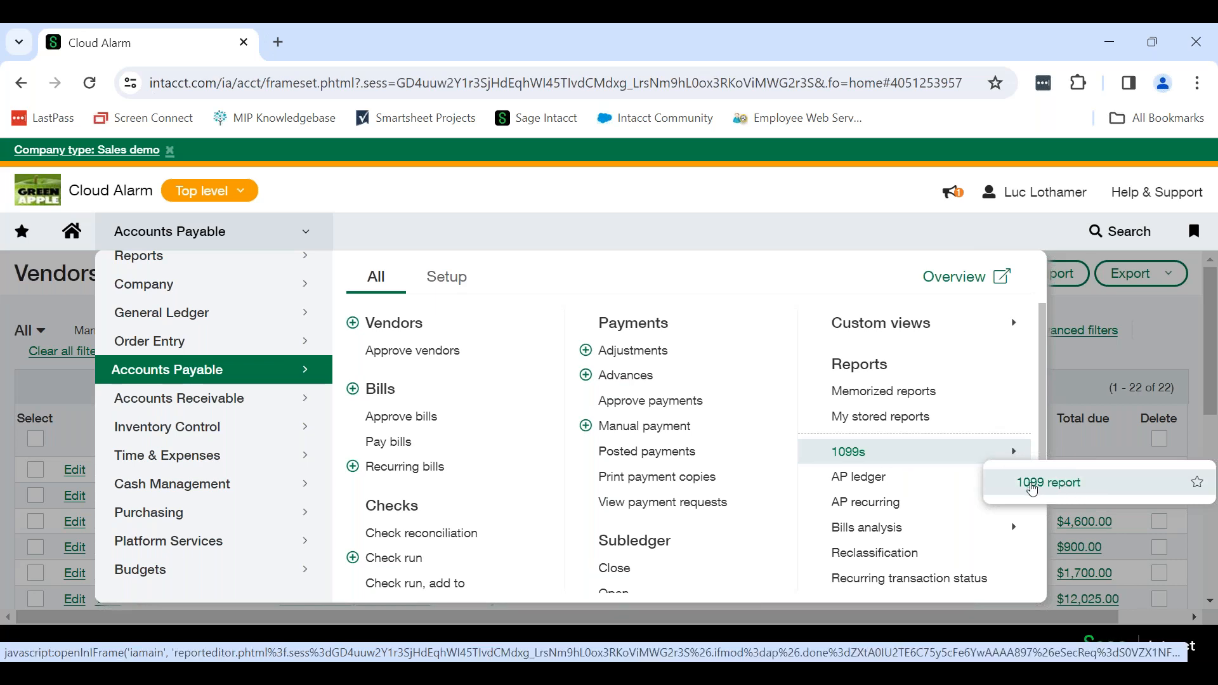
{"action": "left_click", "coordinate": [1102, 486]}
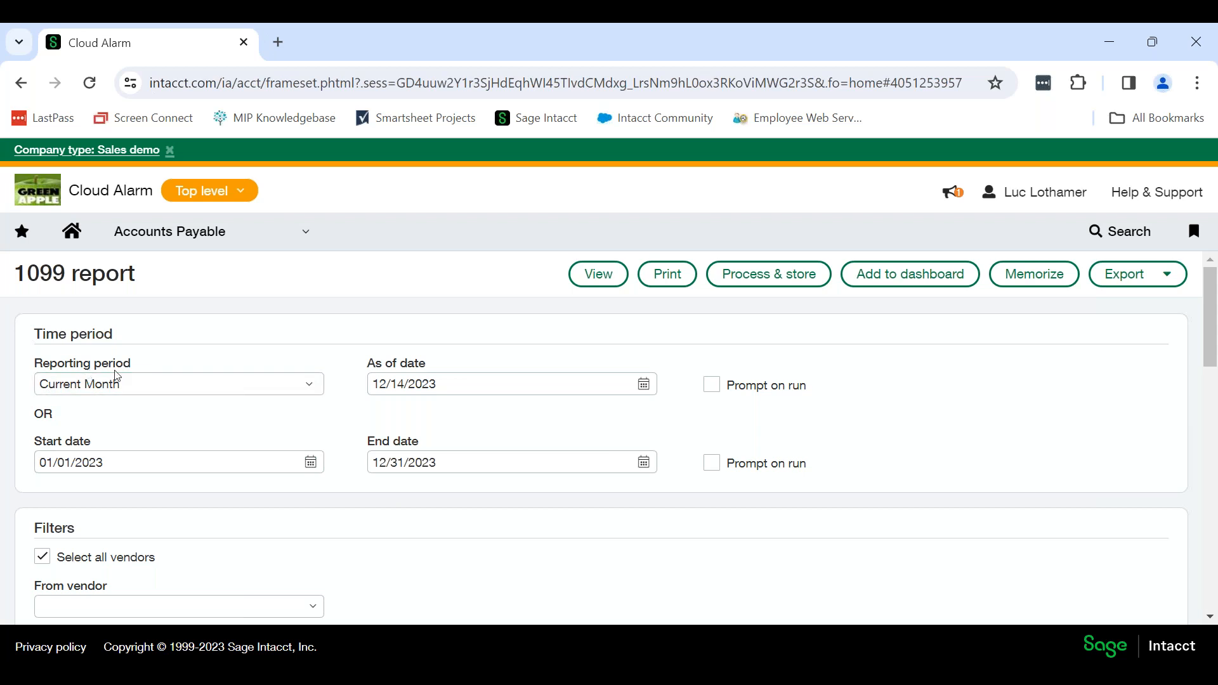
Review the 1099 report's time period, its vendor and employee filters, and the available grouping choices.
{"action": "left_click", "coordinate": [58, 469]}
{"action": "scroll", "coordinate": [874, 435], "scroll_direction": "down", "scroll_amount": 3}
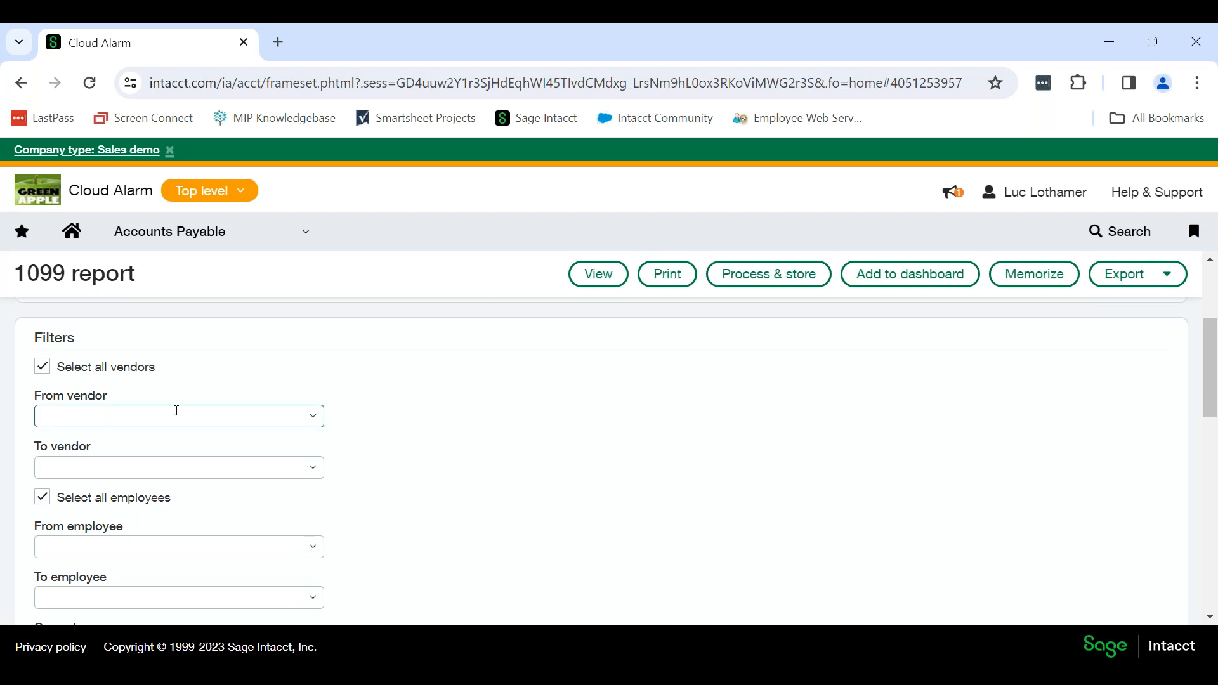
{"action": "left_click", "coordinate": [182, 465]}
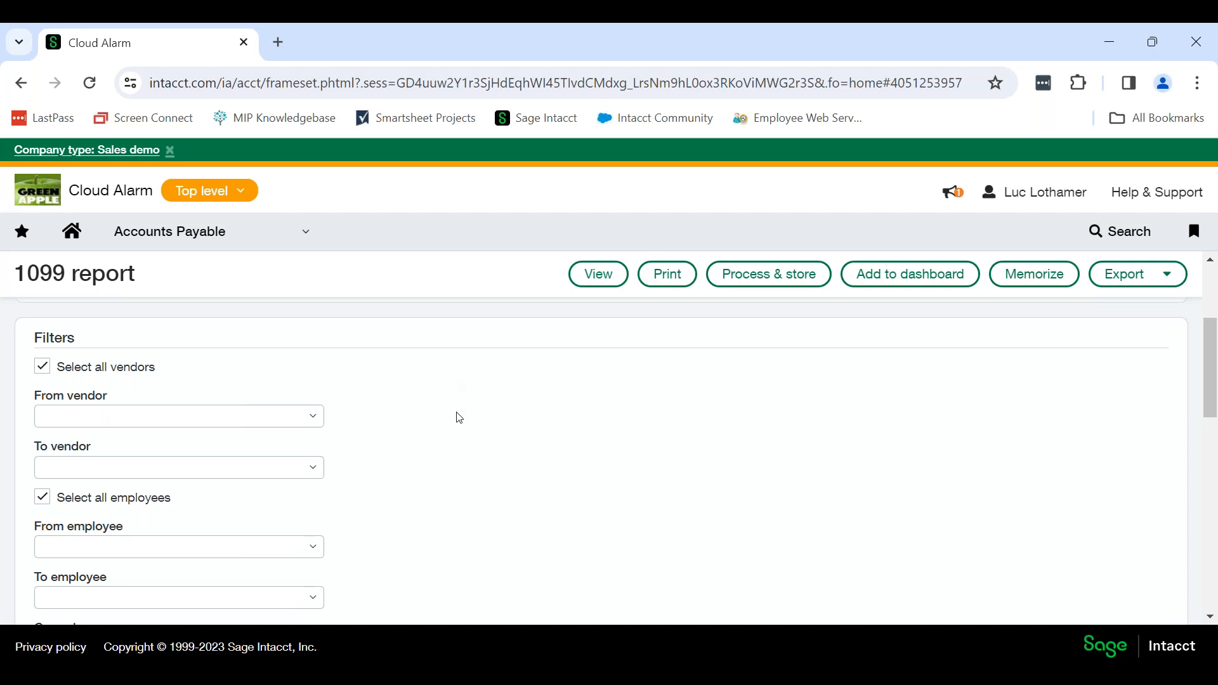
{"action": "scroll", "coordinate": [458, 417], "scroll_direction": "down", "scroll_amount": 2}
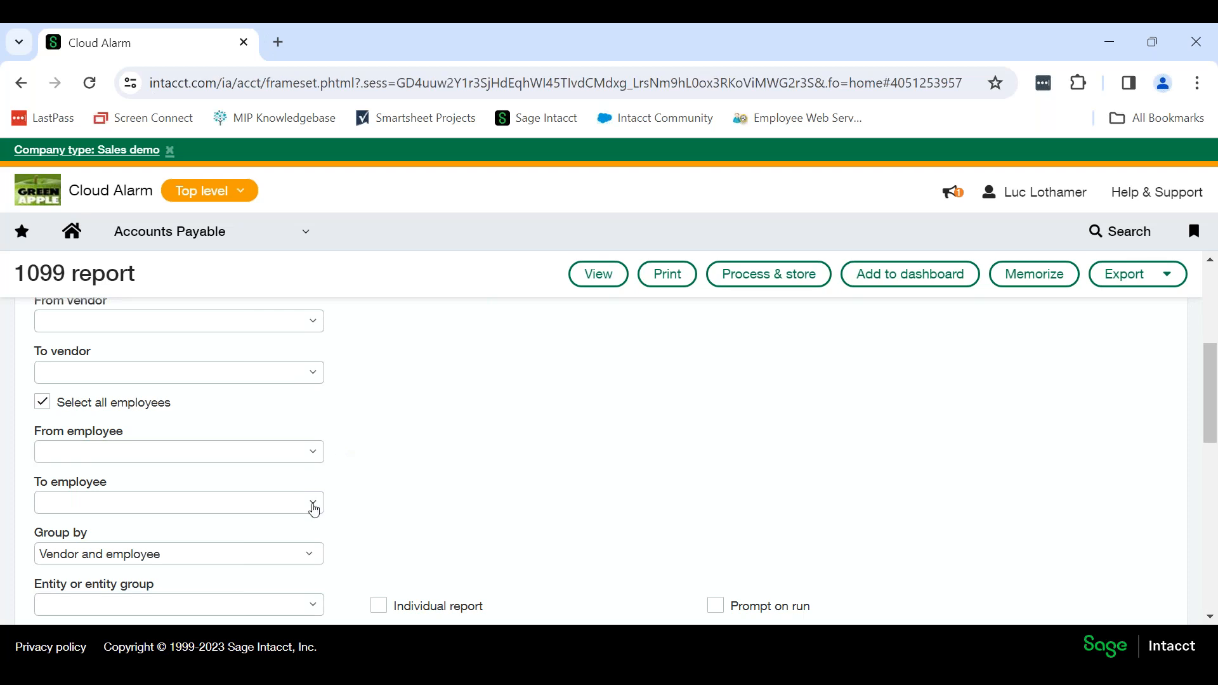
{"action": "scroll", "coordinate": [450, 425], "scroll_direction": "down", "scroll_amount": 3}
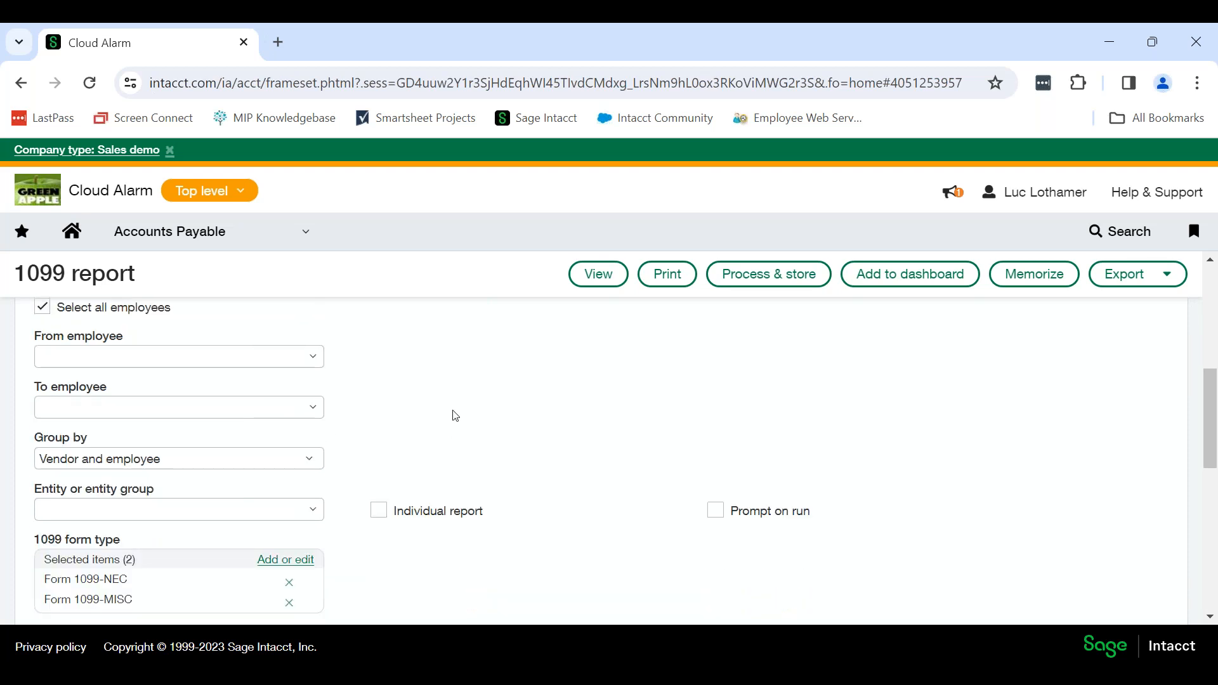
{"action": "left_click", "coordinate": [309, 363]}
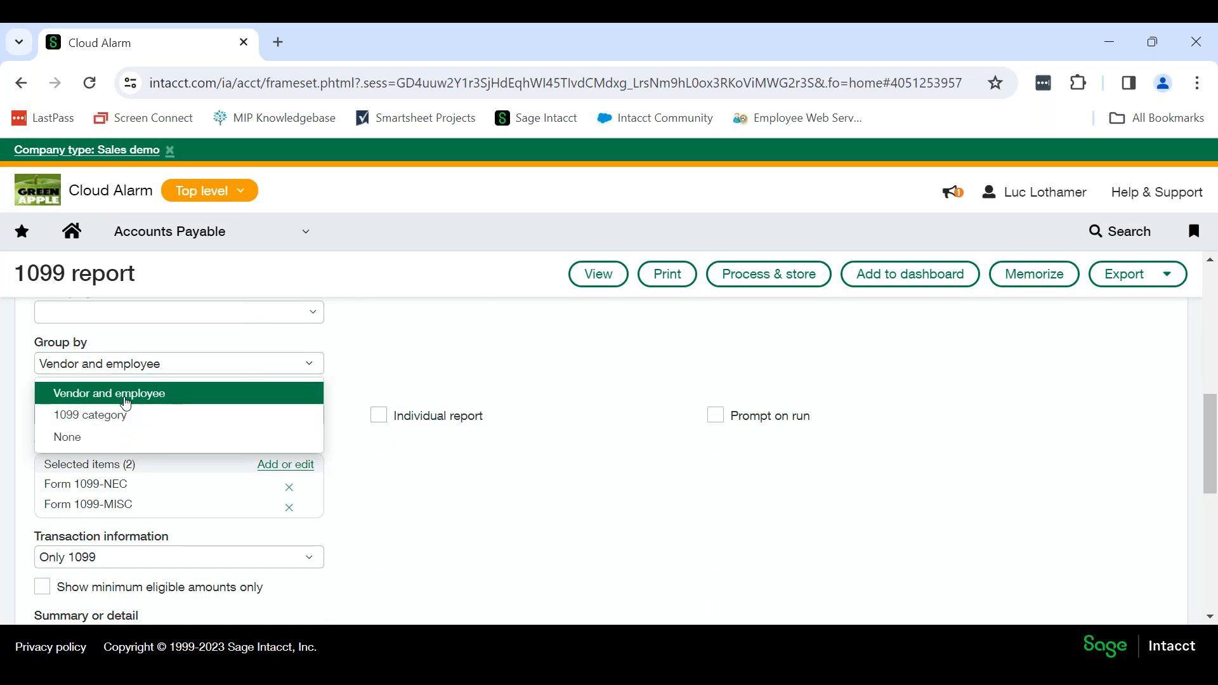
{"action": "left_click", "coordinate": [430, 355]}
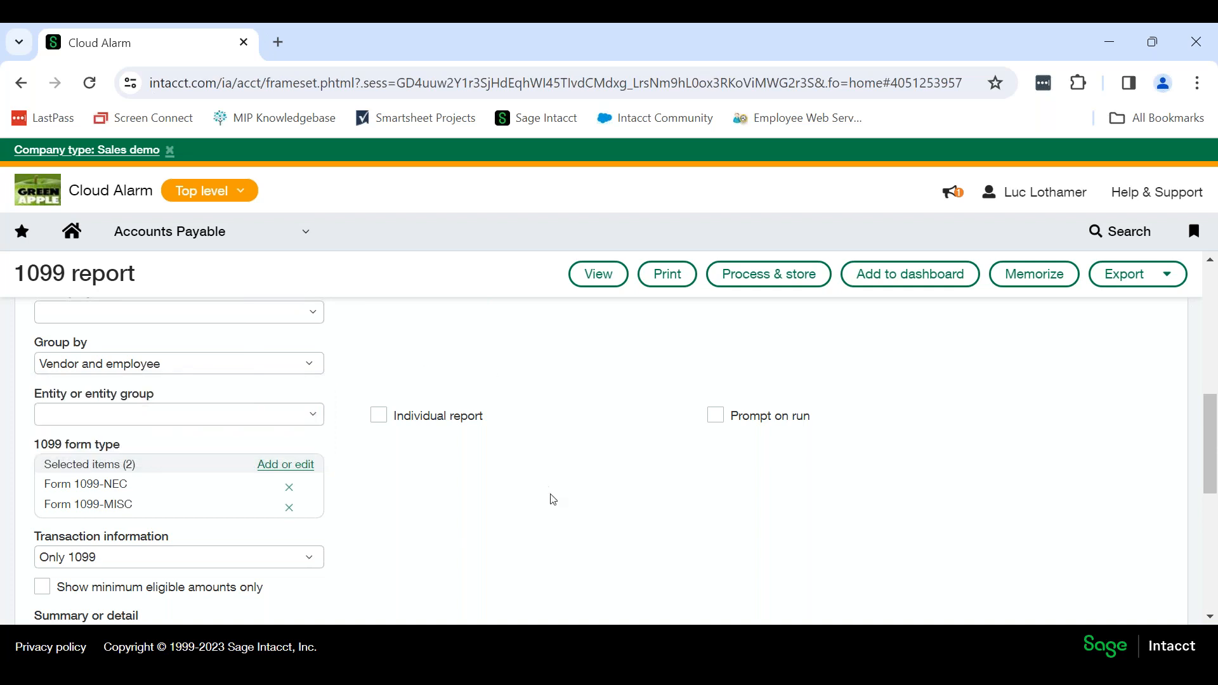
{"action": "scroll", "coordinate": [334, 372], "scroll_direction": "down", "scroll_amount": 2}
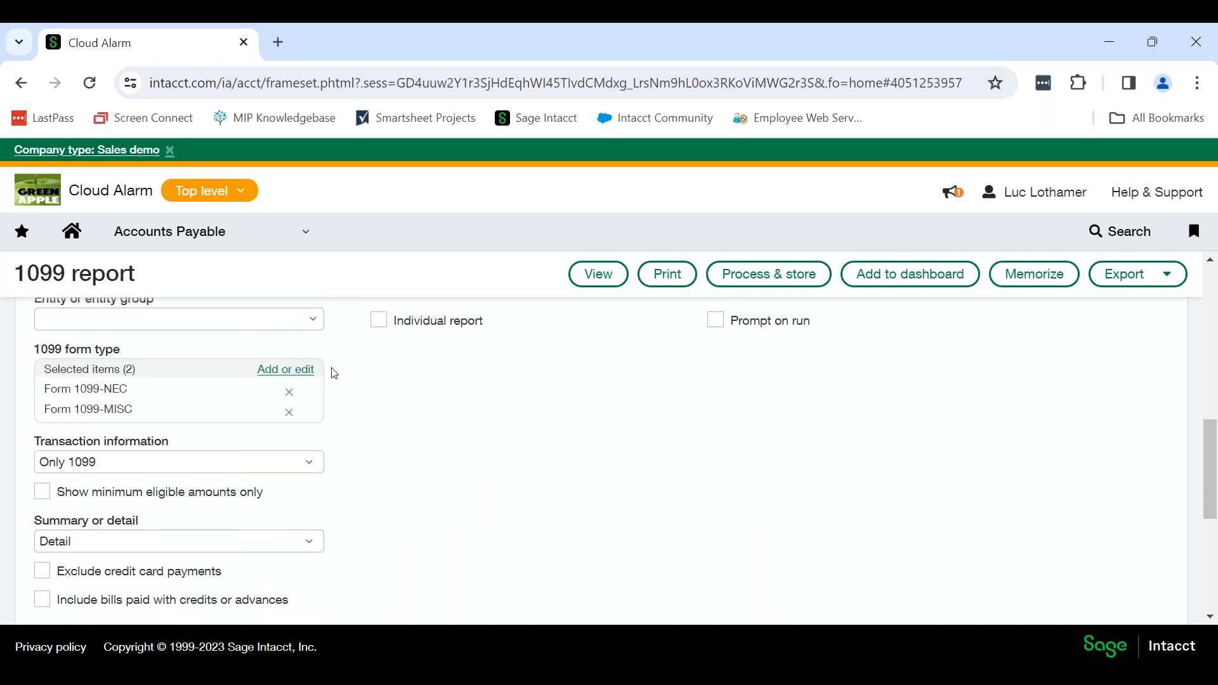
{"action": "scroll", "coordinate": [327, 405], "scroll_direction": "up", "scroll_amount": 2}
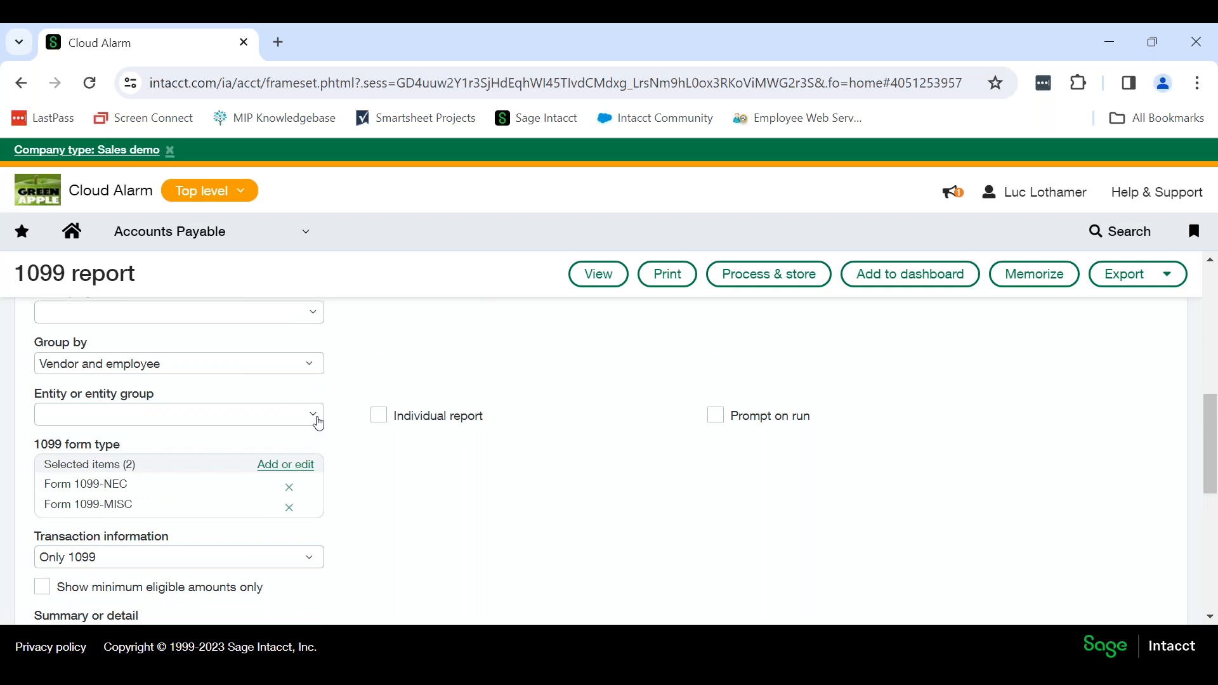
Examine the available entities and entity groups and the selectable 1099 form types without changing the selection.
{"action": "left_click", "coordinate": [313, 415]}
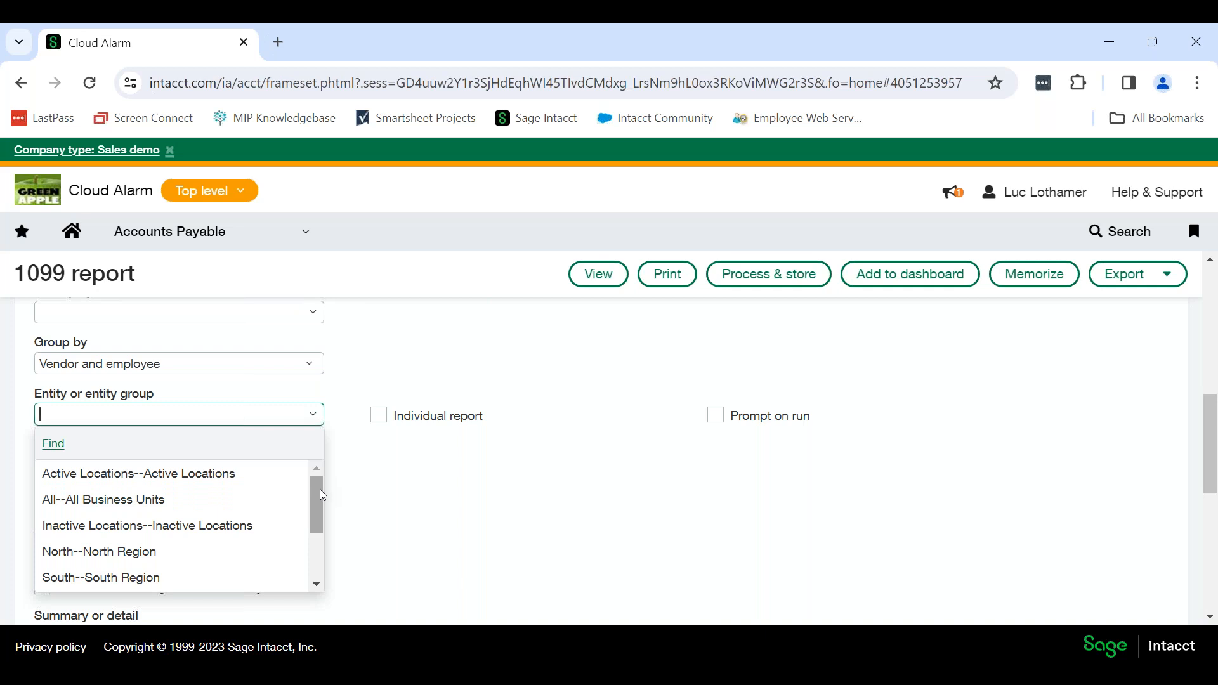
{"action": "scroll", "coordinate": [320, 489], "scroll_direction": "down", "scroll_amount": 2}
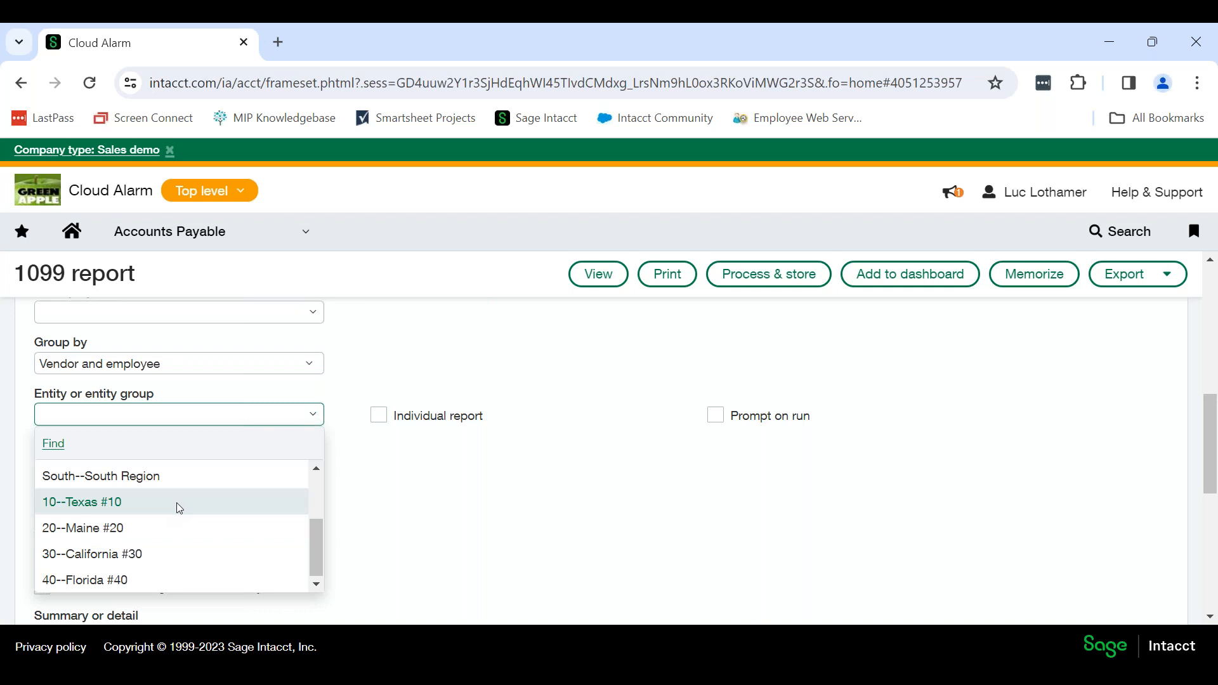
{"action": "left_click", "coordinate": [421, 510]}
{"action": "scroll", "coordinate": [401, 507], "scroll_direction": "down", "scroll_amount": 1}
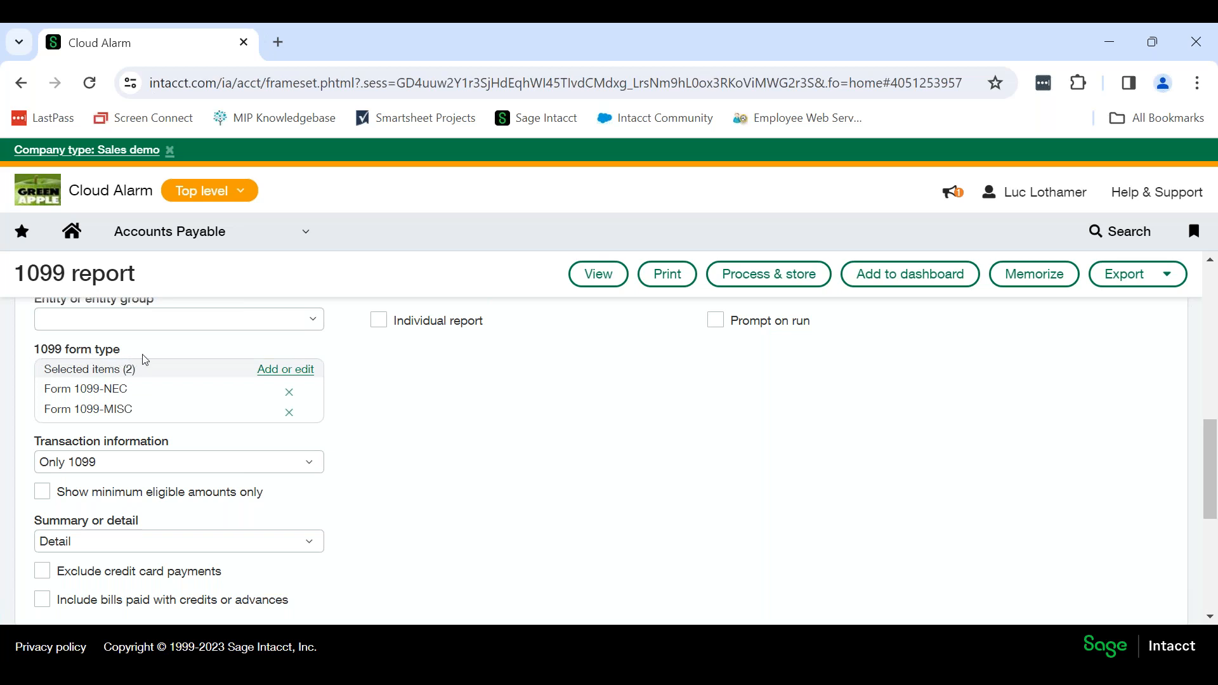
{"action": "left_click", "coordinate": [292, 371]}
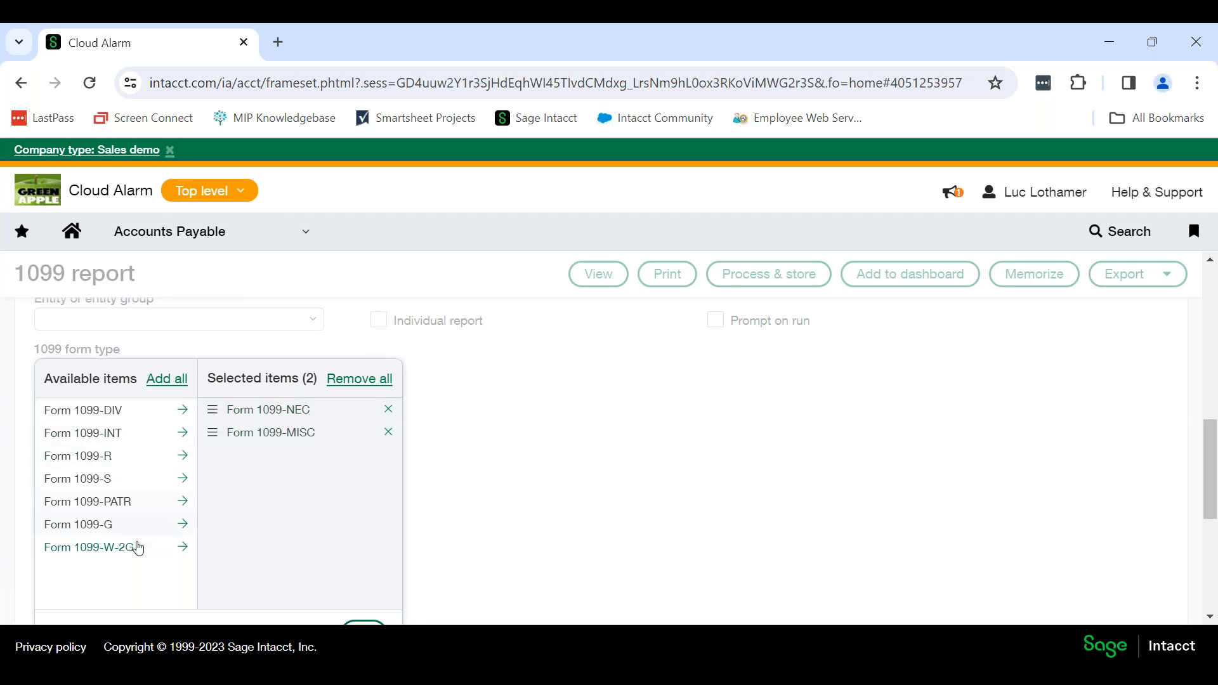
{"action": "scroll", "coordinate": [367, 482], "scroll_direction": "down", "scroll_amount": 3}
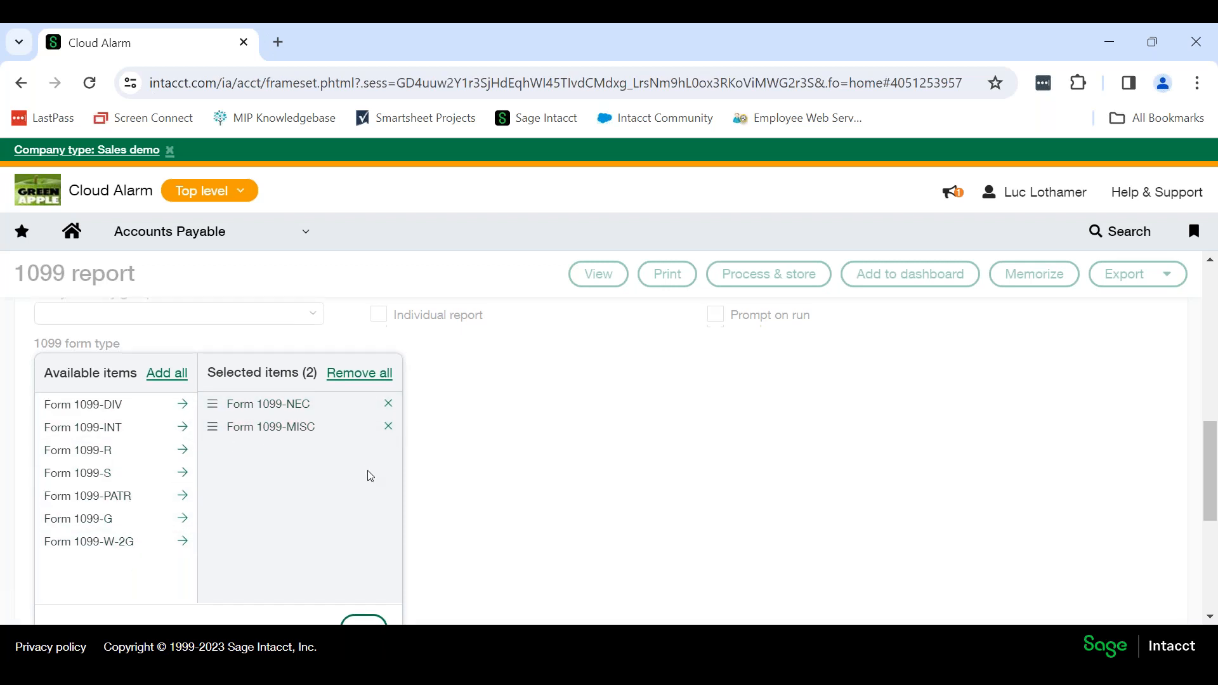
{"action": "left_click", "coordinate": [362, 538]}
{"action": "scroll", "coordinate": [564, 463], "scroll_direction": "up", "scroll_amount": 2}
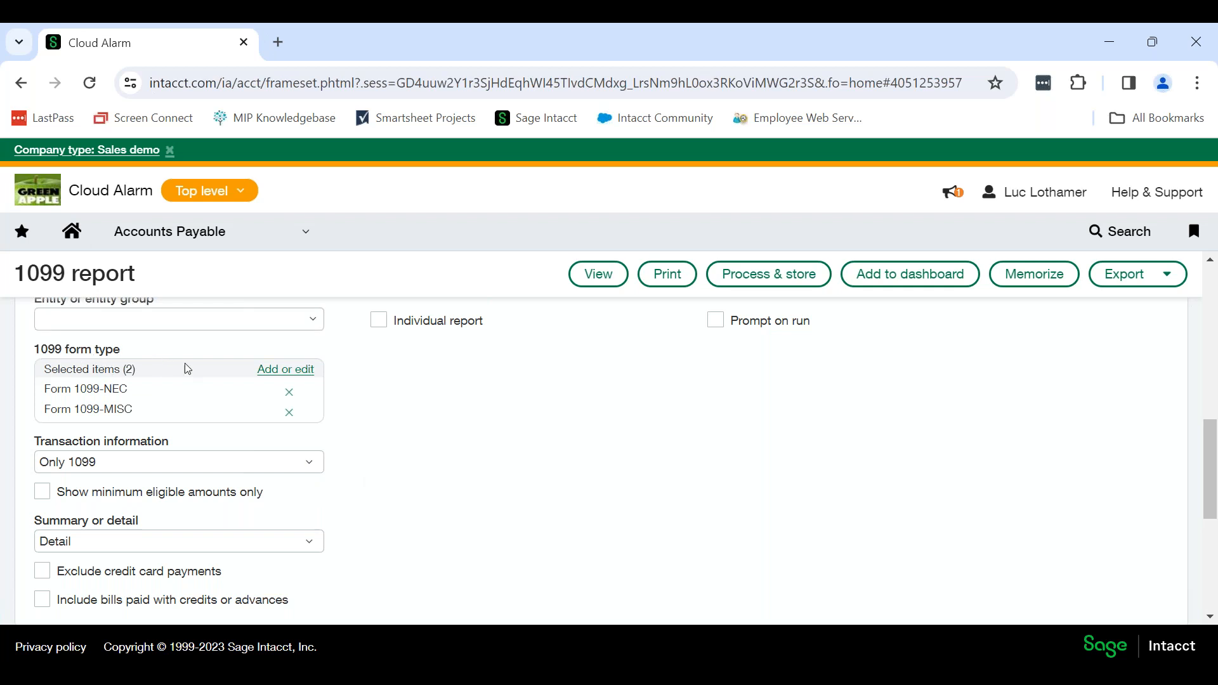
Set the report's transaction information filter to Show all.
{"action": "scroll", "coordinate": [86, 392], "scroll_direction": "down", "scroll_amount": 1}
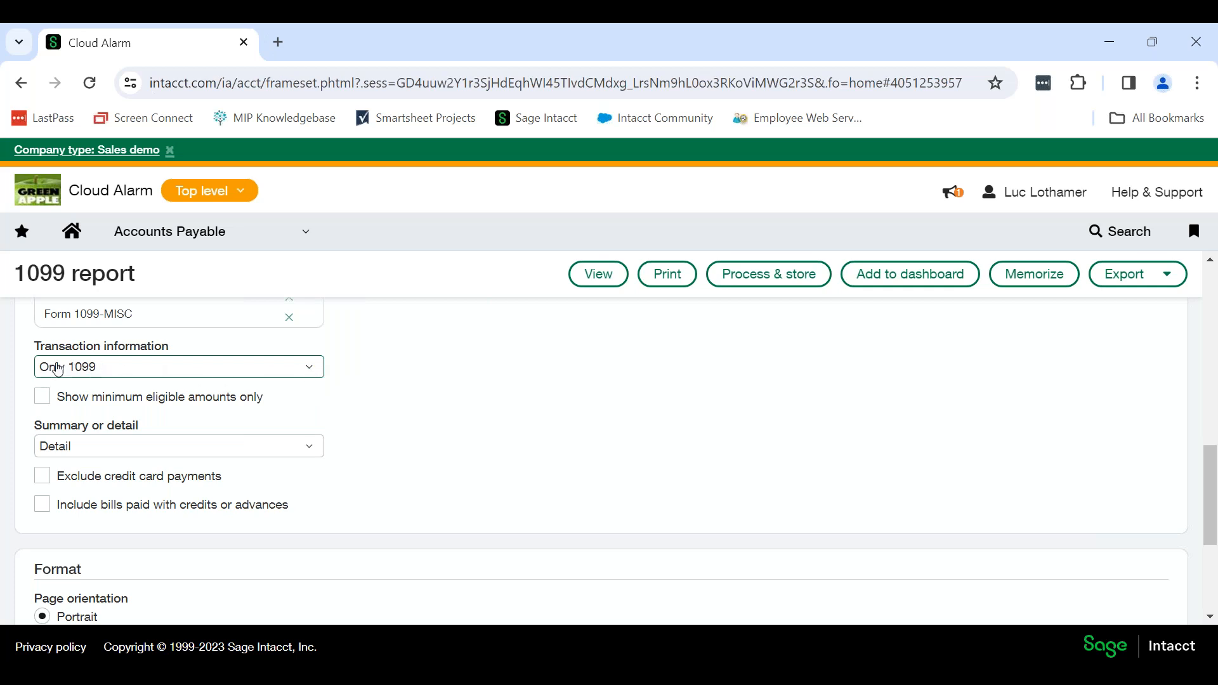
{"action": "left_click", "coordinate": [318, 371]}
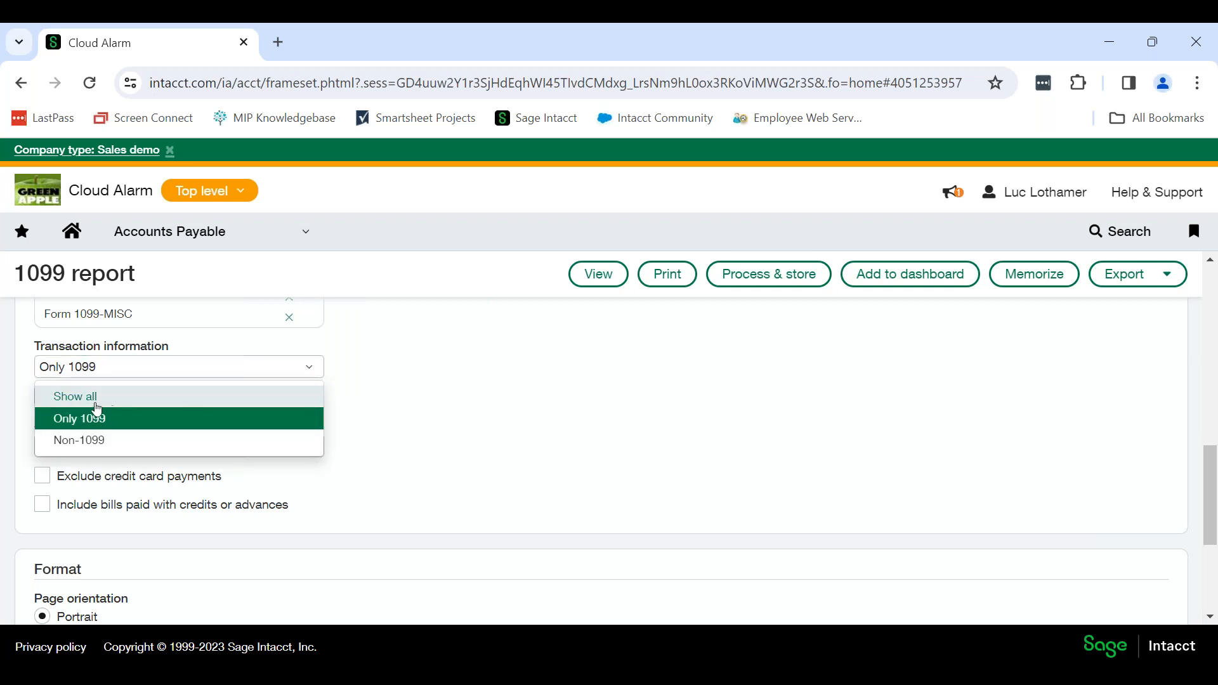
{"action": "left_click", "coordinate": [205, 397]}
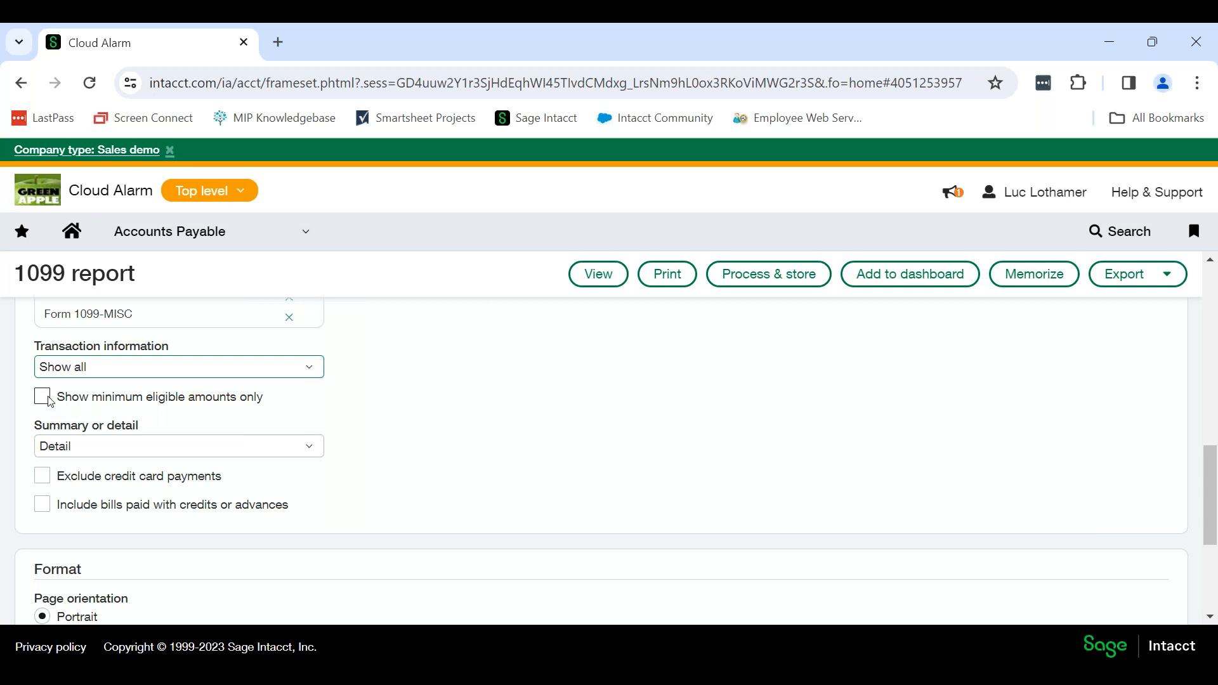
{"action": "left_click", "coordinate": [301, 399]}
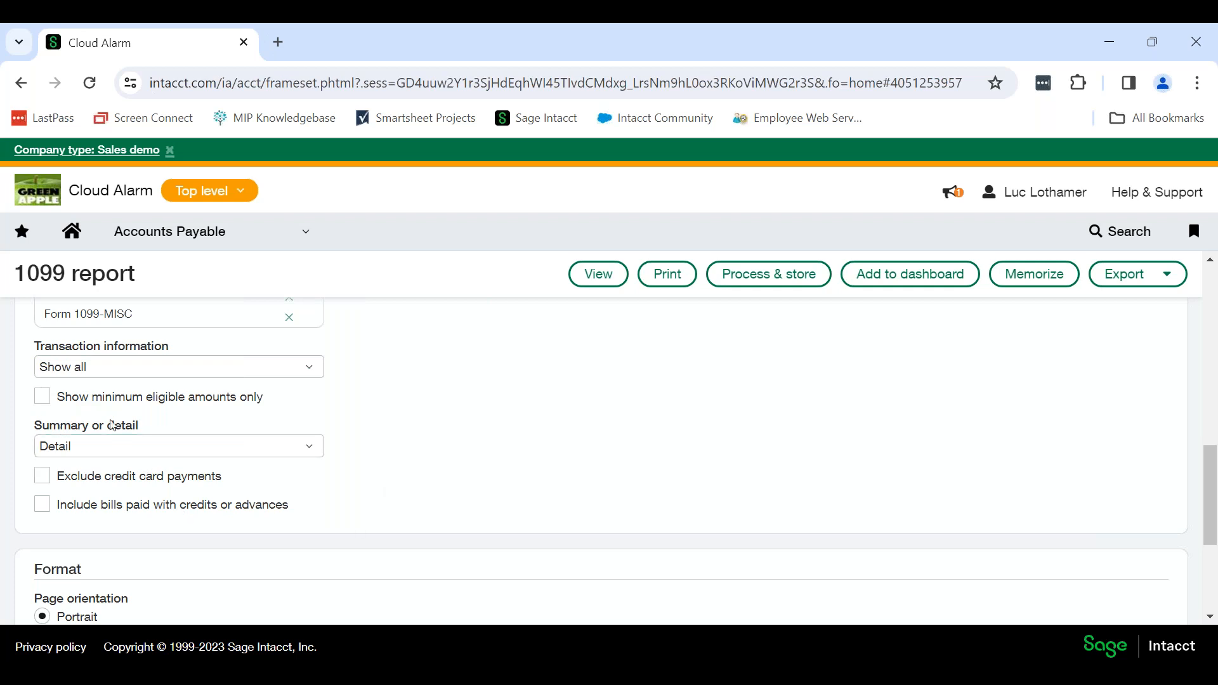
Check the choices for summary or detail and the option to exclude credit card payments.
{"action": "left_click", "coordinate": [316, 450]}
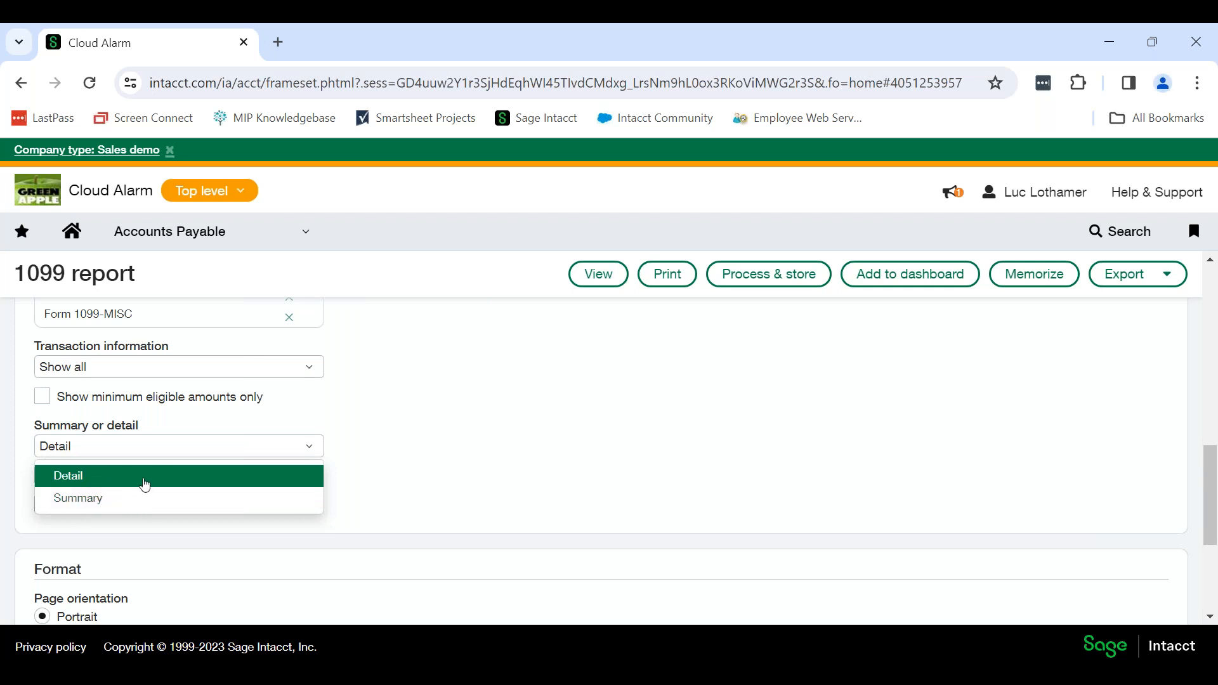
{"action": "left_click", "coordinate": [396, 486]}
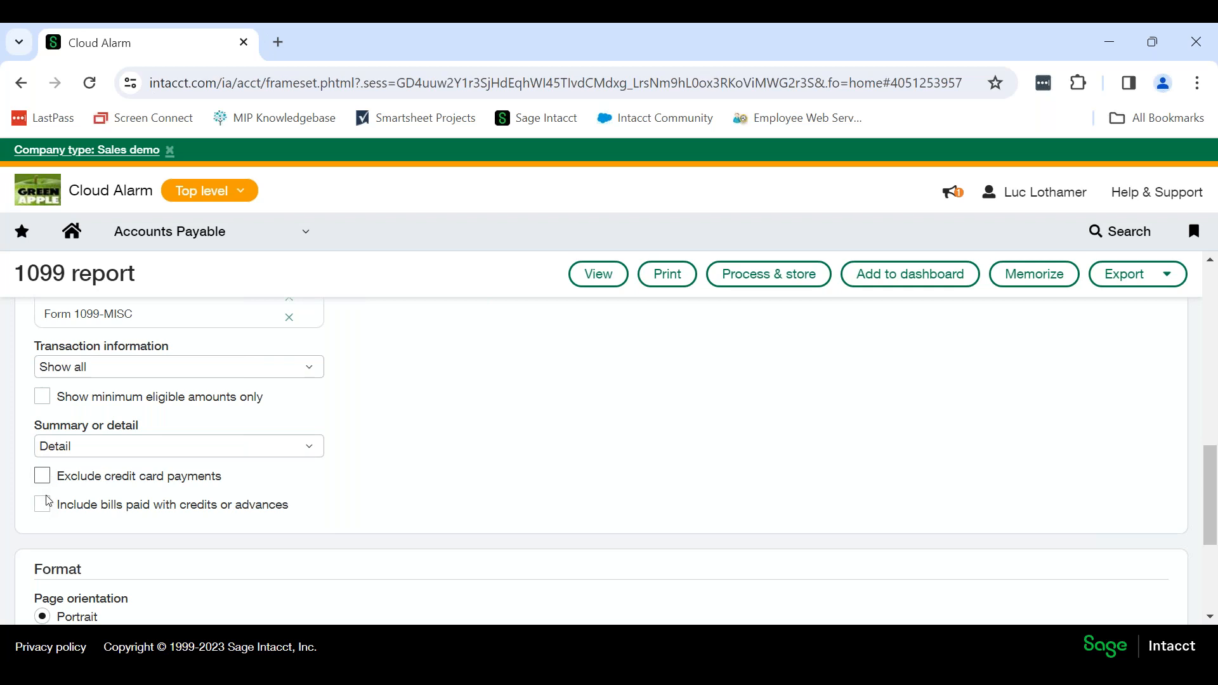
{"action": "left_click_drag", "start_coordinate": [235, 480], "coordinate": [106, 476]}
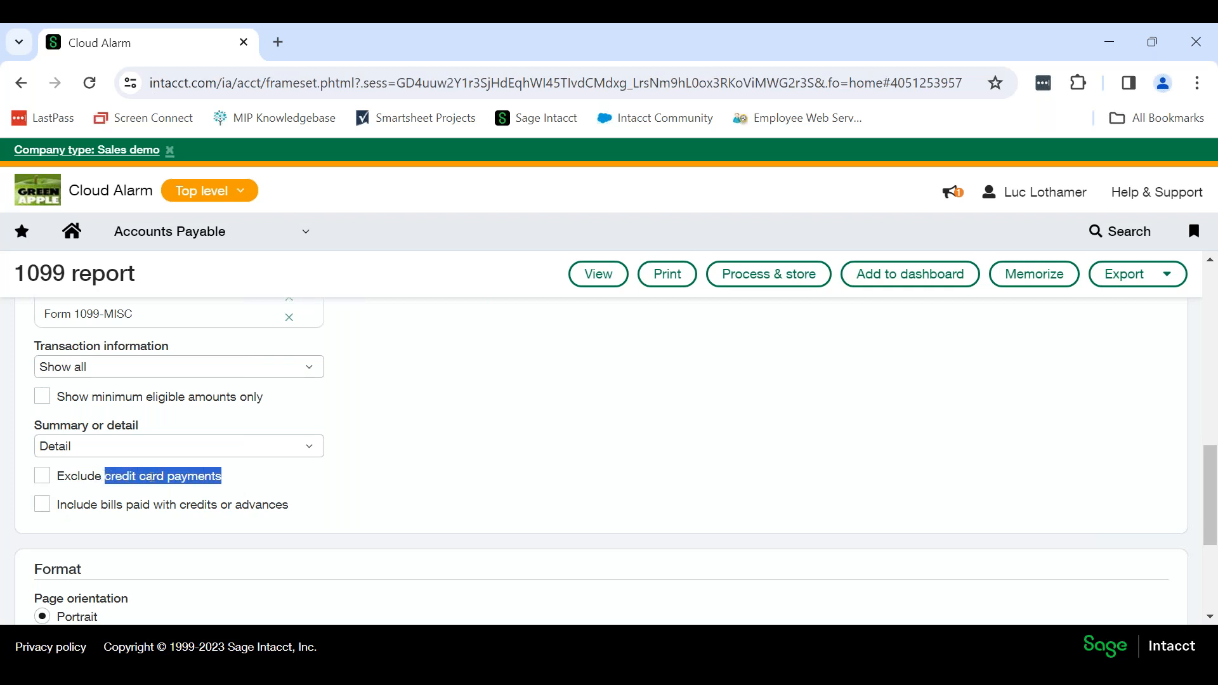
{"action": "left_click", "coordinate": [244, 481]}
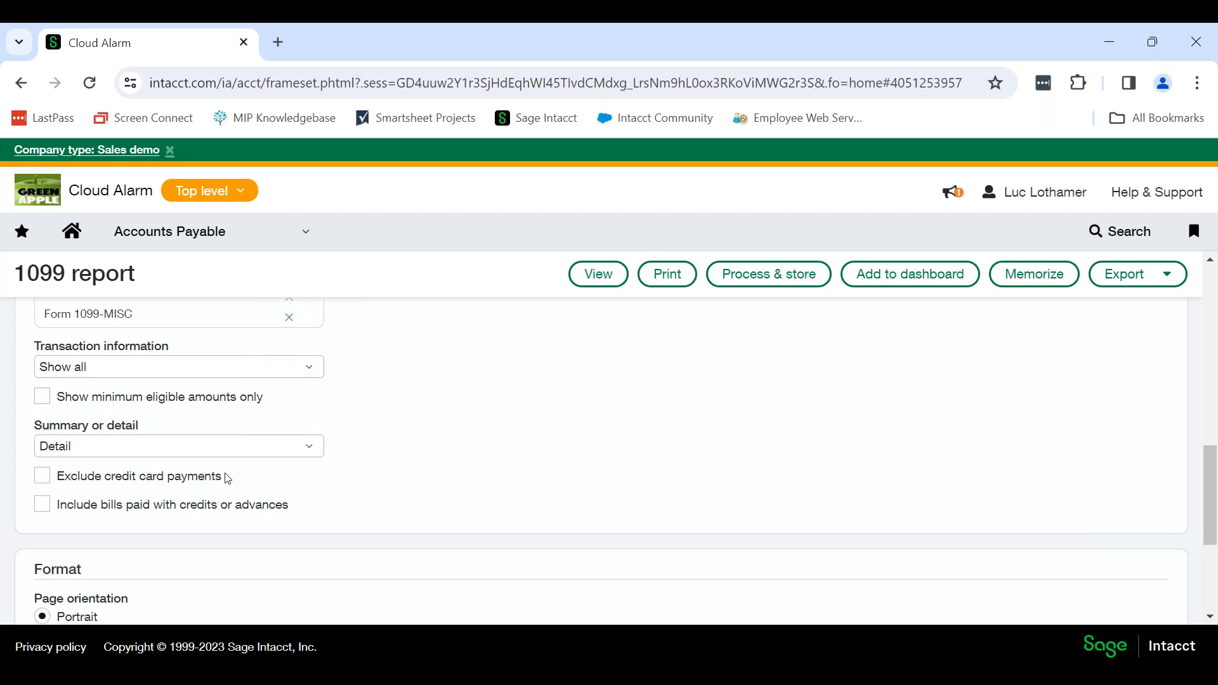
Try the options to exclude credit card payments and to include bills paid with credits or advances.
{"action": "left_click", "coordinate": [42, 480]}
{"action": "left_click", "coordinate": [43, 504]}
{"action": "left_click", "coordinate": [45, 505]}
{"action": "left_click", "coordinate": [46, 478]}
Look over the report's format and title settings, and view the 1099 report on screen.
{"action": "scroll", "coordinate": [456, 466], "scroll_direction": "down", "scroll_amount": 3}
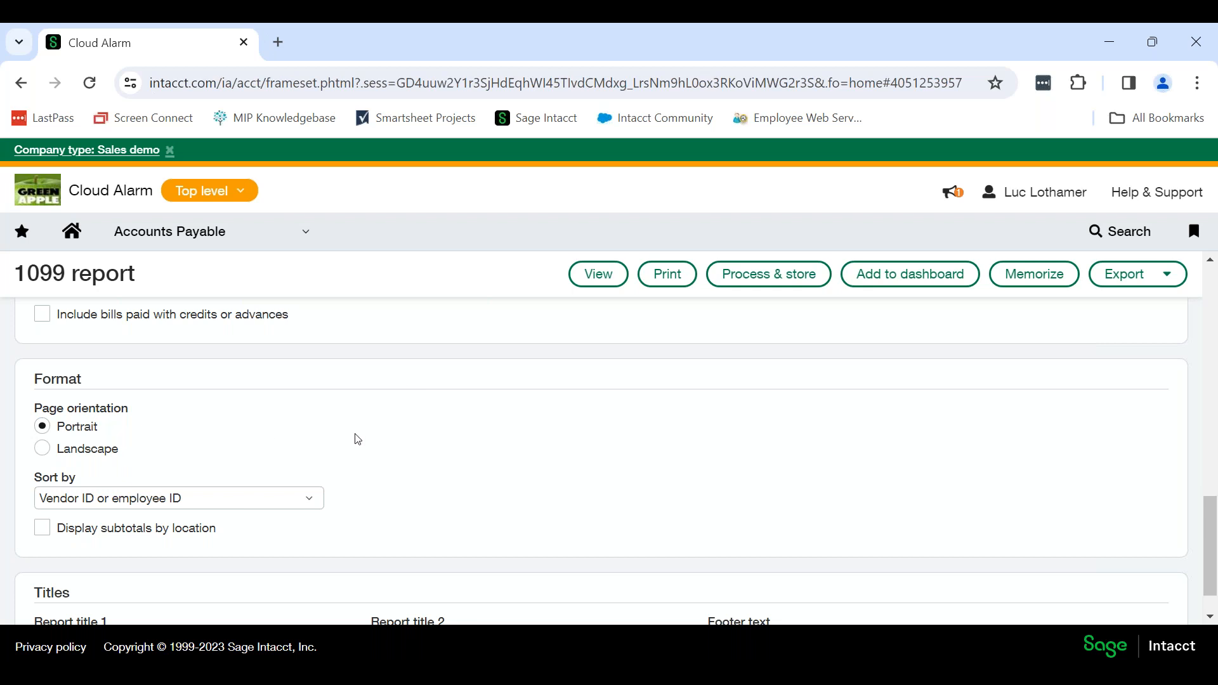
{"action": "scroll", "coordinate": [357, 439], "scroll_direction": "down", "scroll_amount": 1}
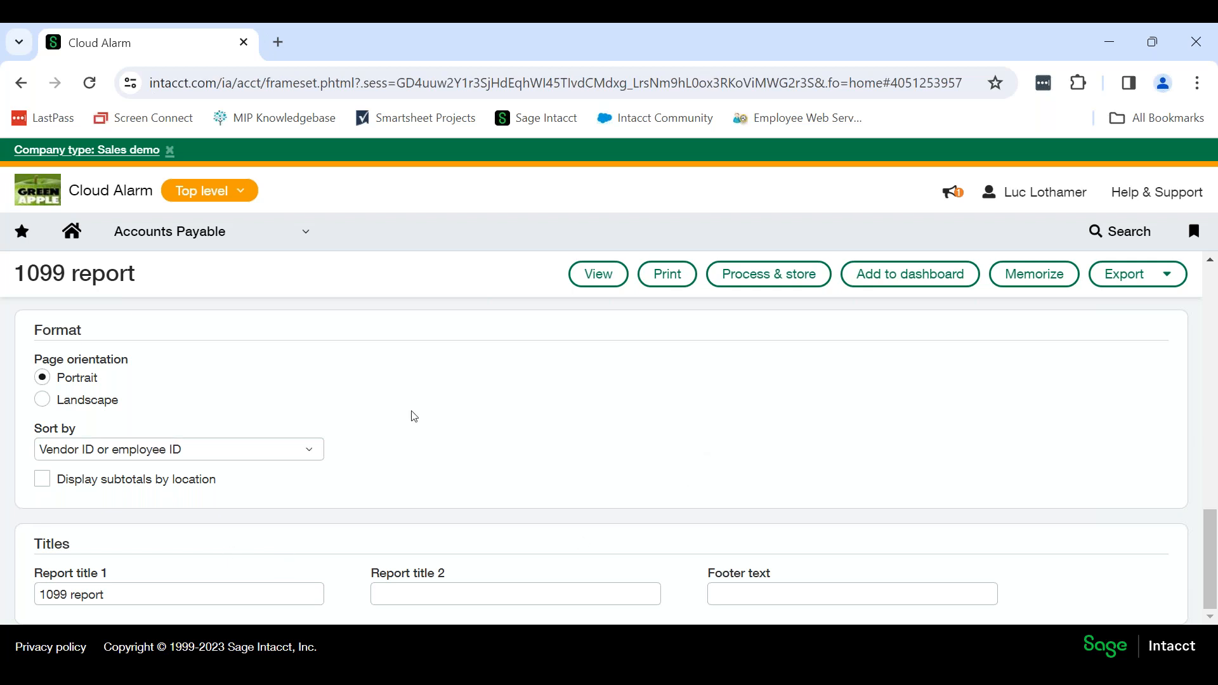
{"action": "scroll", "coordinate": [413, 416], "scroll_direction": "up", "scroll_amount": 5}
{"action": "scroll", "coordinate": [419, 418], "scroll_direction": "up", "scroll_amount": 10}
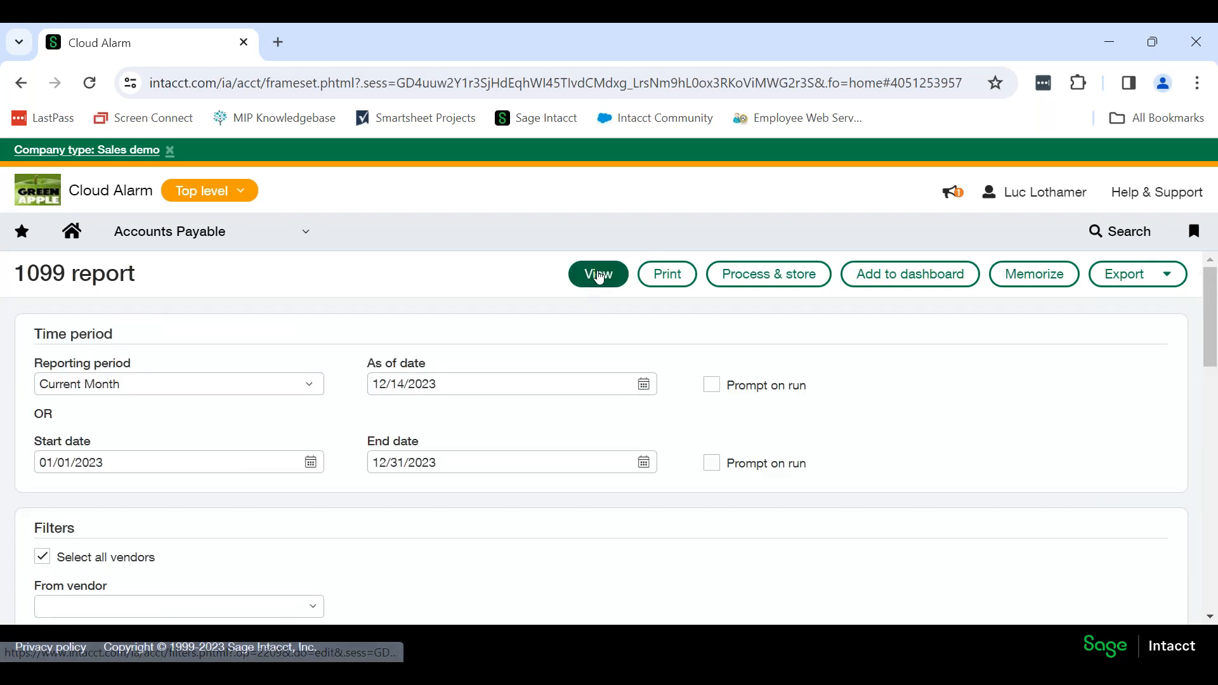
{"action": "left_click", "coordinate": [602, 278]}
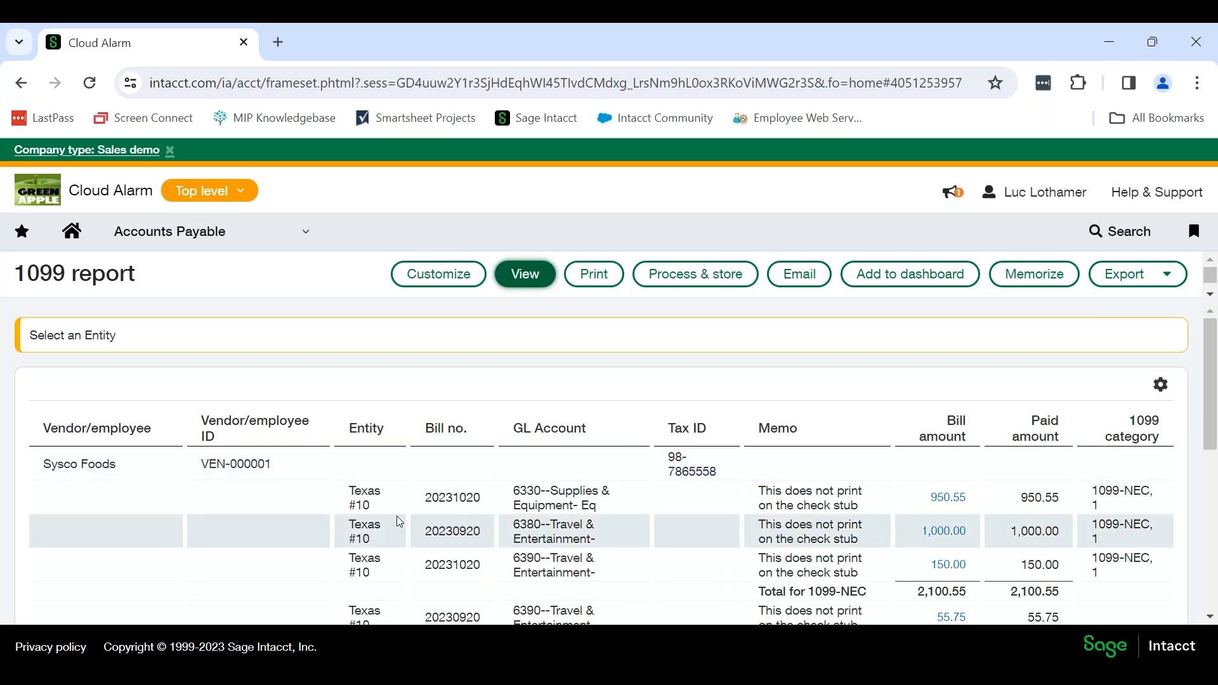
Review the Sysco Foods lines in the report and open the bill behind the 55.75 non-1099 line for editing.
{"action": "scroll", "coordinate": [393, 454], "scroll_direction": "down", "scroll_amount": 1}
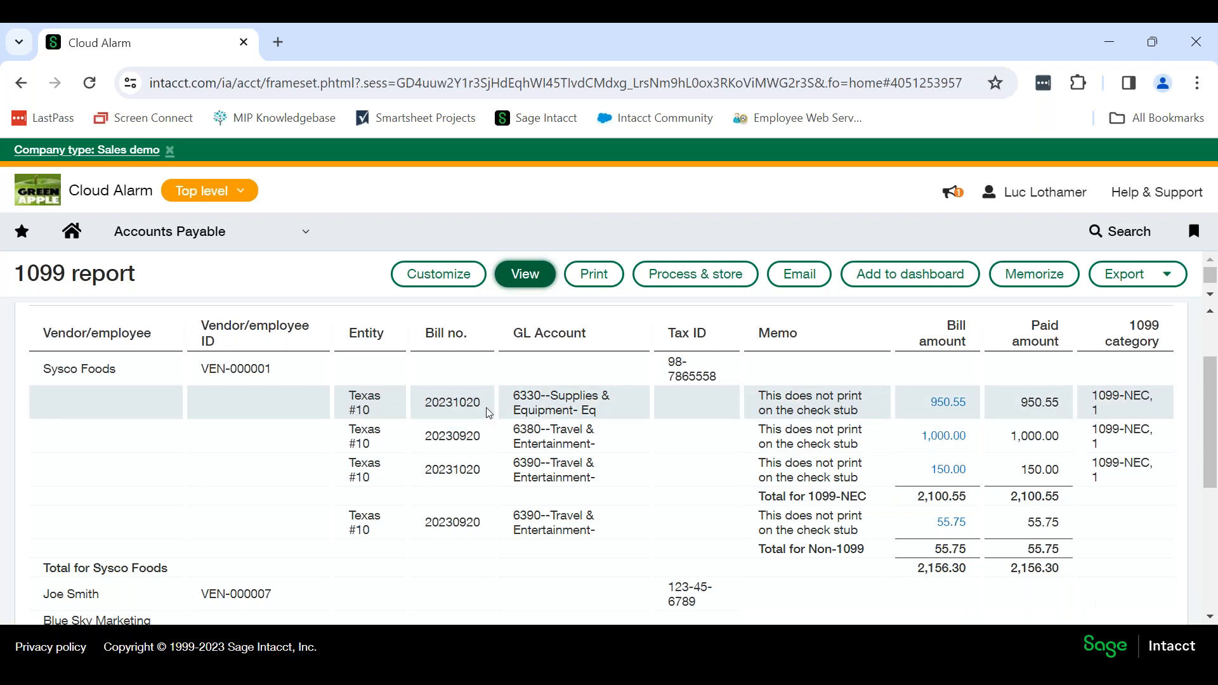
{"action": "left_click_drag", "start_coordinate": [129, 368], "coordinate": [40, 367]}
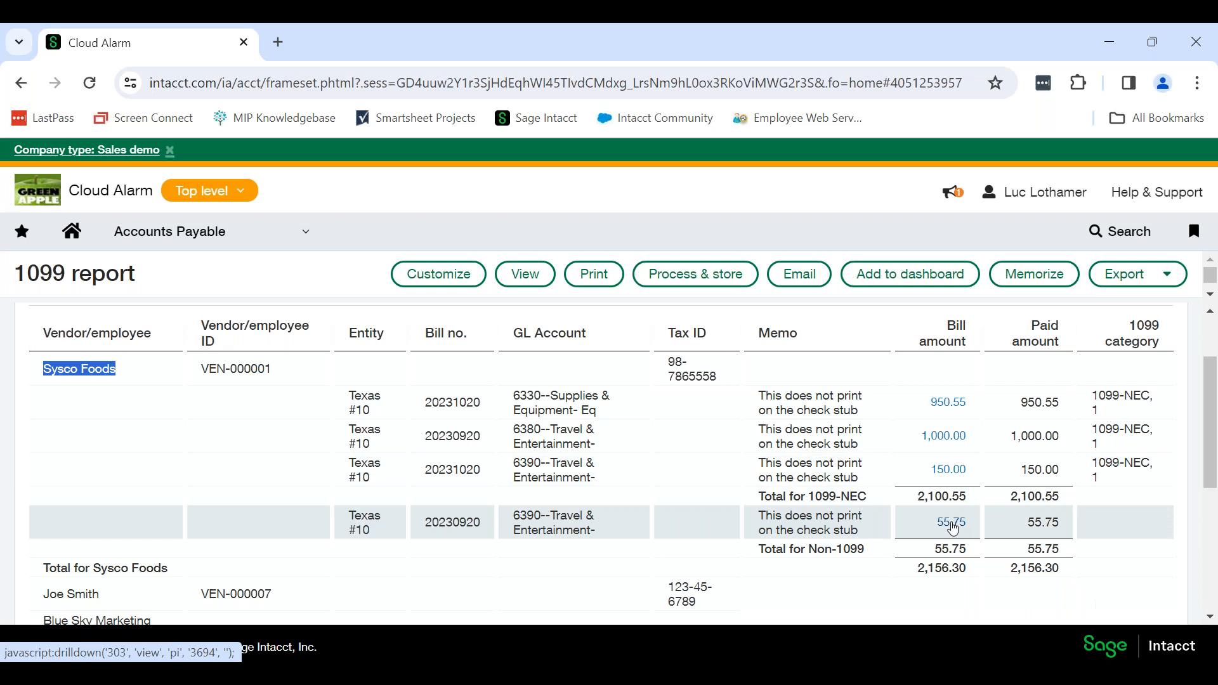
{"action": "left_click", "coordinate": [951, 524]}
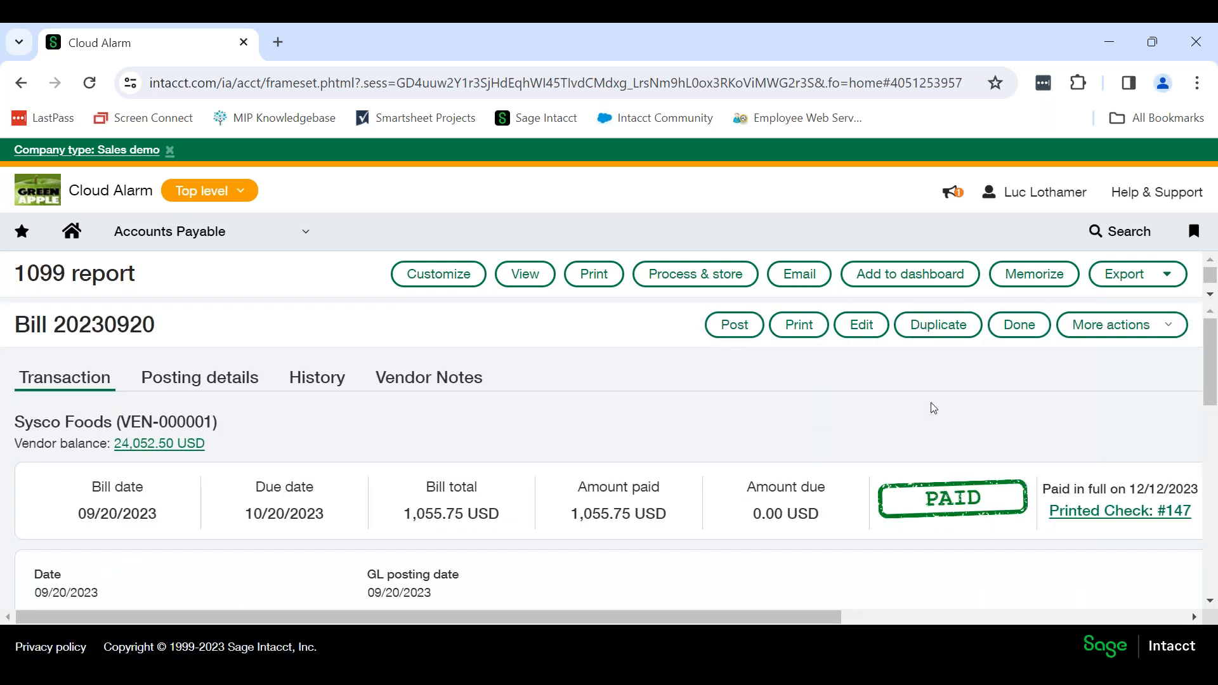
{"action": "left_click", "coordinate": [863, 325]}
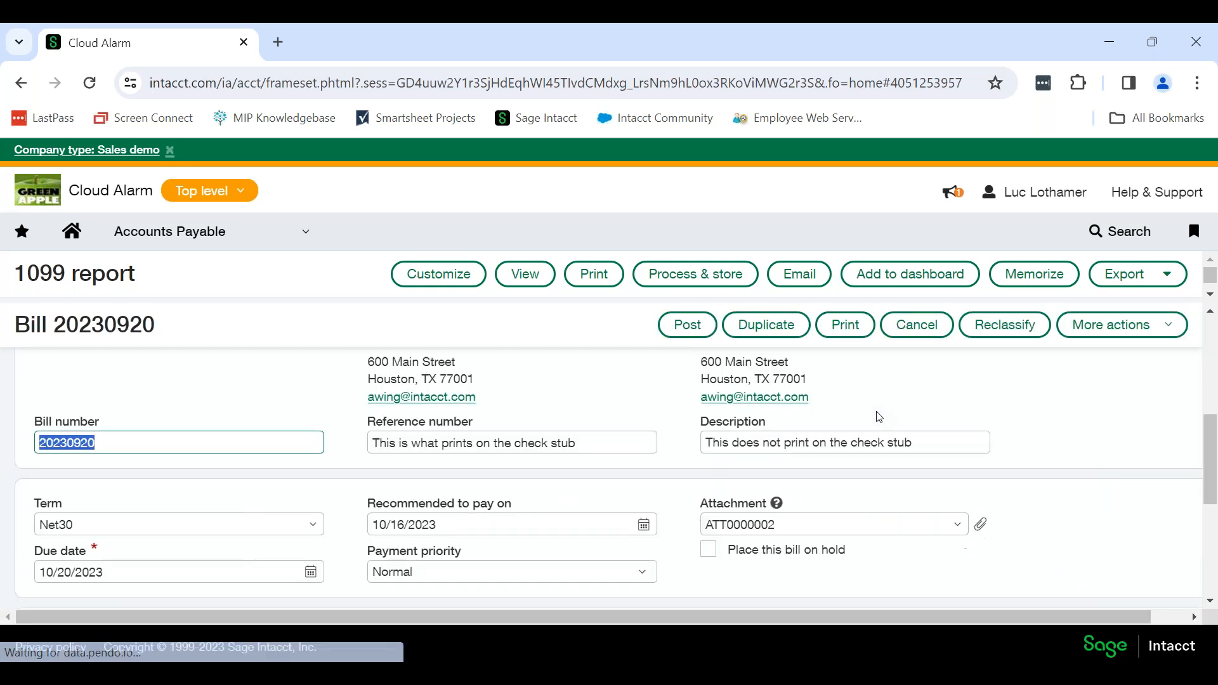
Try to mark the 55.75 Meals & Entertainment line of bill 20230920 as 1099 in the bill's entries.
{"action": "scroll", "coordinate": [879, 416], "scroll_direction": "down", "scroll_amount": 1}
{"action": "scroll", "coordinate": [879, 416], "scroll_direction": "down", "scroll_amount": 4}
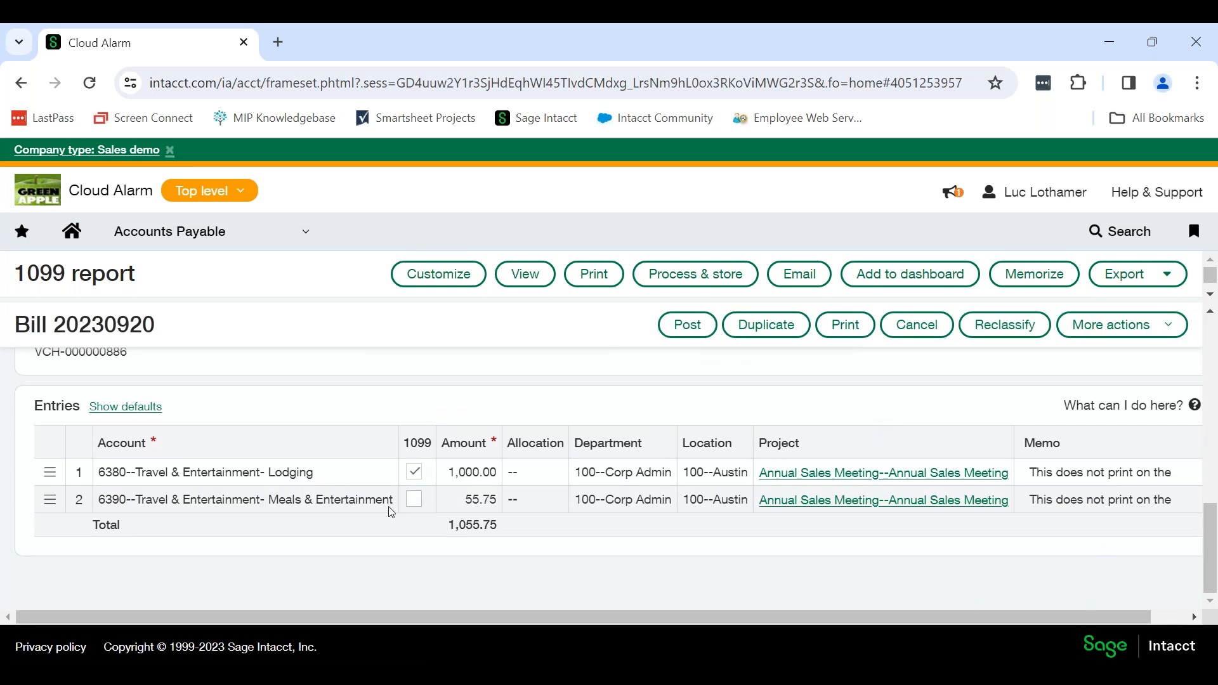
{"action": "left_click", "coordinate": [538, 500]}
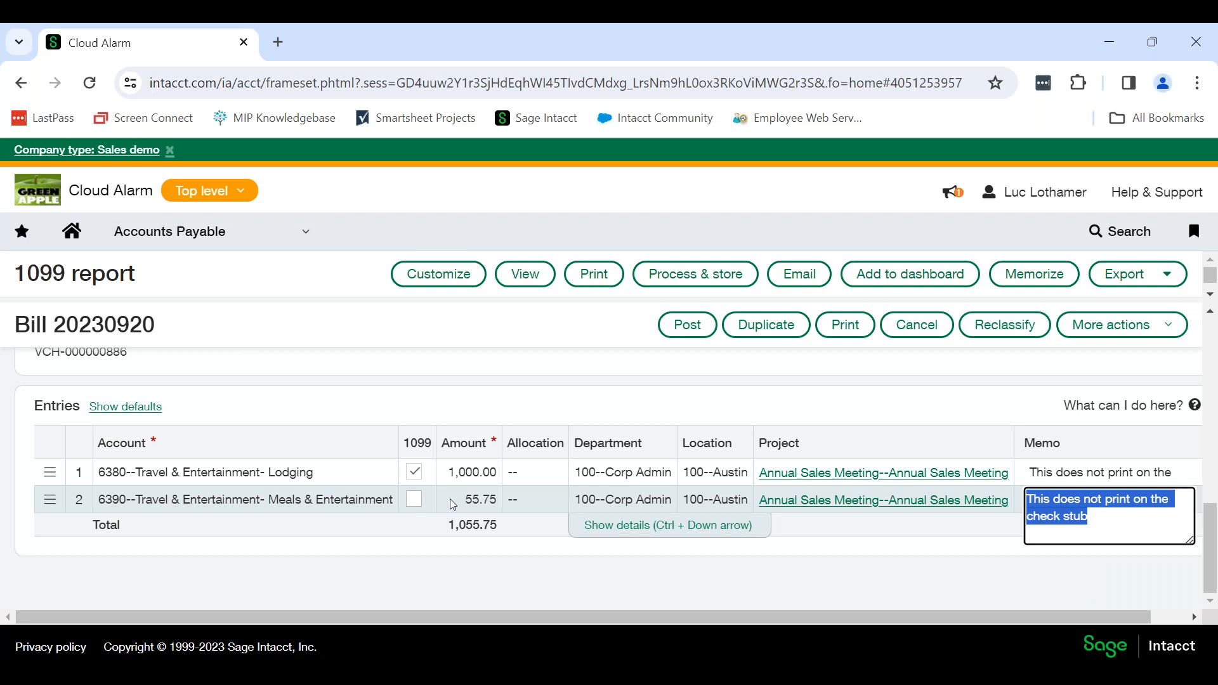
{"action": "left_click", "coordinate": [415, 498]}
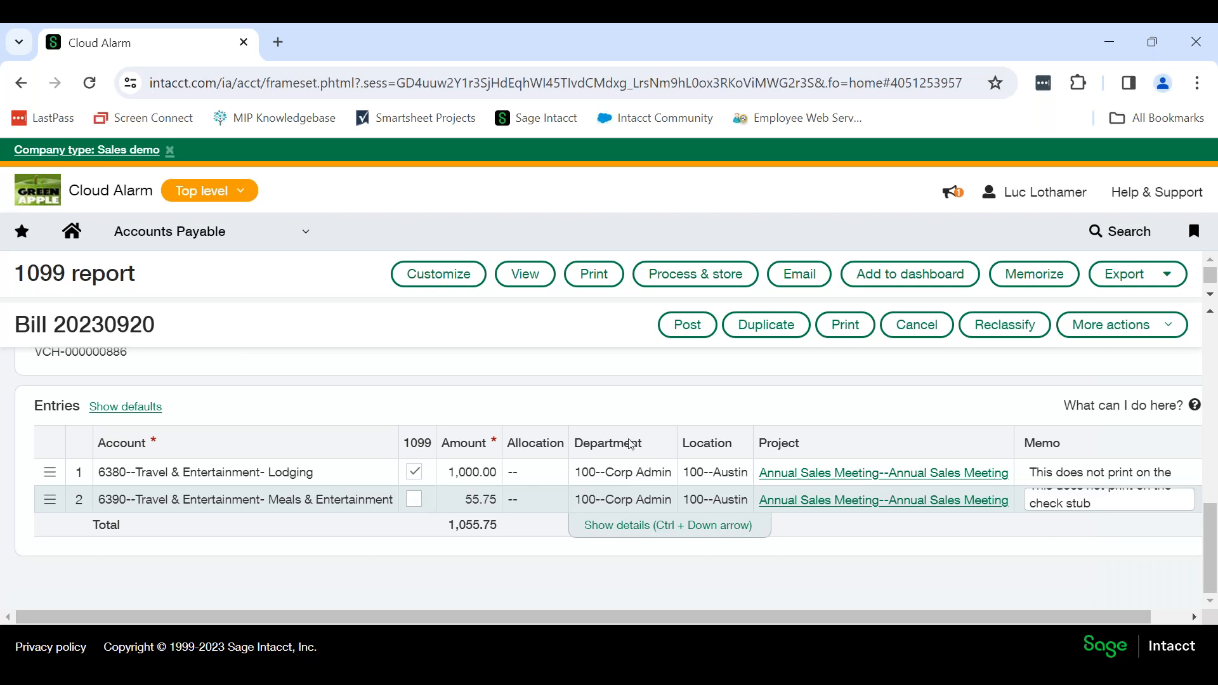
Reclassify bill 20230920 and turn on 1099 treatment for its 55.75 Meals & Entertainment line.
{"action": "left_click", "coordinate": [1004, 324]}
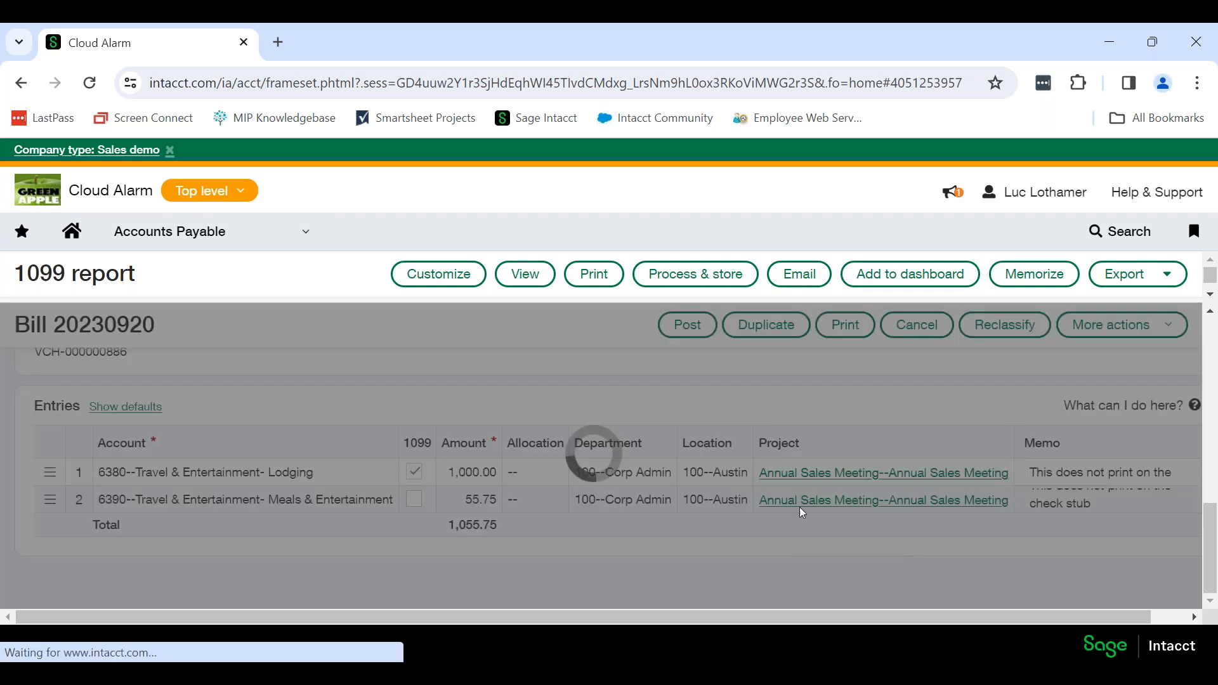
{"action": "scroll", "coordinate": [750, 509], "scroll_direction": "down", "scroll_amount": 10}
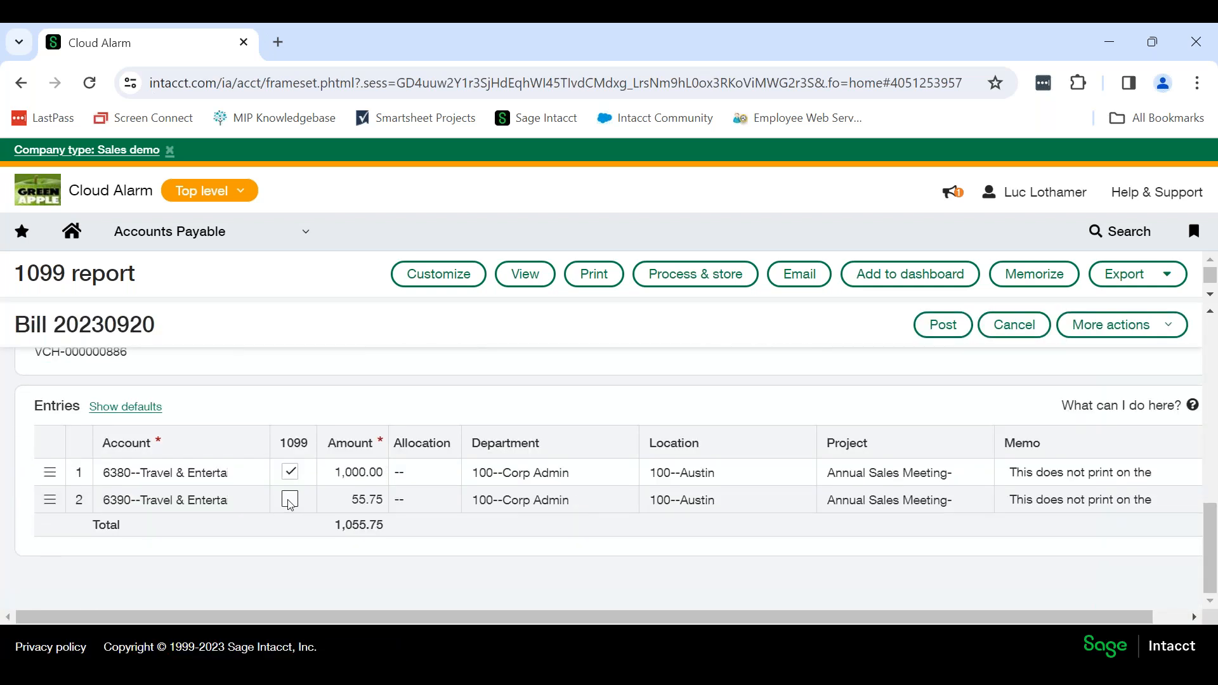
{"action": "left_click", "coordinate": [290, 501]}
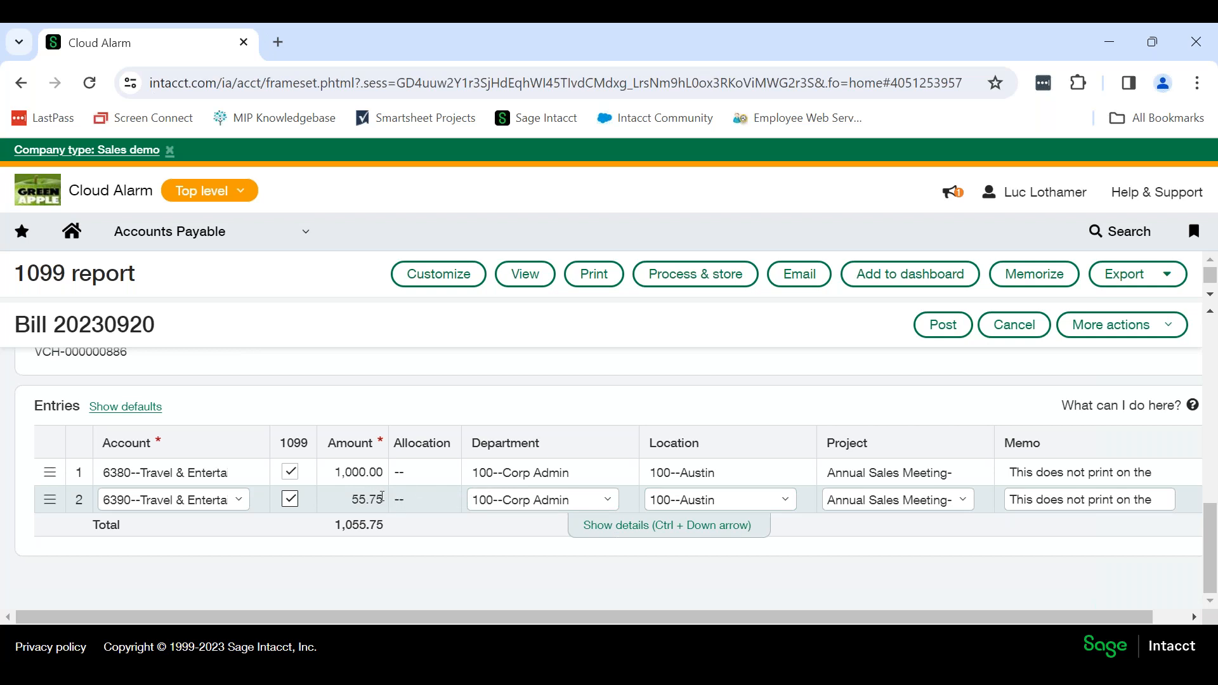
Check the Form 1099 type and box in the Meals & Entertainment line's details, and post the reclassified bill.
{"action": "left_click", "coordinate": [372, 477]}
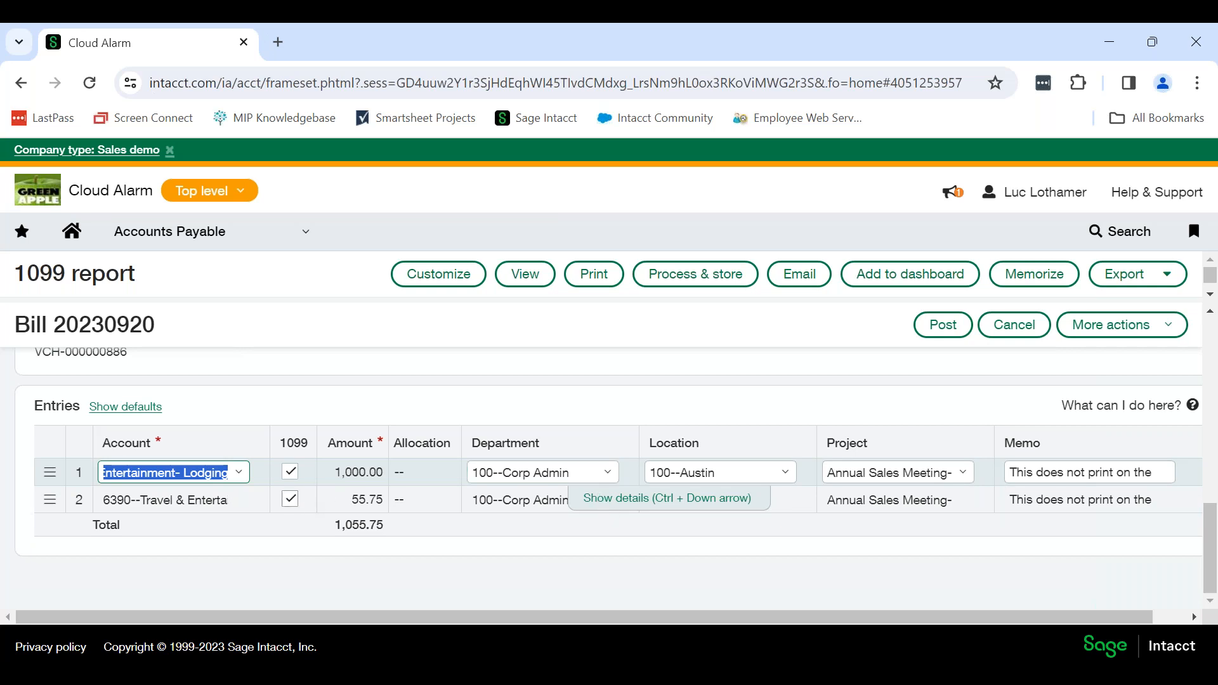
{"action": "key", "text": "Down"}
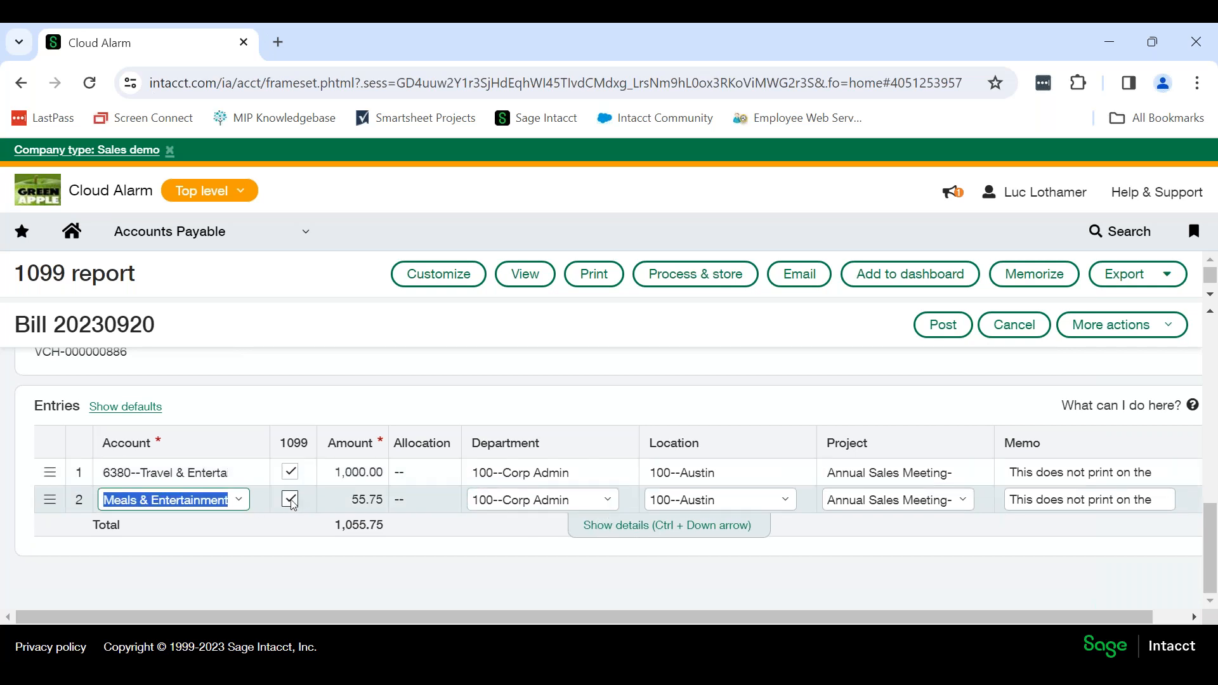
{"action": "left_click", "coordinate": [663, 526]}
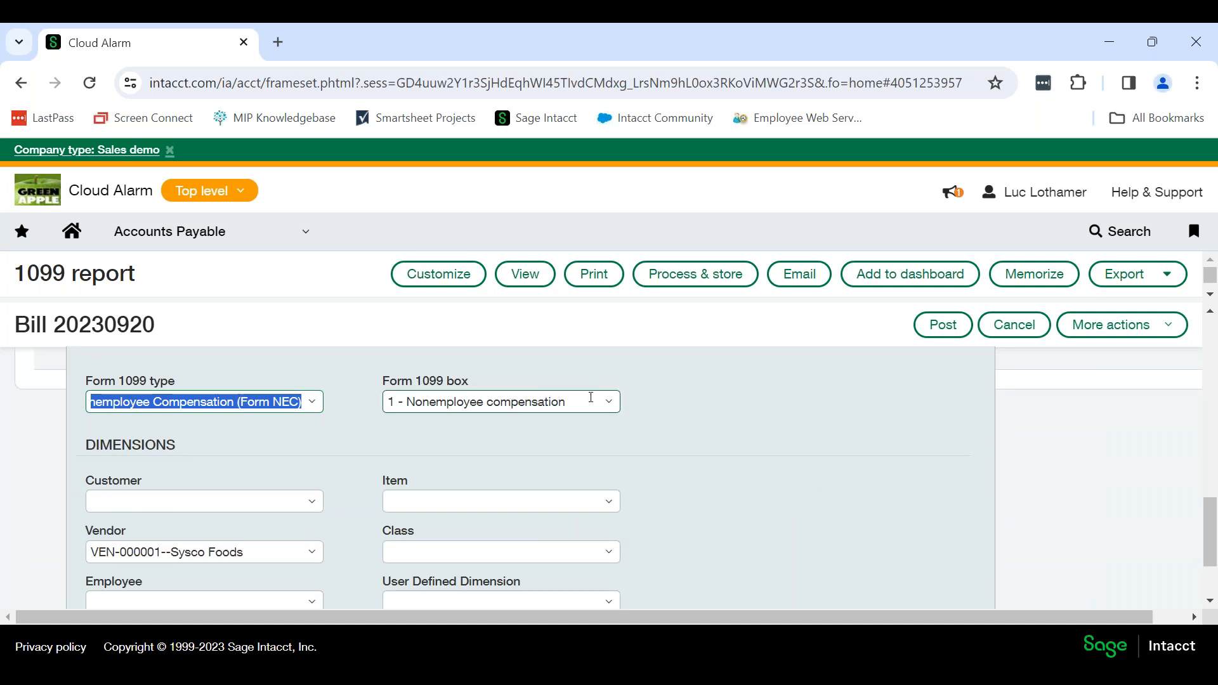
{"action": "scroll", "coordinate": [755, 449], "scroll_direction": "down", "scroll_amount": 3}
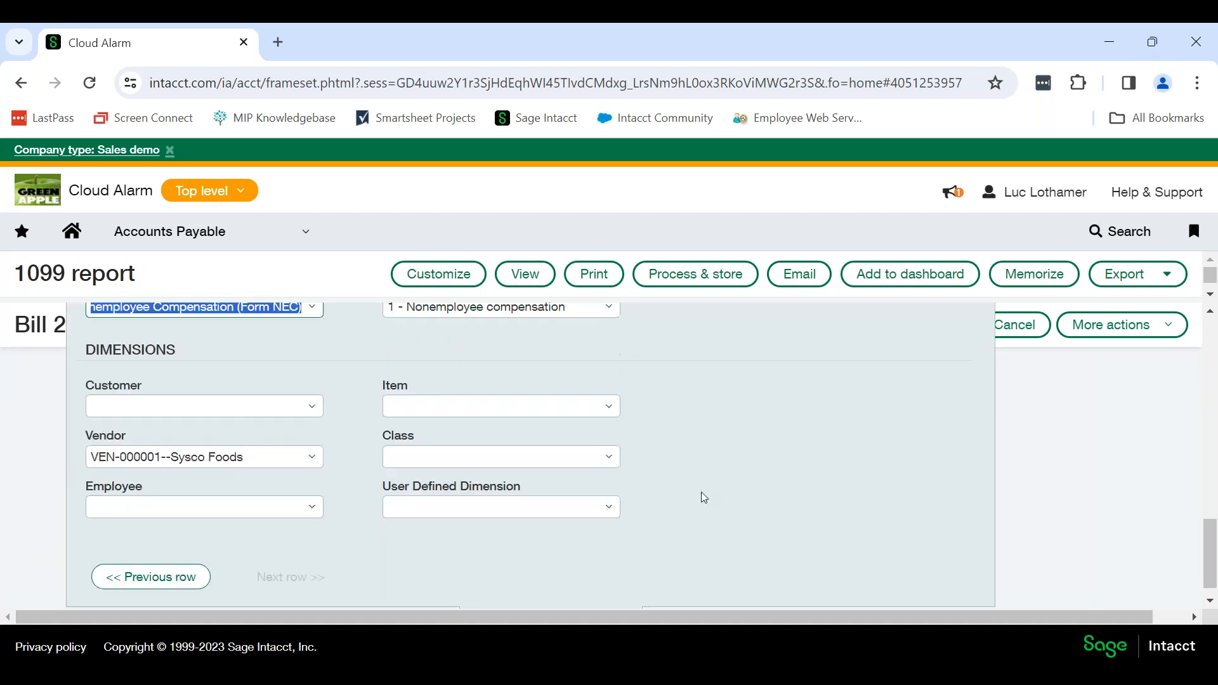
{"action": "left_click", "coordinate": [555, 600]}
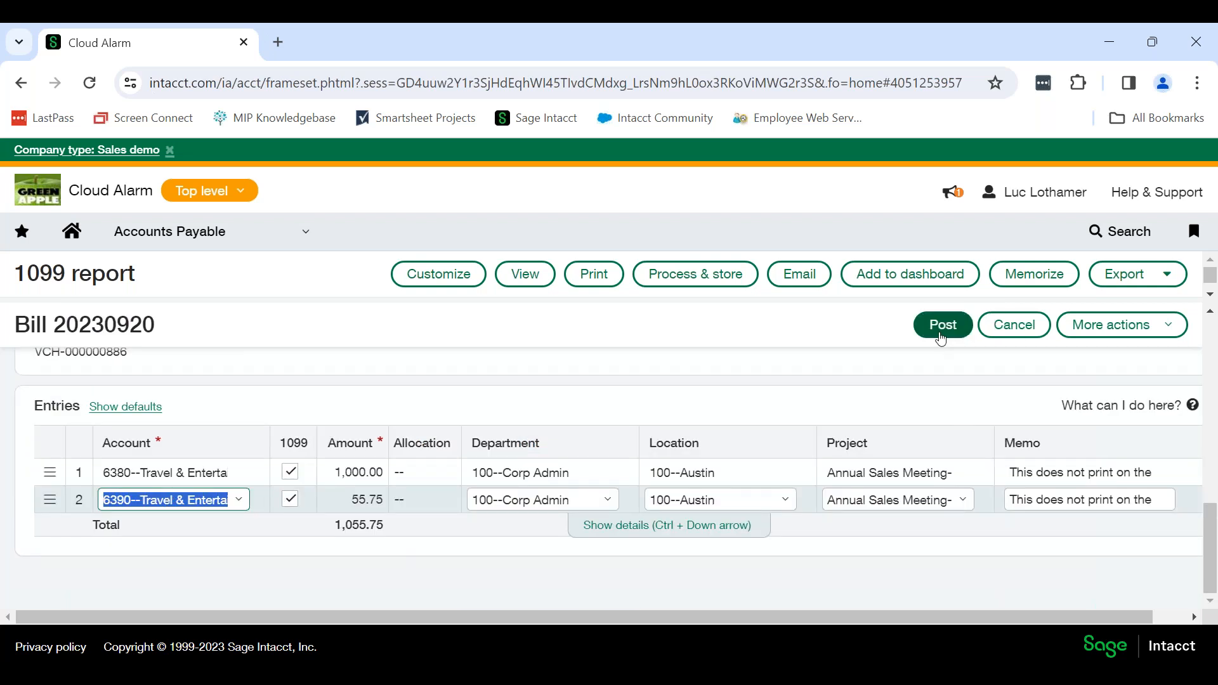
{"action": "left_click", "coordinate": [933, 328]}
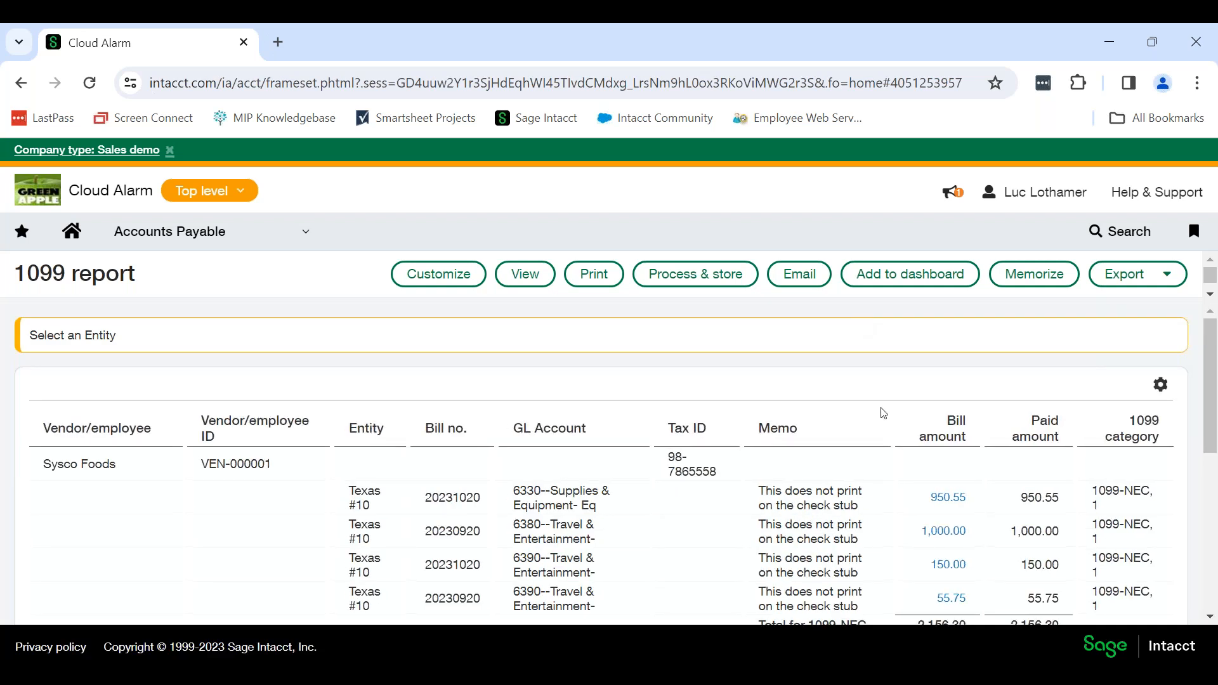
Review the updated 1099 report and open Blue Sky Marketing's 1,500.00 New Year's Marketing bill for reclassification.
{"action": "scroll", "coordinate": [877, 414], "scroll_direction": "down", "scroll_amount": 2}
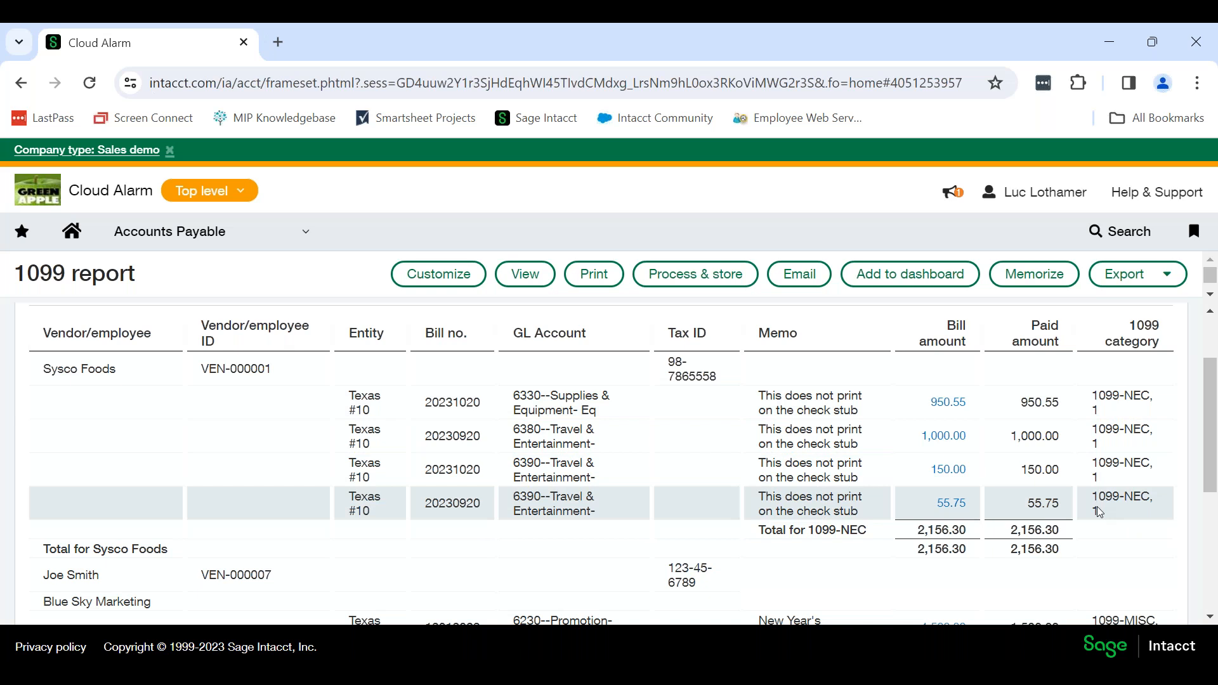
{"action": "scroll", "coordinate": [934, 546], "scroll_direction": "down", "scroll_amount": 2}
{"action": "scroll", "coordinate": [938, 527], "scroll_direction": "up", "scroll_amount": 2}
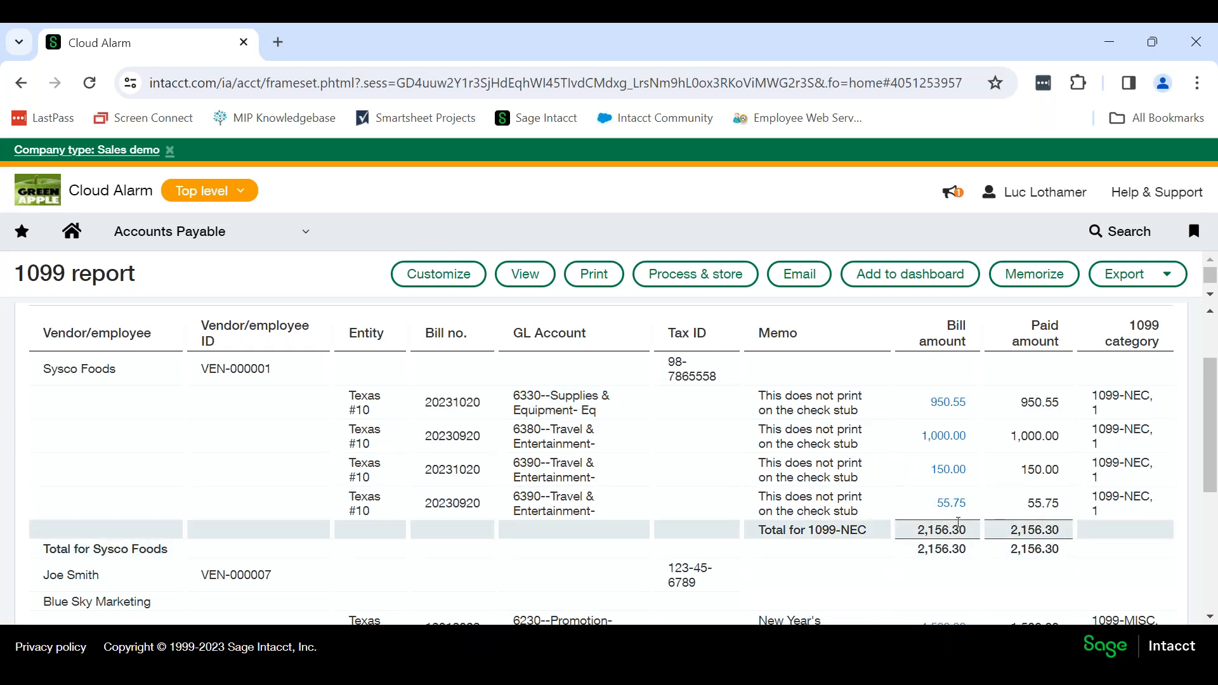
{"action": "scroll", "coordinate": [958, 521], "scroll_direction": "down", "scroll_amount": 3}
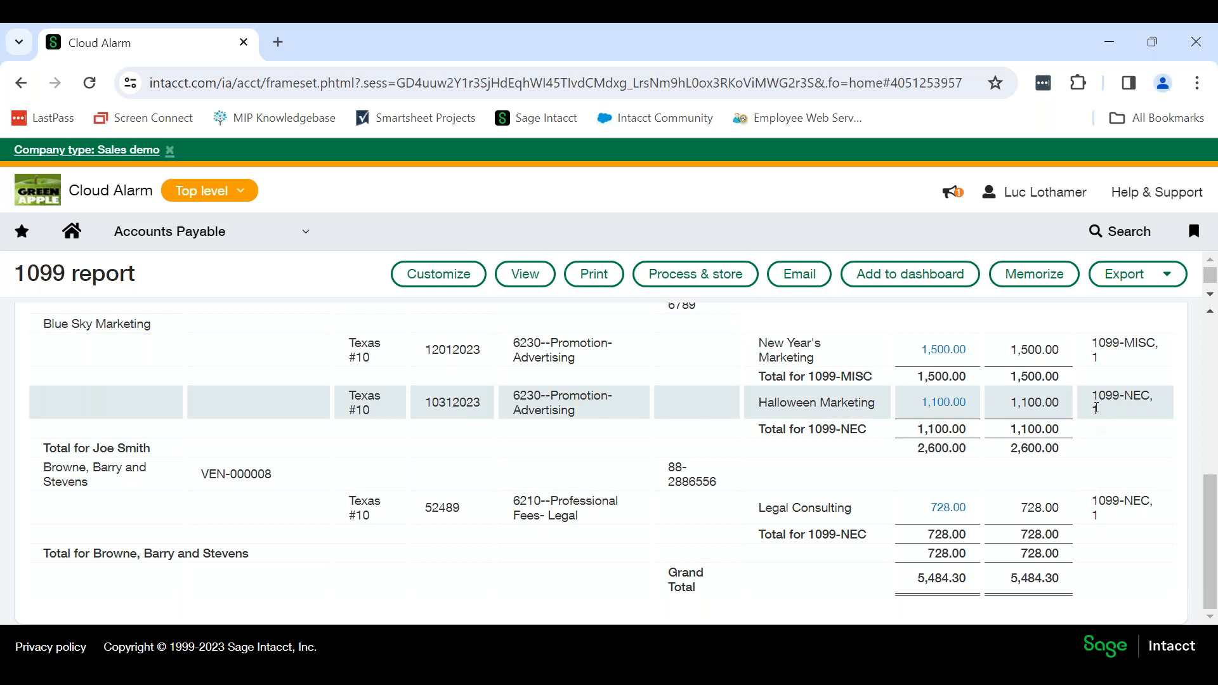
{"action": "scroll", "coordinate": [1104, 419], "scroll_direction": "up", "scroll_amount": 2}
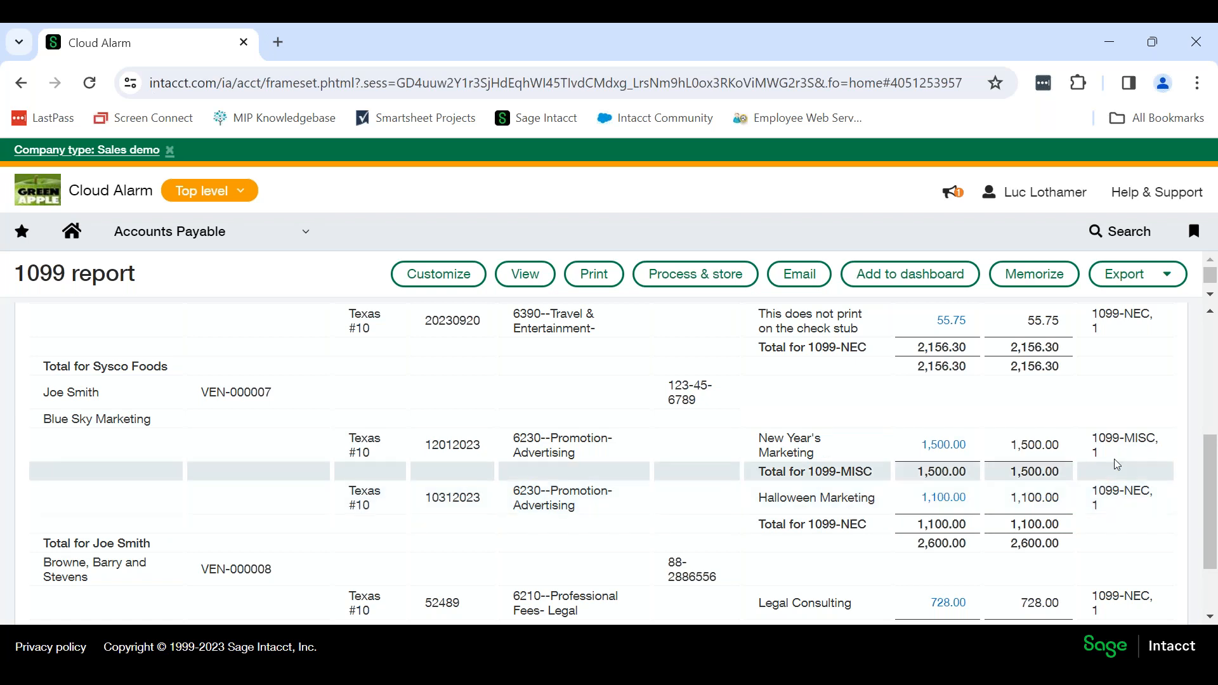
{"action": "left_click", "coordinate": [943, 446]}
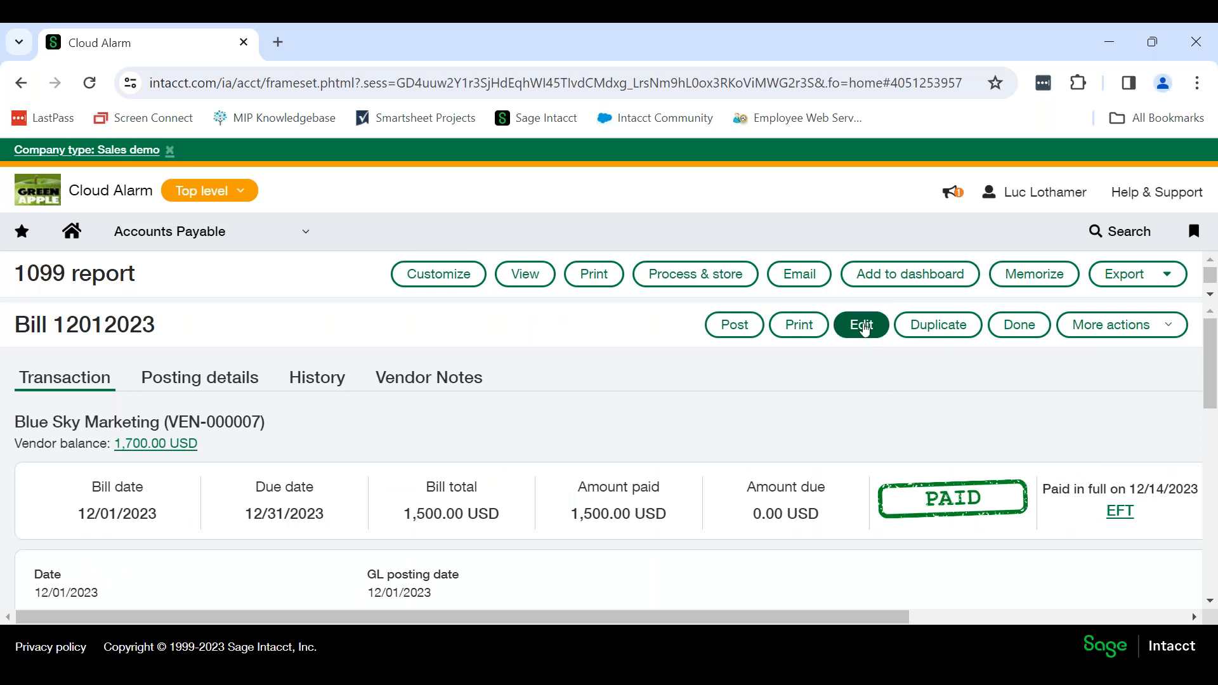
{"action": "left_click", "coordinate": [862, 325]}
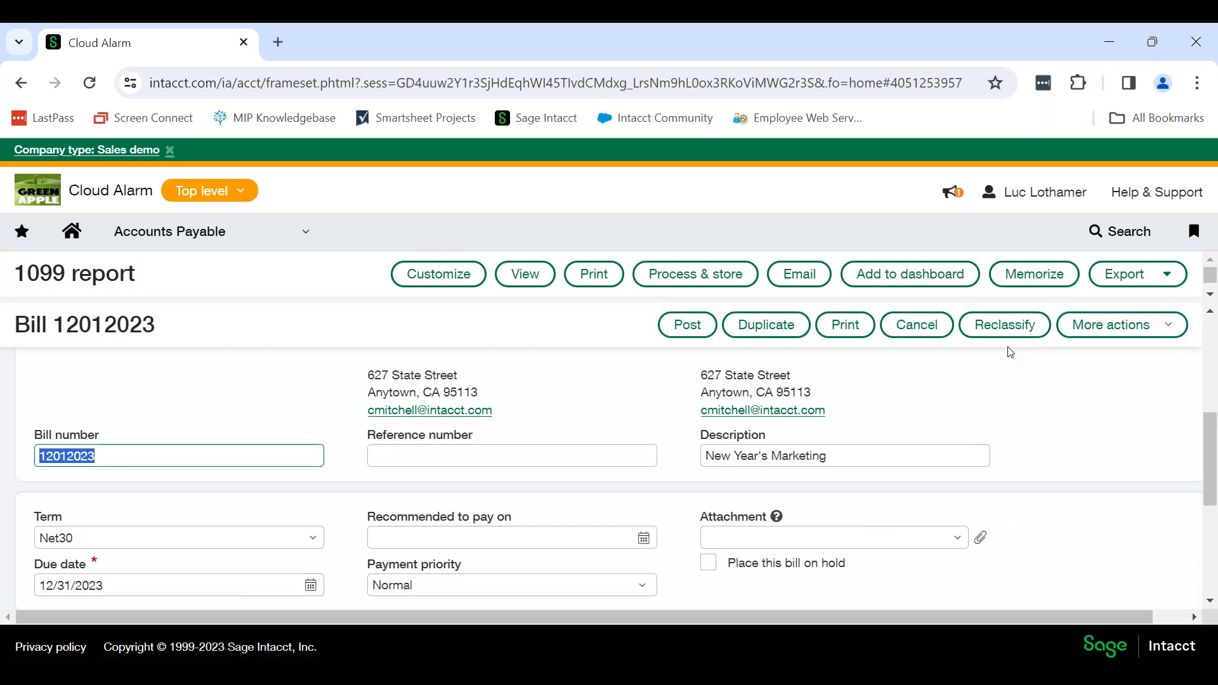
{"action": "left_click", "coordinate": [1010, 328]}
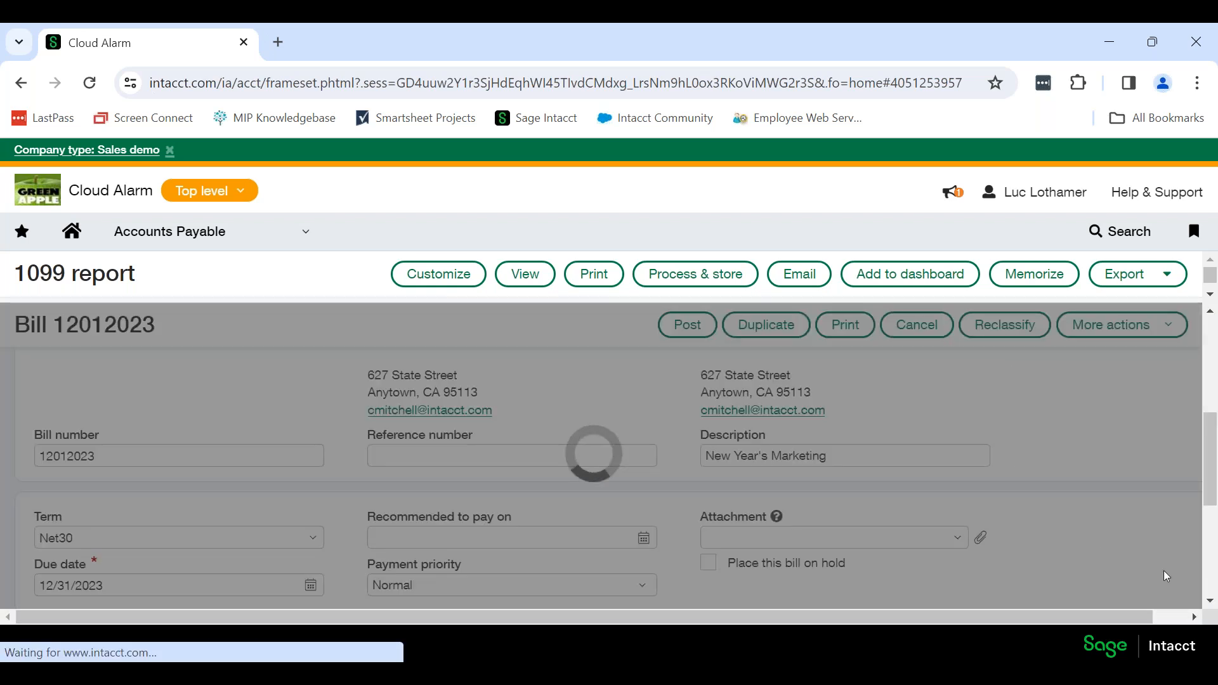
{"action": "scroll", "coordinate": [583, 514], "scroll_direction": "down", "scroll_amount": 5}
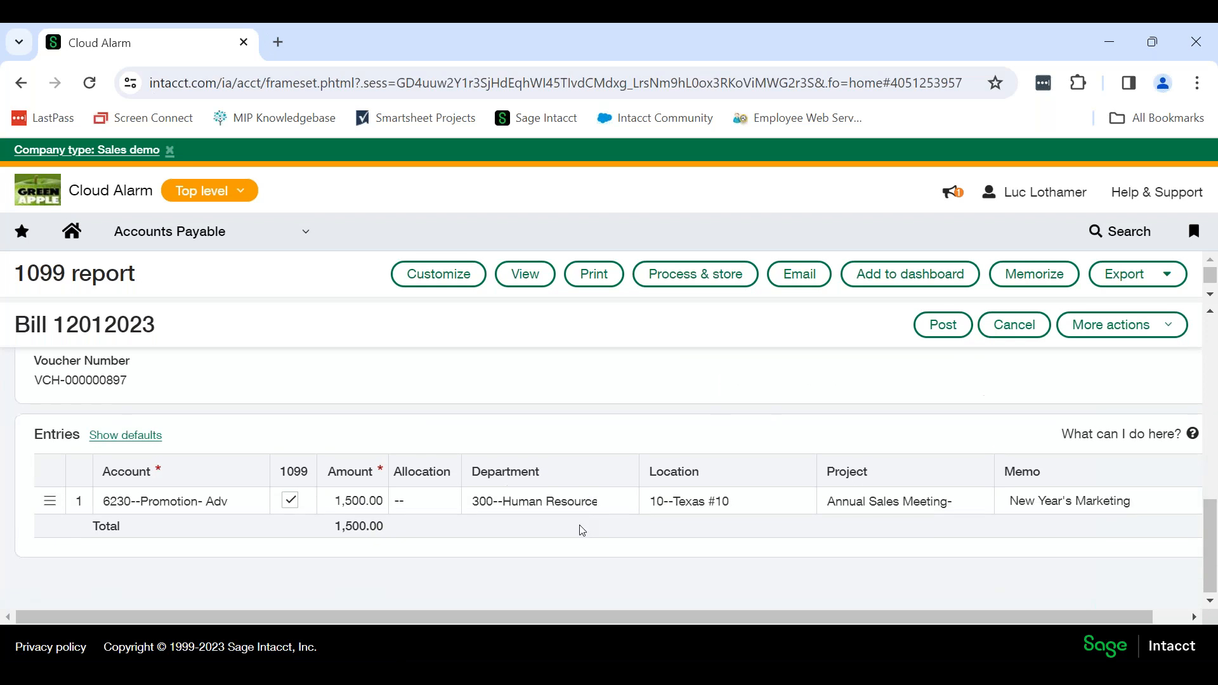
Set the New Year's Marketing line's Form 1099 type to NEC--Nonemployee Compensation, and post the bill.
{"action": "left_click", "coordinate": [633, 512]}
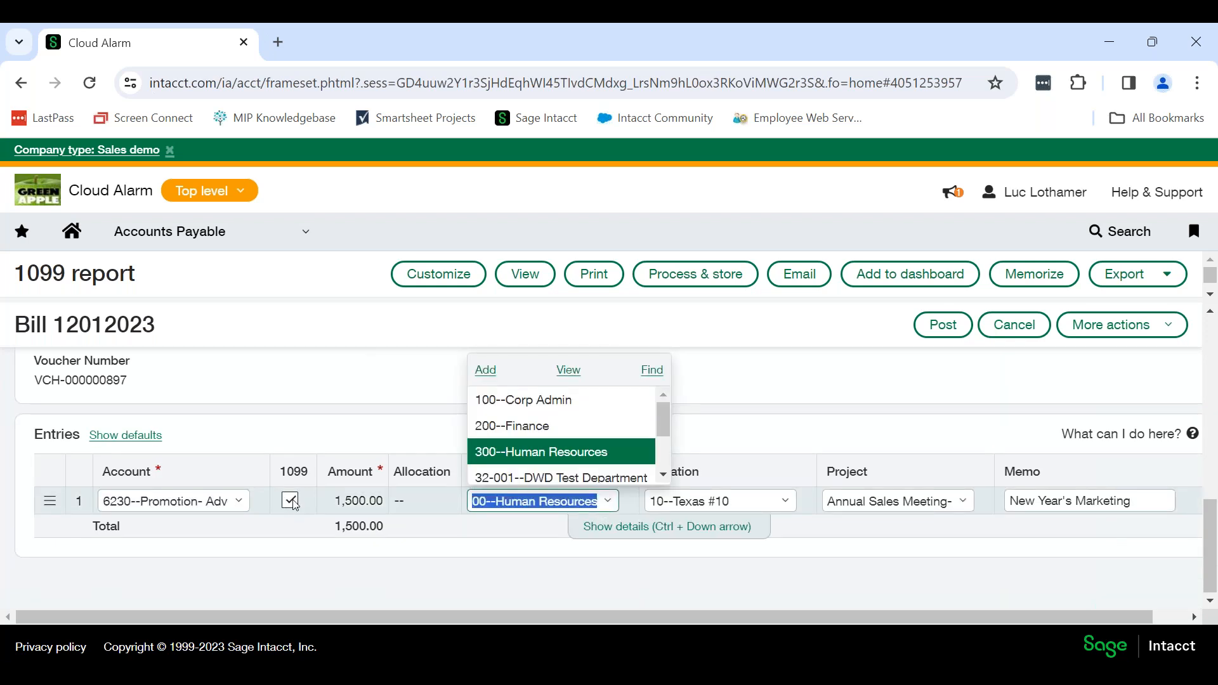
{"action": "left_click", "coordinate": [615, 536]}
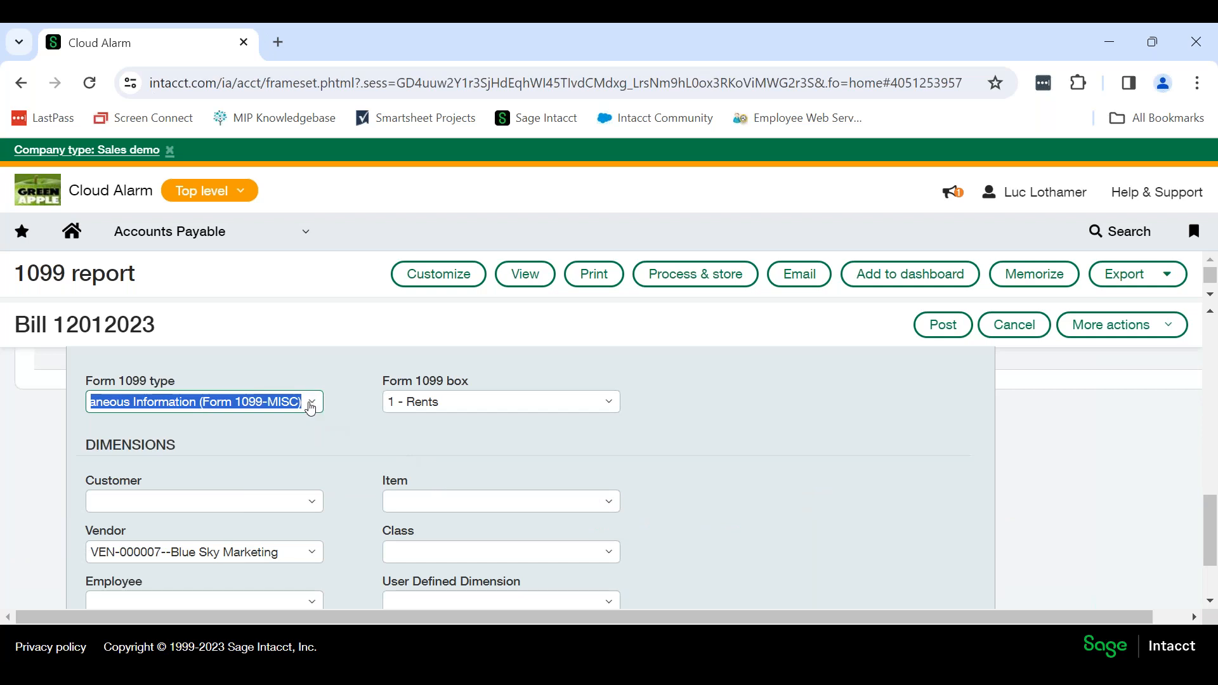
{"action": "left_click", "coordinate": [311, 402]}
{"action": "scroll", "coordinate": [322, 482], "scroll_direction": "down", "scroll_amount": 3}
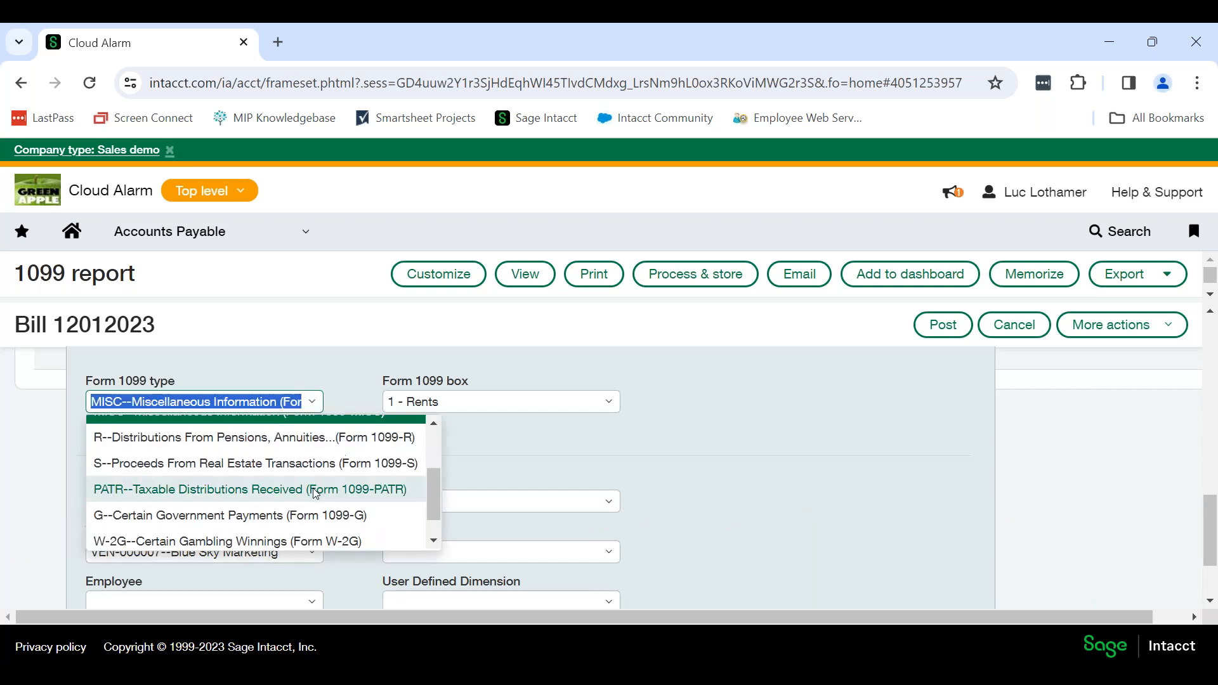
{"action": "left_click", "coordinate": [256, 536]}
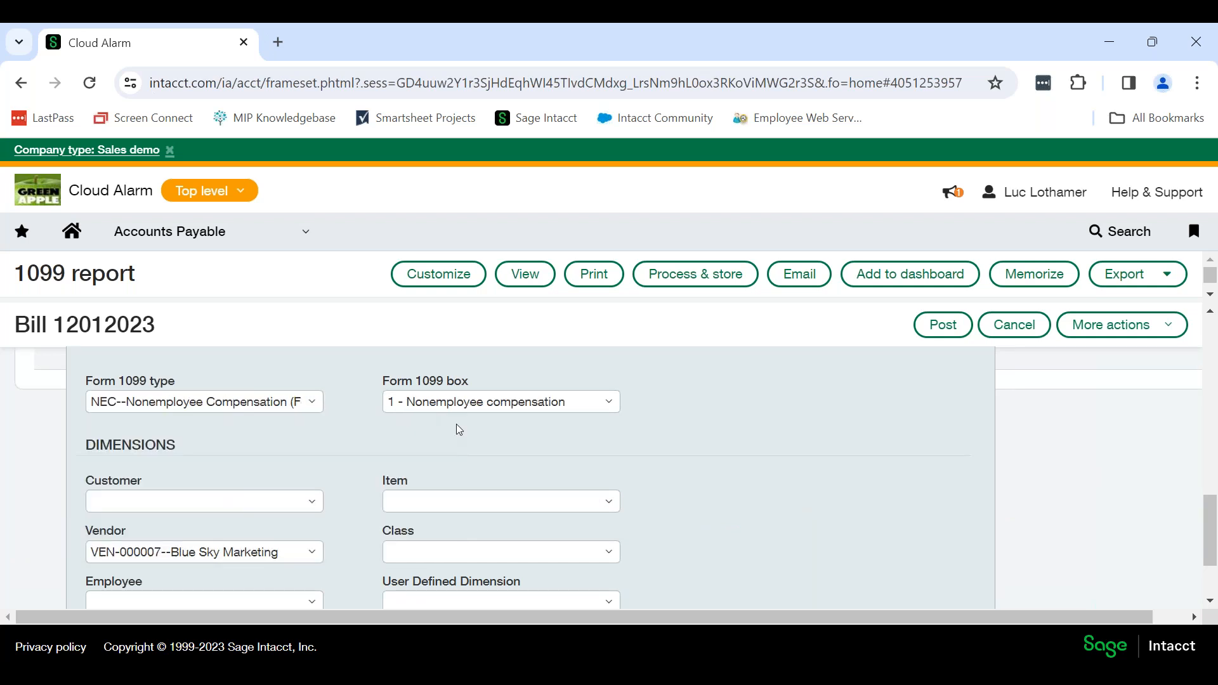
{"action": "scroll", "coordinate": [695, 433], "scroll_direction": "down", "scroll_amount": 1}
{"action": "scroll", "coordinate": [634, 507], "scroll_direction": "down", "scroll_amount": 1}
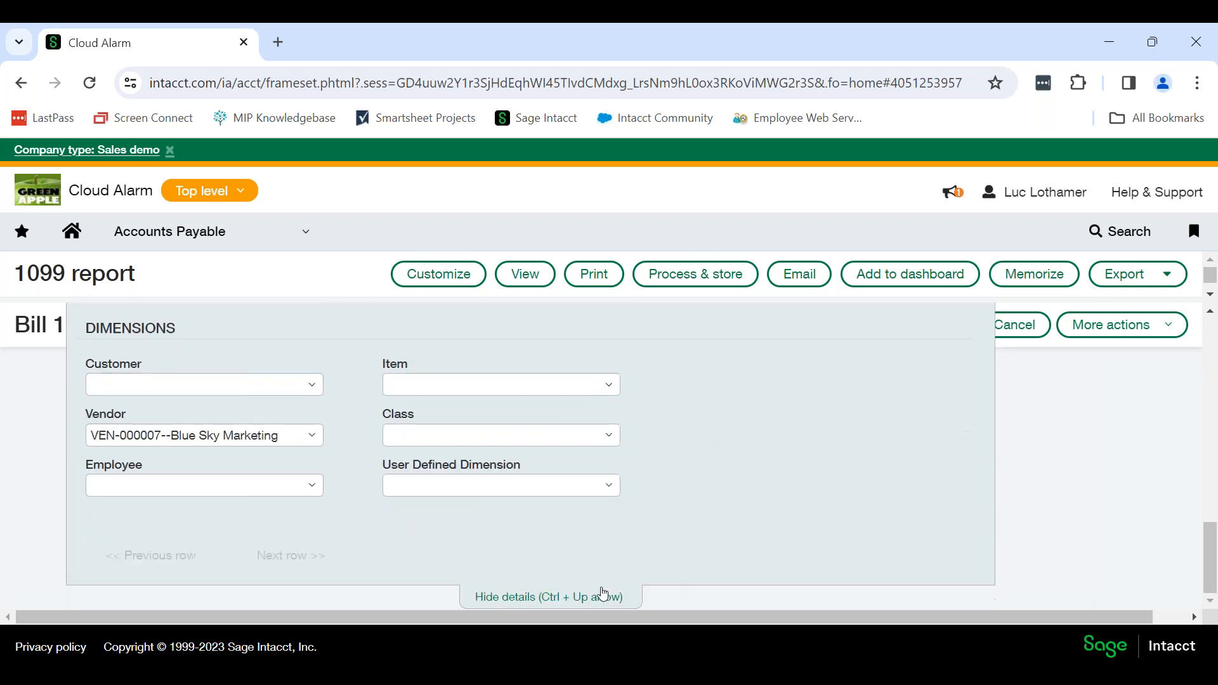
{"action": "left_click", "coordinate": [604, 593]}
{"action": "left_click", "coordinate": [939, 327]}
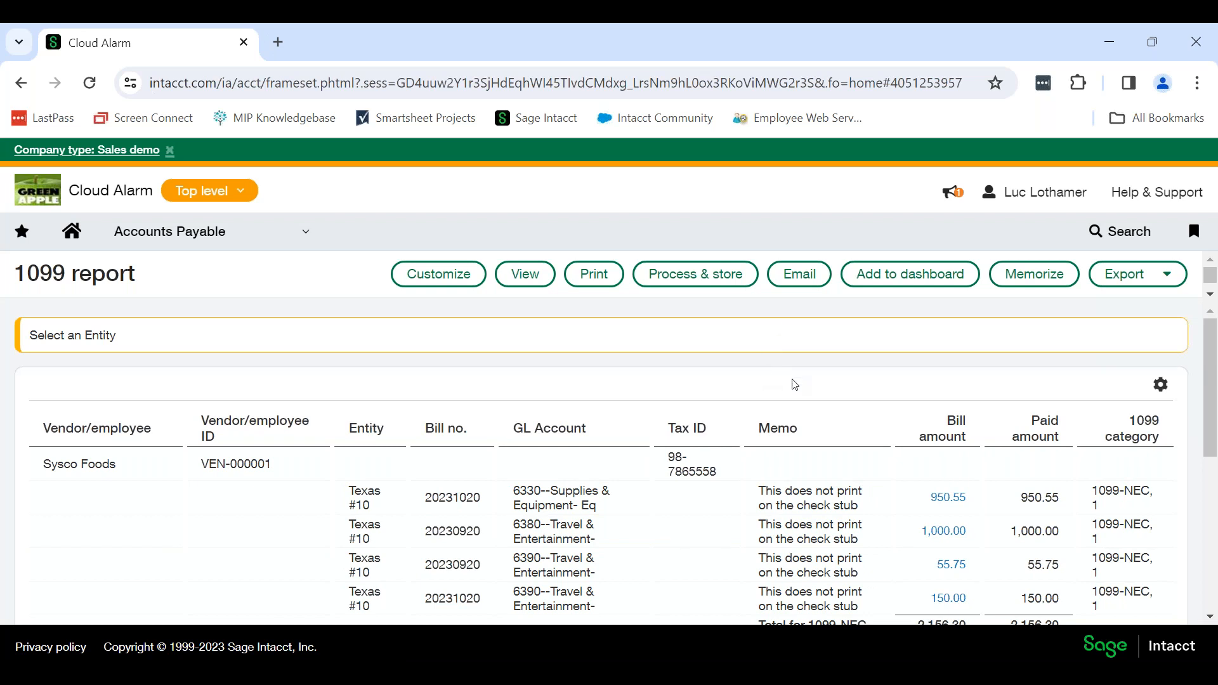
Check Blue Sky Marketing's lines in the refreshed report, and open the Sysco Foods record from the vendor list for editing.
{"action": "scroll", "coordinate": [786, 470], "scroll_direction": "down", "scroll_amount": 2}
{"action": "scroll", "coordinate": [641, 469], "scroll_direction": "down", "scroll_amount": 4}
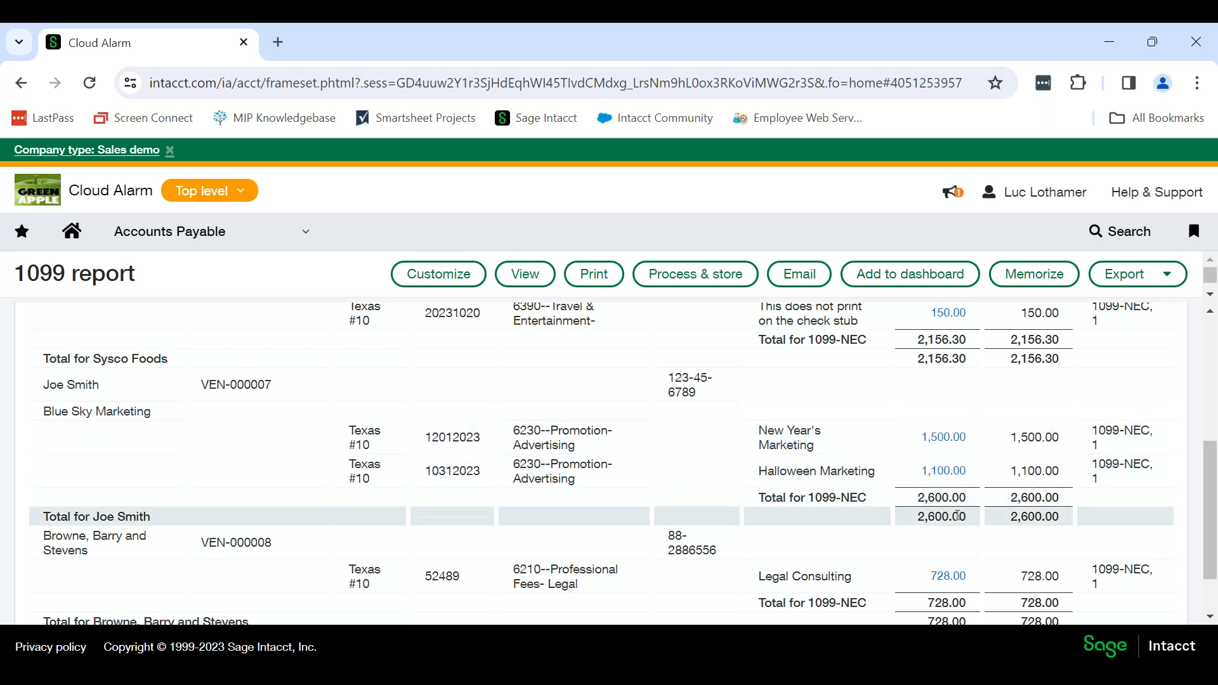
{"action": "scroll", "coordinate": [728, 509], "scroll_direction": "down", "scroll_amount": 2}
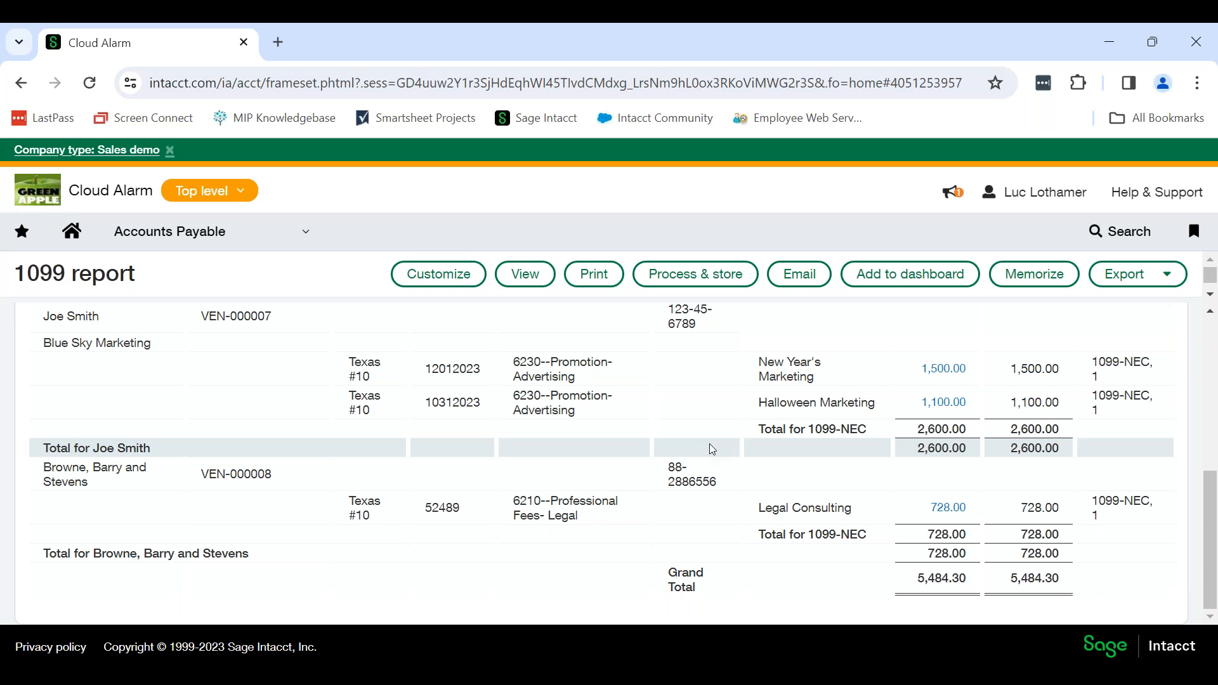
{"action": "left_click", "coordinate": [225, 241]}
{"action": "left_click", "coordinate": [404, 325]}
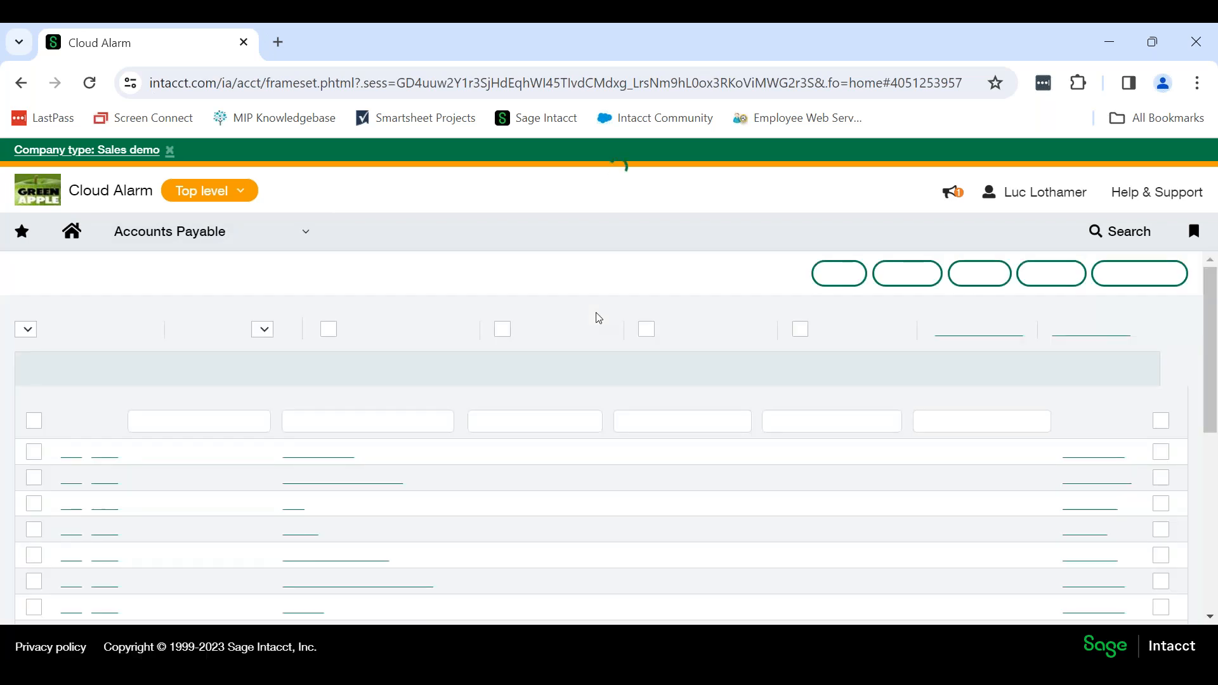
{"action": "scroll", "coordinate": [437, 374], "scroll_direction": "down", "scroll_amount": 3}
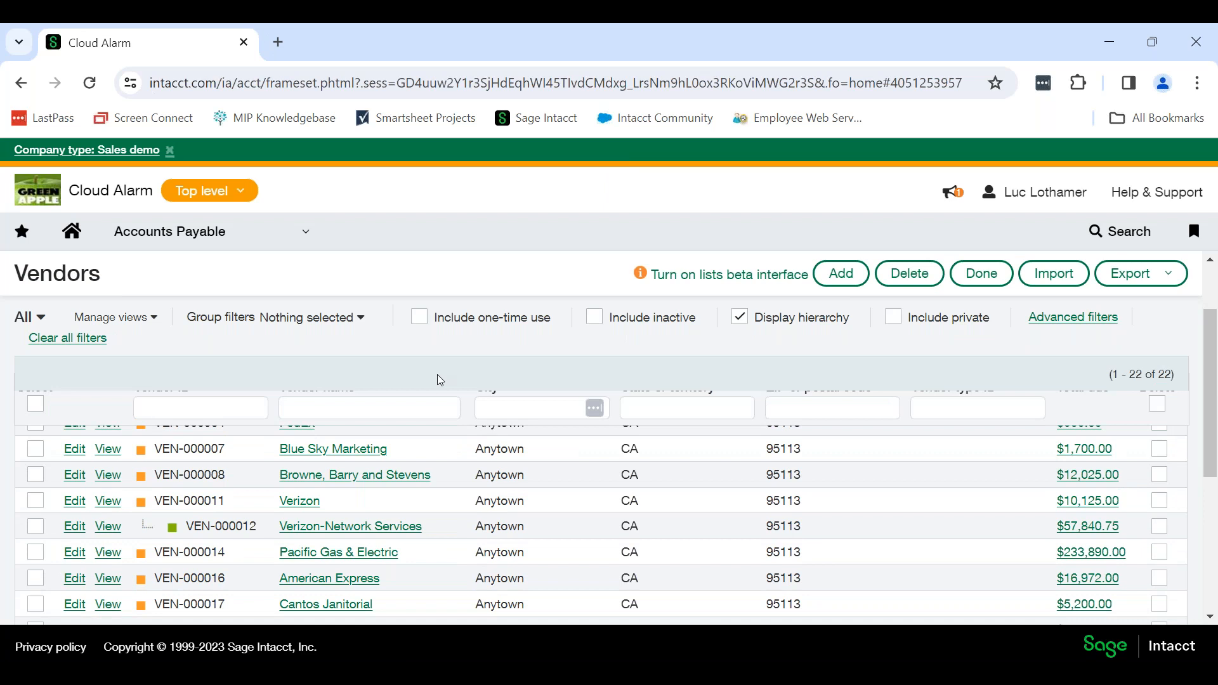
{"action": "scroll", "coordinate": [437, 374], "scroll_direction": "up", "scroll_amount": 3}
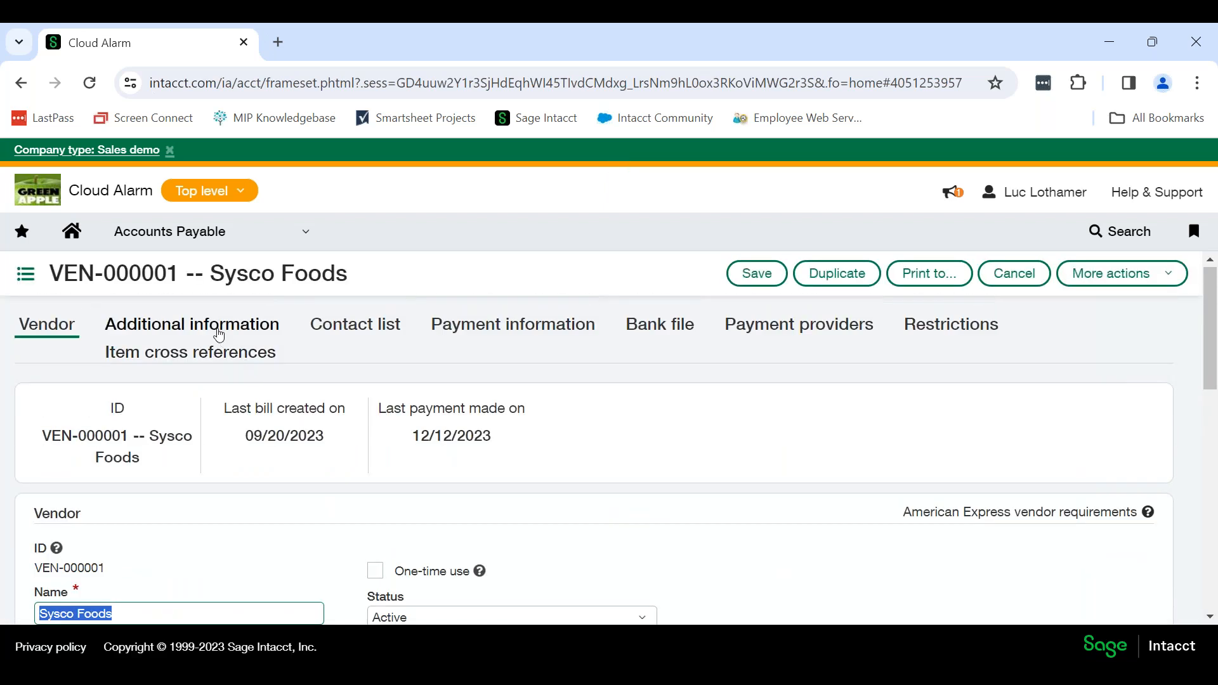
Open the Form 1099 information from Sysco Foods' additional information, and choose the entity 10--Texas #10.
{"action": "left_click", "coordinate": [218, 330]}
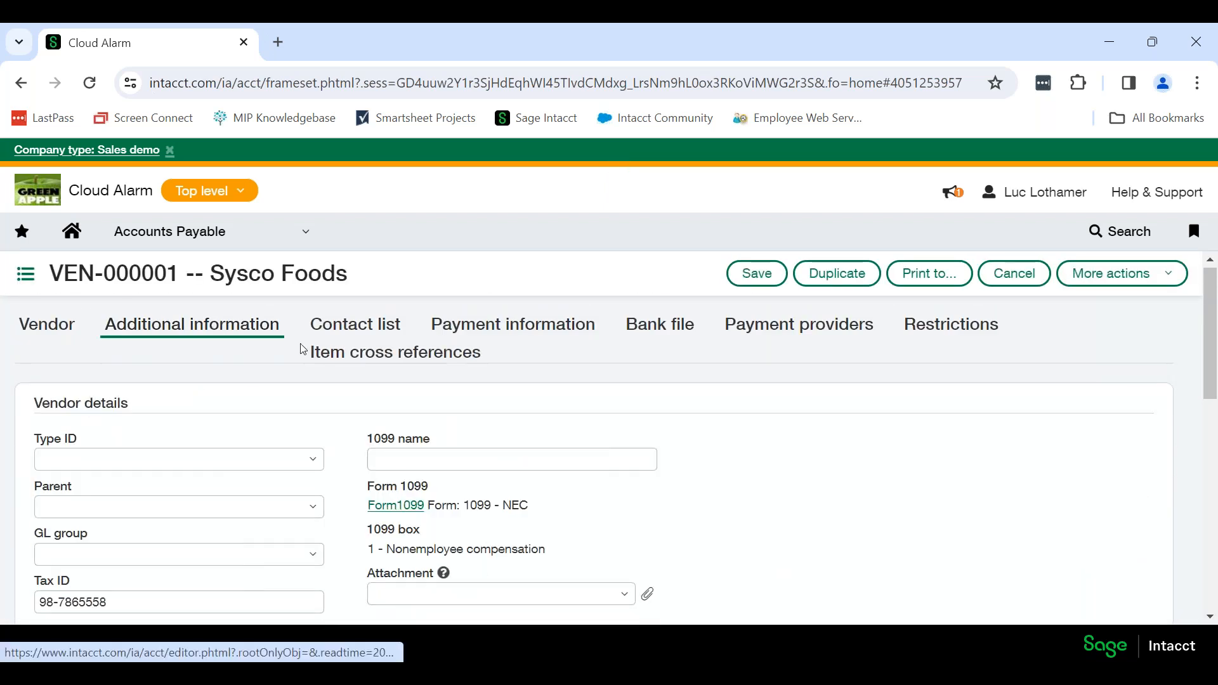
{"action": "left_click", "coordinate": [403, 506]}
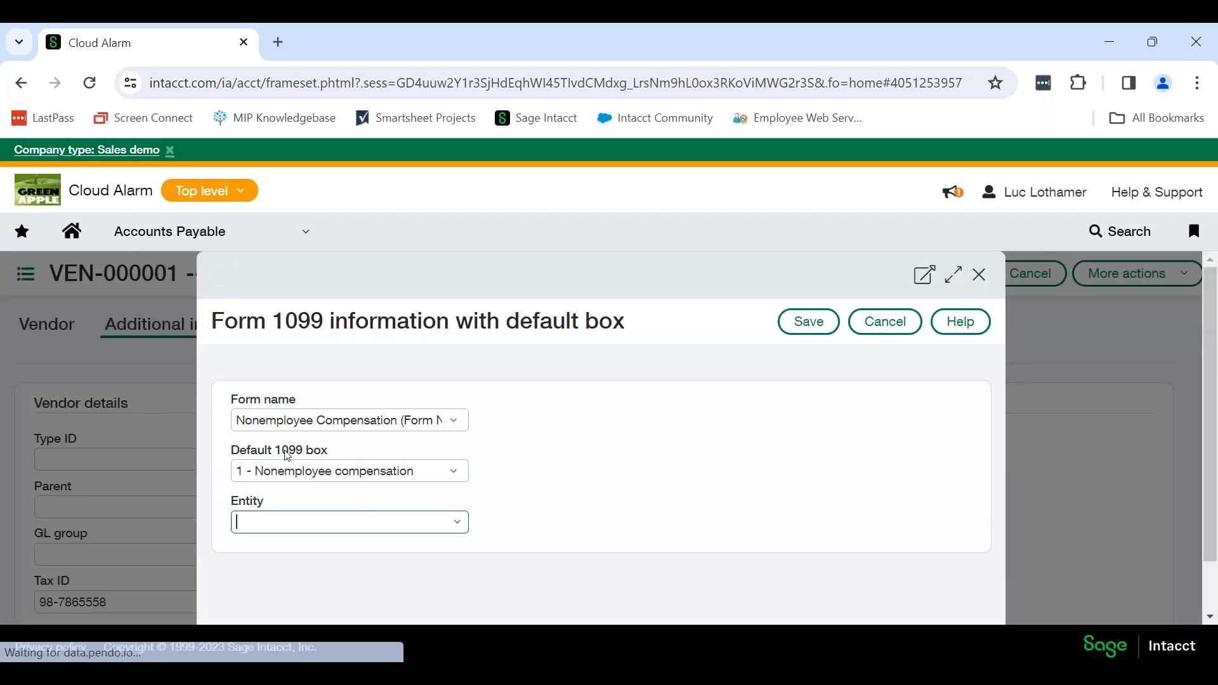
{"action": "left_click", "coordinate": [454, 522]}
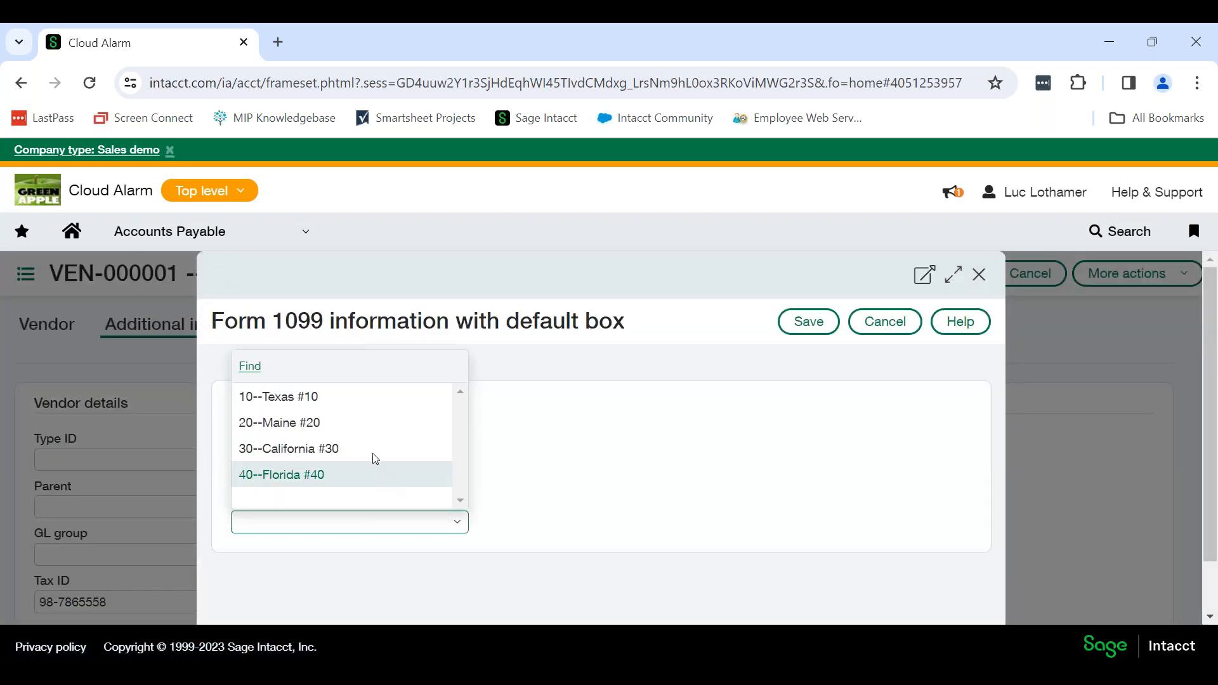
{"action": "left_click", "coordinate": [368, 407]}
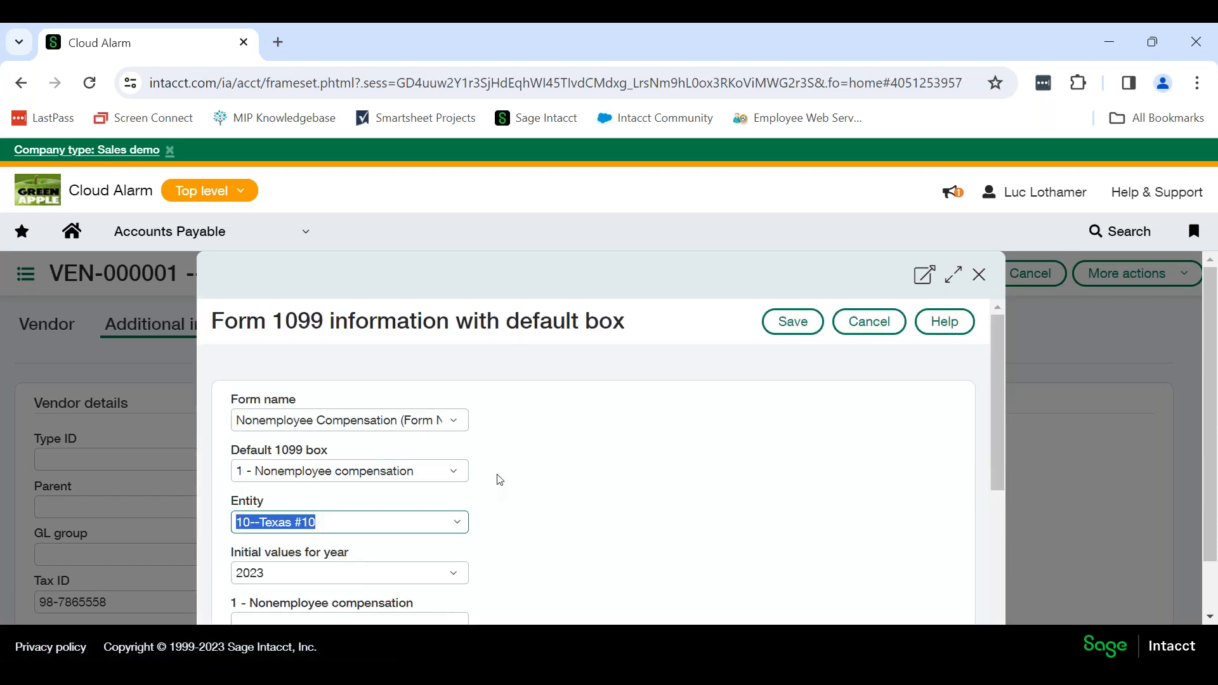
Enter 1,200.00 as the 2023 initial value for box 1 - Nonemployee compensation for the Texas entity.
{"action": "scroll", "coordinate": [501, 476], "scroll_direction": "down", "scroll_amount": 2}
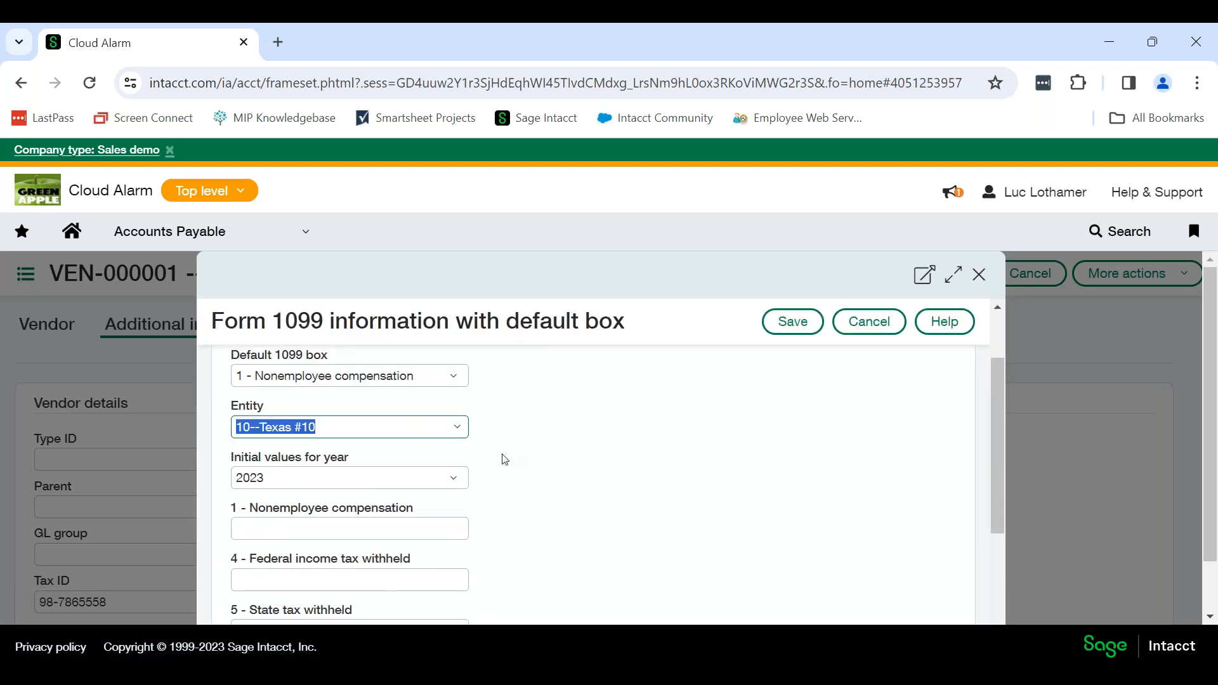
{"action": "scroll", "coordinate": [502, 460], "scroll_direction": "down", "scroll_amount": 2}
{"action": "scroll", "coordinate": [499, 467], "scroll_direction": "up", "scroll_amount": 3}
{"action": "scroll", "coordinate": [499, 472], "scroll_direction": "up", "scroll_amount": 1}
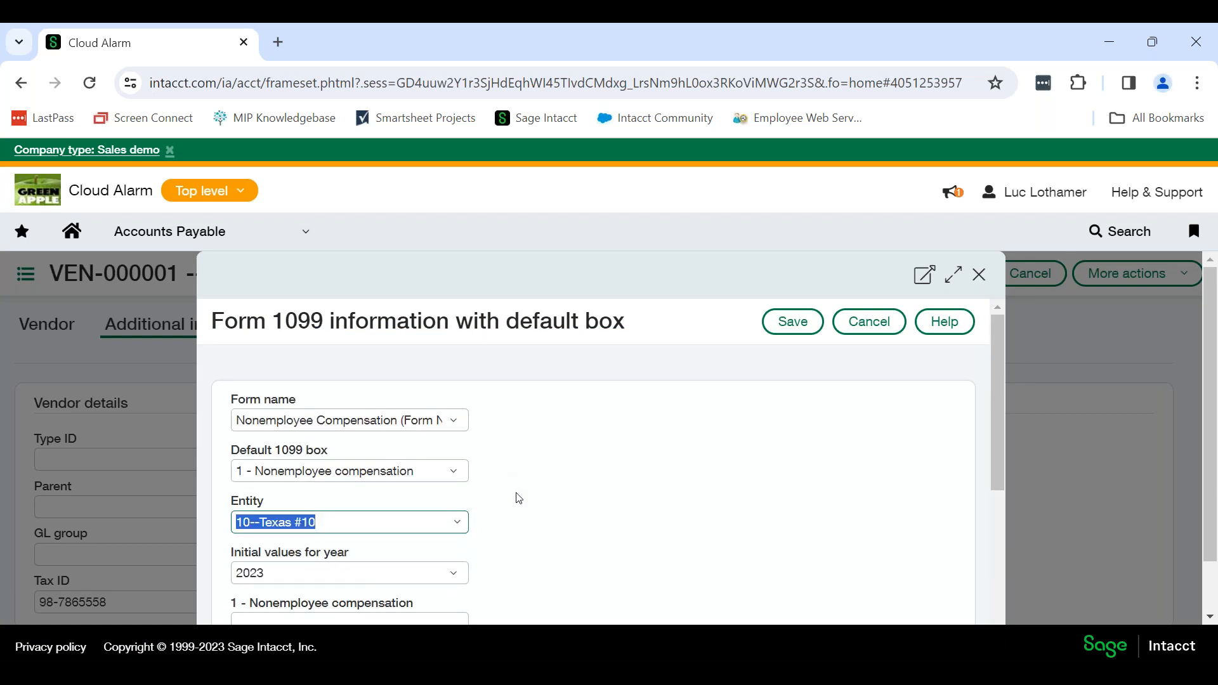
{"action": "scroll", "coordinate": [518, 497], "scroll_direction": "down", "scroll_amount": 2}
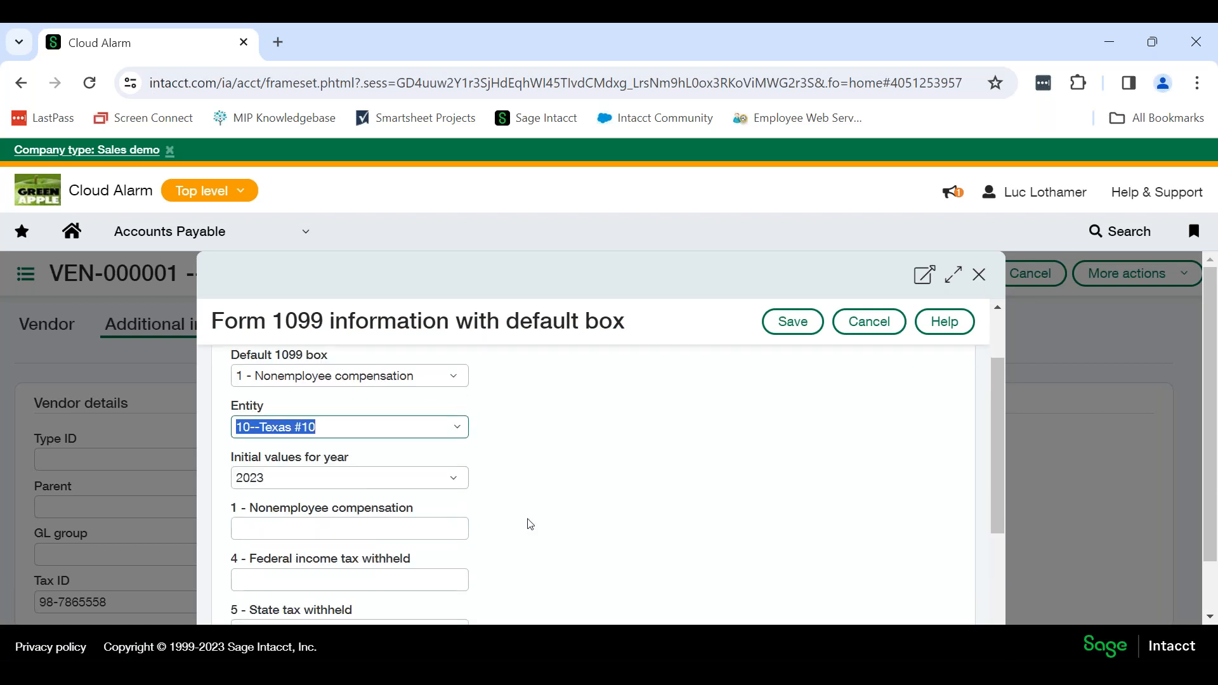
{"action": "left_click", "coordinate": [365, 530]}
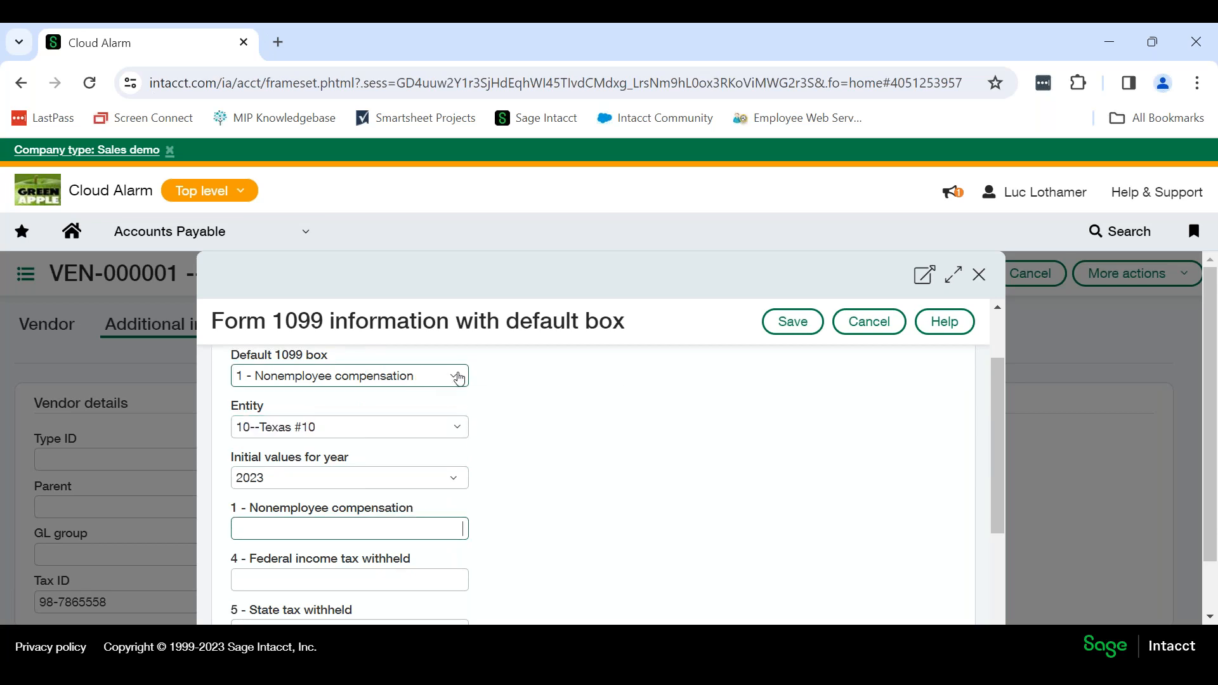
{"action": "scroll", "coordinate": [426, 522], "scroll_direction": "down", "scroll_amount": 1}
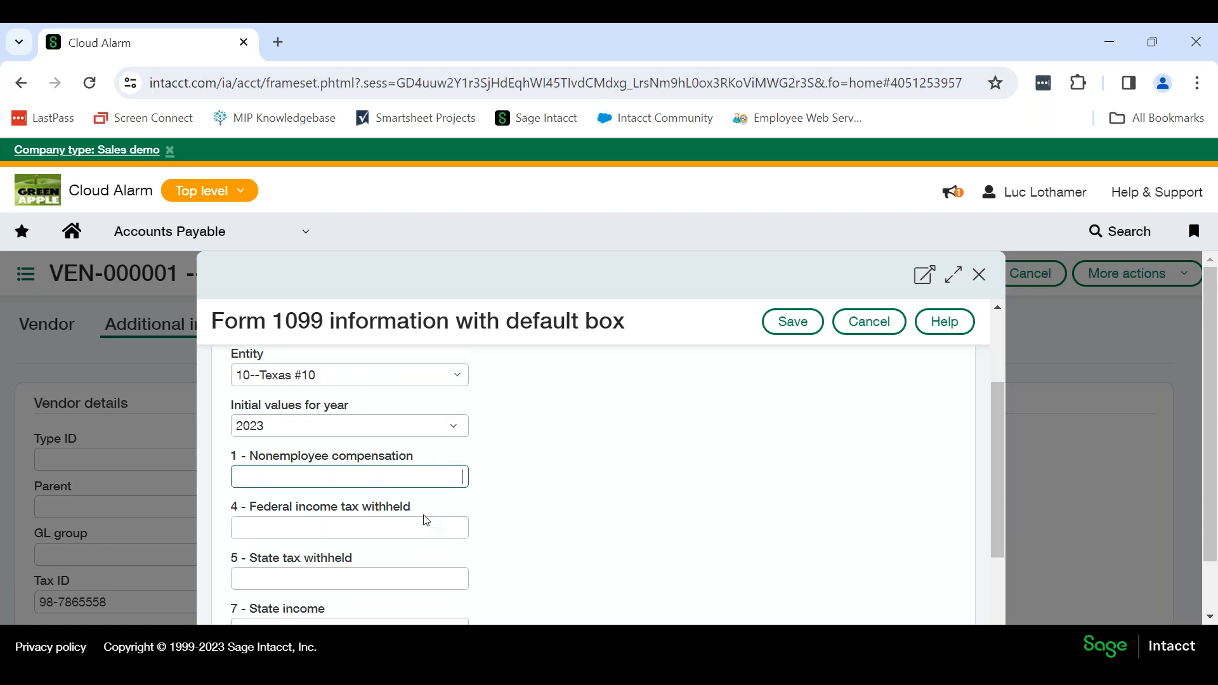
{"action": "scroll", "coordinate": [426, 521], "scroll_direction": "down", "scroll_amount": 1}
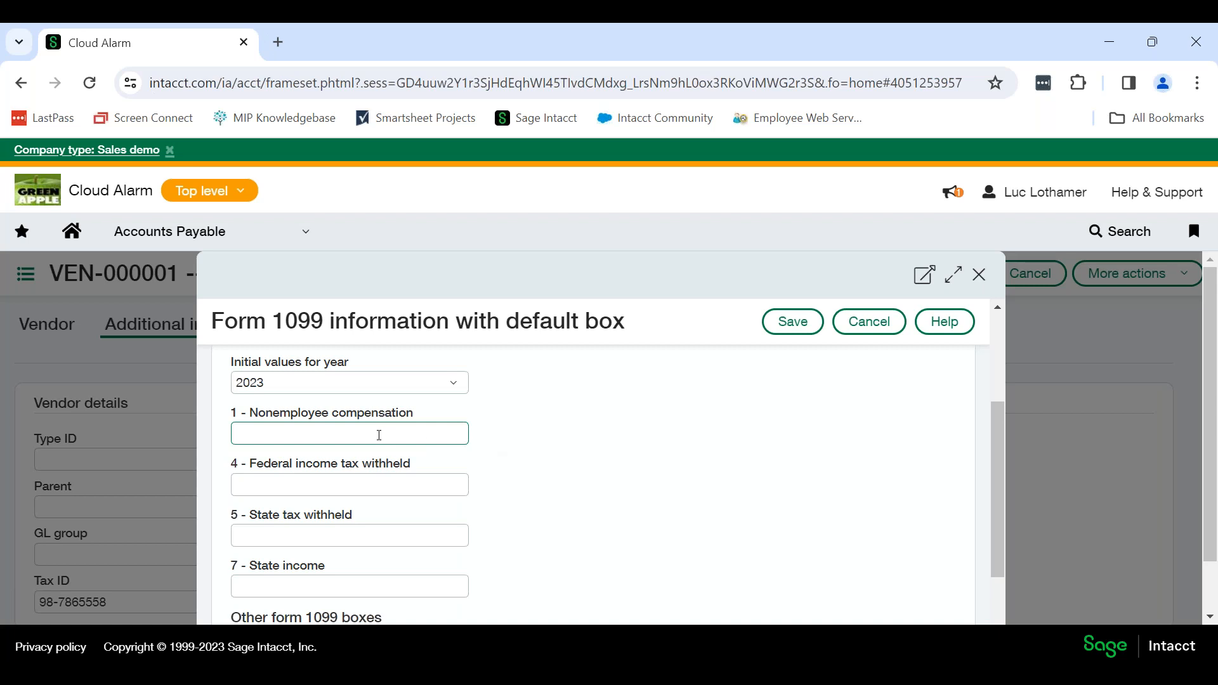
{"action": "type", "text": "1200"}
{"action": "key", "text": "Tab"}
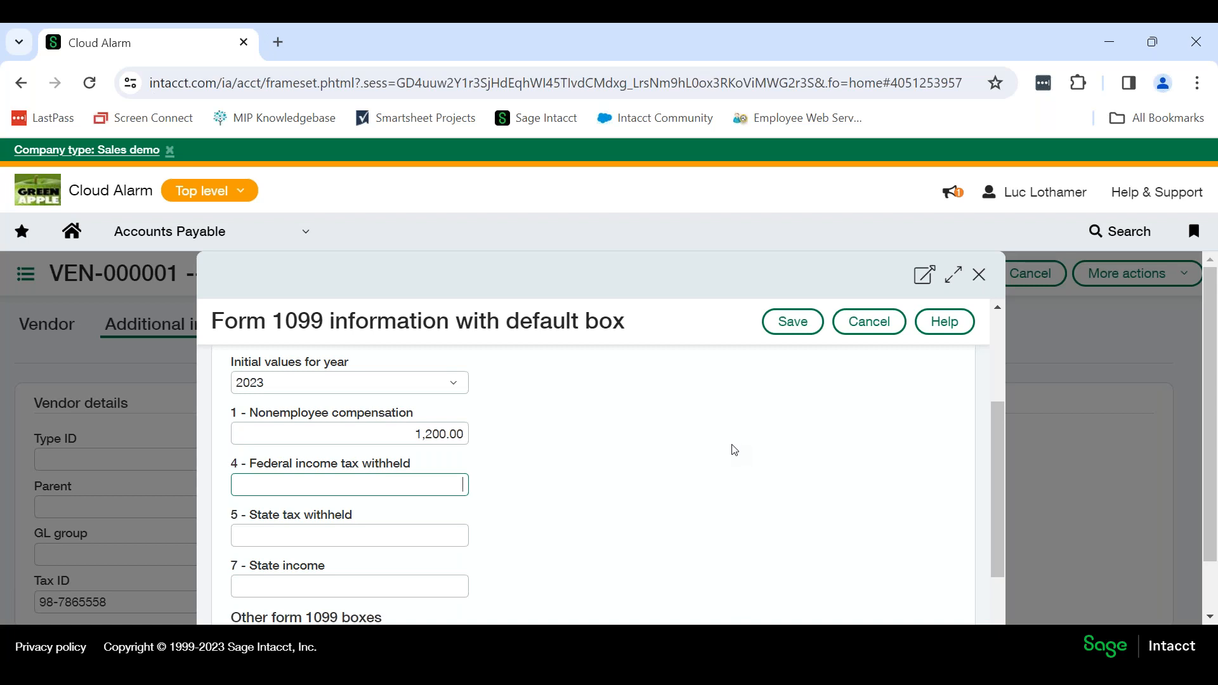
Try -400.00 as the 2023 initial value for box 1 - Nonemployee compensation, and leave the form and vendor record without saving.
{"action": "left_click", "coordinate": [393, 431]}
{"action": "left_click_drag", "start_coordinate": [397, 431], "coordinate": [511, 435]}
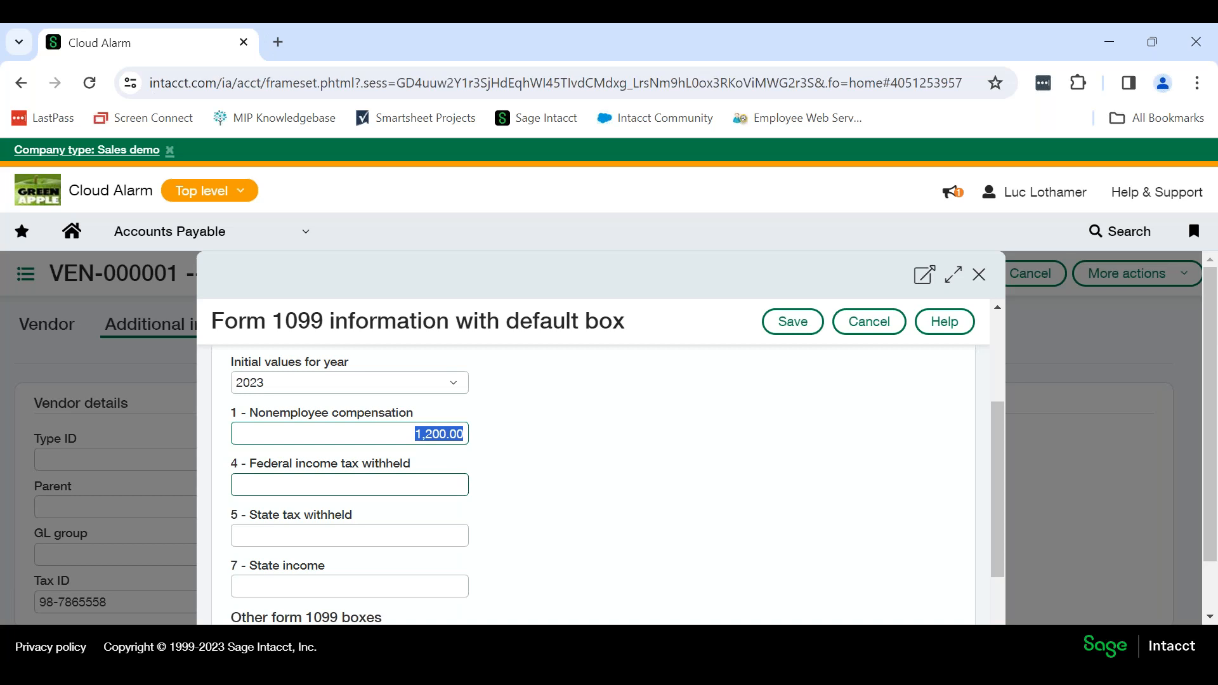
{"action": "key", "text": "BackSpace"}
{"action": "type", "text": "-400.00"}
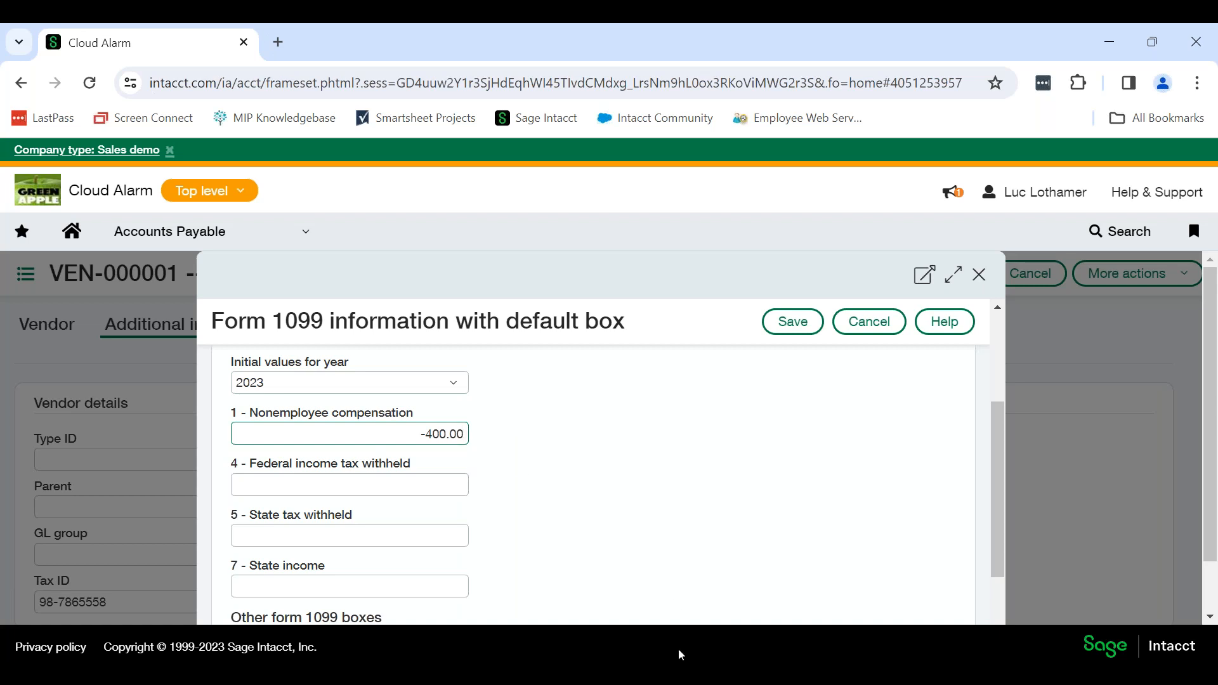
{"action": "left_click", "coordinate": [875, 323]}
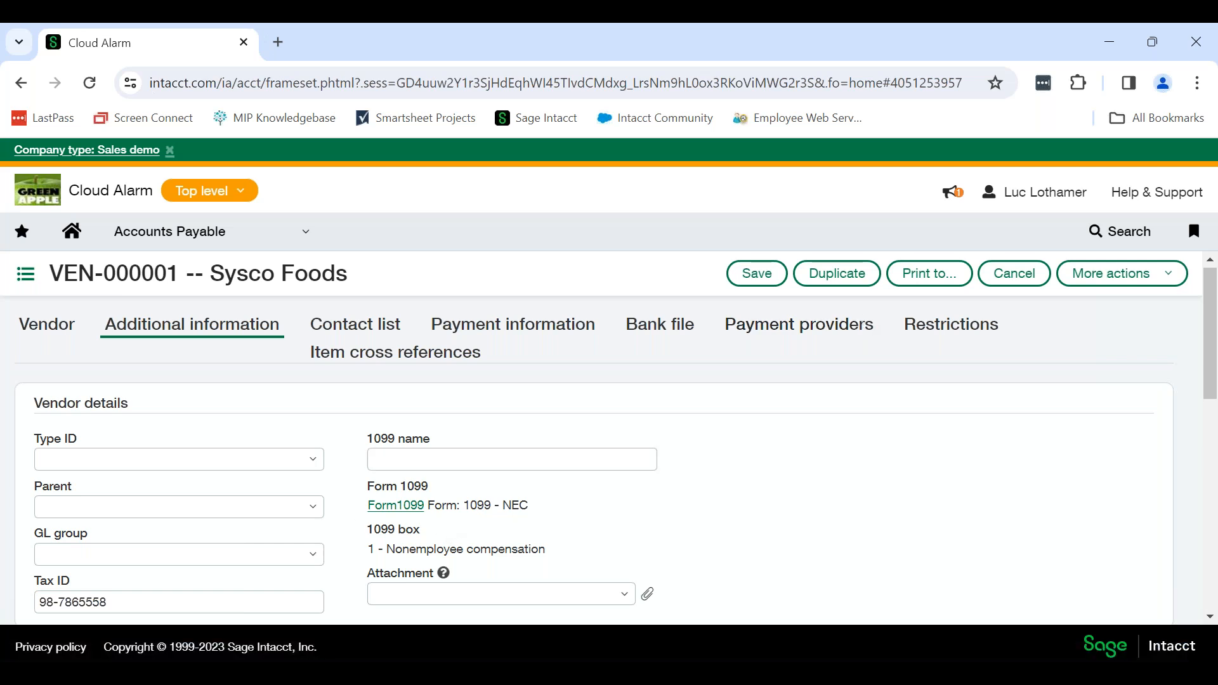
{"action": "left_click", "coordinate": [1014, 274]}
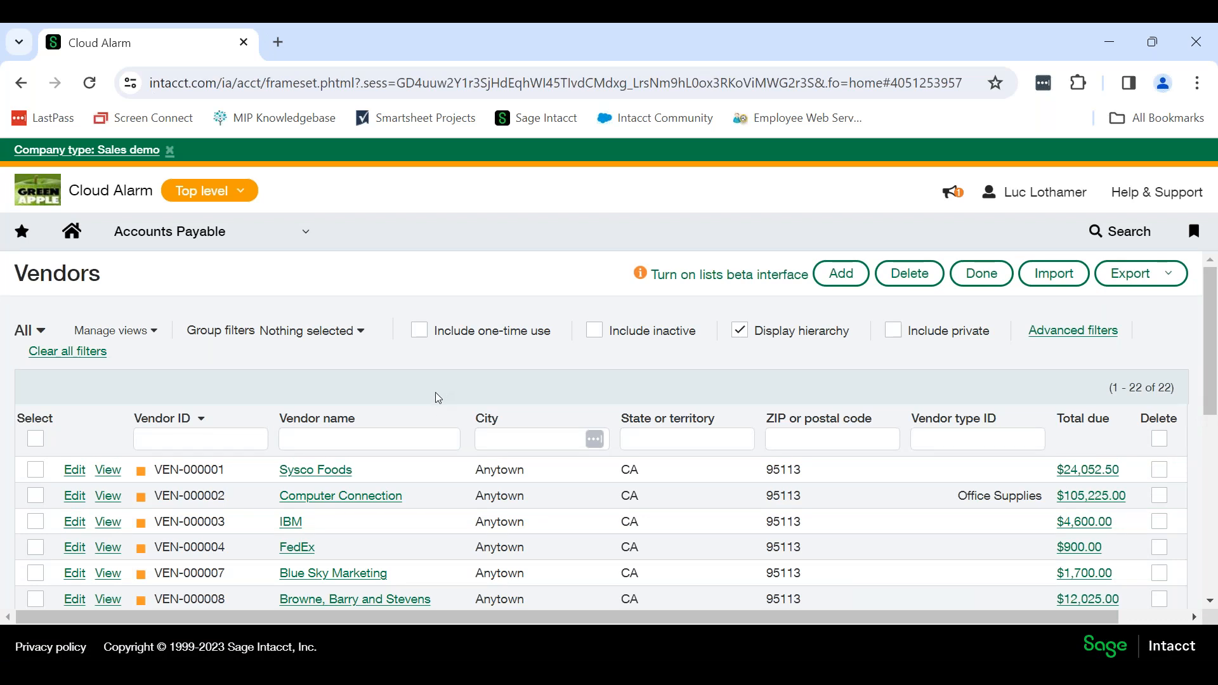
Open the Export 1099 file page in Accounts Payable, and set the year ending to 2023.
{"action": "left_click", "coordinate": [127, 245]}
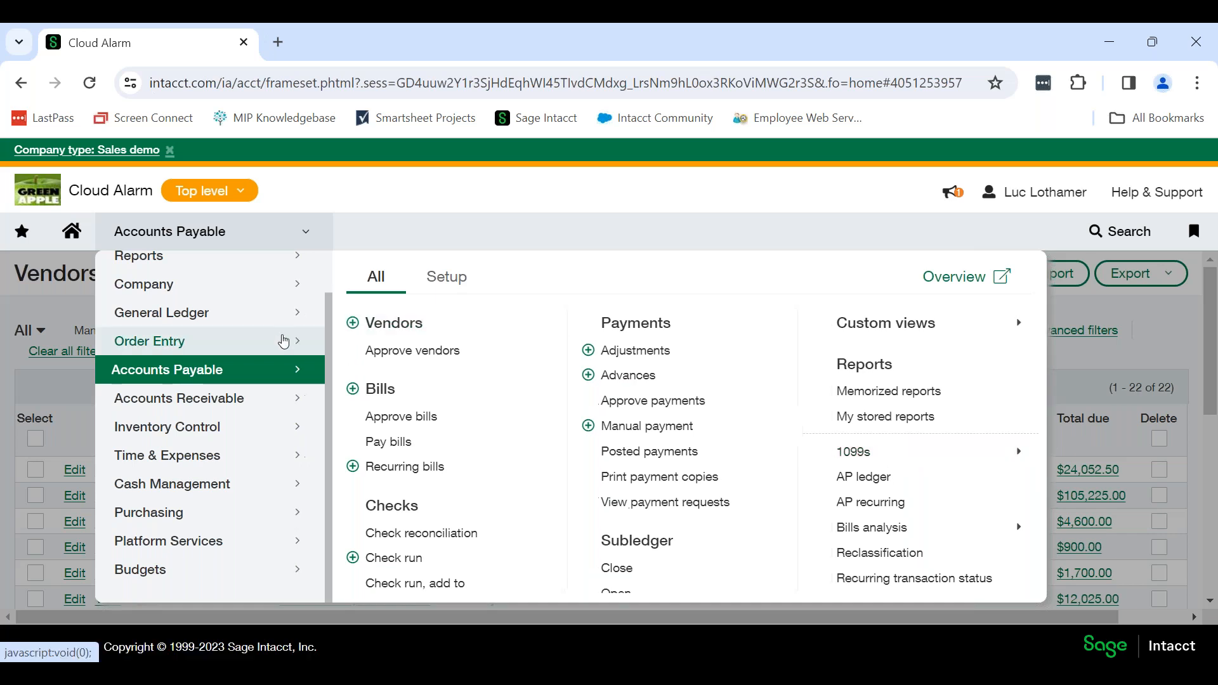
{"action": "scroll", "coordinate": [479, 454], "scroll_direction": "down", "scroll_amount": 5}
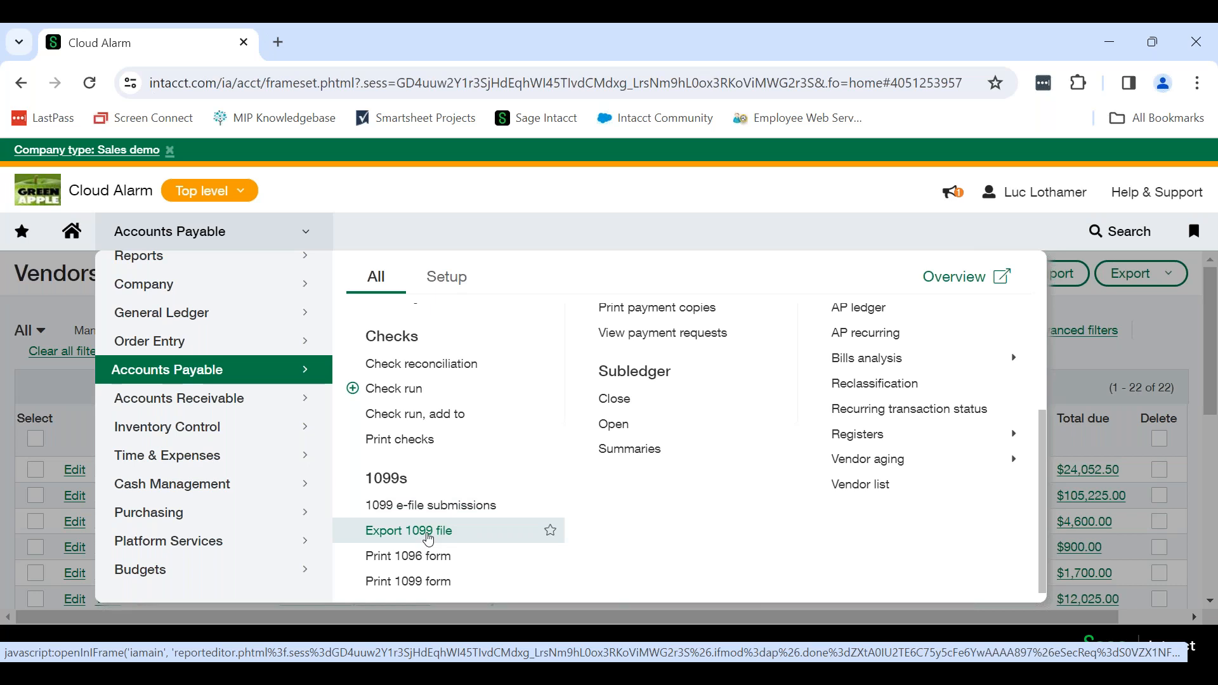
{"action": "left_click", "coordinate": [428, 538]}
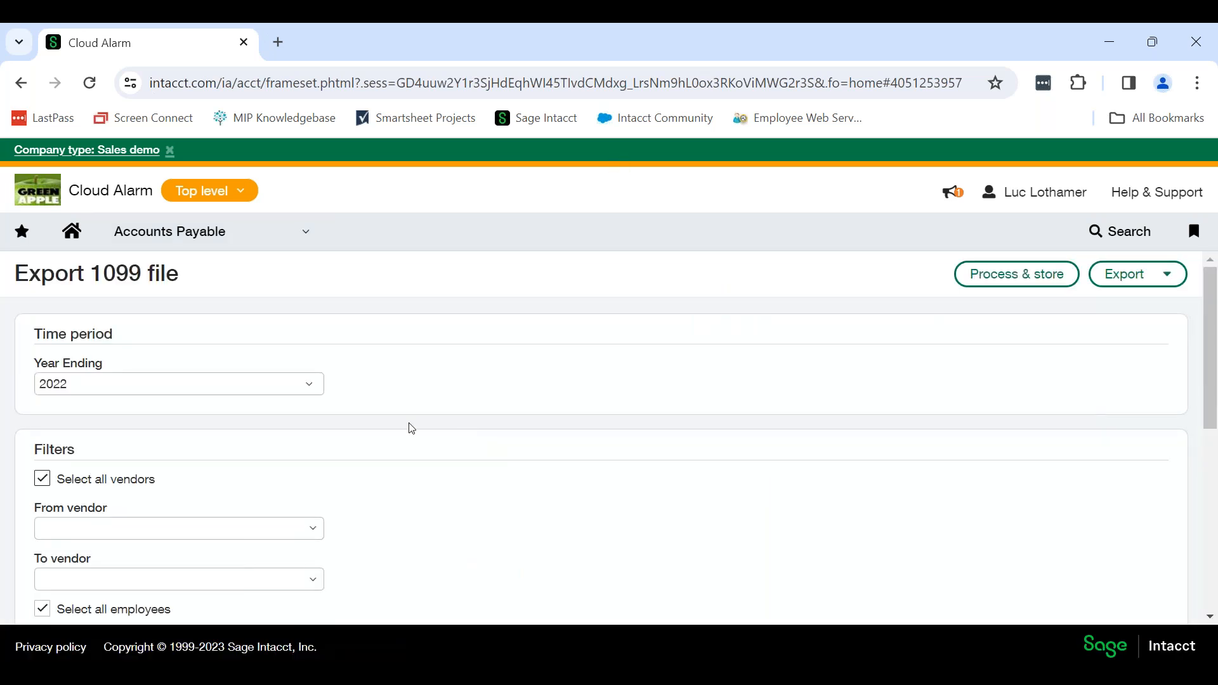
{"action": "left_click", "coordinate": [281, 391]}
{"action": "left_click", "coordinate": [288, 435]}
Exclude credit card payments from the 1099 export, leaving vendors limited by their 1099 status.
{"action": "scroll", "coordinate": [425, 474], "scroll_direction": "down", "scroll_amount": 2}
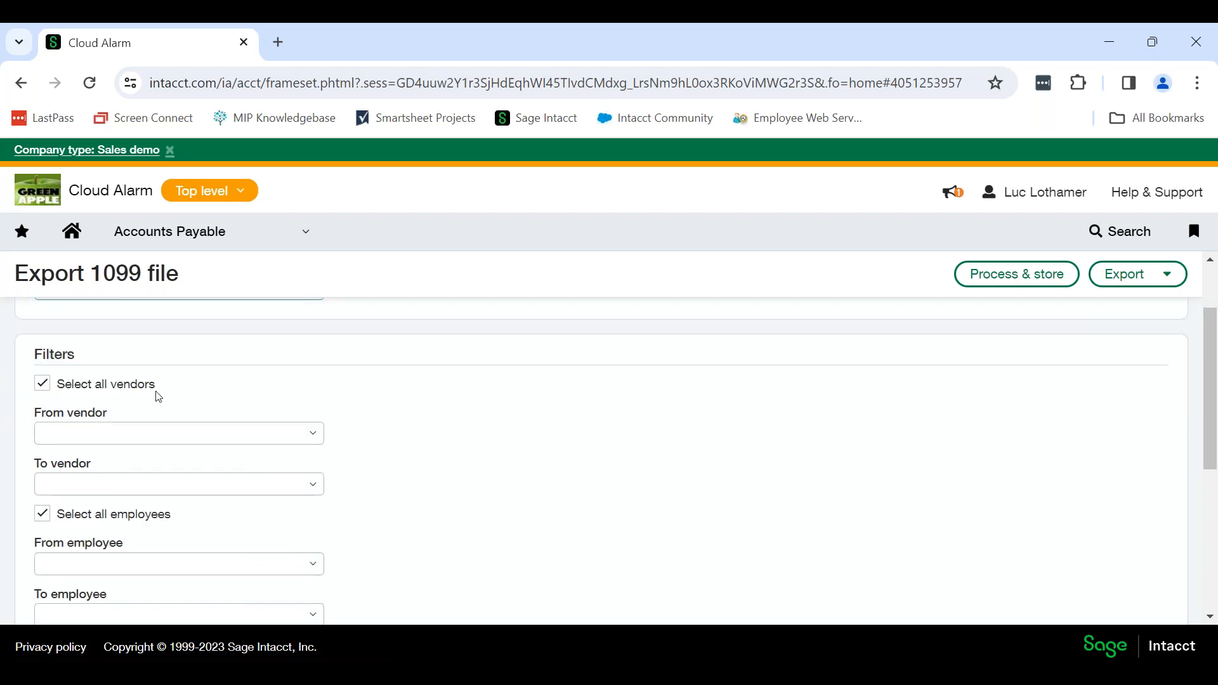
{"action": "scroll", "coordinate": [340, 372], "scroll_direction": "down", "scroll_amount": 5}
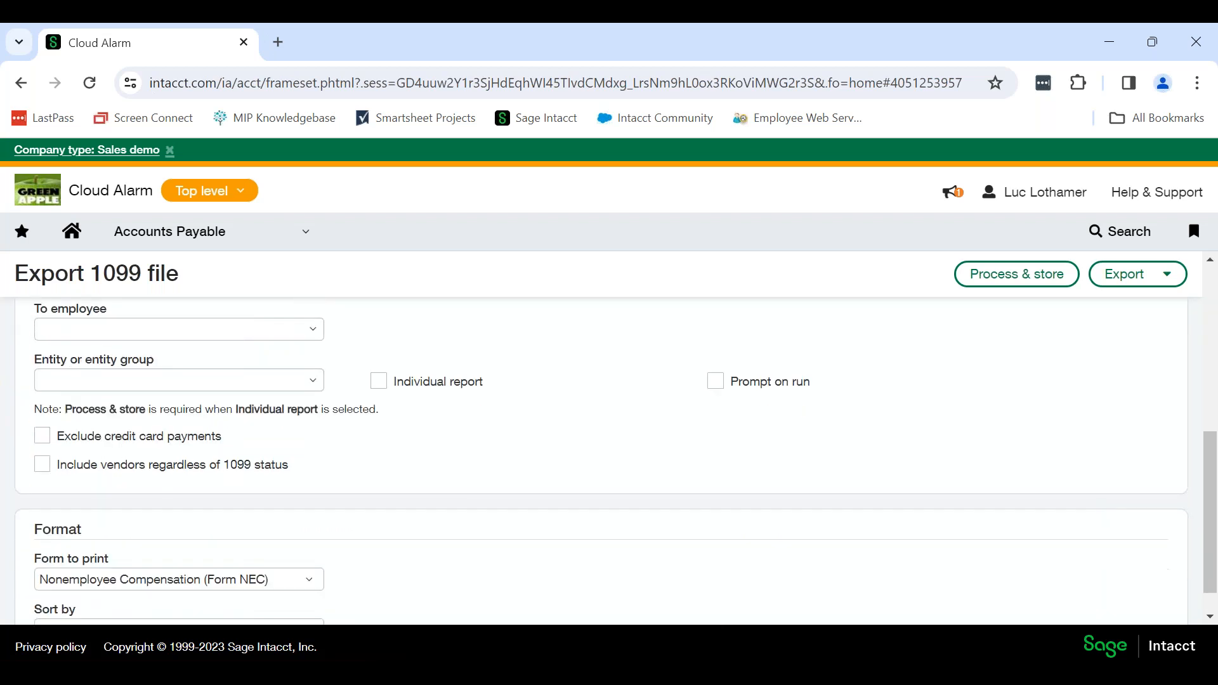
{"action": "left_click", "coordinate": [42, 435]}
{"action": "left_click", "coordinate": [42, 464]}
{"action": "left_click", "coordinate": [41, 464]}
{"action": "scroll", "coordinate": [454, 470], "scroll_direction": "down", "scroll_amount": 1}
{"action": "right_click", "coordinate": [446, 462]}
{"action": "left_click", "coordinate": [497, 508]}
Limit the 1099 export to the entity 10--Texas #10.
{"action": "scroll", "coordinate": [307, 470], "scroll_direction": "up", "scroll_amount": 3}
{"action": "left_click", "coordinate": [315, 444]}
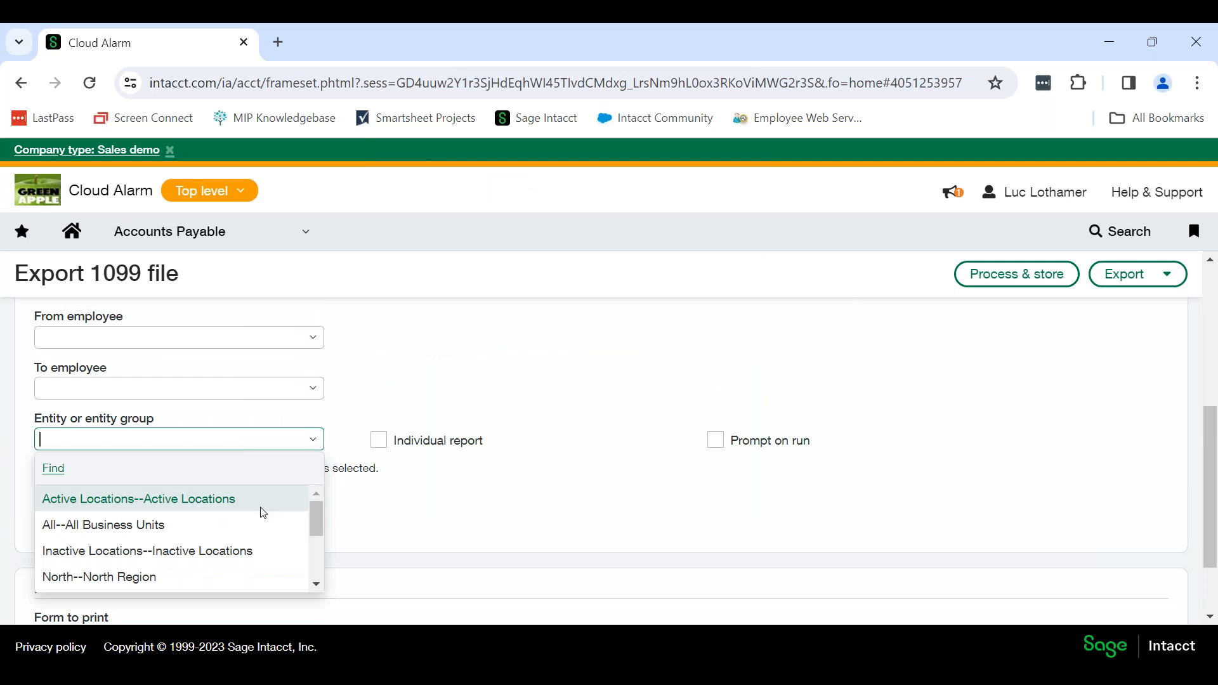
{"action": "scroll", "coordinate": [254, 525], "scroll_direction": "down", "scroll_amount": 3}
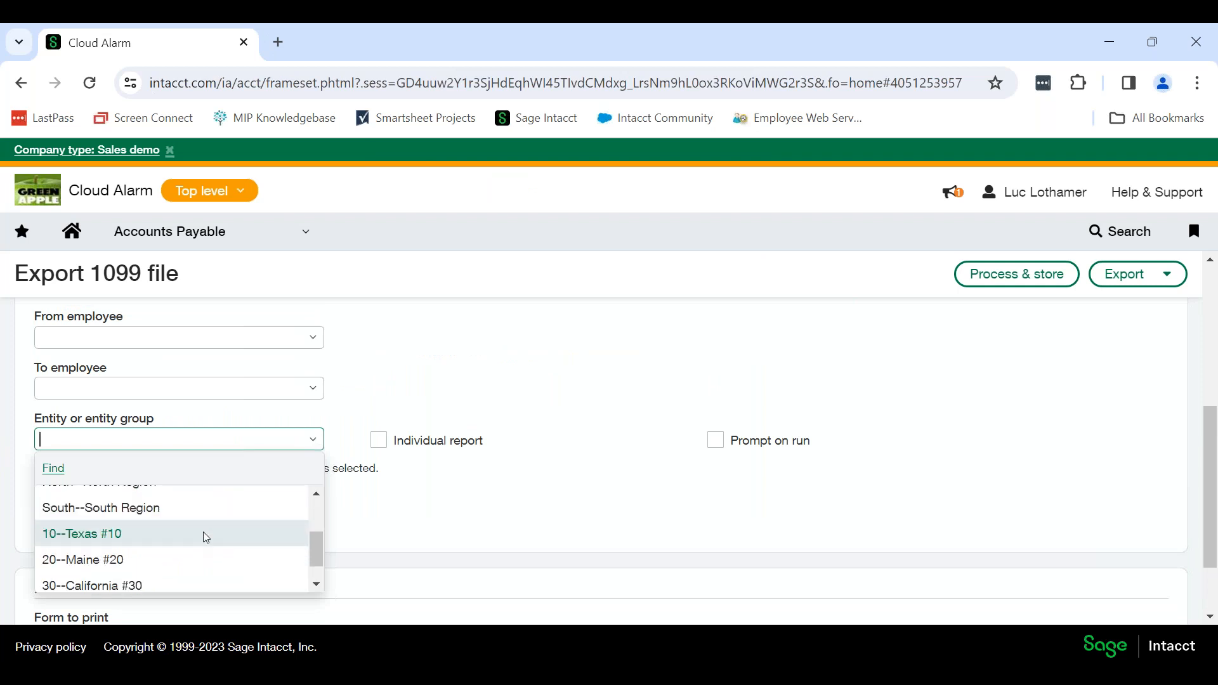
{"action": "left_click", "coordinate": [203, 532]}
{"action": "scroll", "coordinate": [483, 543], "scroll_direction": "down", "scroll_amount": 3}
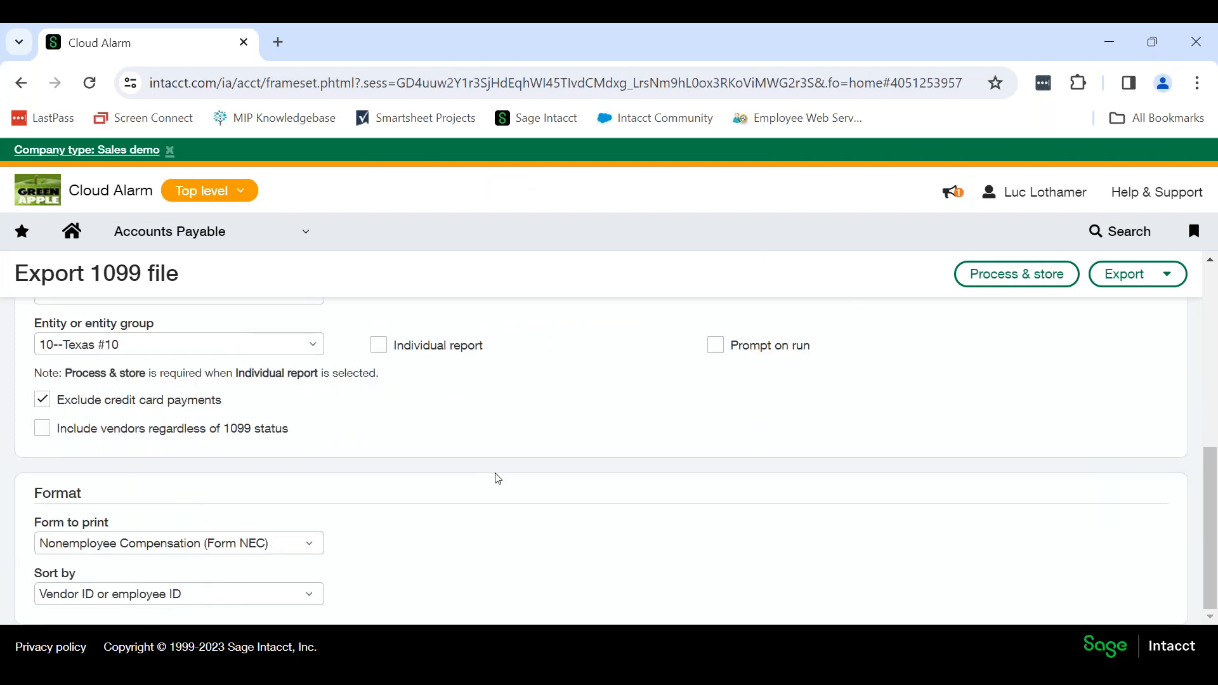
Export the 1099 file in Excel format, and open the exported workbook maximized with editing enabled.
{"action": "scroll", "coordinate": [517, 484], "scroll_direction": "up", "scroll_amount": 6}
{"action": "left_click", "coordinate": [1123, 279]}
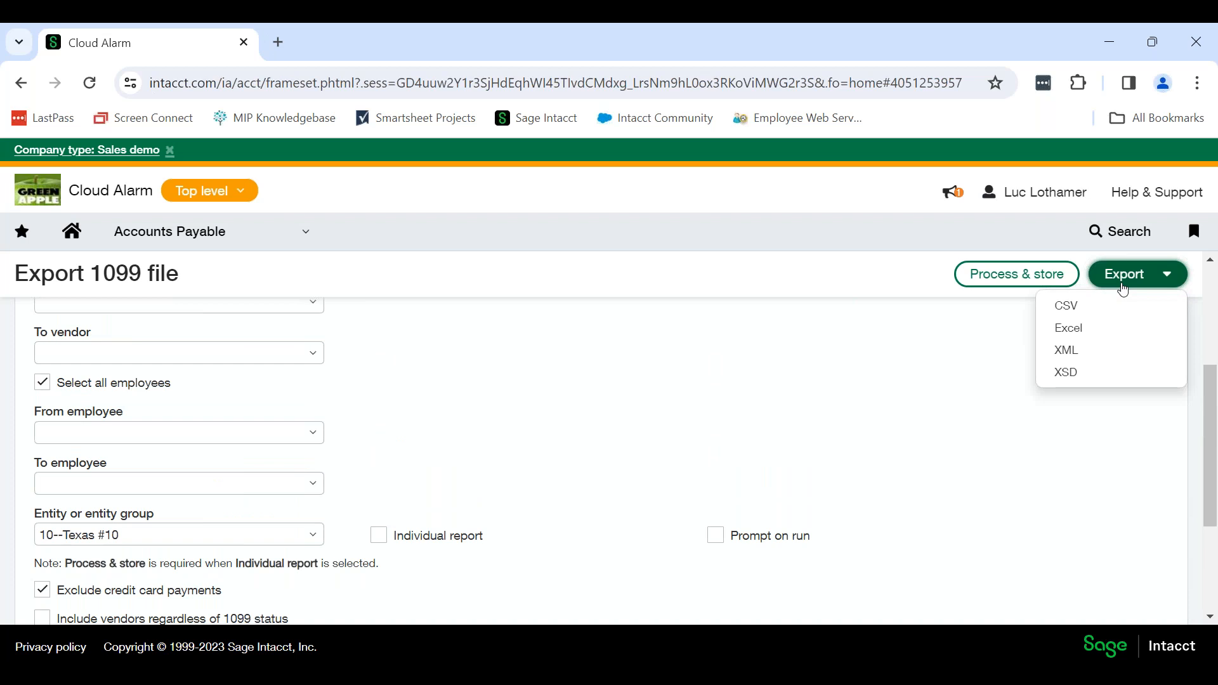
{"action": "left_click", "coordinate": [1081, 331]}
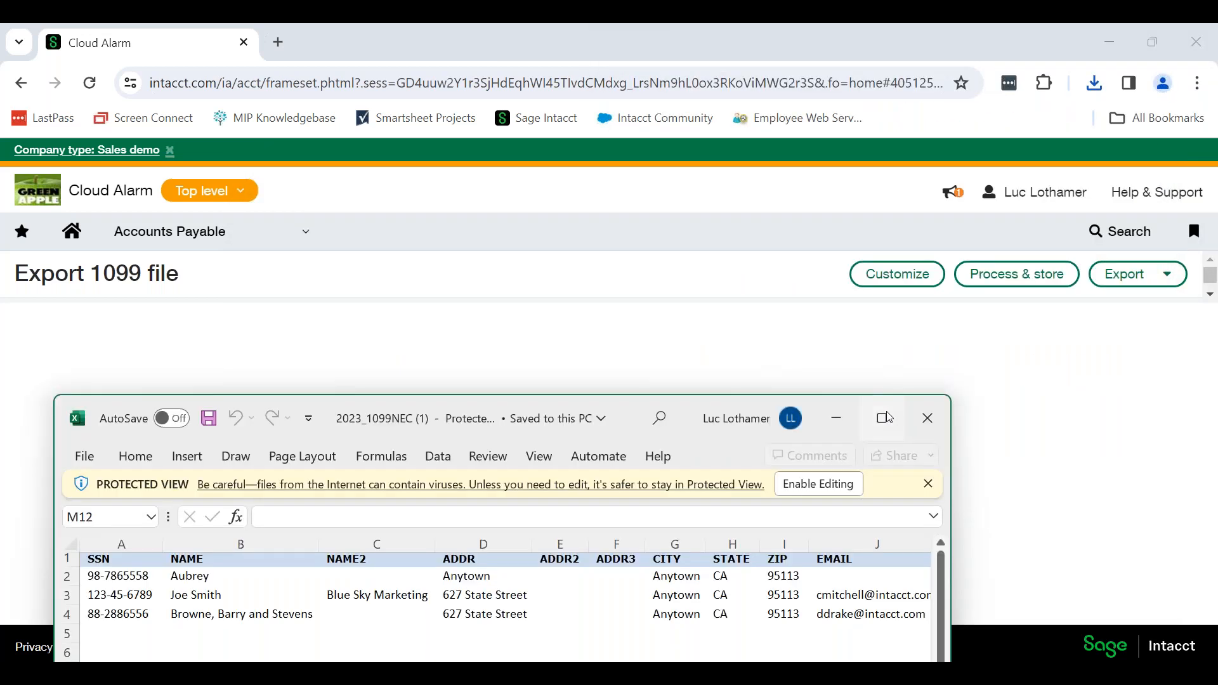
{"action": "left_click", "coordinate": [886, 417]}
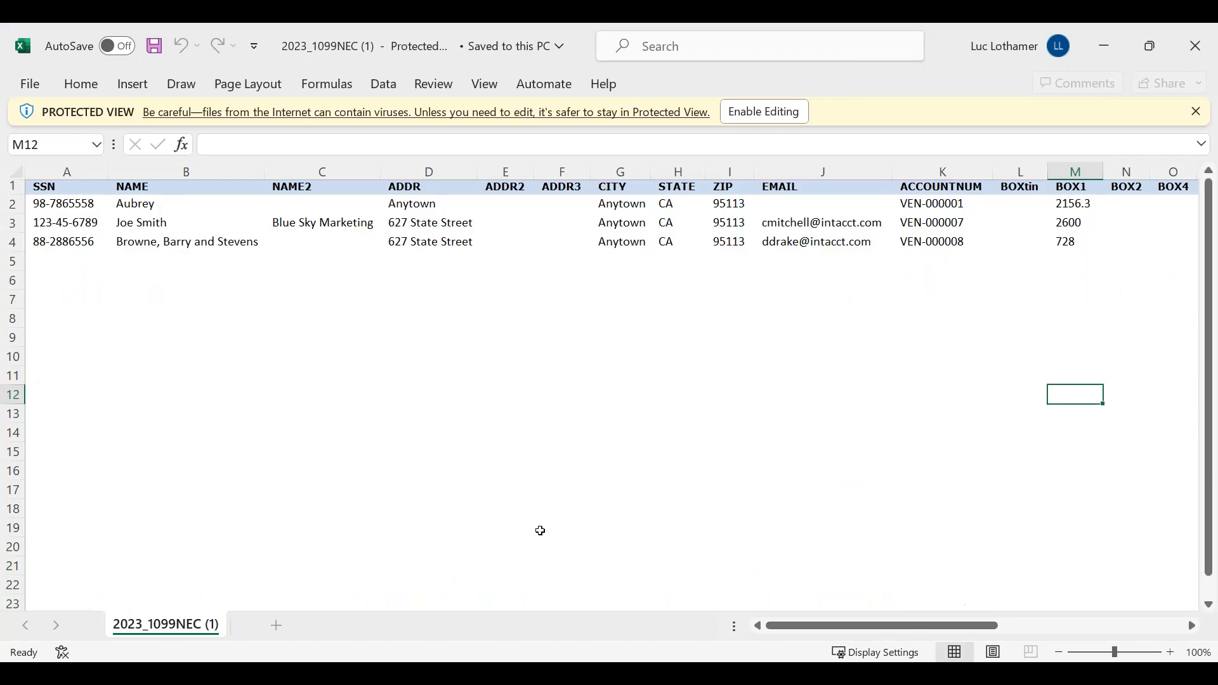
{"action": "left_click", "coordinate": [765, 112]}
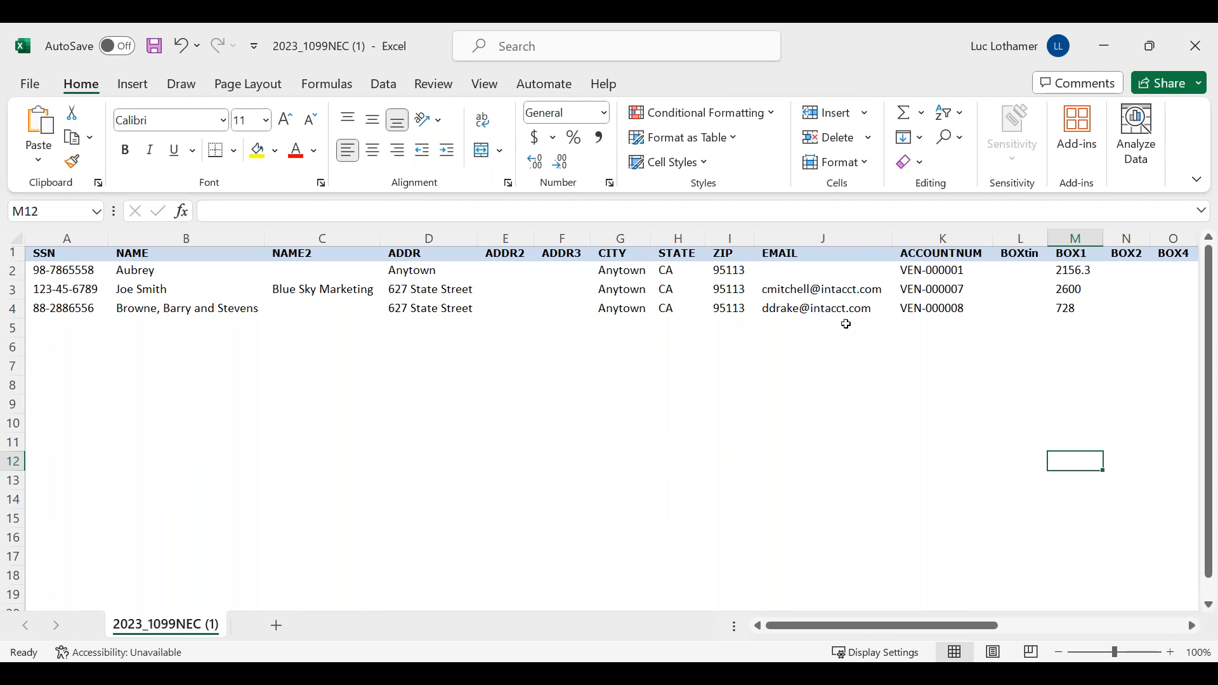
Examine the account number, BOX1 and payer columns of the exported 1099-NEC workbook, and close it.
{"action": "left_click", "coordinate": [957, 270]}
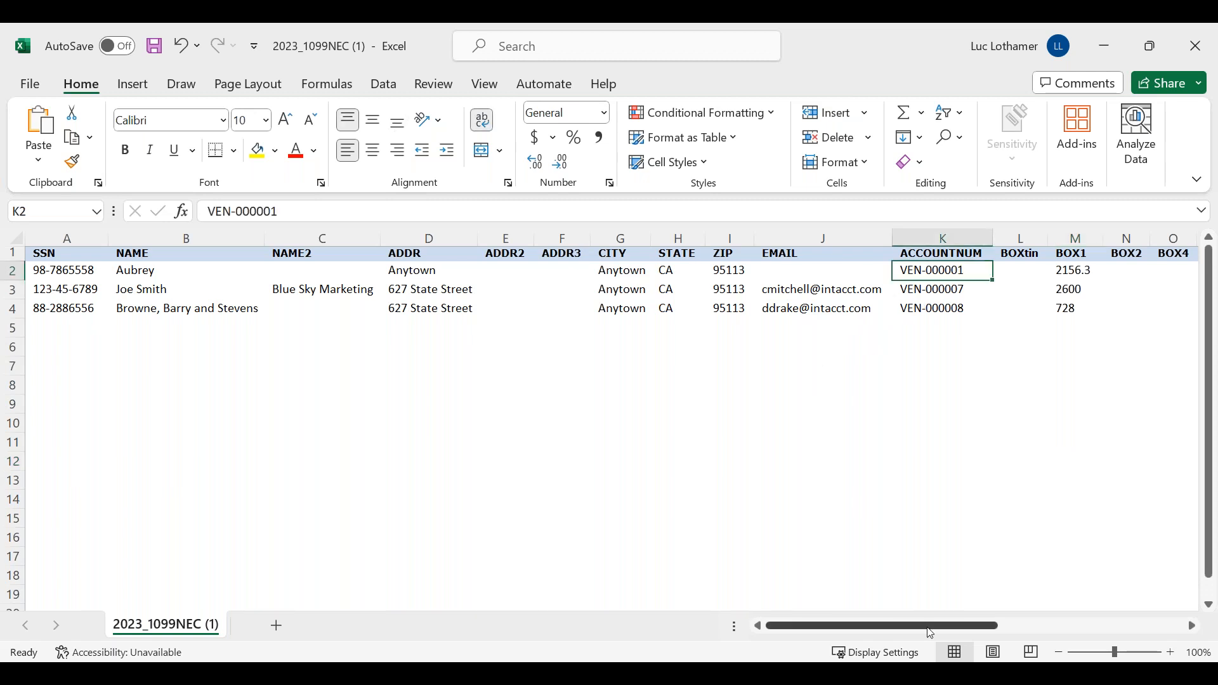
{"action": "left_click_drag", "start_coordinate": [931, 633], "coordinate": [1039, 633]}
{"action": "left_click", "coordinate": [530, 269]}
{"action": "left_click", "coordinate": [533, 292]}
{"action": "left_click", "coordinate": [534, 312]}
{"action": "left_click", "coordinate": [539, 273]}
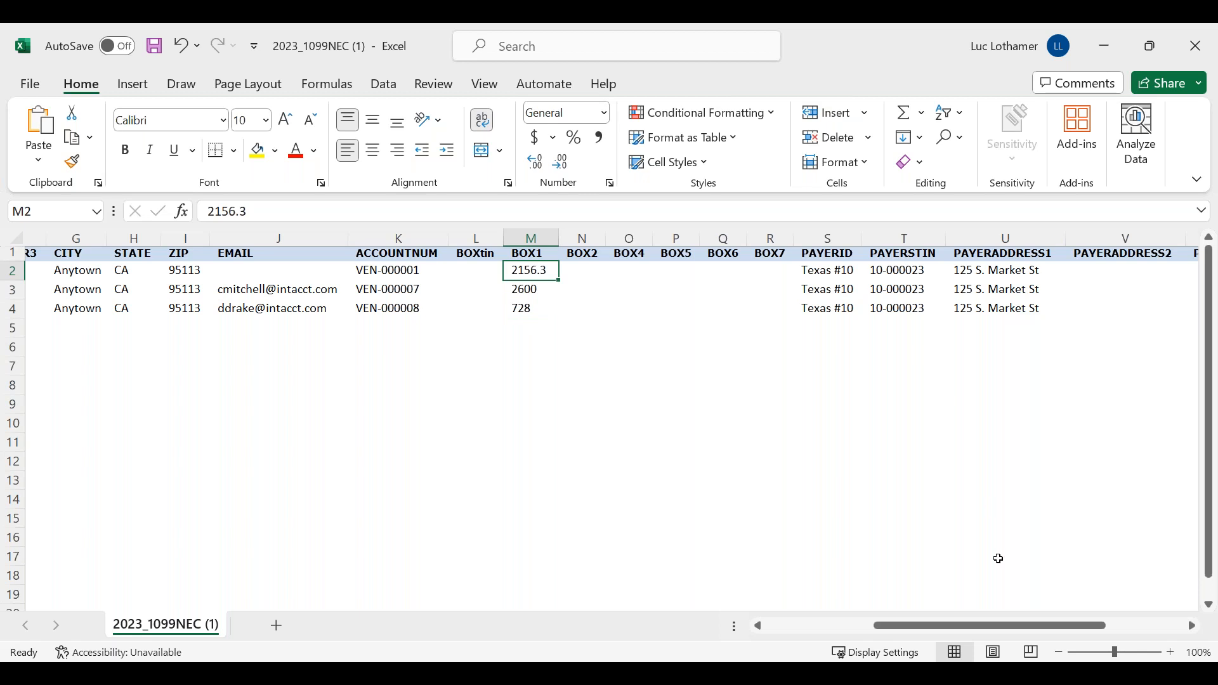
{"action": "left_click_drag", "start_coordinate": [1007, 629], "coordinate": [1080, 636]}
{"action": "left_click_drag", "start_coordinate": [530, 272], "coordinate": [550, 312]}
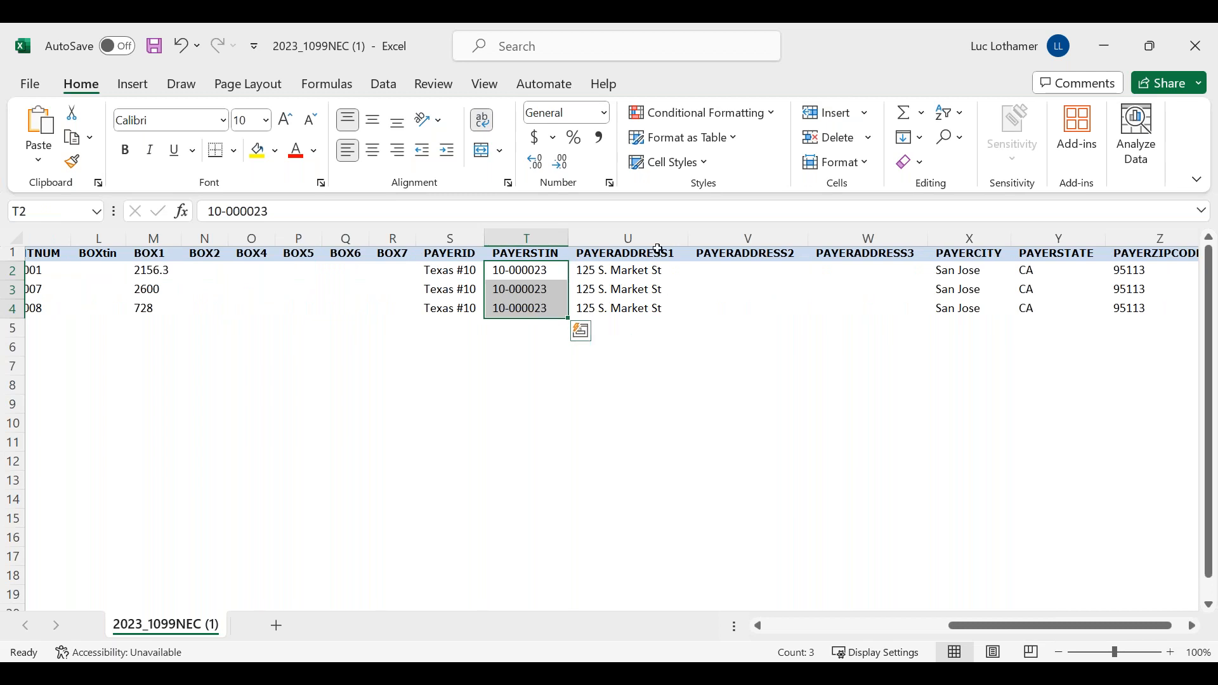
{"action": "left_click_drag", "start_coordinate": [989, 624], "coordinate": [864, 629]}
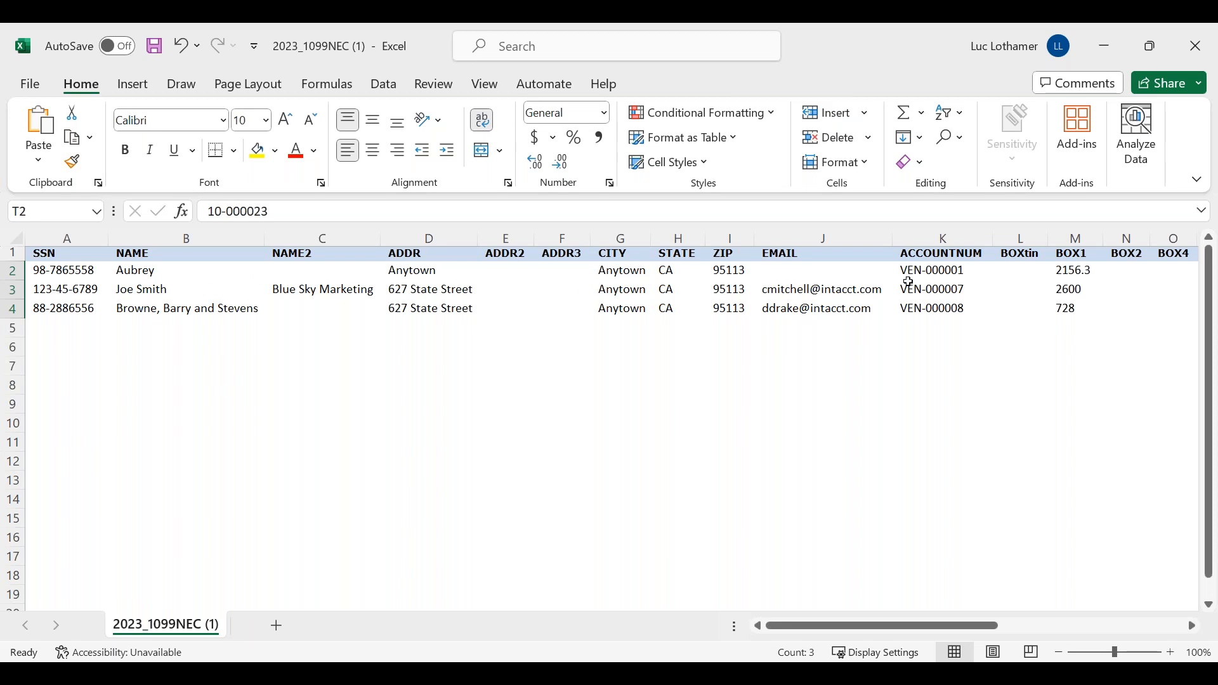
{"action": "left_click", "coordinate": [1196, 47]}
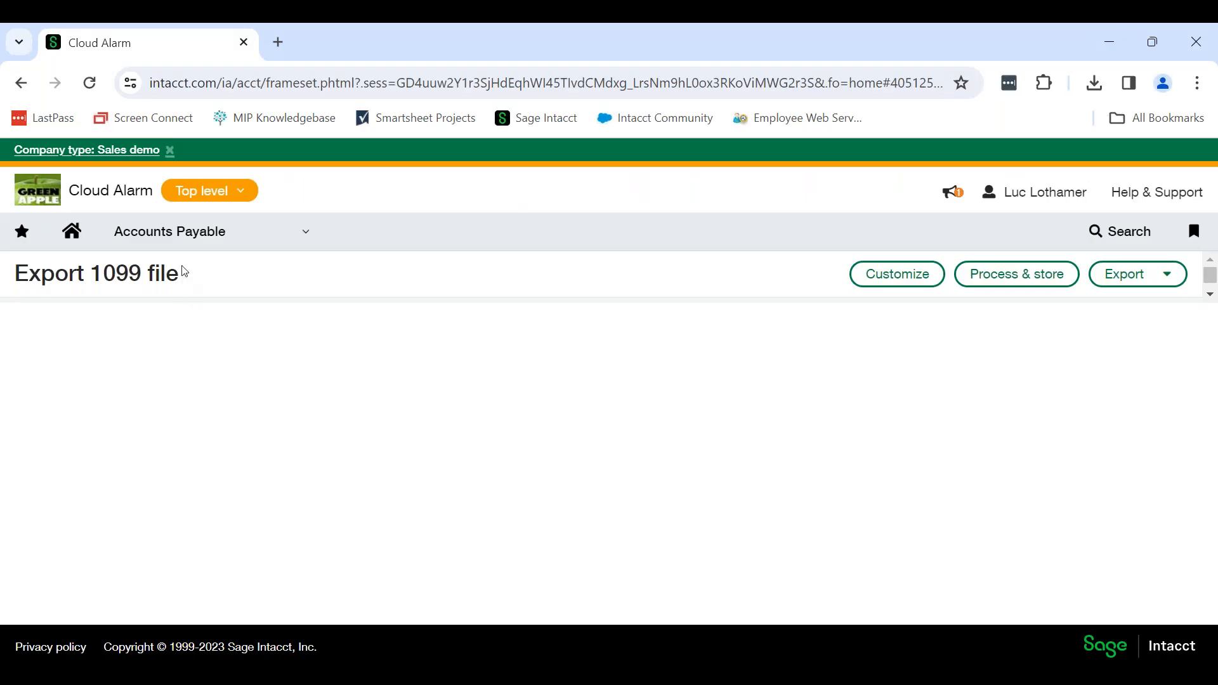
Open the Print 1099 form page in Accounts Payable, and set the year ending to 2023.
{"action": "left_click", "coordinate": [194, 235]}
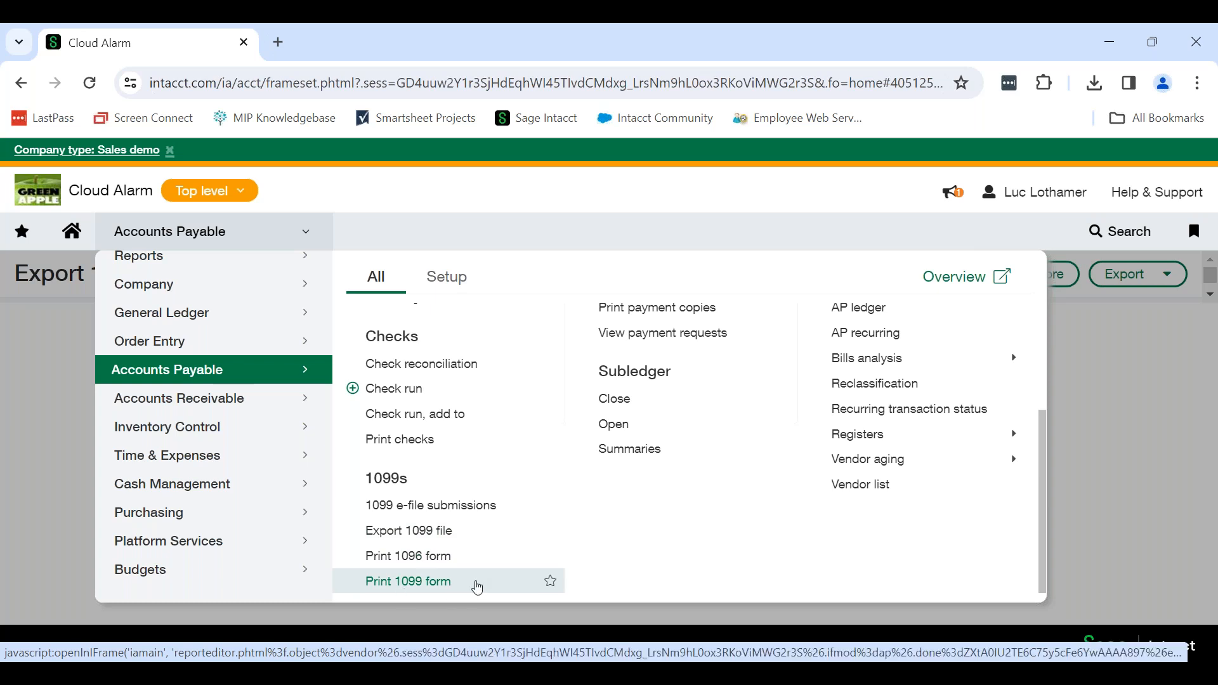
{"action": "left_click", "coordinate": [477, 587]}
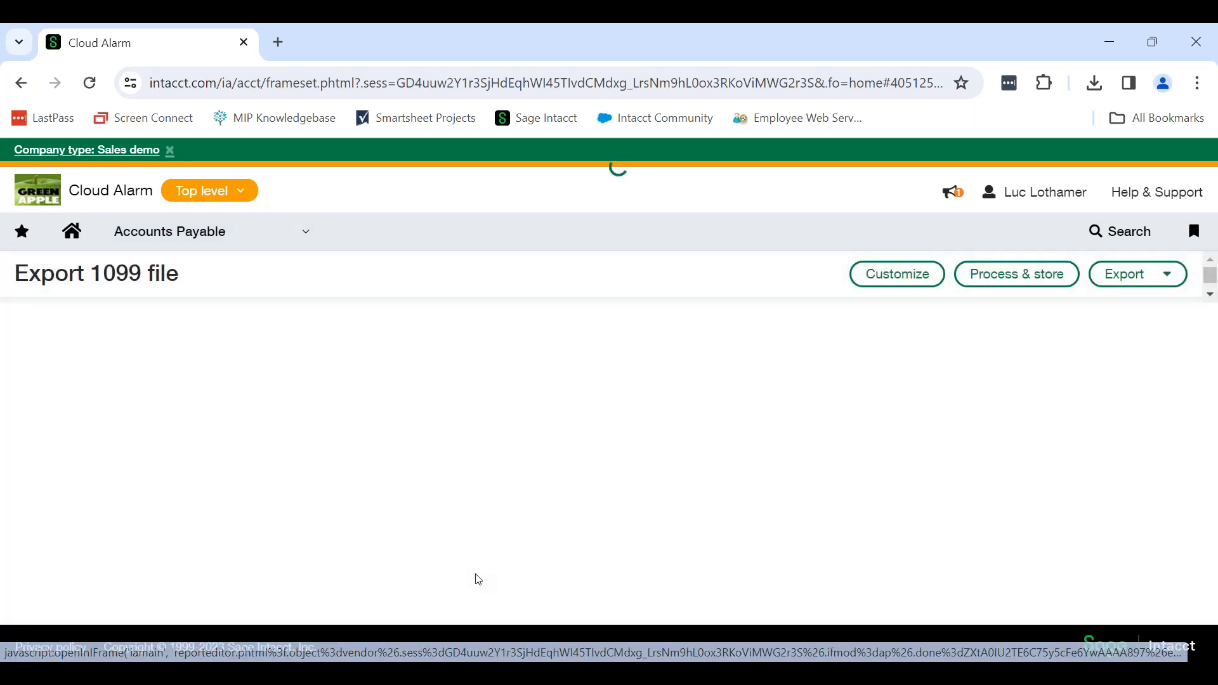
{"action": "left_click", "coordinate": [310, 384]}
{"action": "left_click", "coordinate": [276, 437]}
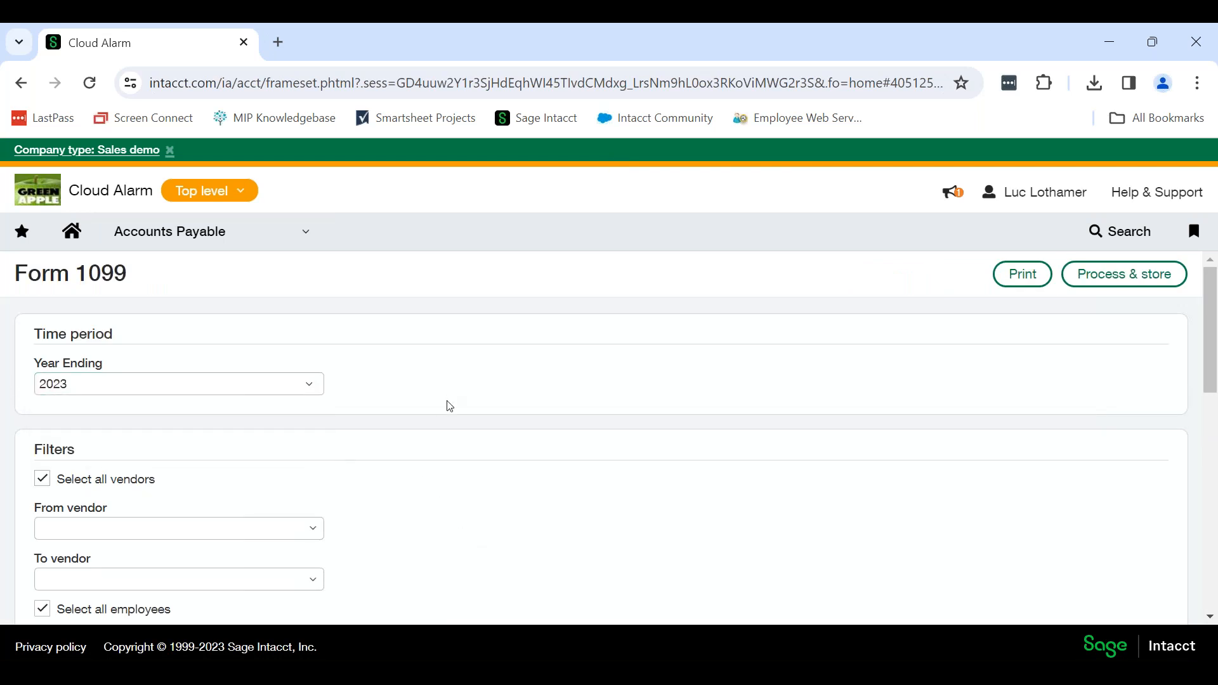
Exclude credit card payments from the printed 1099 forms, and limit them to the entity 10--Texas #10.
{"action": "scroll", "coordinate": [448, 409], "scroll_direction": "down", "scroll_amount": 1}
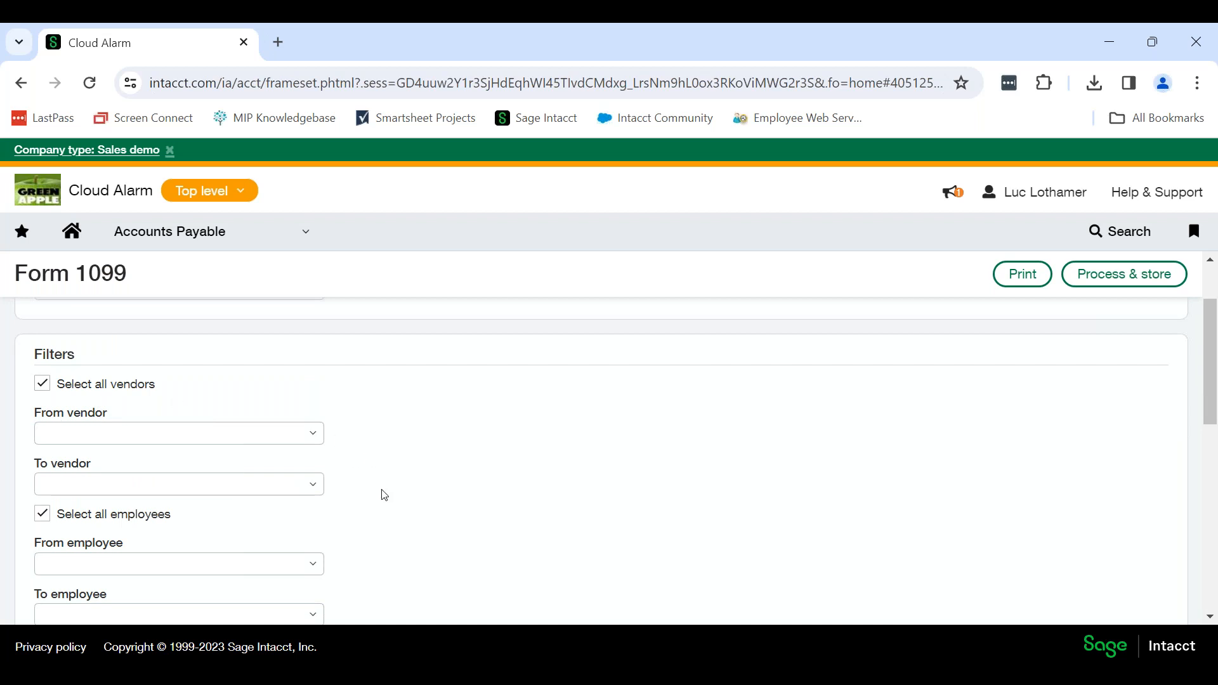
{"action": "scroll", "coordinate": [385, 493], "scroll_direction": "down", "scroll_amount": 1}
{"action": "scroll", "coordinate": [387, 493], "scroll_direction": "down", "scroll_amount": 1}
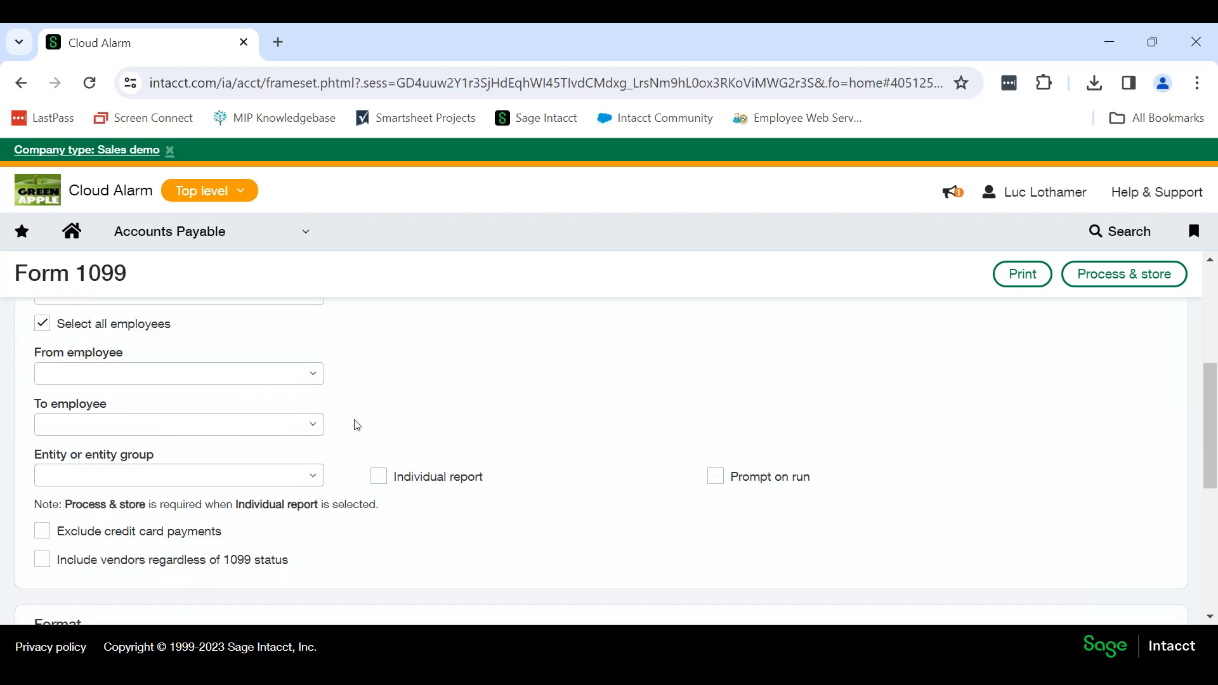
{"action": "scroll", "coordinate": [443, 454], "scroll_direction": "down", "scroll_amount": 1}
{"action": "left_click", "coordinate": [56, 433]}
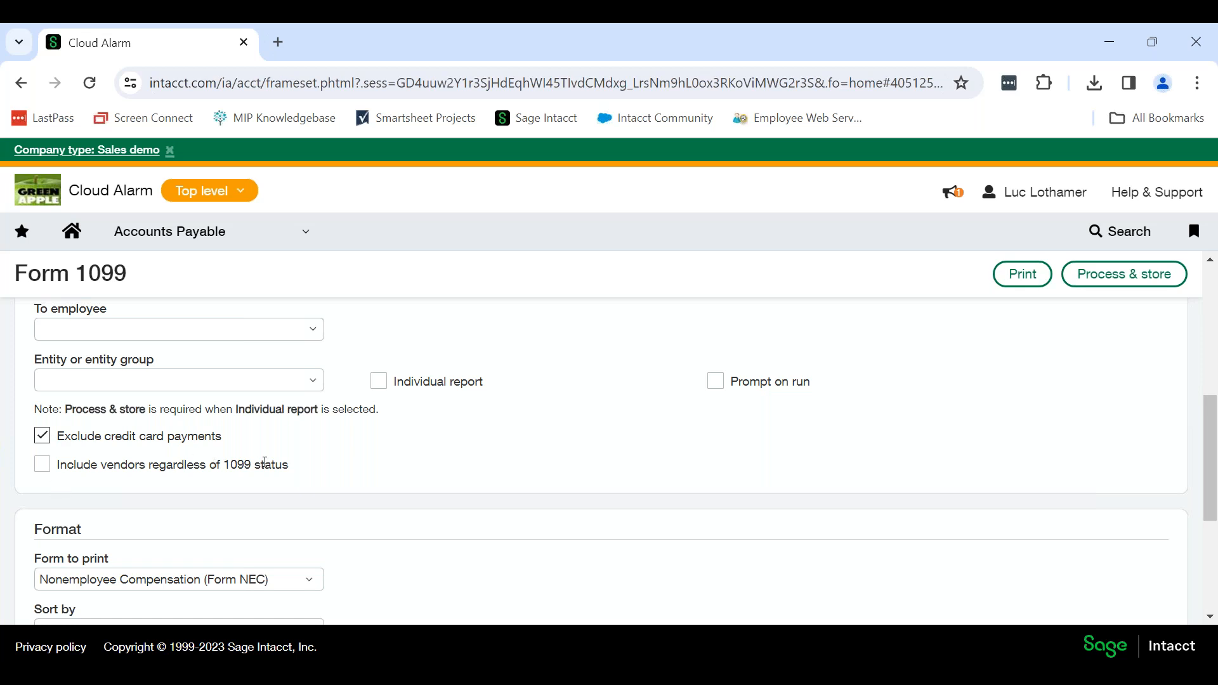
{"action": "left_click", "coordinate": [315, 382]}
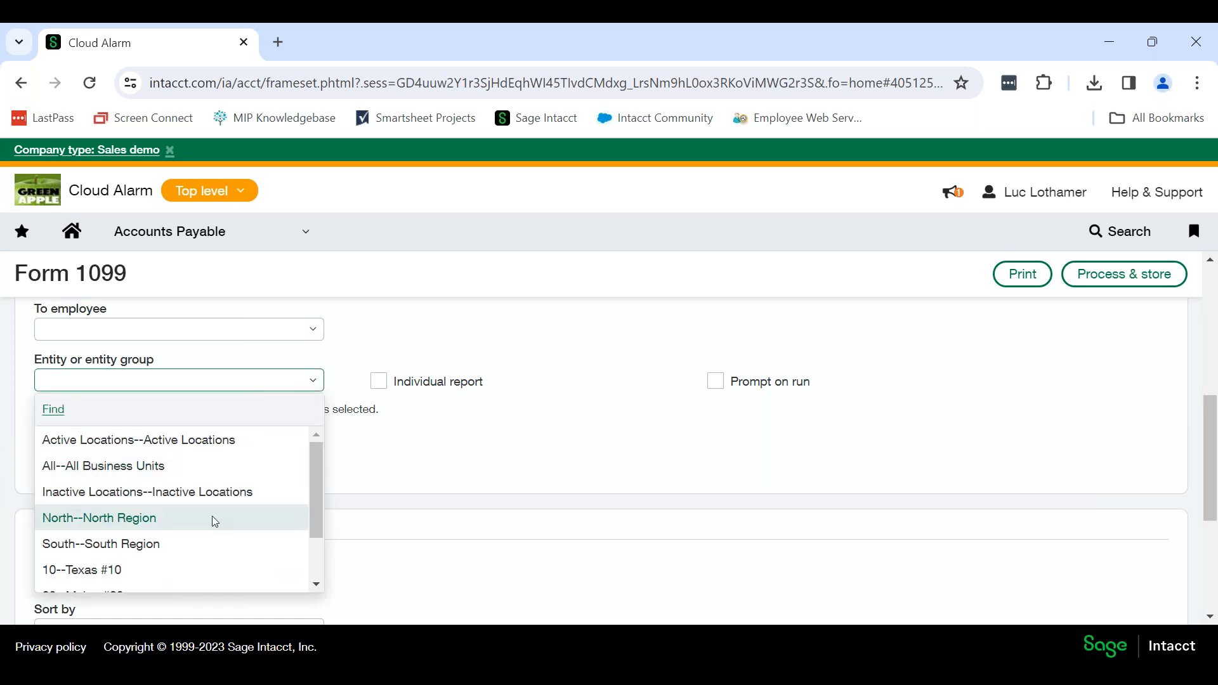
{"action": "left_click", "coordinate": [200, 569]}
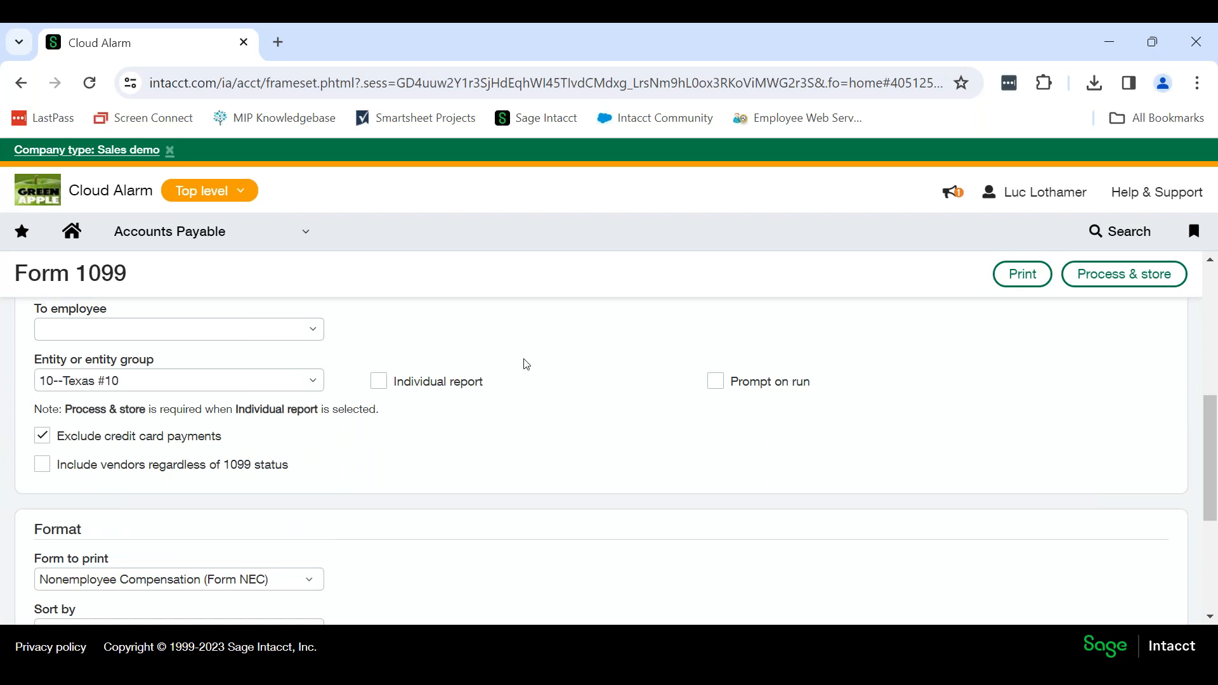
Keep Nonemployee Compensation (Form NEC) as the form to print, and sort by Vendor name or employee name.
{"action": "scroll", "coordinate": [726, 491], "scroll_direction": "down", "scroll_amount": 1}
{"action": "scroll", "coordinate": [593, 446], "scroll_direction": "down", "scroll_amount": 3}
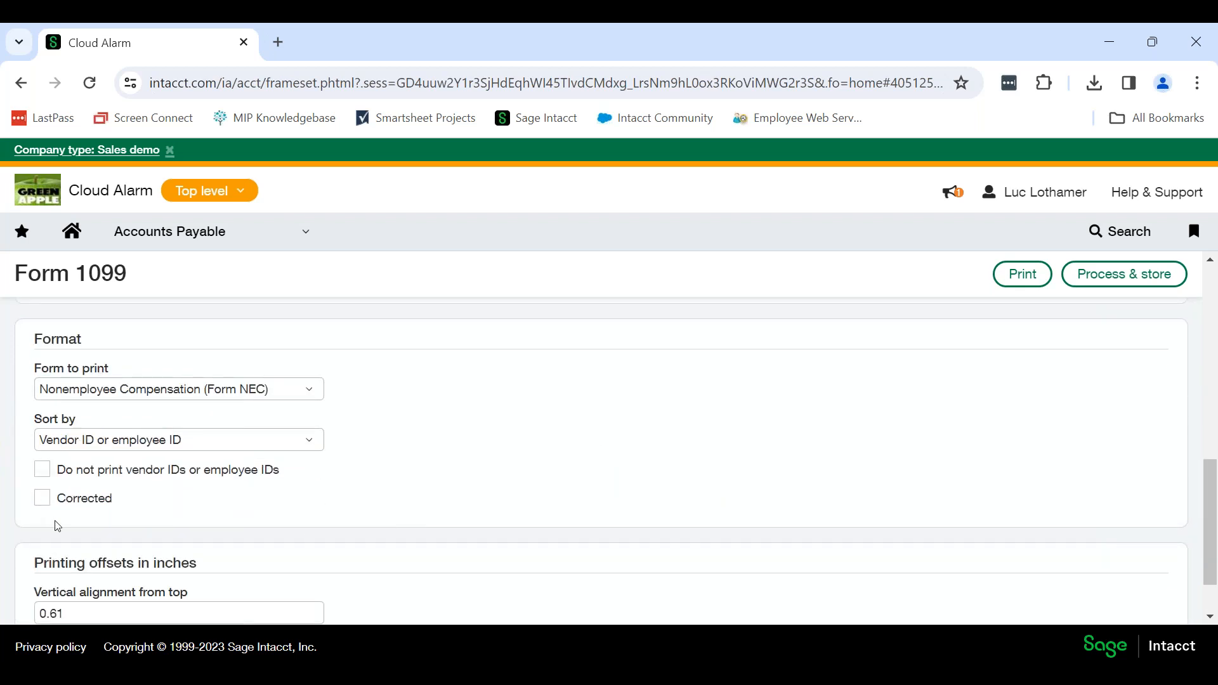
{"action": "left_click", "coordinate": [318, 394]}
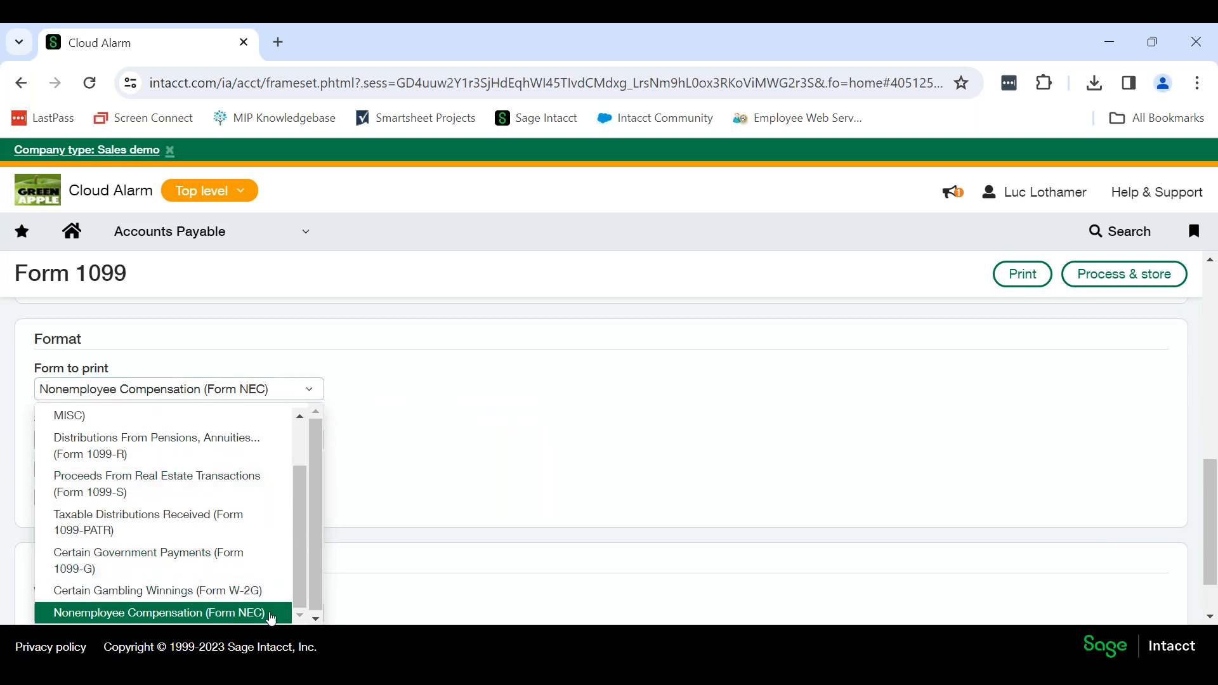
{"action": "left_click", "coordinate": [509, 472]}
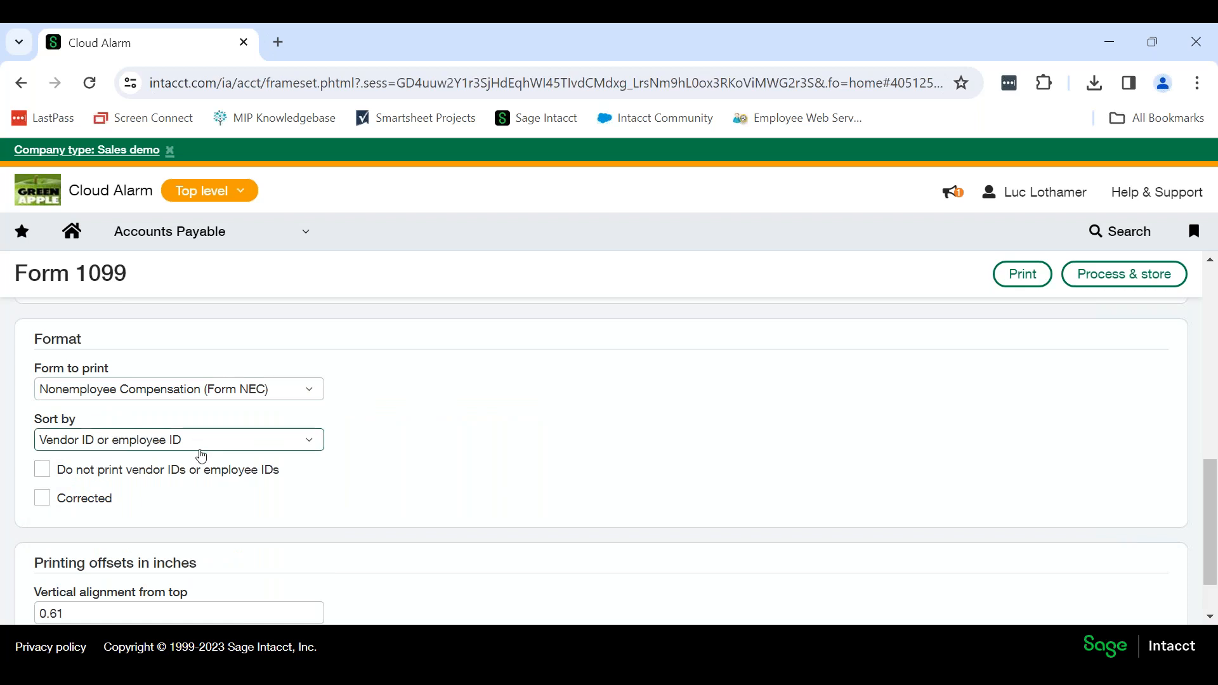
{"action": "left_click", "coordinate": [307, 441]}
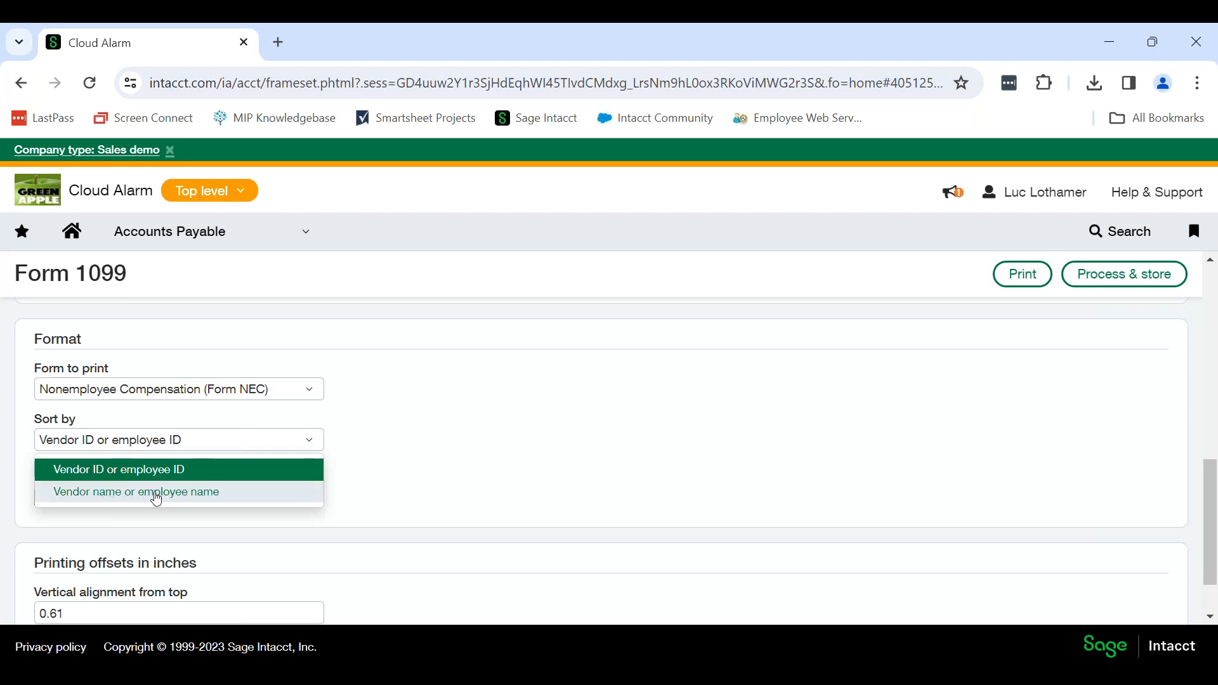
{"action": "left_click", "coordinate": [84, 493]}
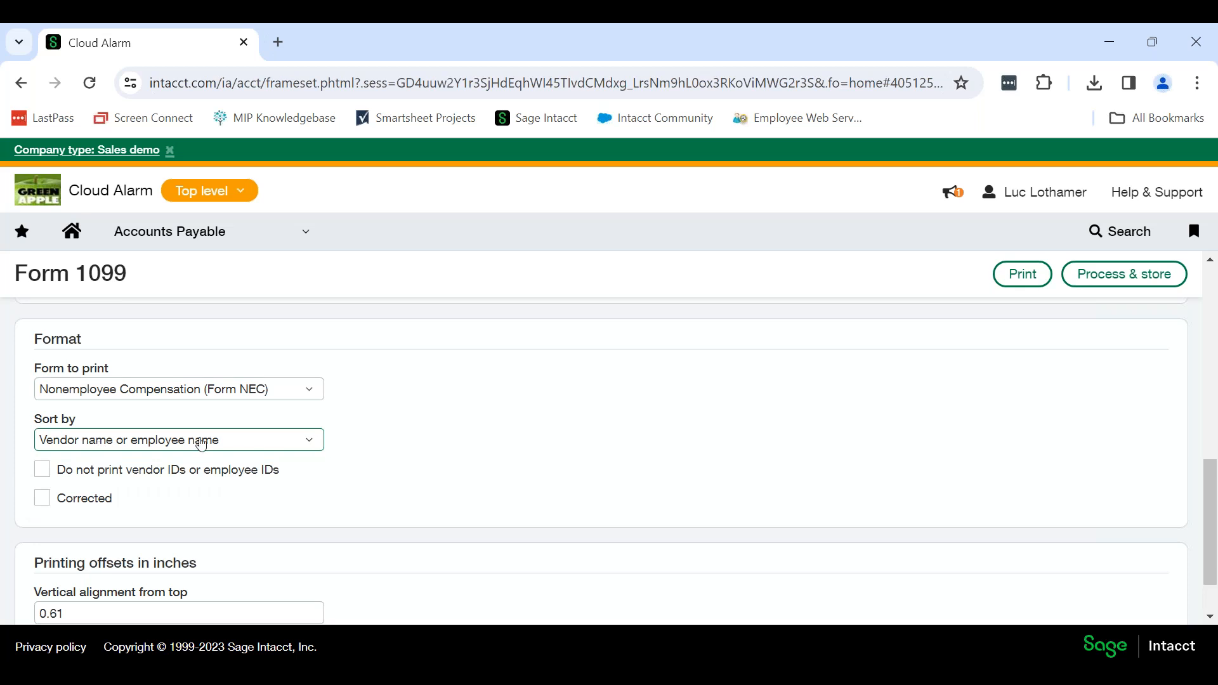
{"action": "left_click", "coordinate": [364, 469]}
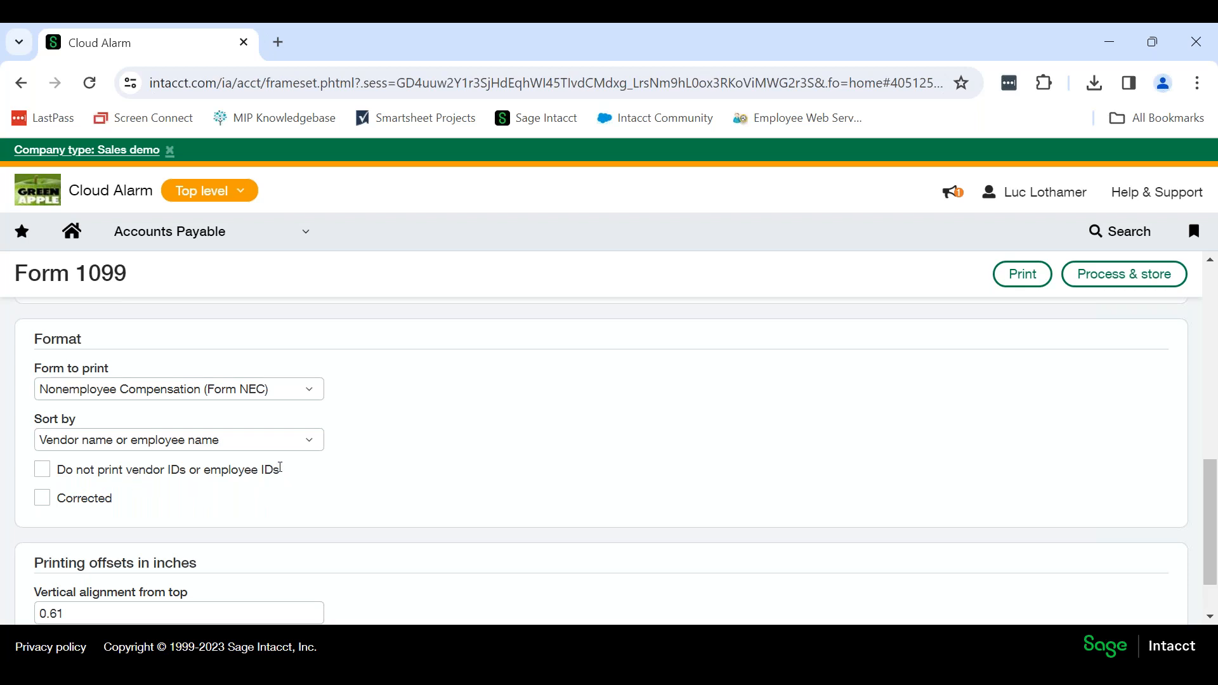
{"action": "left_click", "coordinate": [42, 470]}
{"action": "left_click", "coordinate": [42, 470]}
{"action": "left_click", "coordinate": [42, 498]}
{"action": "left_click", "coordinate": [42, 501]}
Check the printing offsets, and generate the printable 1099-NEC forms for 2023.
{"action": "scroll", "coordinate": [657, 447], "scroll_direction": "down", "scroll_amount": 1}
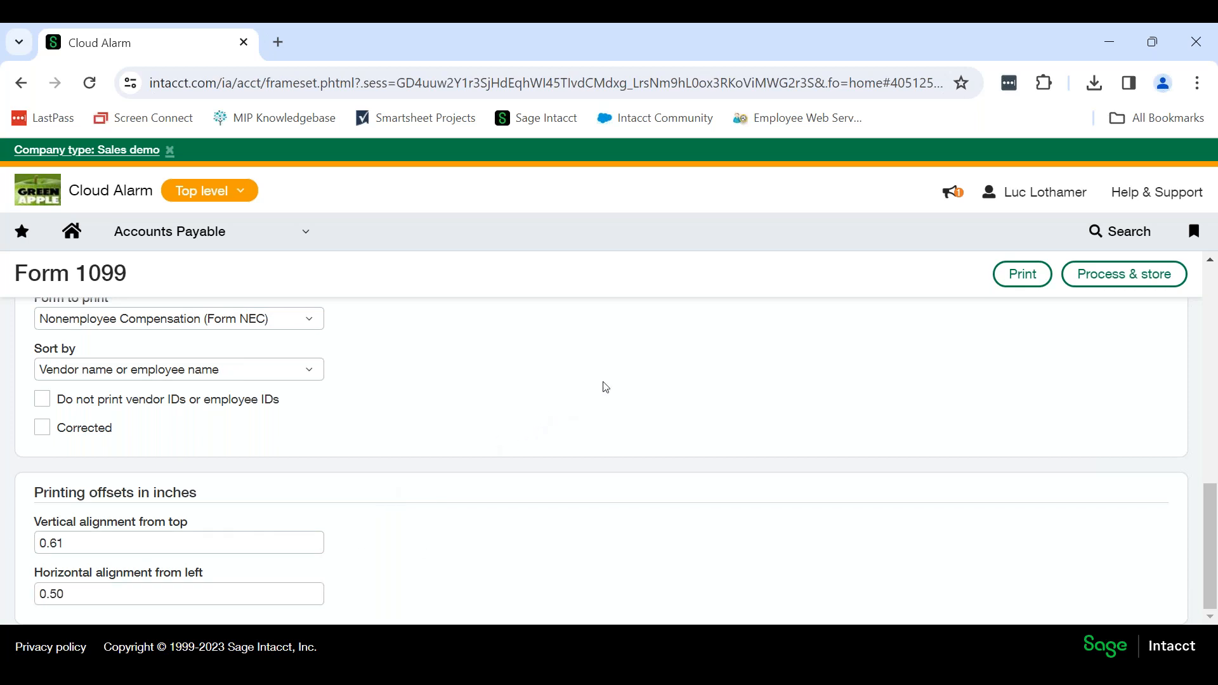
{"action": "scroll", "coordinate": [604, 387], "scroll_direction": "up", "scroll_amount": 7}
{"action": "scroll", "coordinate": [604, 387], "scroll_direction": "up", "scroll_amount": 3}
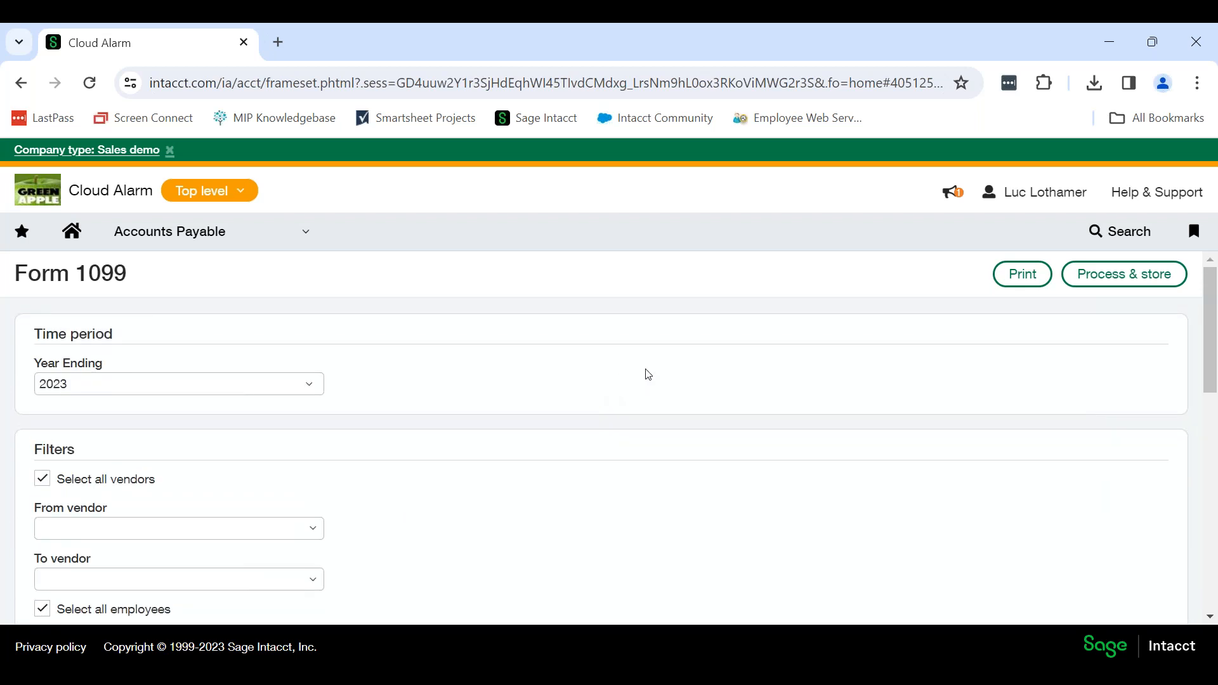
{"action": "left_click", "coordinate": [1023, 274]}
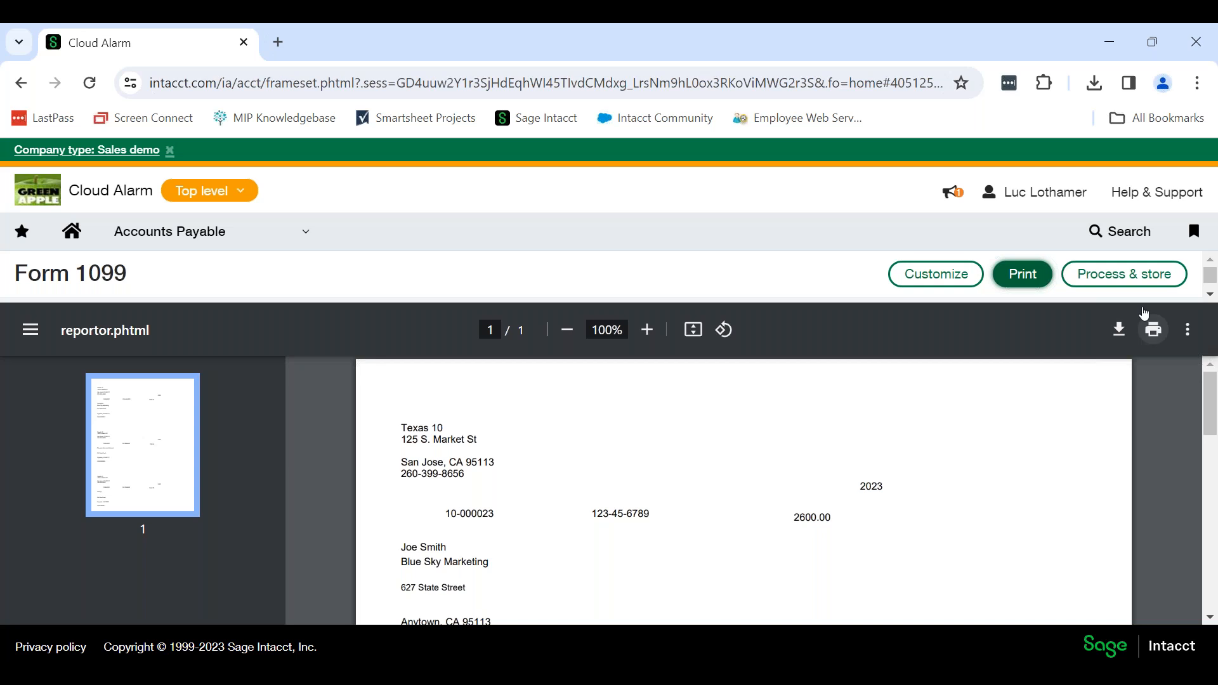
Examine the payer, recipient and amount details on each generated 1099-NEC form.
{"action": "scroll", "coordinate": [1028, 419], "scroll_direction": "down", "scroll_amount": 2}
{"action": "scroll", "coordinate": [1028, 419], "scroll_direction": "up", "scroll_amount": 2}
{"action": "scroll", "coordinate": [1009, 503], "scroll_direction": "down", "scroll_amount": 5}
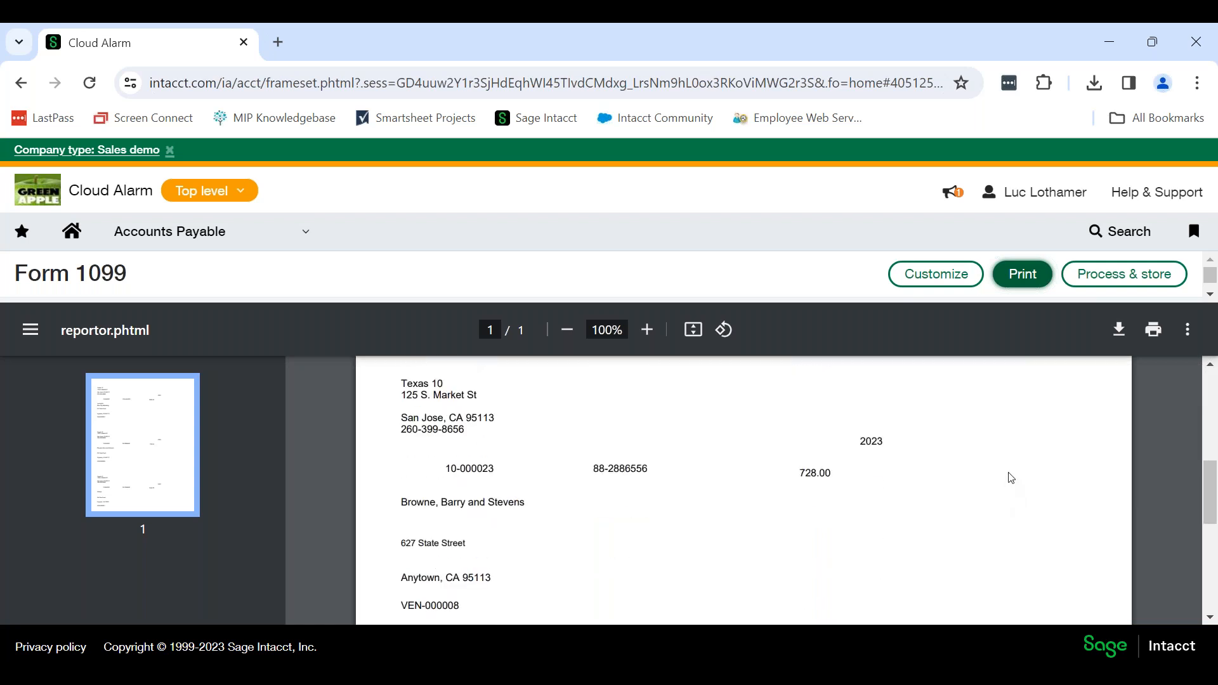
{"action": "scroll", "coordinate": [1011, 478], "scroll_direction": "down", "scroll_amount": 5}
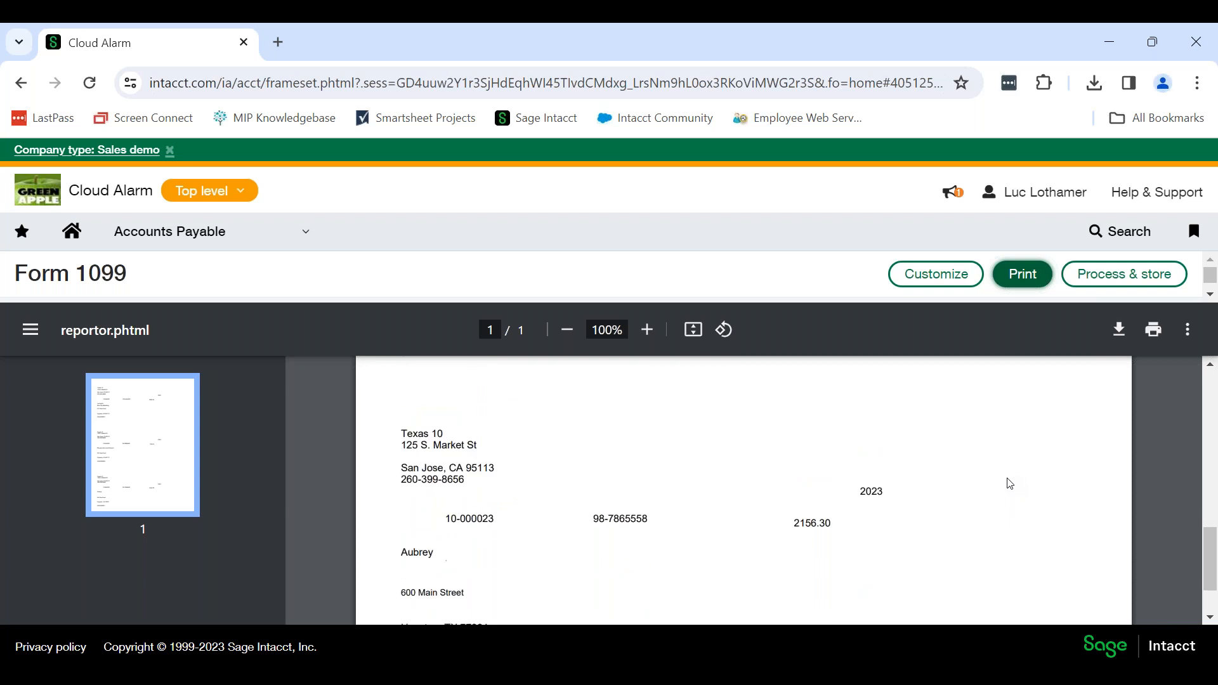
{"action": "scroll", "coordinate": [1009, 480], "scroll_direction": "down", "scroll_amount": 2}
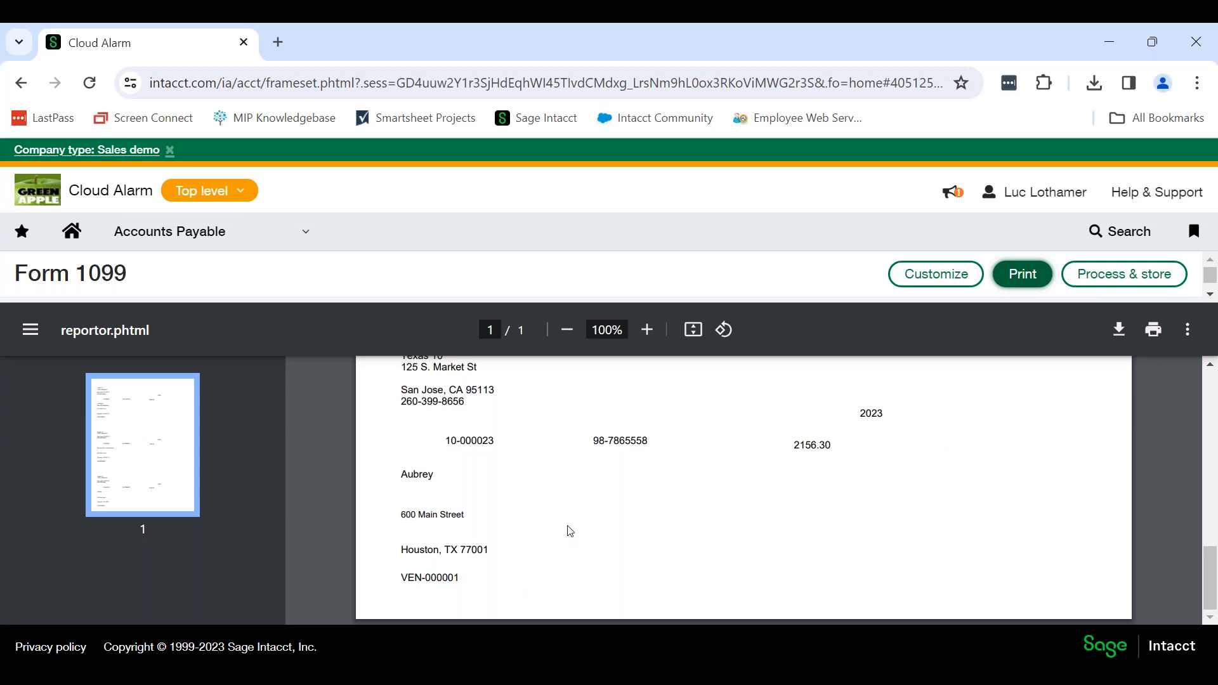
{"action": "scroll", "coordinate": [574, 516], "scroll_direction": "up", "scroll_amount": 4}
{"action": "scroll", "coordinate": [575, 519], "scroll_direction": "up", "scroll_amount": 8}
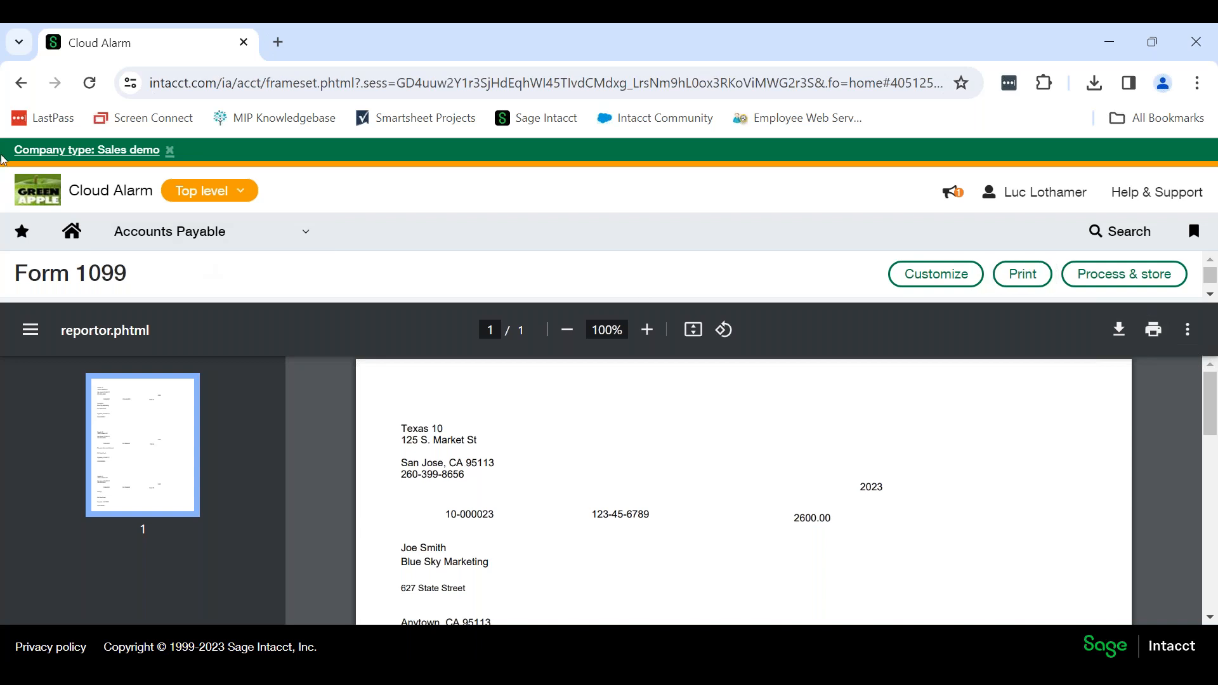
Open the Print 1096 form page in Accounts Payable, and set the year ending to 2023.
{"action": "left_click", "coordinate": [21, 83]}
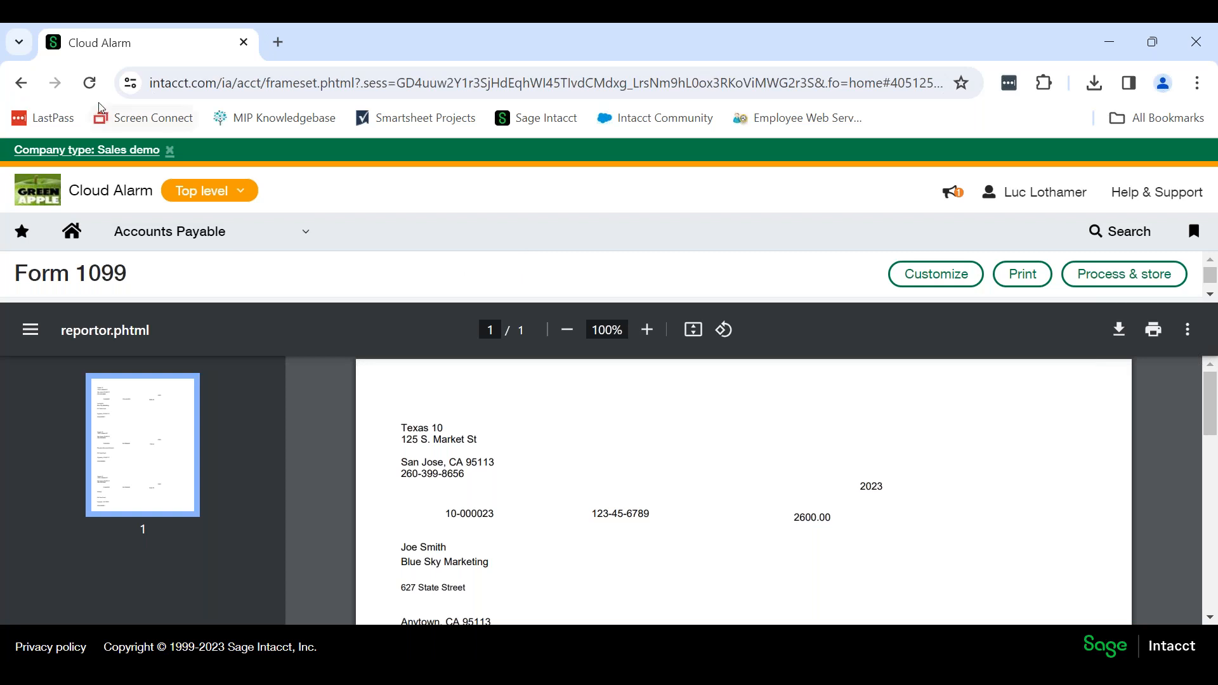
{"action": "left_click", "coordinate": [21, 83]}
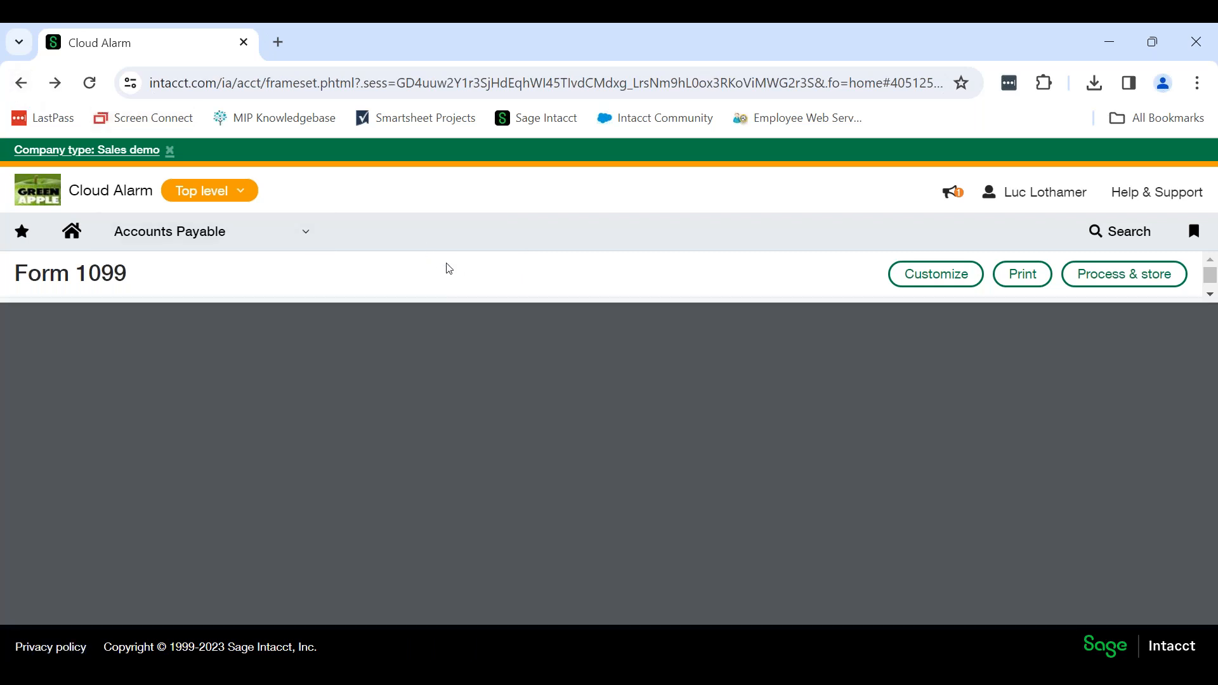
{"action": "left_click", "coordinate": [181, 240]}
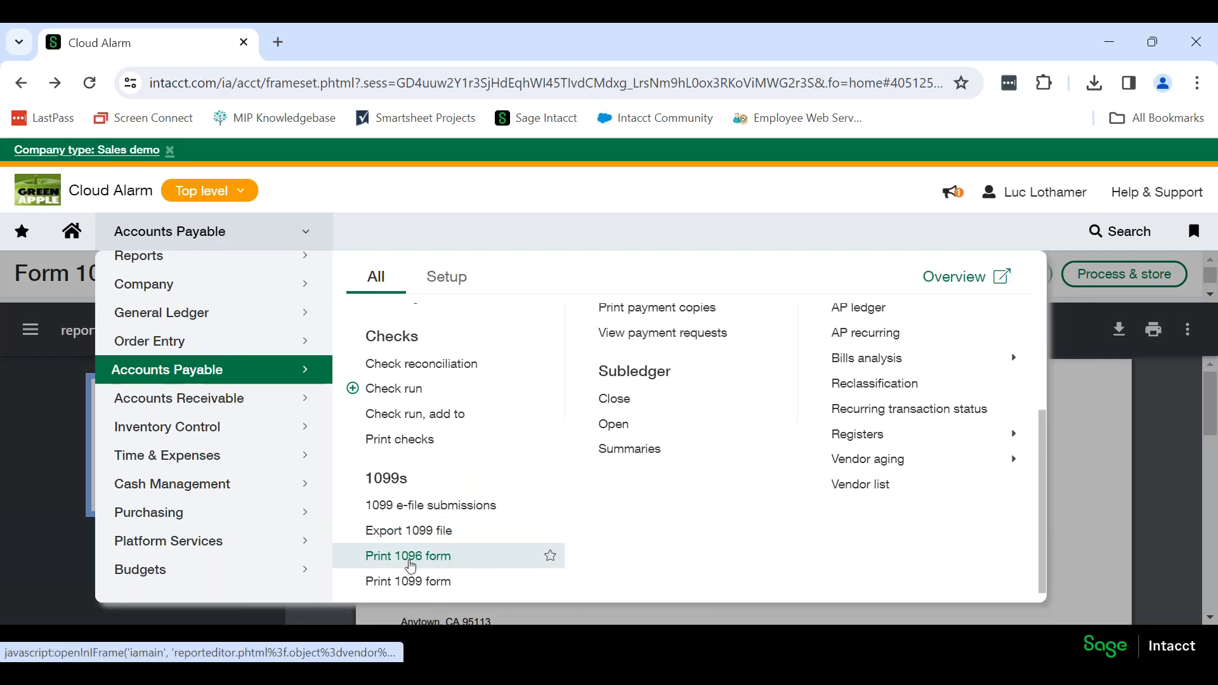
{"action": "left_click", "coordinate": [438, 558]}
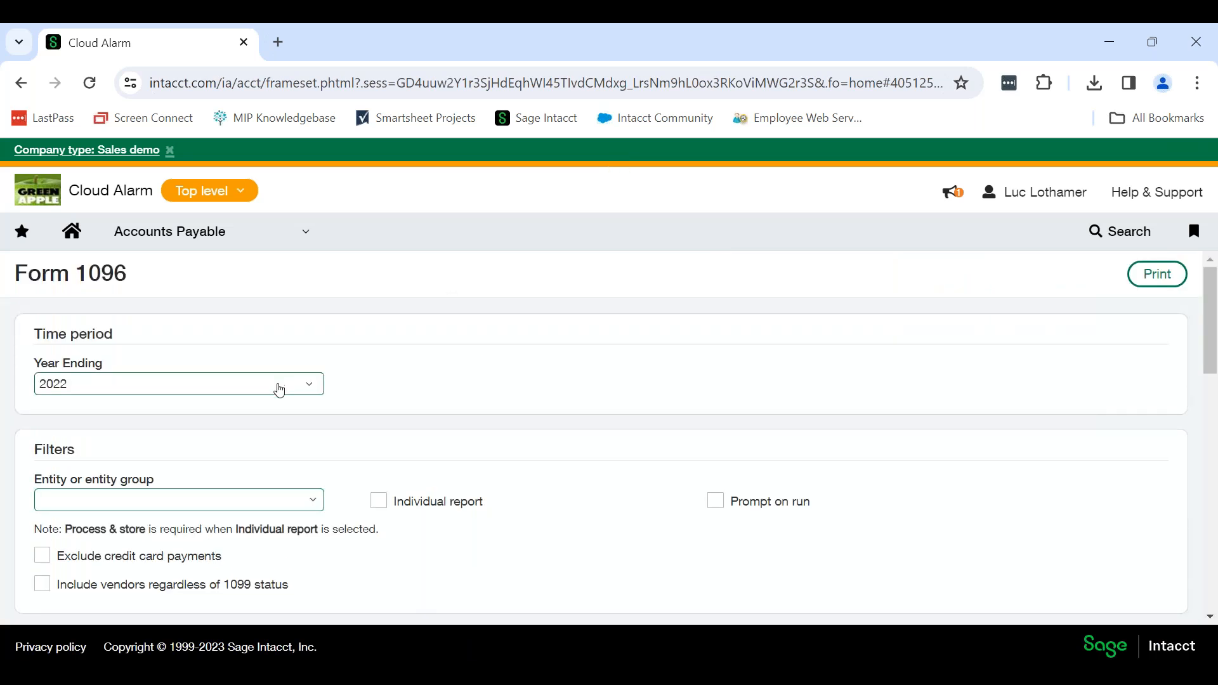
{"action": "left_click", "coordinate": [311, 388]}
{"action": "left_click", "coordinate": [302, 435]}
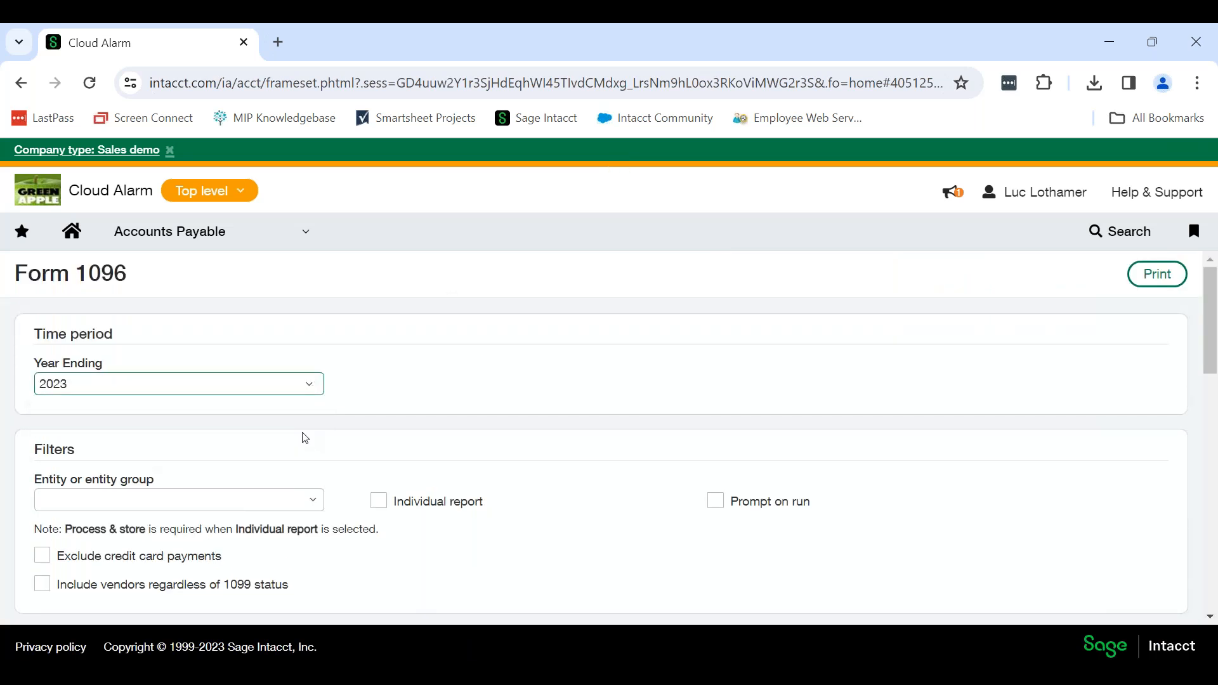
Limit the Form 1096 to the entity 10--Texas #10, and exclude credit card payments.
{"action": "scroll", "coordinate": [457, 374], "scroll_direction": "down", "scroll_amount": 2}
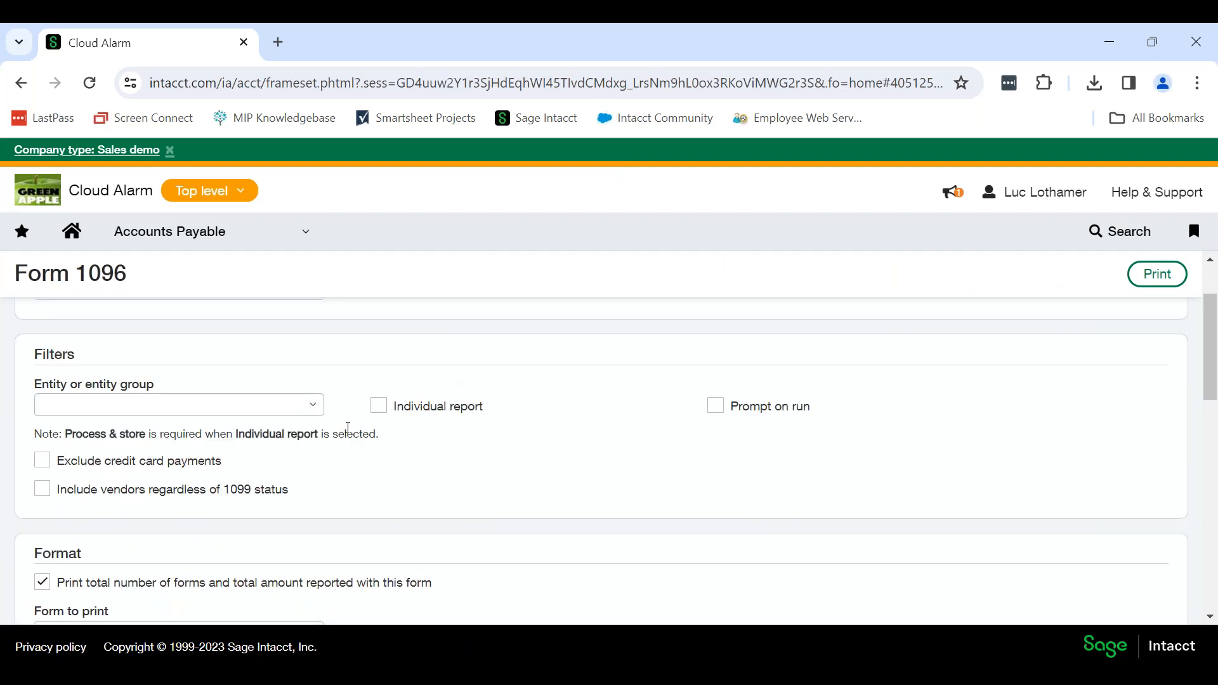
{"action": "left_click", "coordinate": [315, 410]}
{"action": "scroll", "coordinate": [166, 530], "scroll_direction": "down", "scroll_amount": 2}
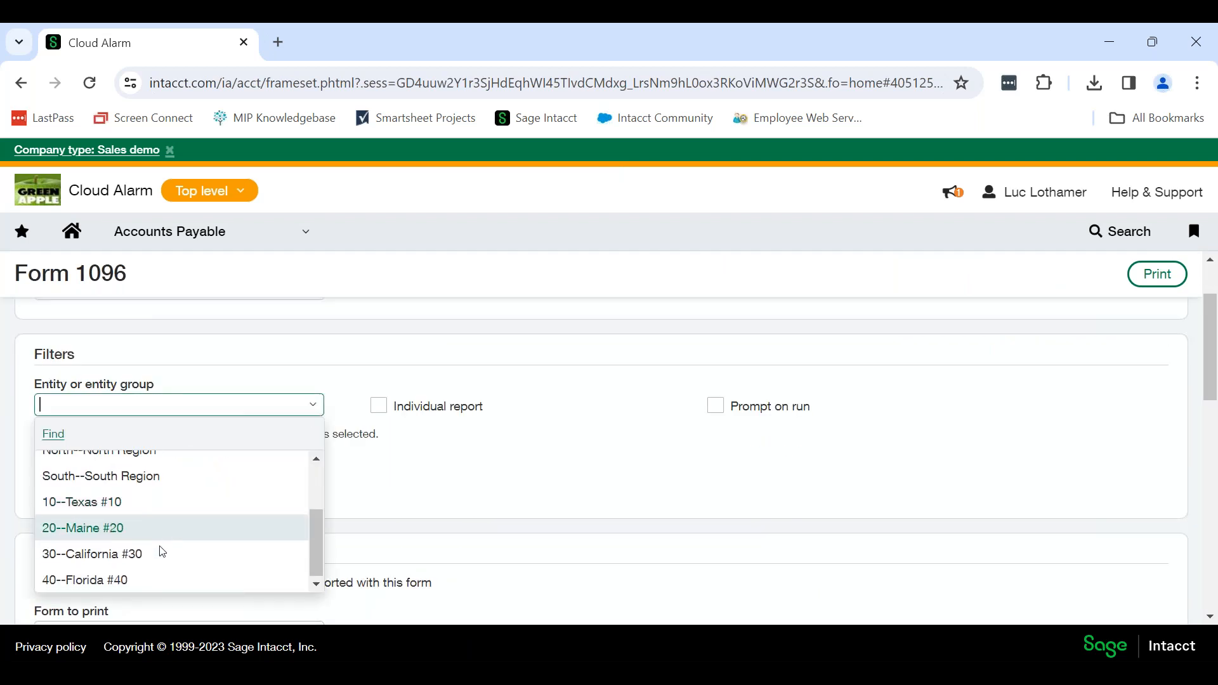
{"action": "left_click", "coordinate": [144, 510]}
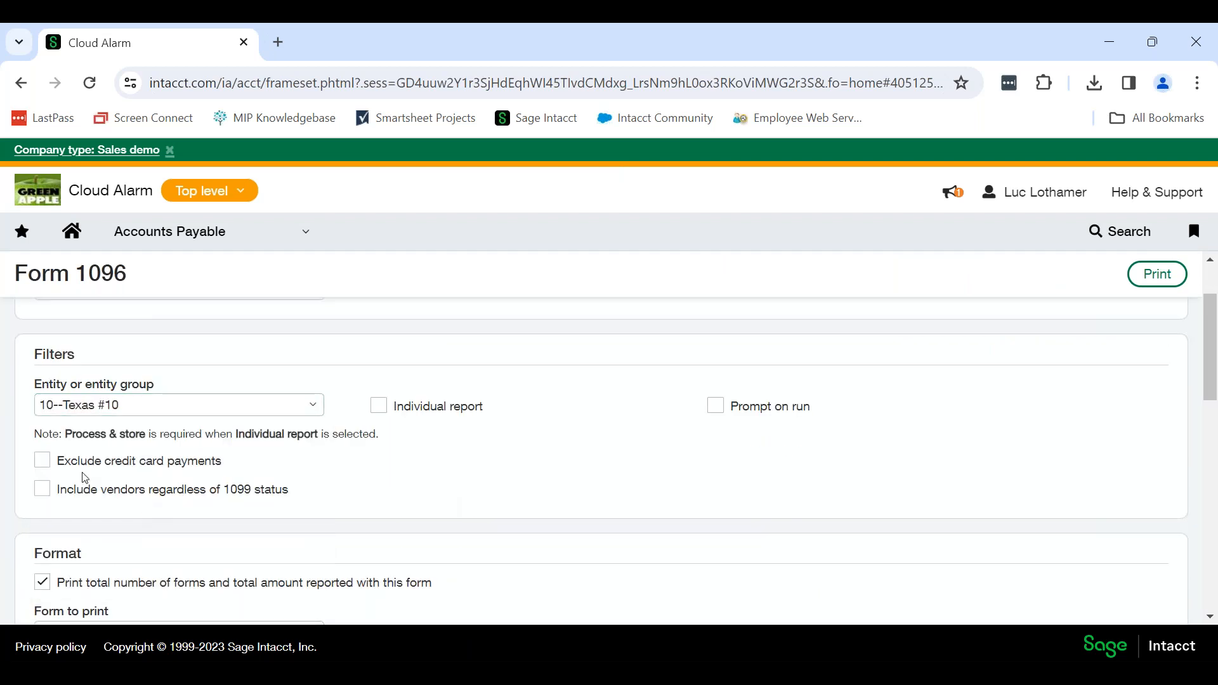
{"action": "left_click", "coordinate": [42, 461]}
Choose Nonemployee Compensation (Form NEC) as the form to print for the 1096.
{"action": "scroll", "coordinate": [470, 468], "scroll_direction": "down", "scroll_amount": 3}
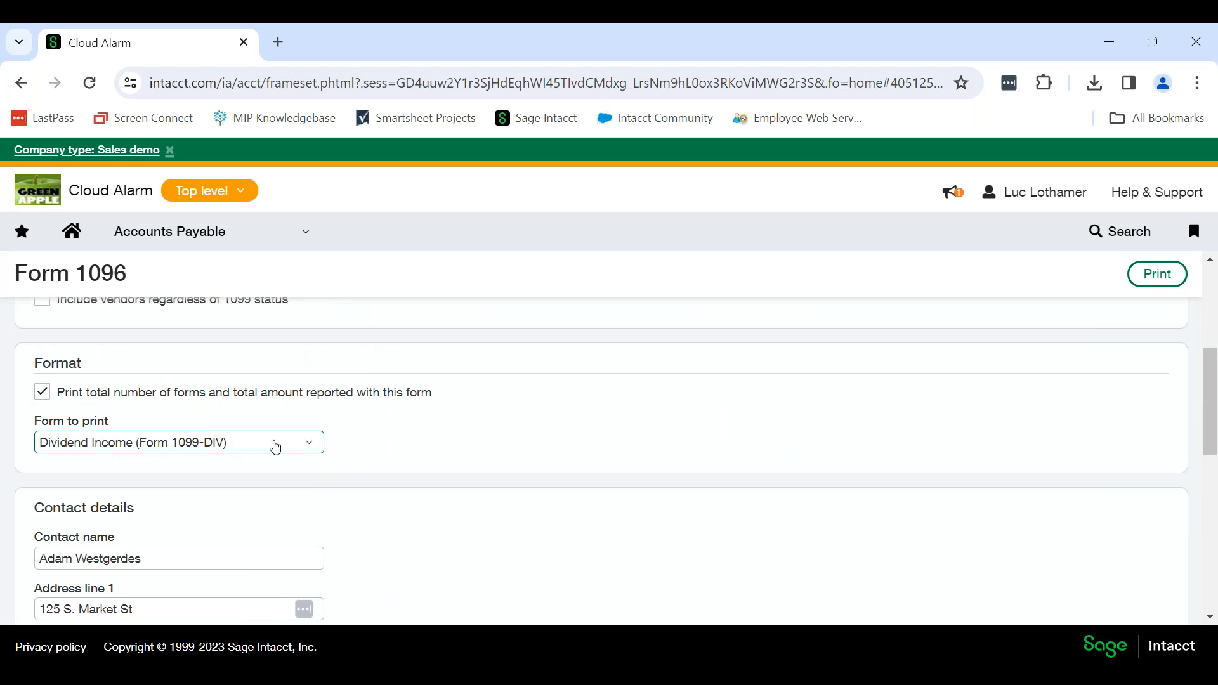
{"action": "left_click", "coordinate": [307, 451]}
{"action": "scroll", "coordinate": [253, 463], "scroll_direction": "down", "scroll_amount": 2}
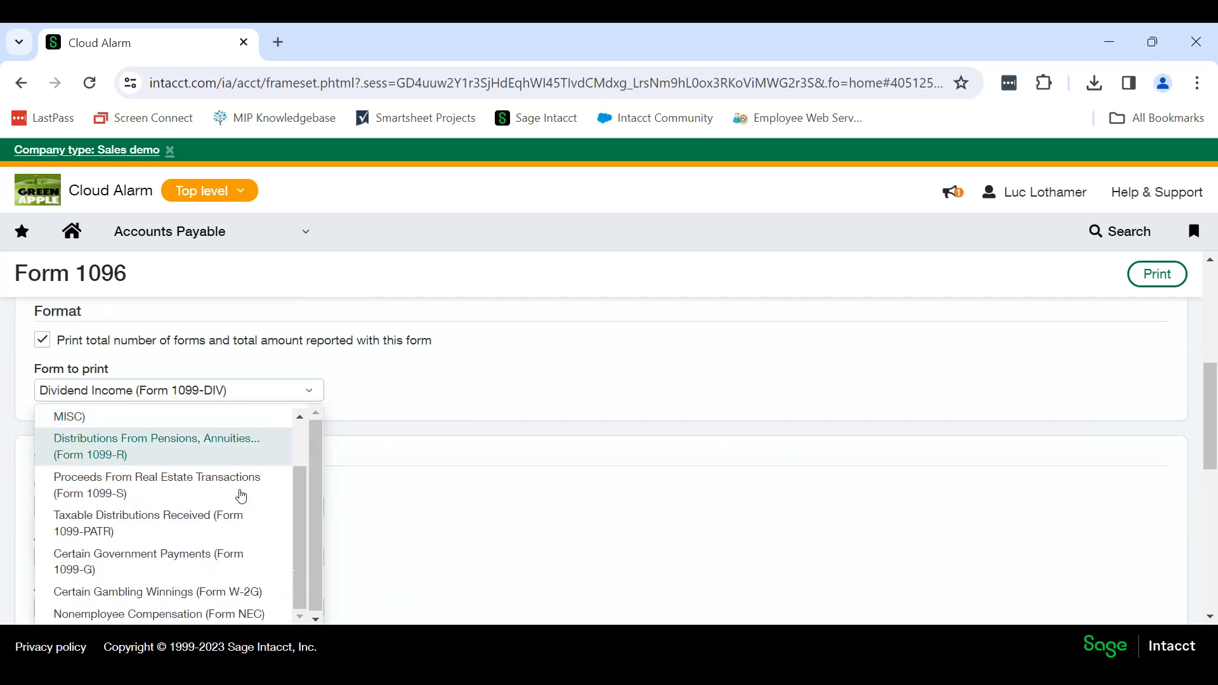
{"action": "left_click", "coordinate": [210, 614]}
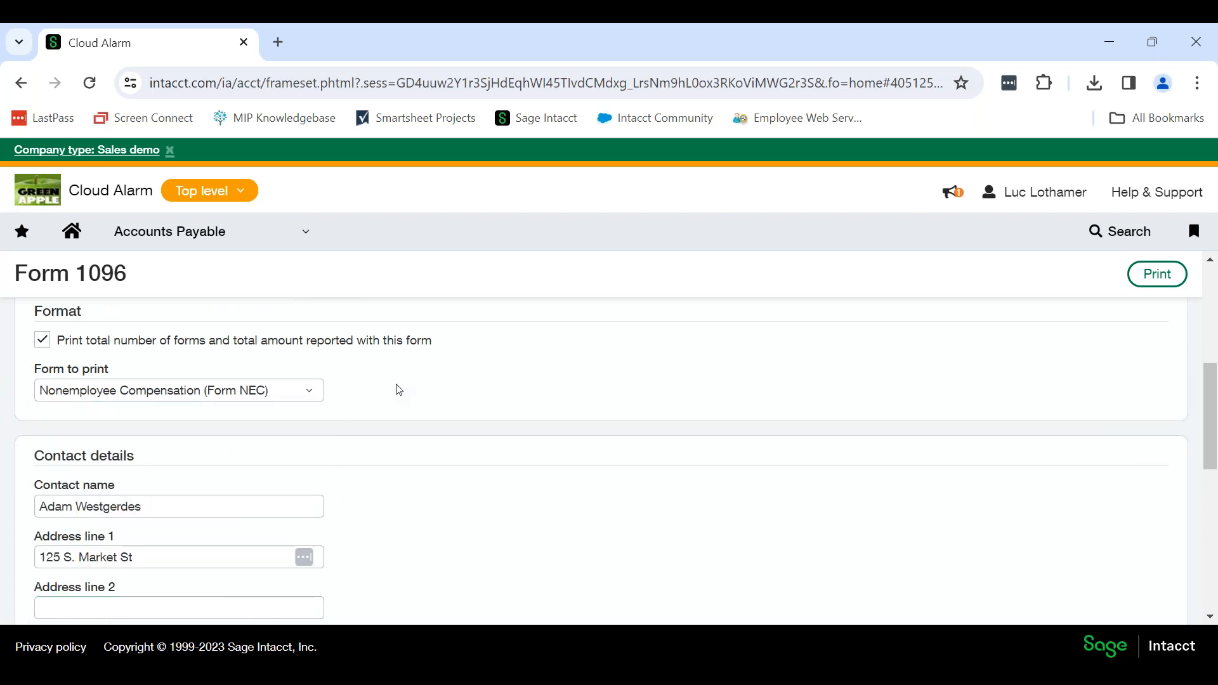
Review the contact details and the printing offsets set for the Form 1096.
{"action": "scroll", "coordinate": [401, 390], "scroll_direction": "down", "scroll_amount": 2}
{"action": "scroll", "coordinate": [397, 389], "scroll_direction": "down", "scroll_amount": 2}
{"action": "scroll", "coordinate": [49, 375], "scroll_direction": "up", "scroll_amount": 2}
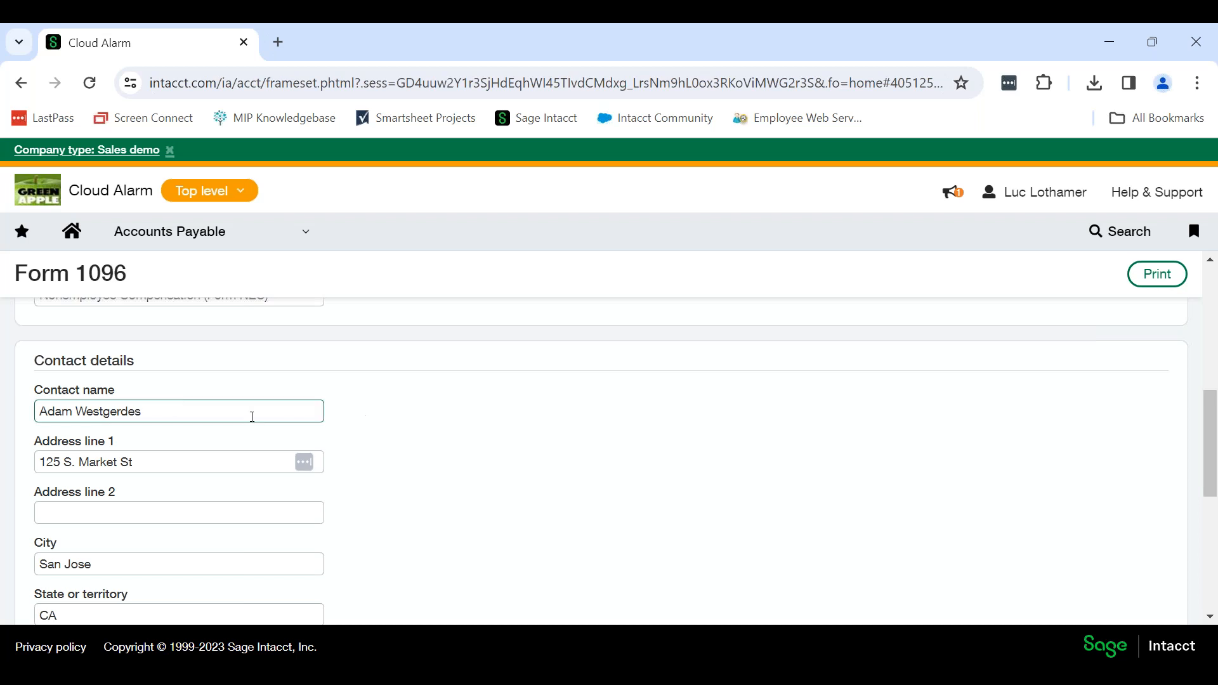
{"action": "scroll", "coordinate": [165, 454], "scroll_direction": "down", "scroll_amount": 1}
{"action": "scroll", "coordinate": [180, 437], "scroll_direction": "down", "scroll_amount": 4}
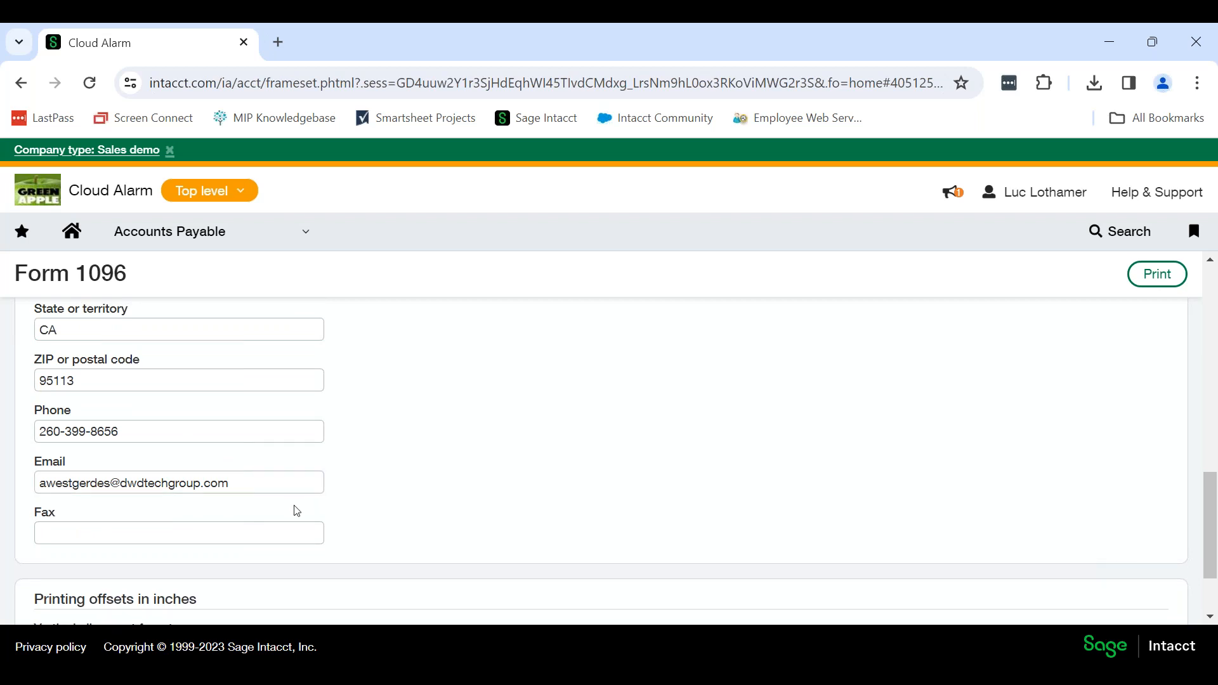
{"action": "scroll", "coordinate": [296, 510], "scroll_direction": "up", "scroll_amount": 4}
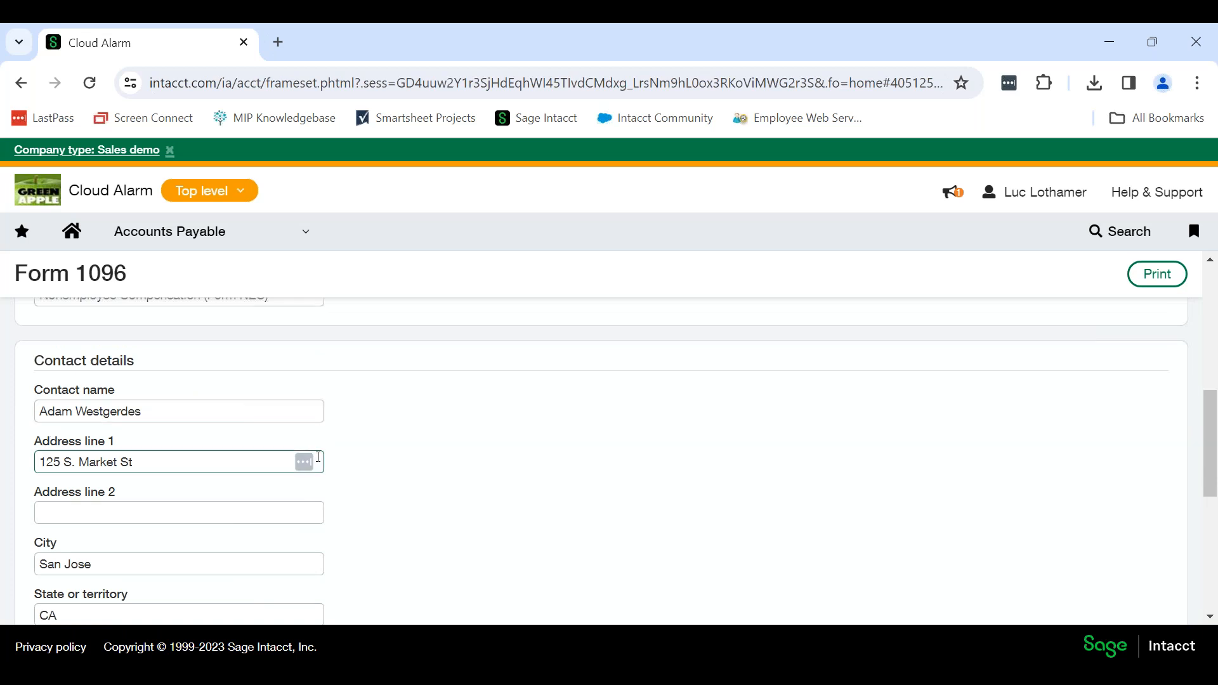
{"action": "left_click", "coordinate": [174, 405]}
{"action": "scroll", "coordinate": [365, 444], "scroll_direction": "down", "scroll_amount": 4}
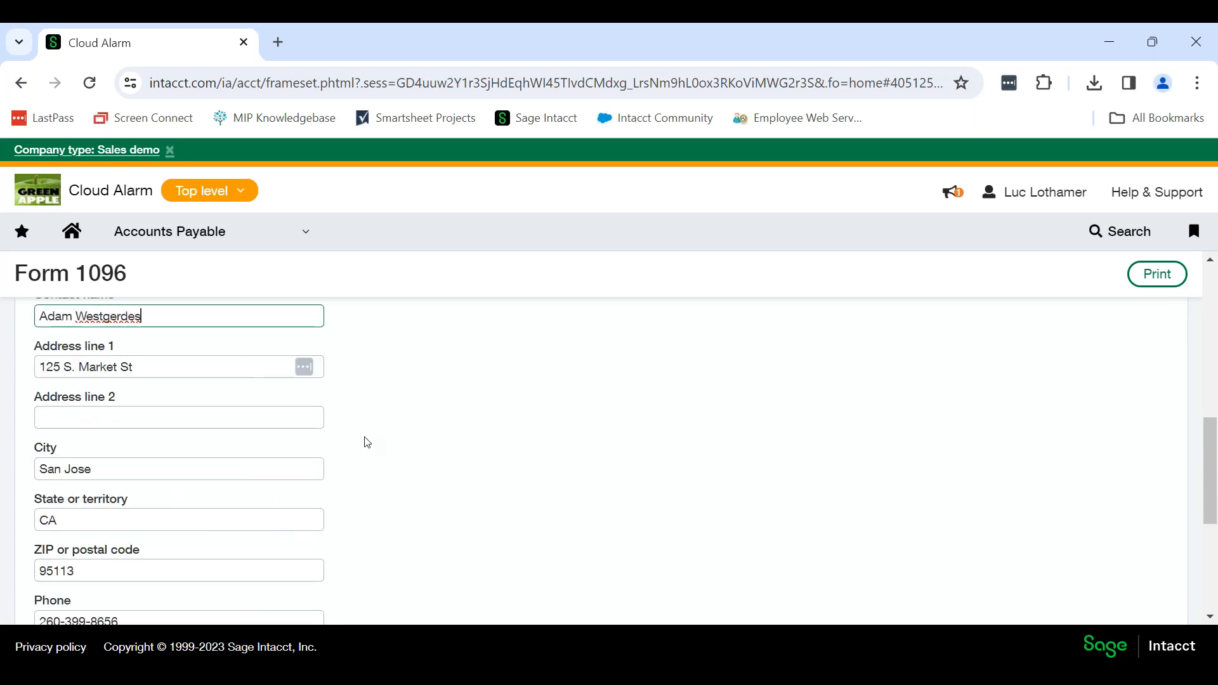
{"action": "scroll", "coordinate": [374, 473], "scroll_direction": "down", "scroll_amount": 2}
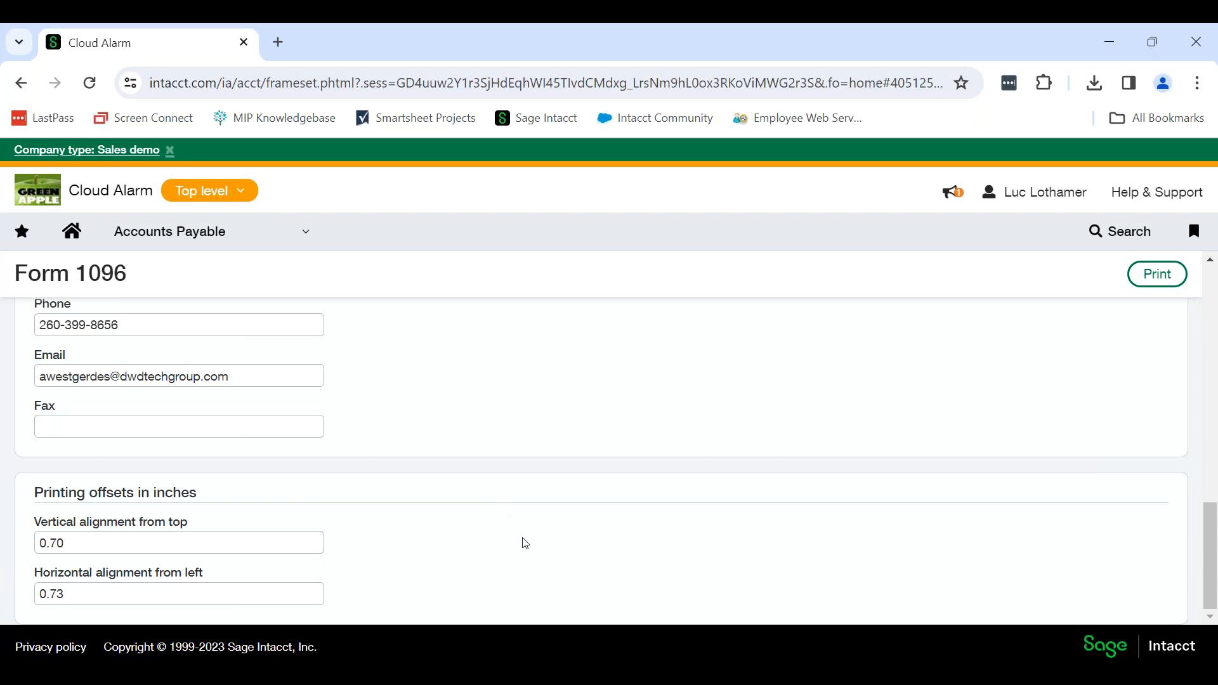
Generate the printable Form 1096 with the chosen year, entity and form settings.
{"action": "scroll", "coordinate": [525, 543], "scroll_direction": "up", "scroll_amount": 15}
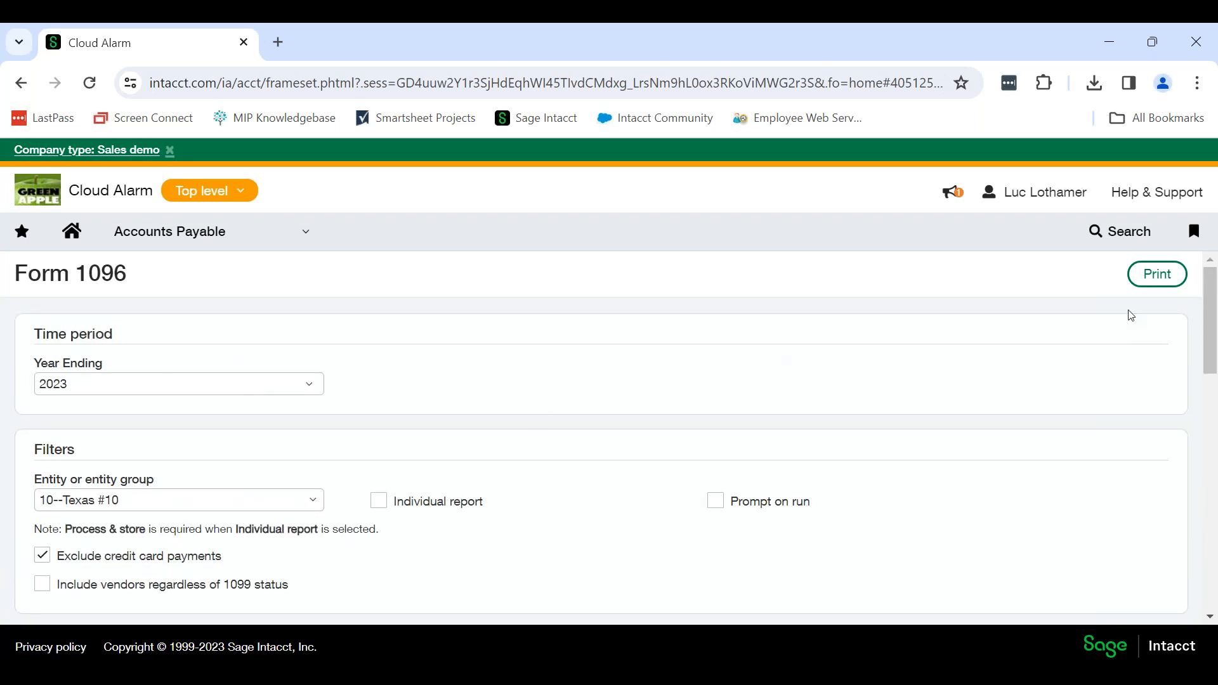
{"action": "left_click", "coordinate": [1155, 278]}
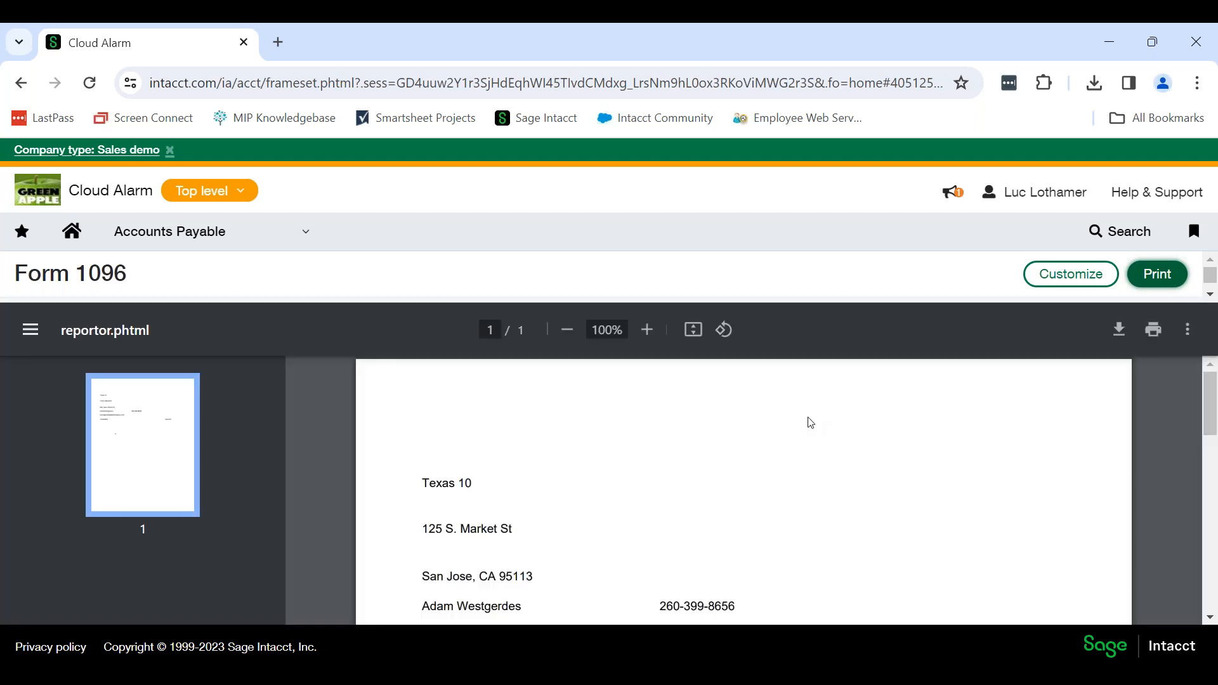
Examine the company and contact details, number of forms, total amount and form-type mark on the generated Form 1096.
{"action": "scroll", "coordinate": [810, 429], "scroll_direction": "up", "scroll_amount": 2}
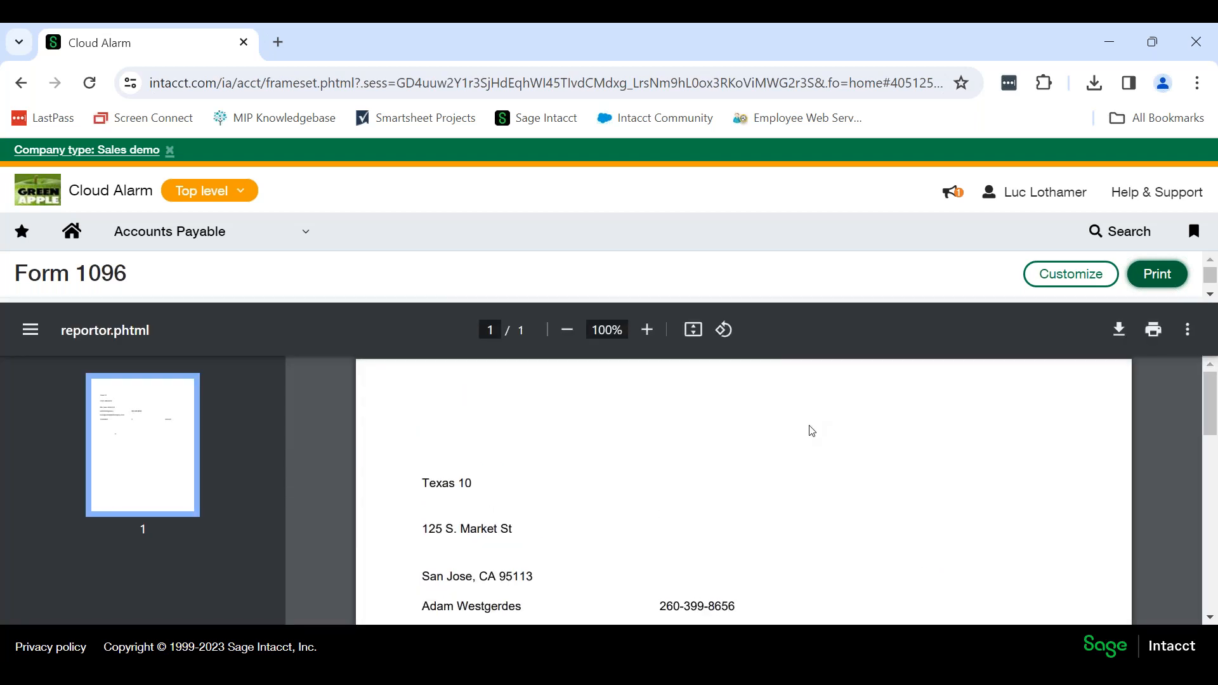
{"action": "scroll", "coordinate": [738, 468], "scroll_direction": "down", "scroll_amount": 2}
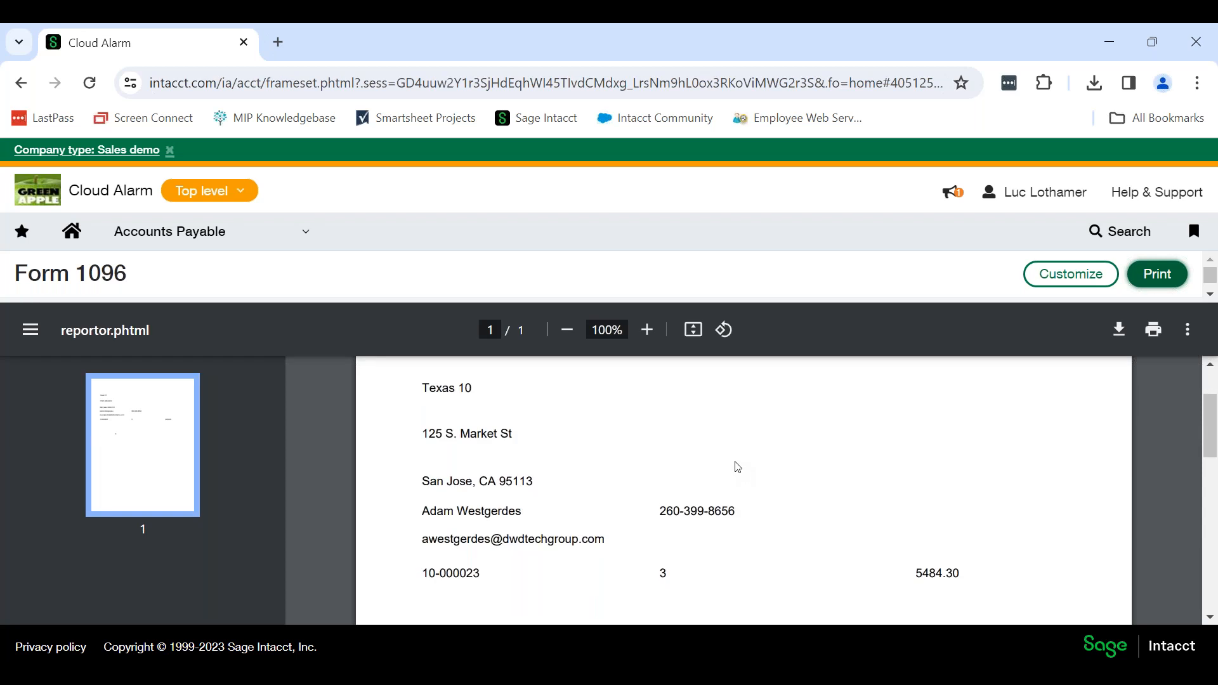
{"action": "scroll", "coordinate": [738, 467], "scroll_direction": "down", "scroll_amount": 2}
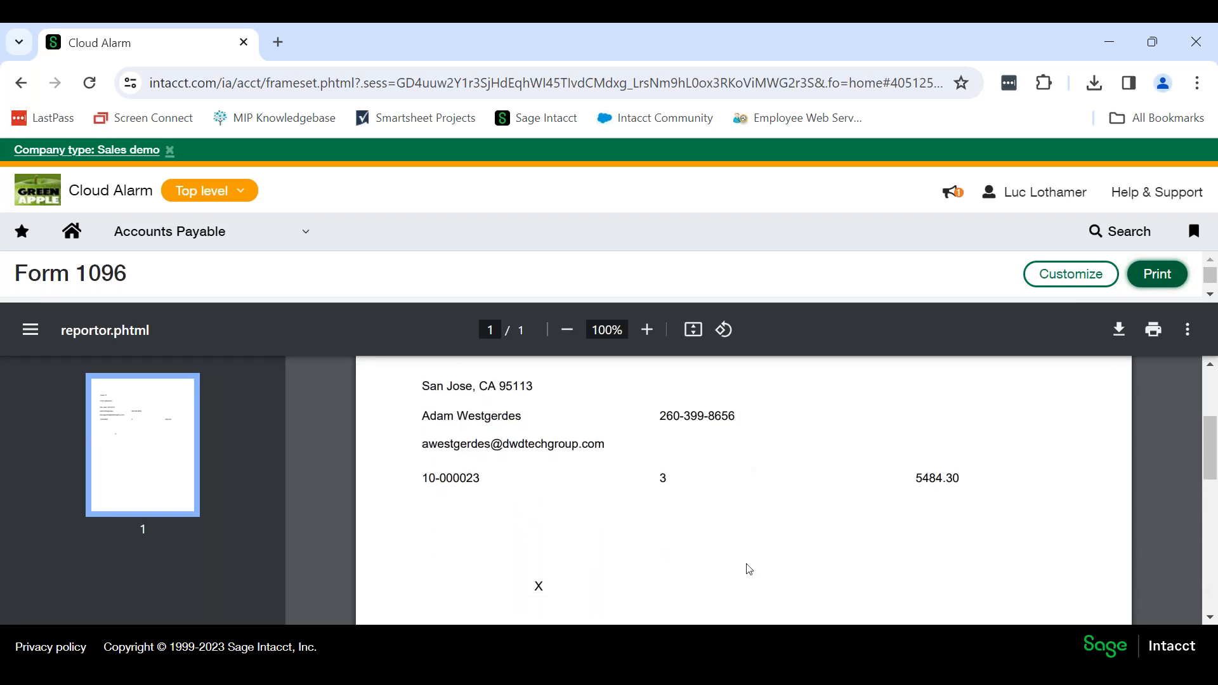
{"action": "scroll", "coordinate": [765, 523], "scroll_direction": "down", "scroll_amount": 2}
{"action": "scroll", "coordinate": [765, 523], "scroll_direction": "up", "scroll_amount": 4}
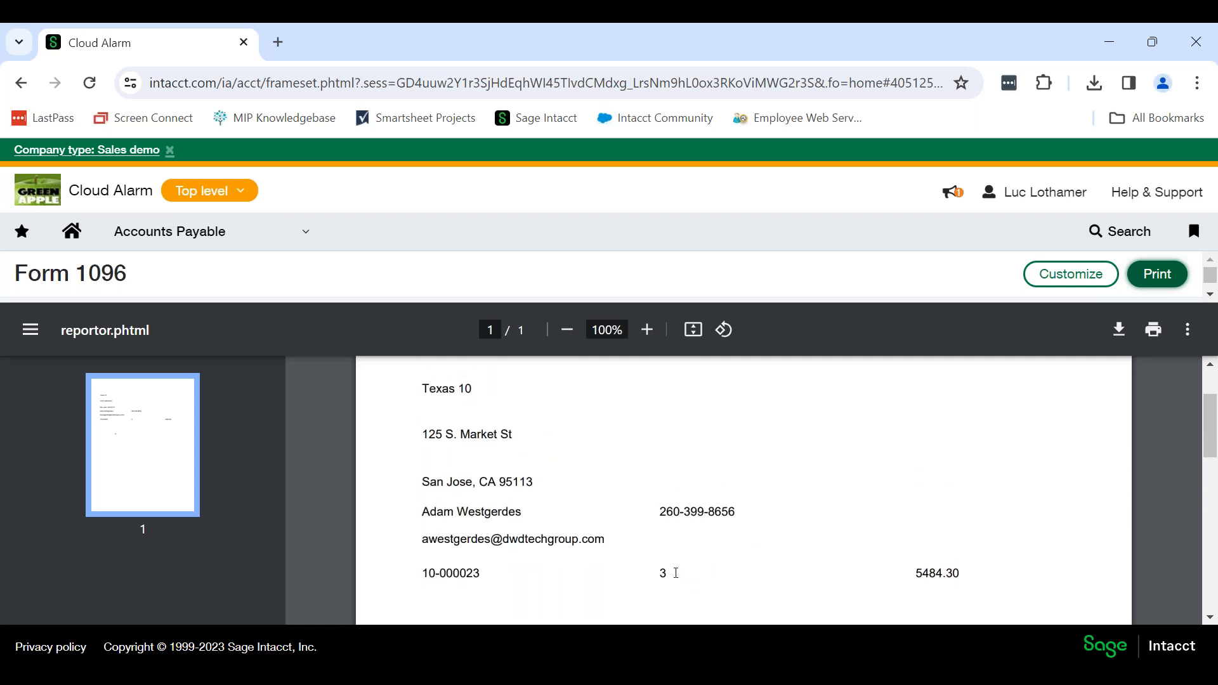
{"action": "left_click_drag", "start_coordinate": [965, 573], "coordinate": [917, 574]}
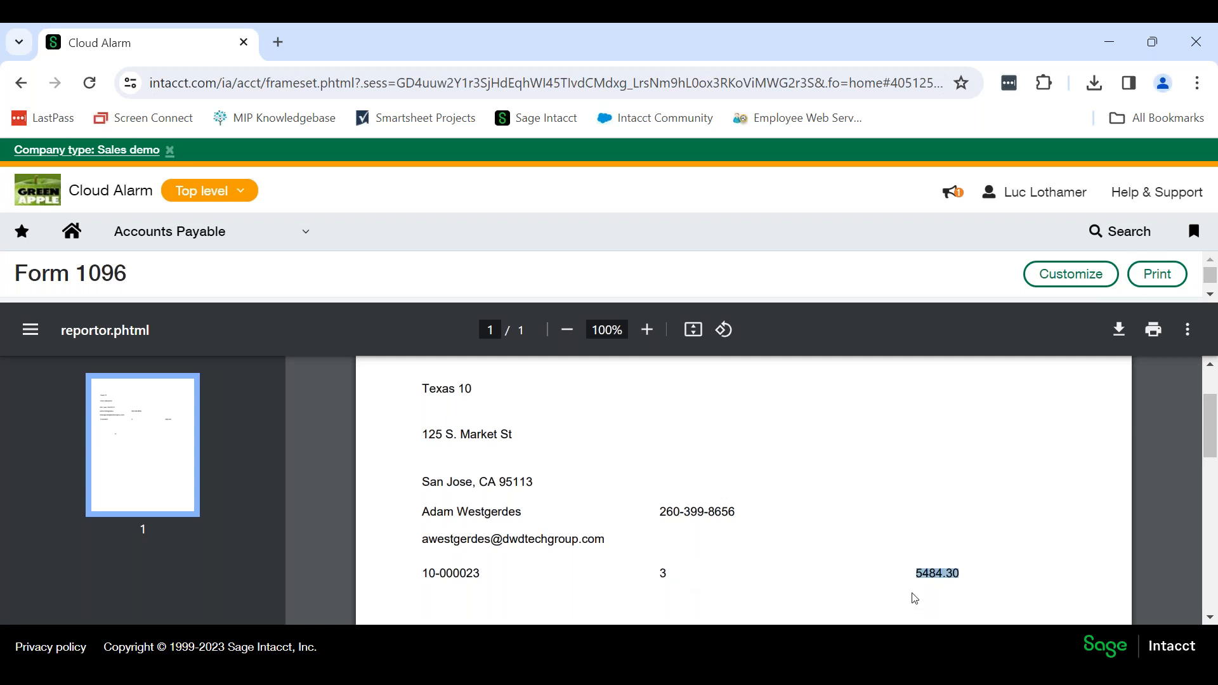
{"action": "scroll", "coordinate": [977, 565], "scroll_direction": "down", "scroll_amount": 3}
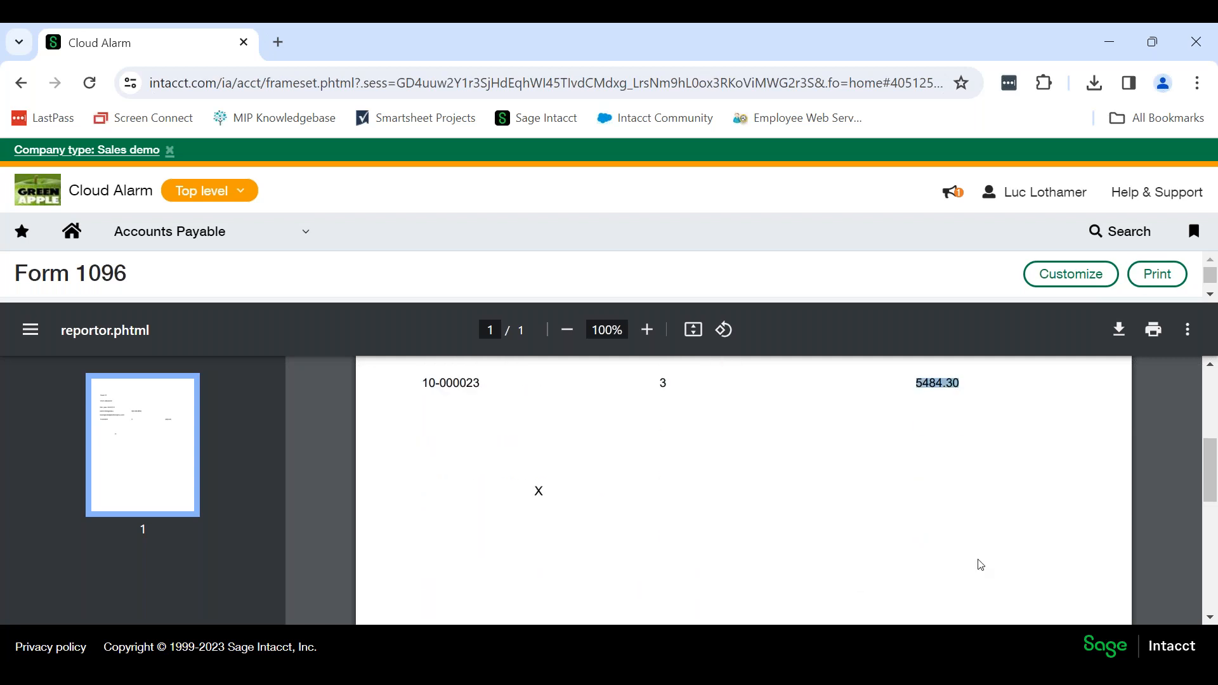
{"action": "scroll", "coordinate": [976, 565], "scroll_direction": "up", "scroll_amount": 3}
{"action": "left_click", "coordinate": [625, 547]}
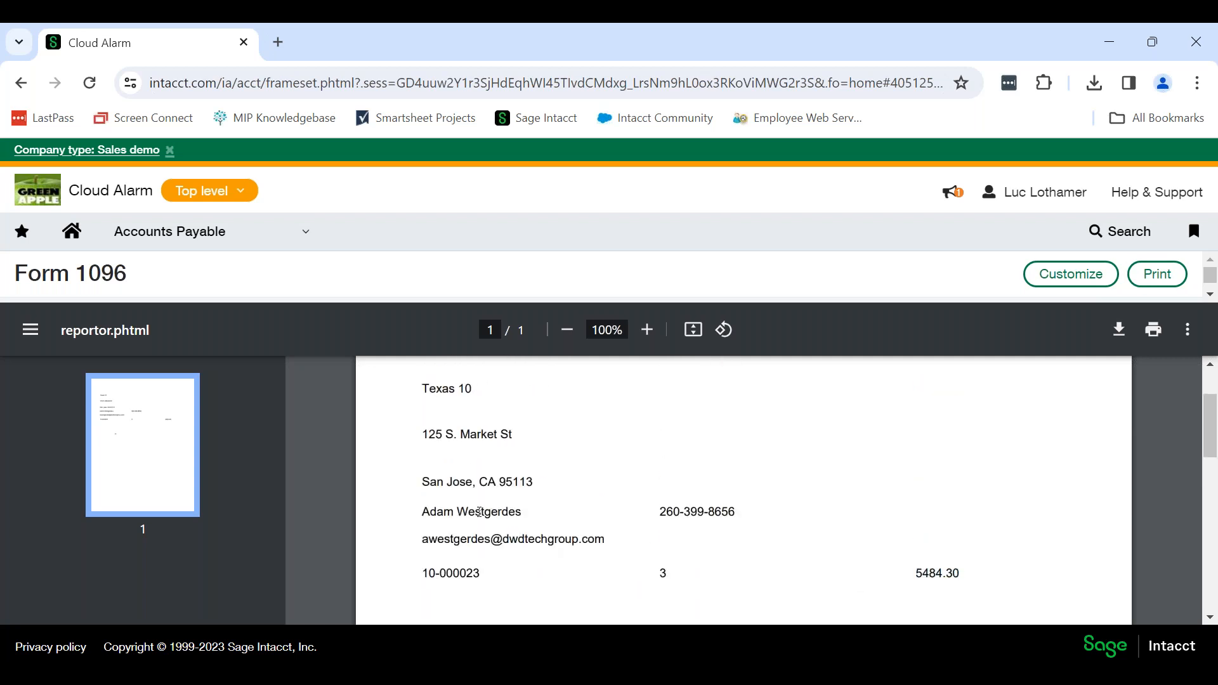
{"action": "scroll", "coordinate": [701, 536], "scroll_direction": "up", "scroll_amount": 2}
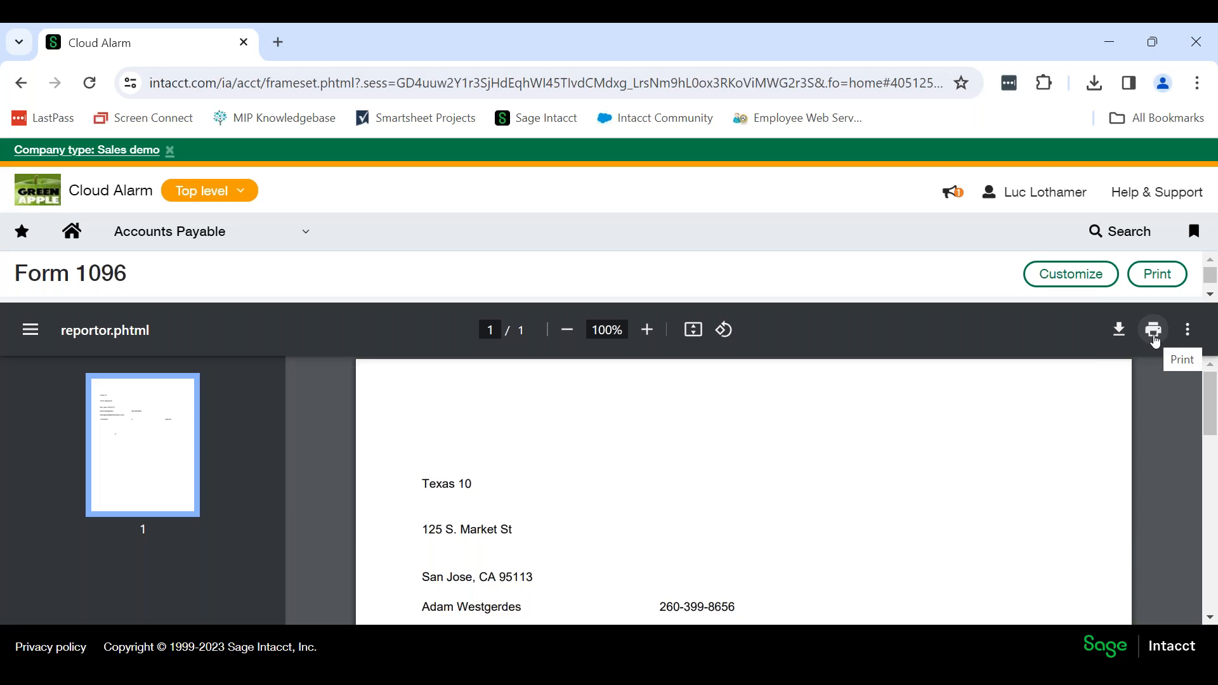
Review the 1099 flag override, form and box override, and TaxBandits e-filing options in the Accounts Payable configuration.
{"action": "left_click", "coordinate": [182, 236]}
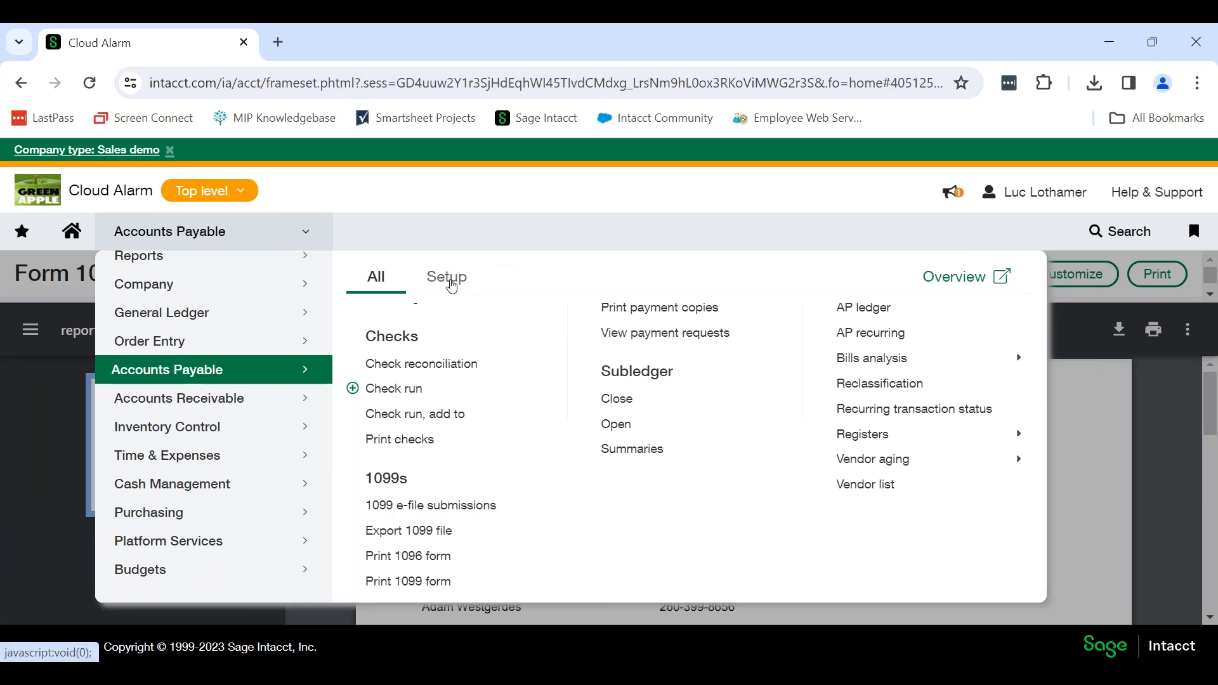
{"action": "left_click", "coordinate": [449, 279]}
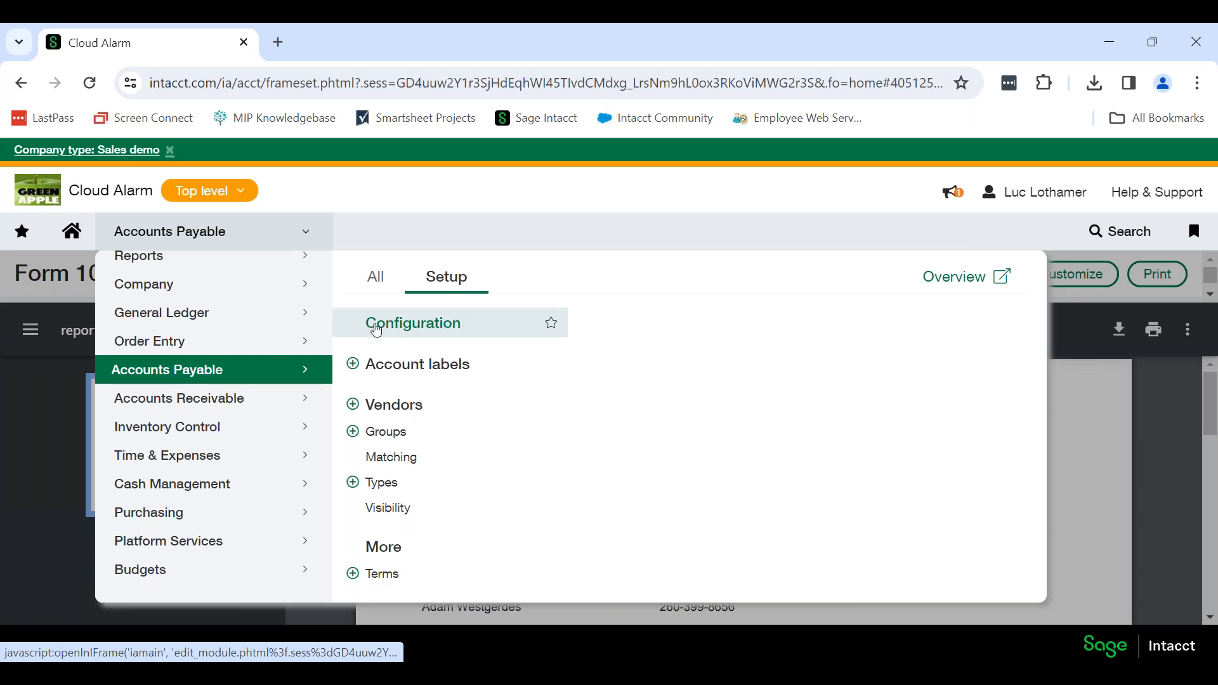
{"action": "left_click", "coordinate": [437, 330]}
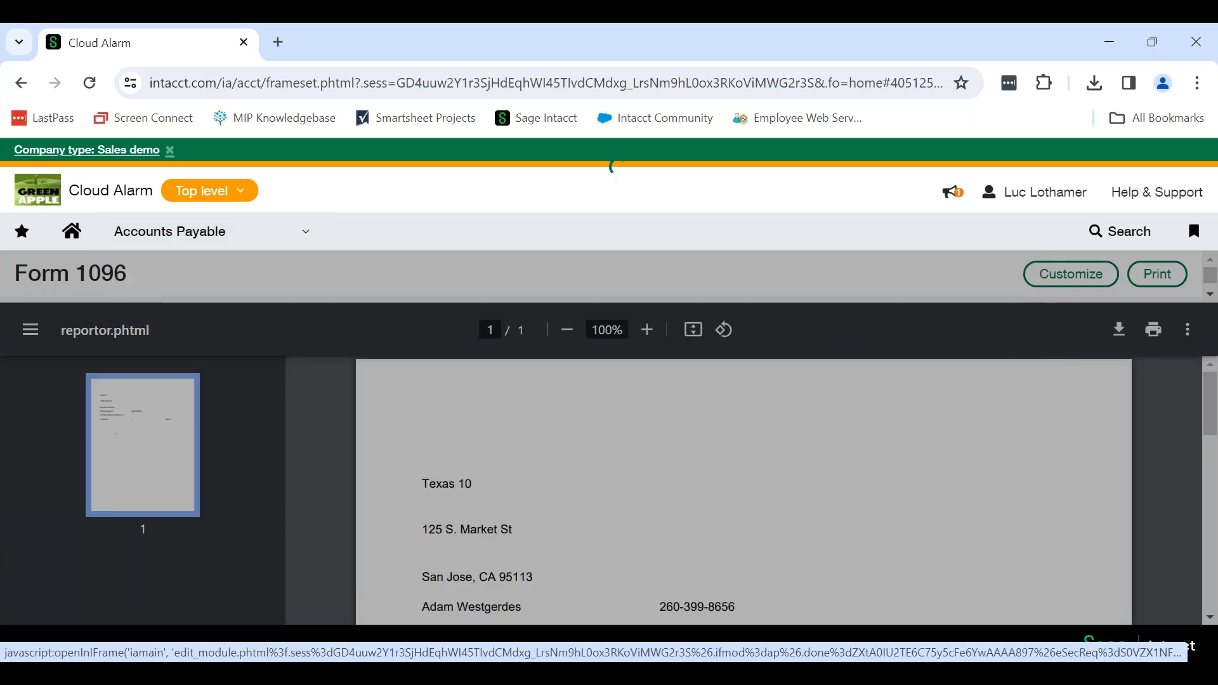
{"action": "scroll", "coordinate": [643, 442], "scroll_direction": "down", "scroll_amount": 4}
{"action": "scroll", "coordinate": [644, 442], "scroll_direction": "down", "scroll_amount": 10}
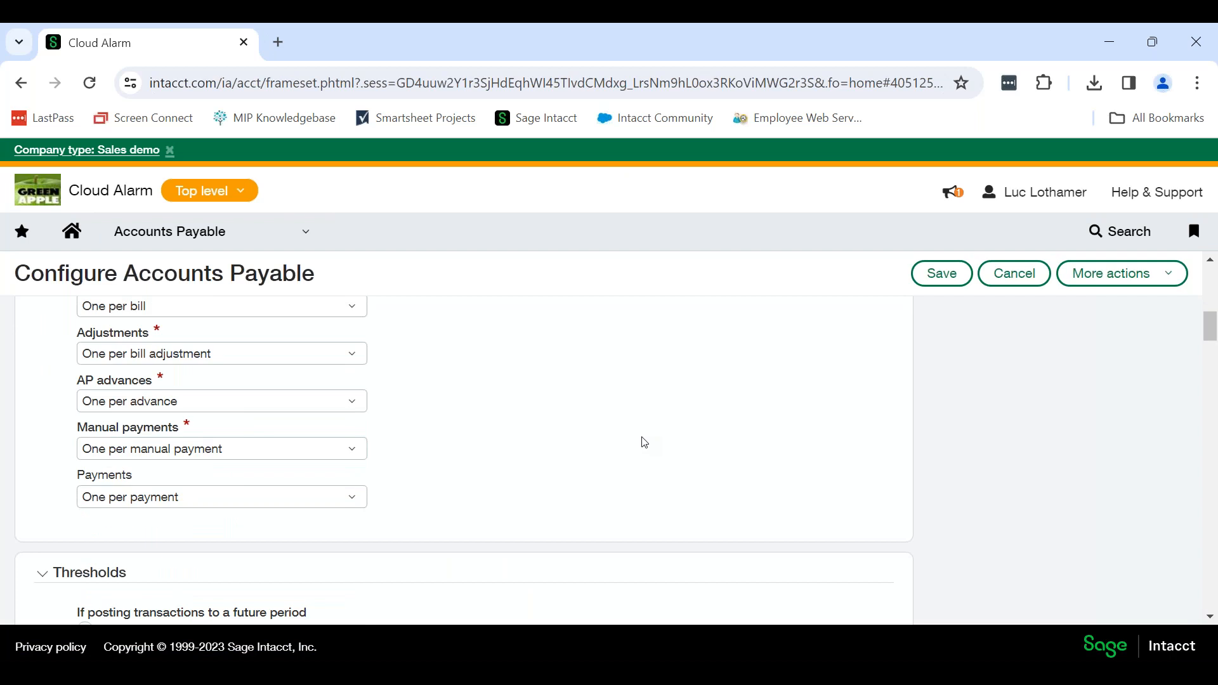
{"action": "scroll", "coordinate": [644, 442], "scroll_direction": "down", "scroll_amount": 10}
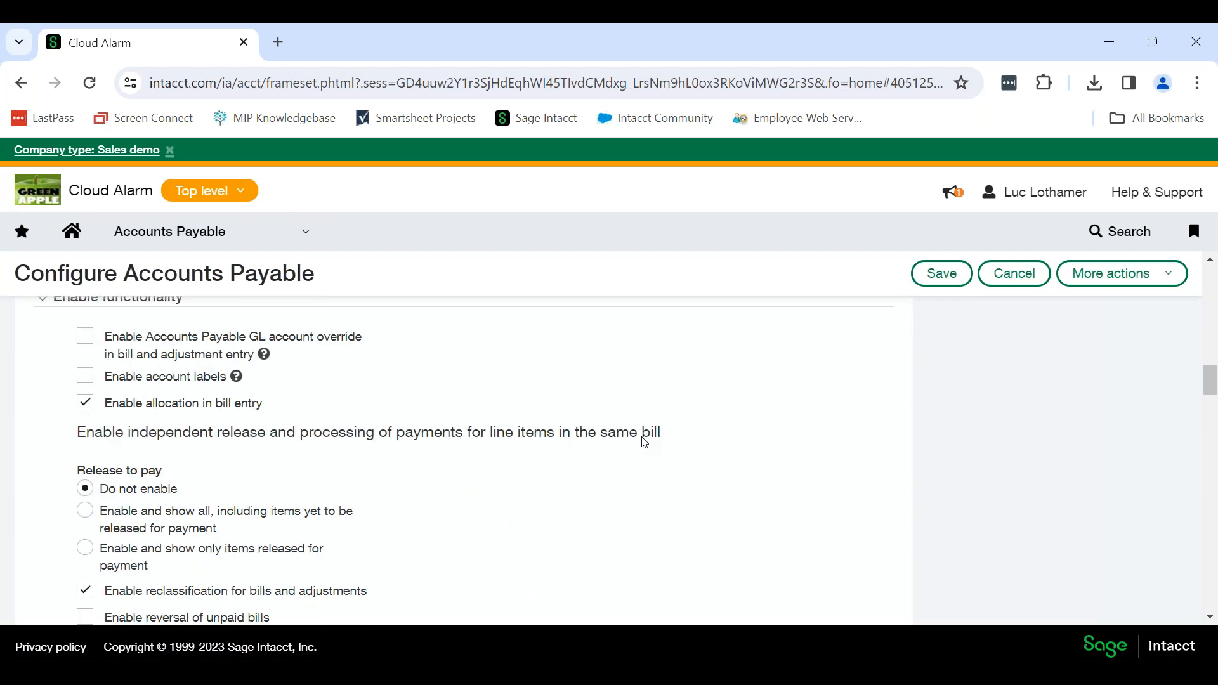
{"action": "scroll", "coordinate": [642, 442], "scroll_direction": "down", "scroll_amount": 2}
{"action": "scroll", "coordinate": [642, 440], "scroll_direction": "up", "scroll_amount": 2}
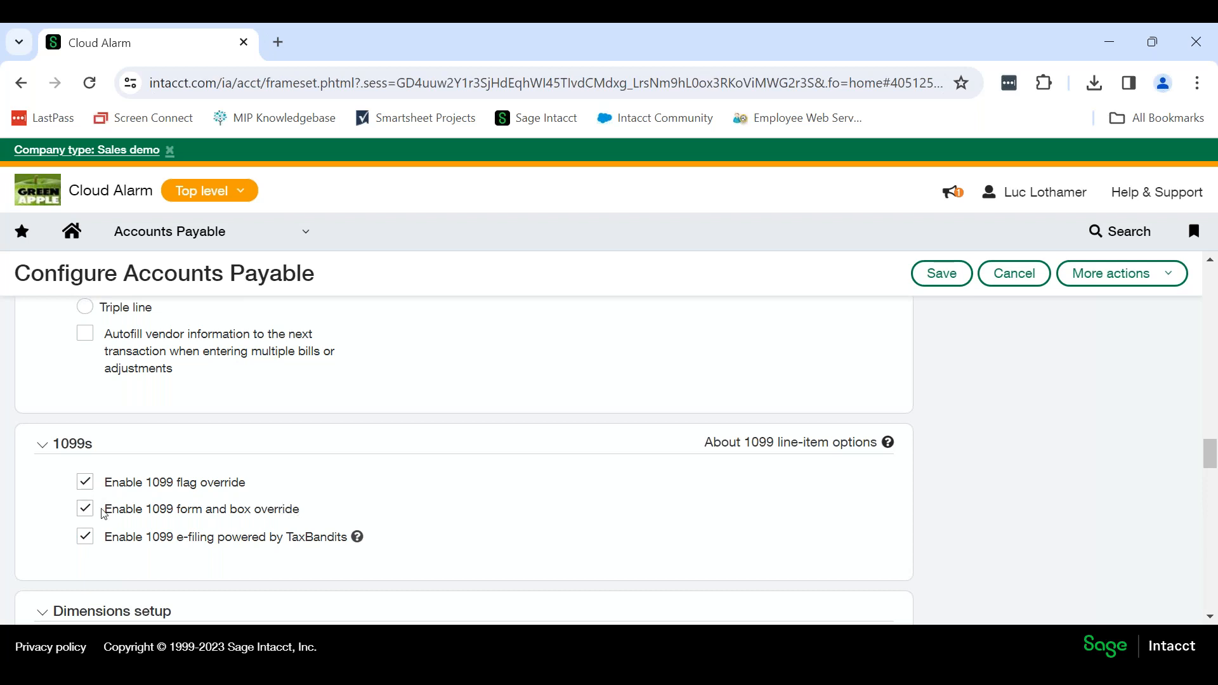
{"action": "left_click", "coordinate": [87, 483]}
{"action": "left_click", "coordinate": [89, 510]}
{"action": "left_click", "coordinate": [93, 487]}
Leave the Accounts Payable configuration without saving and open the external users list in company administration.
{"action": "left_click", "coordinate": [260, 240]}
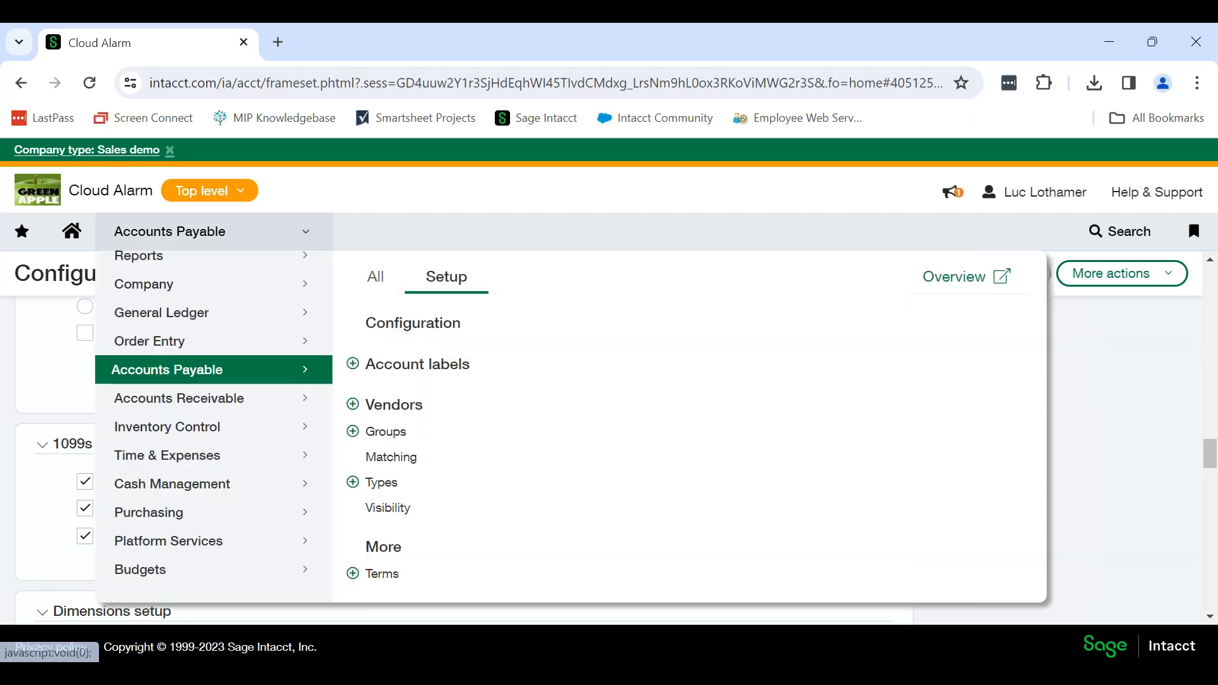
{"action": "left_click", "coordinate": [384, 278]}
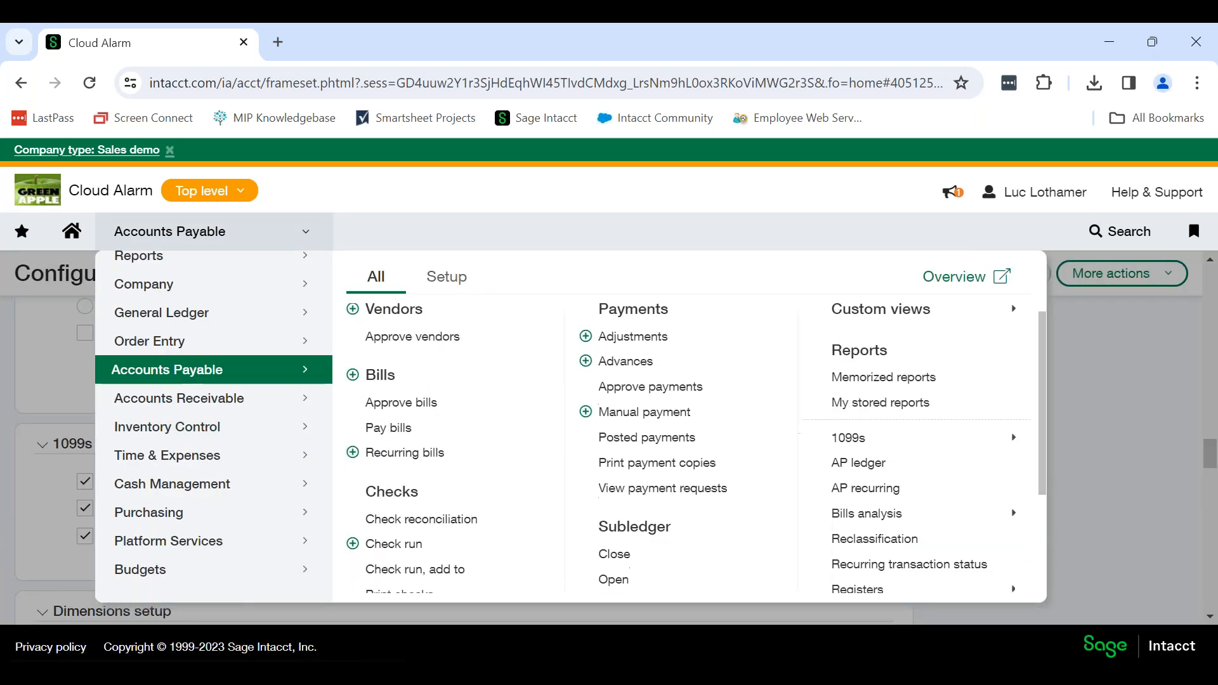
{"action": "scroll", "coordinate": [421, 508], "scroll_direction": "down", "scroll_amount": 2}
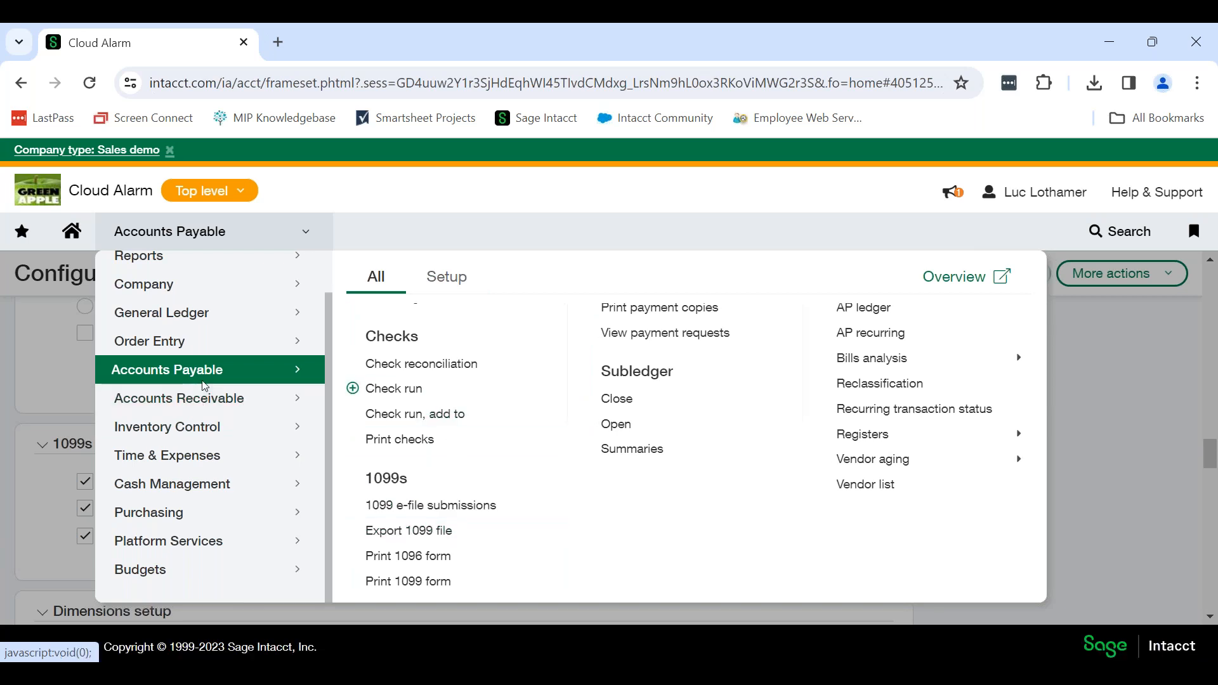
{"action": "scroll", "coordinate": [204, 386], "scroll_direction": "up", "scroll_amount": 1}
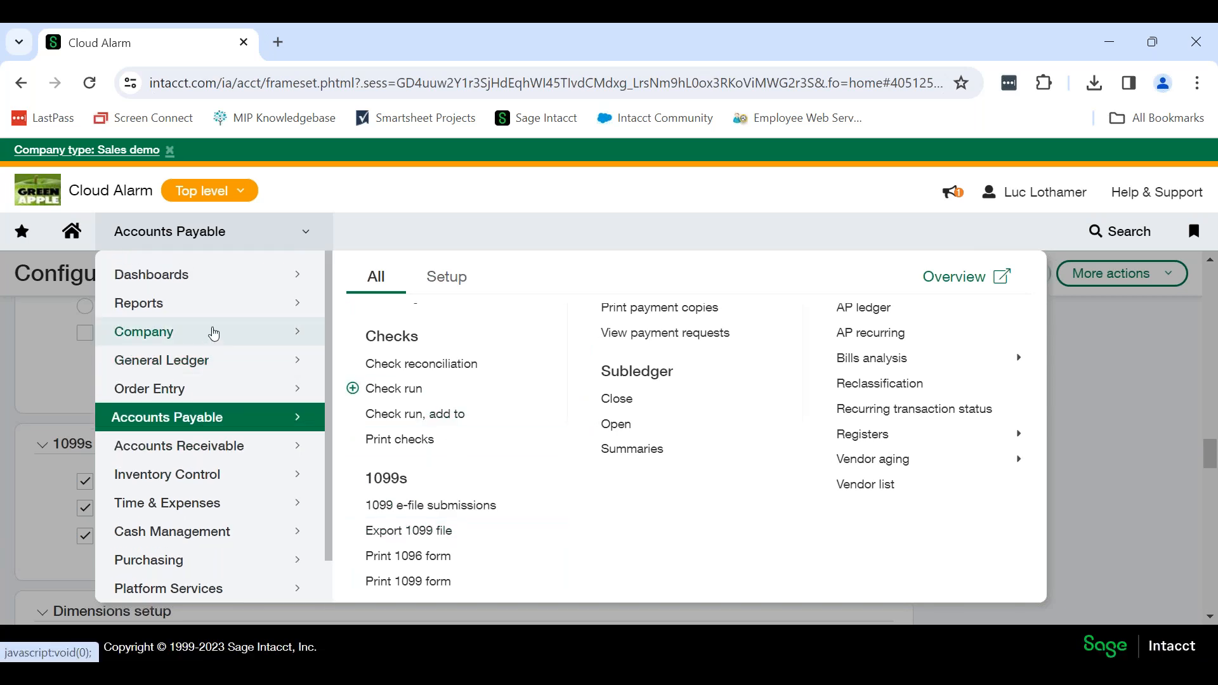
{"action": "mouse_move", "coordinate": [213, 332]}
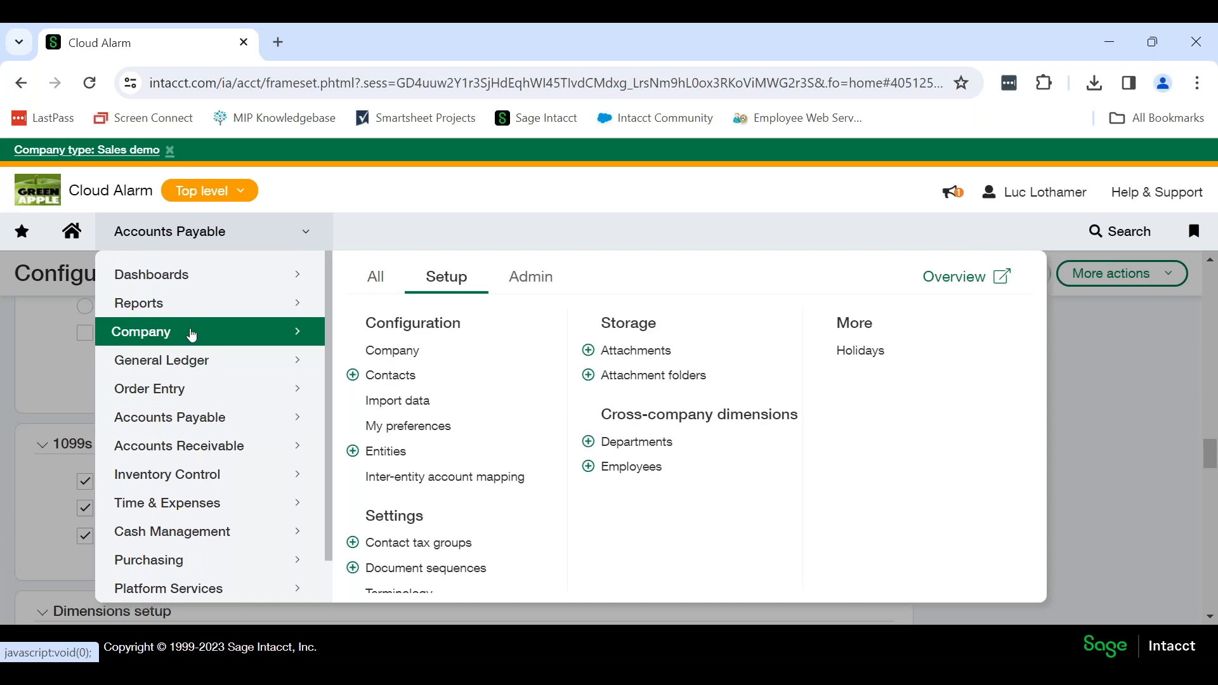
{"action": "left_click", "coordinate": [526, 285]}
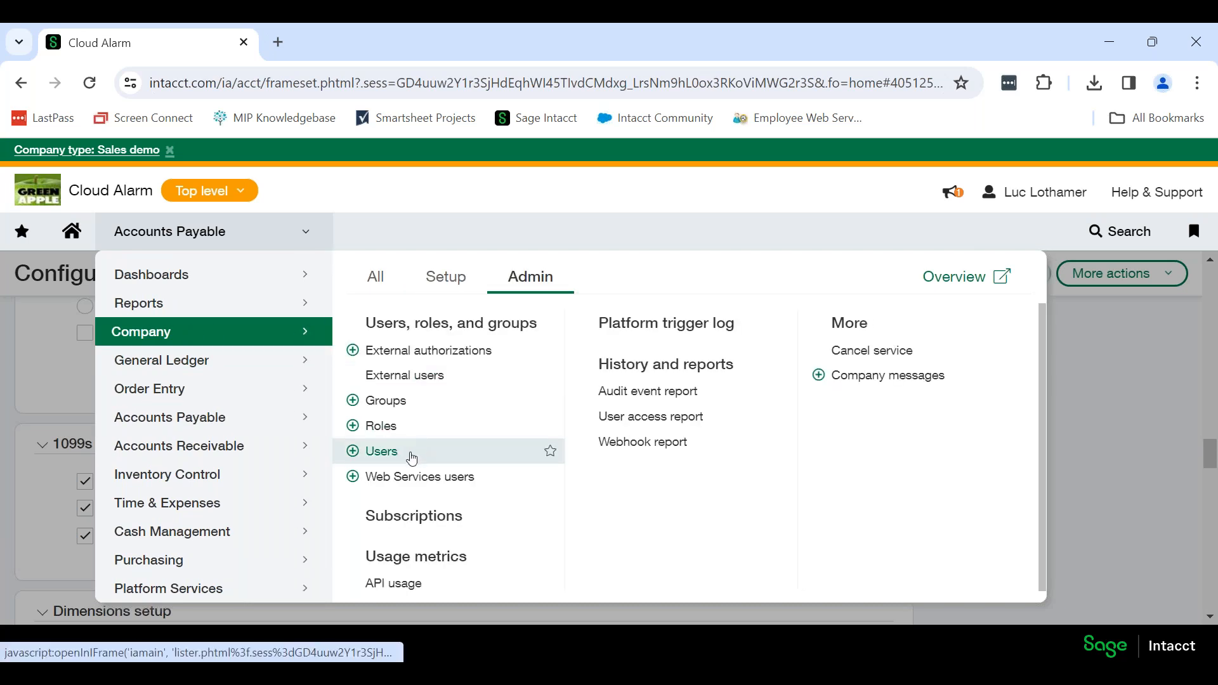
{"action": "left_click", "coordinate": [434, 375]}
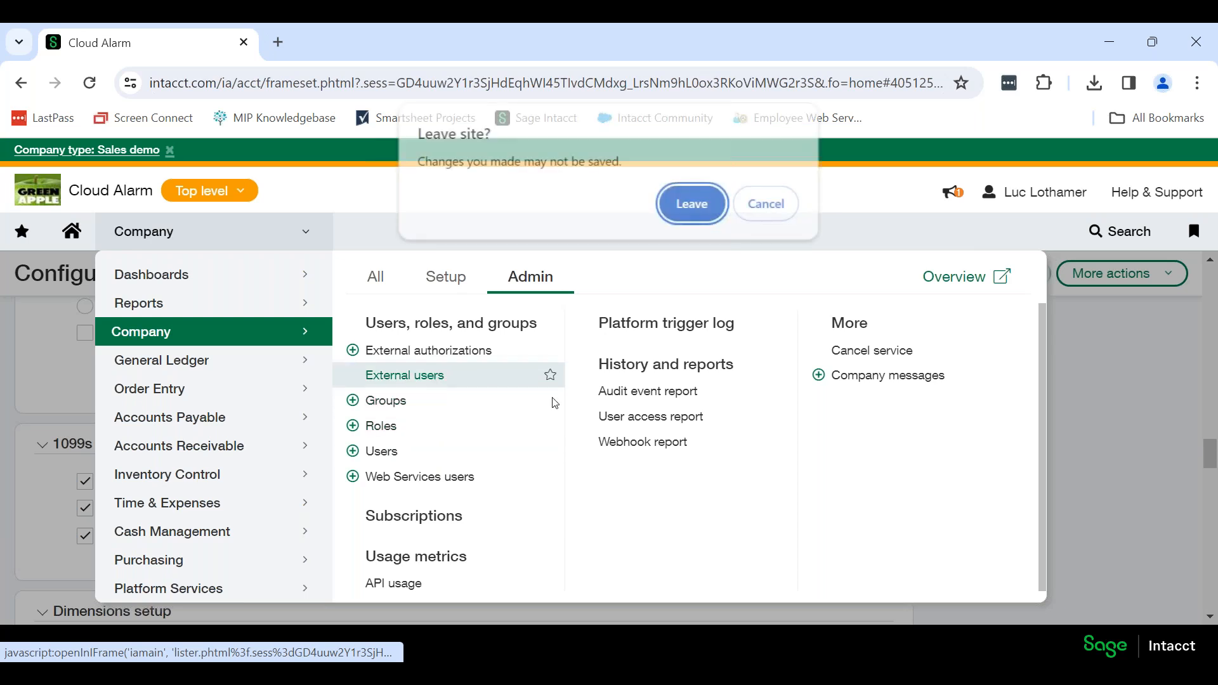
{"action": "left_click", "coordinate": [702, 205]}
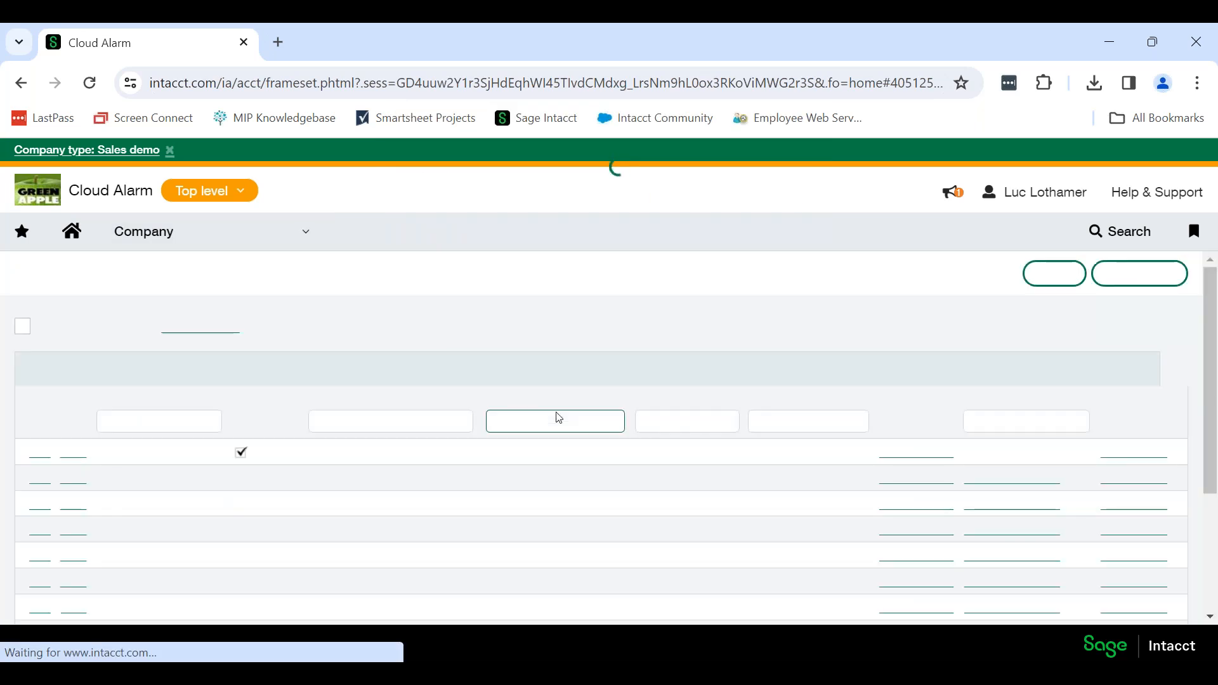
Open the Accounts Payable permissions from the signed-in external user's application subscriptions.
{"action": "scroll", "coordinate": [787, 536], "scroll_direction": "down", "scroll_amount": 2}
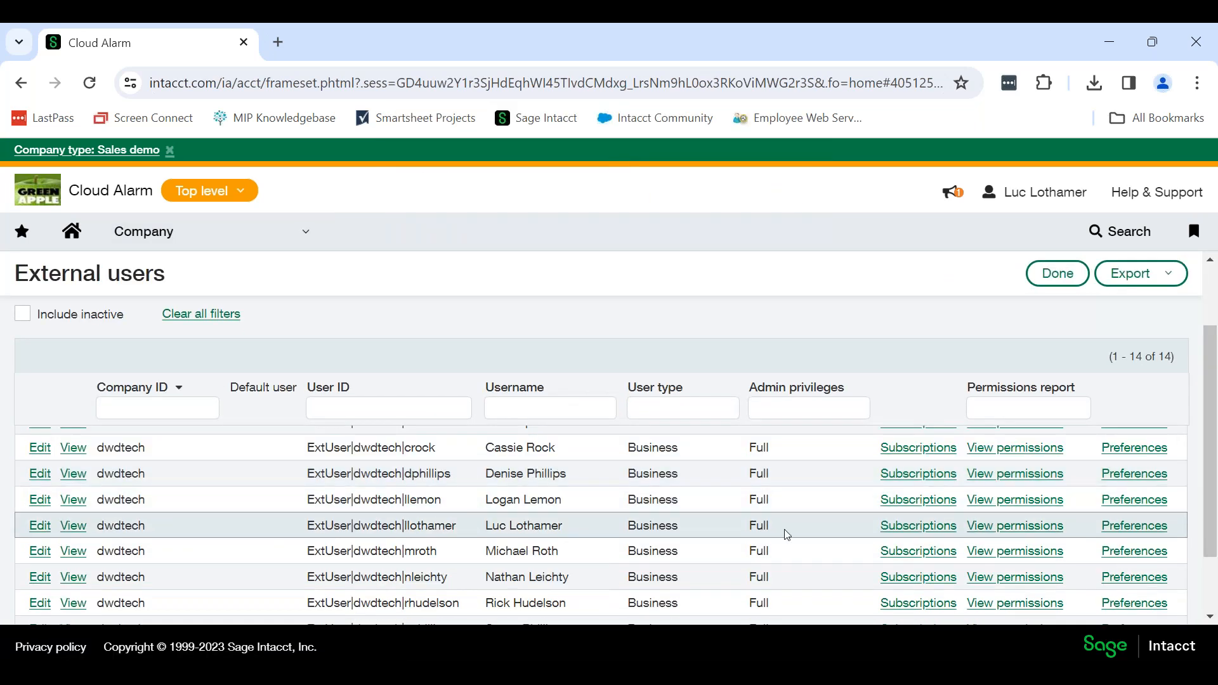
{"action": "left_click", "coordinate": [901, 526]}
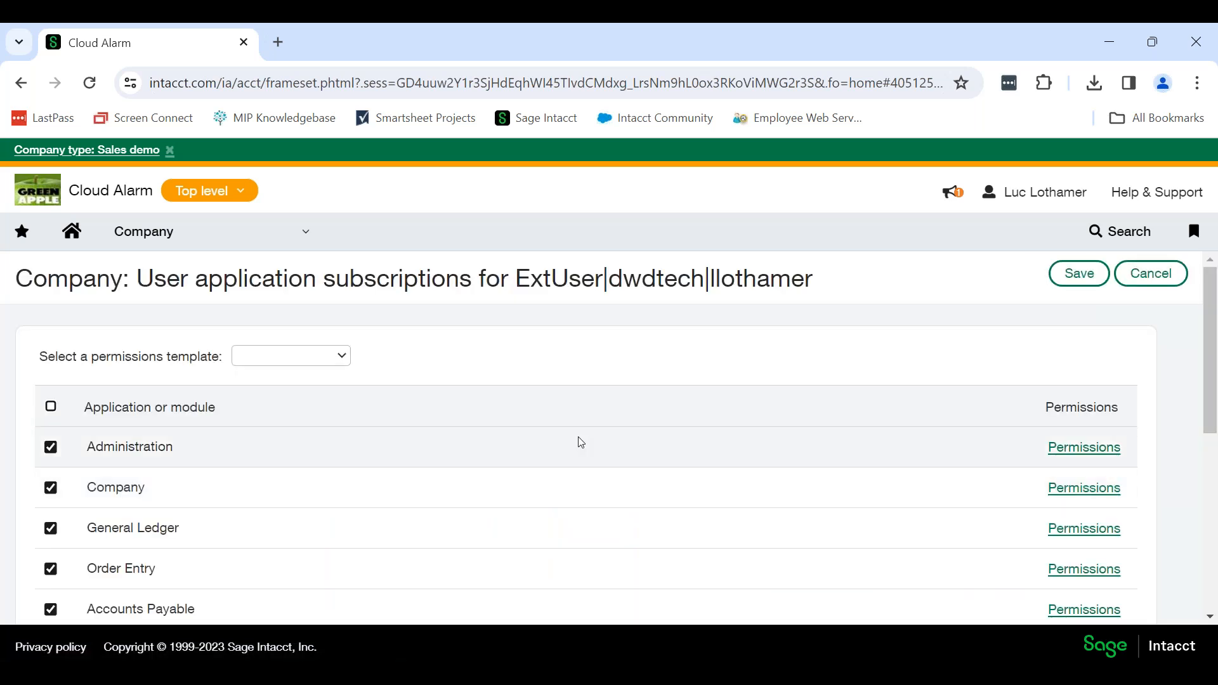
{"action": "scroll", "coordinate": [581, 442], "scroll_direction": "down", "scroll_amount": 3}
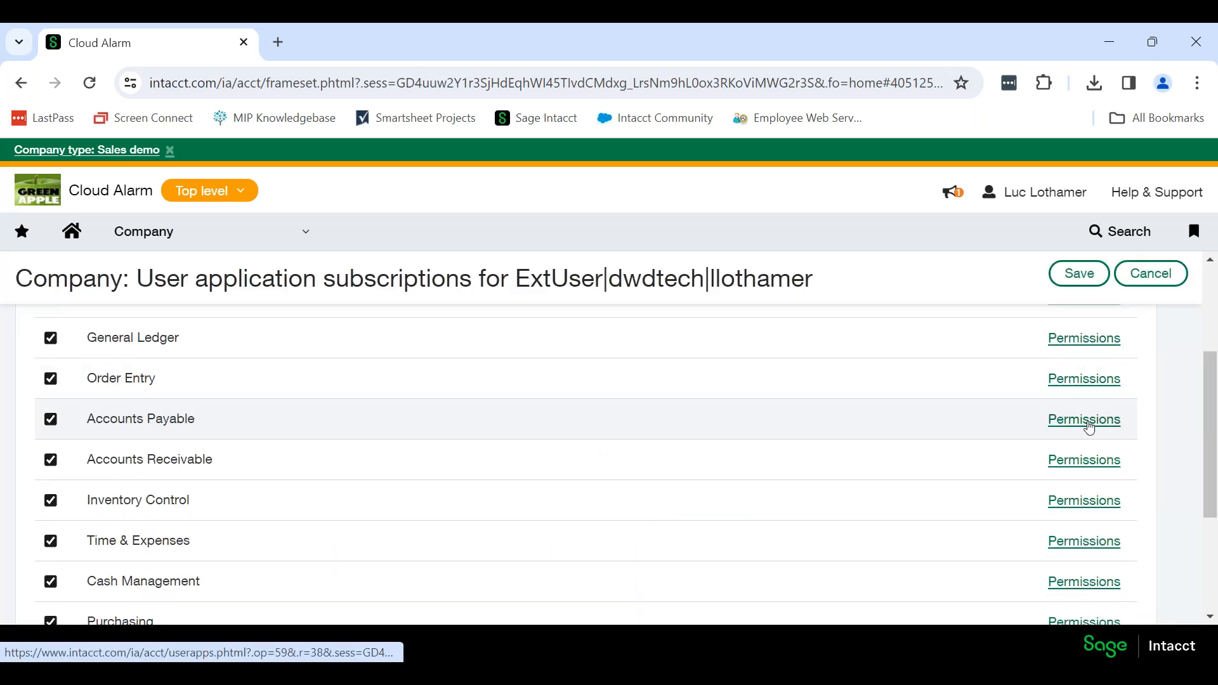
{"action": "left_click", "coordinate": [1084, 420]}
Look through the external user's Accounts Payable permissions for 1099-related entries and close them without saving.
{"action": "scroll", "coordinate": [384, 443], "scroll_direction": "down", "scroll_amount": 5}
{"action": "scroll", "coordinate": [387, 444], "scroll_direction": "down", "scroll_amount": 5}
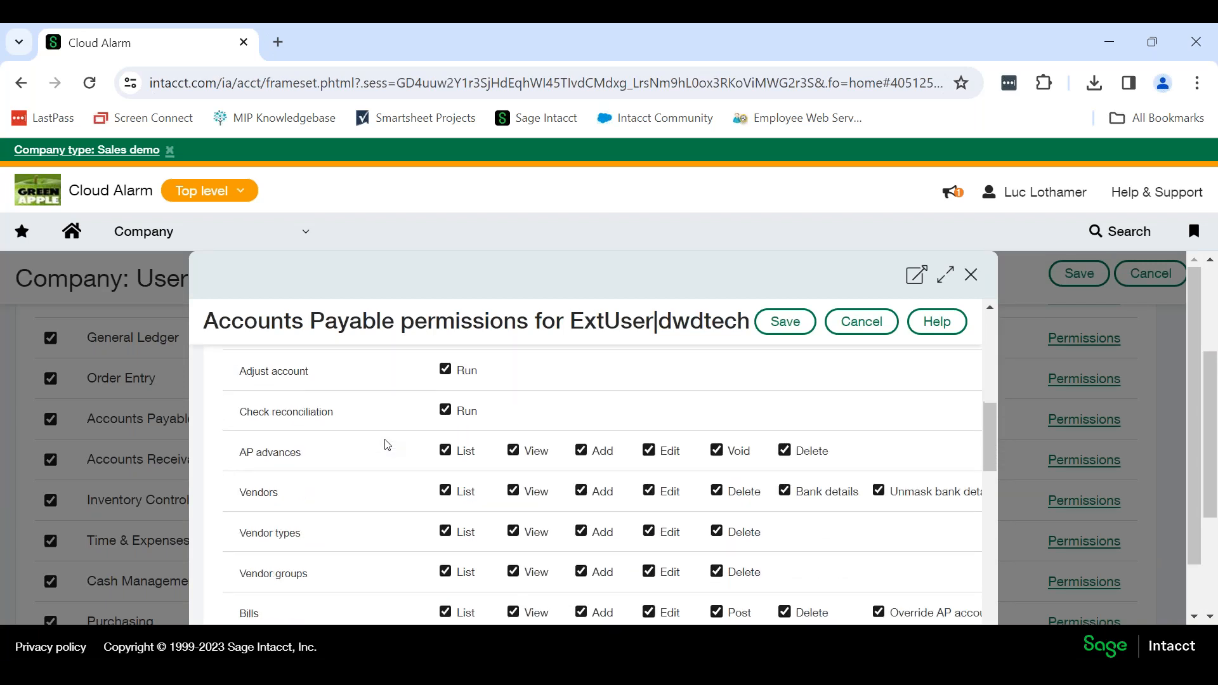
{"action": "scroll", "coordinate": [387, 444], "scroll_direction": "down", "scroll_amount": 3}
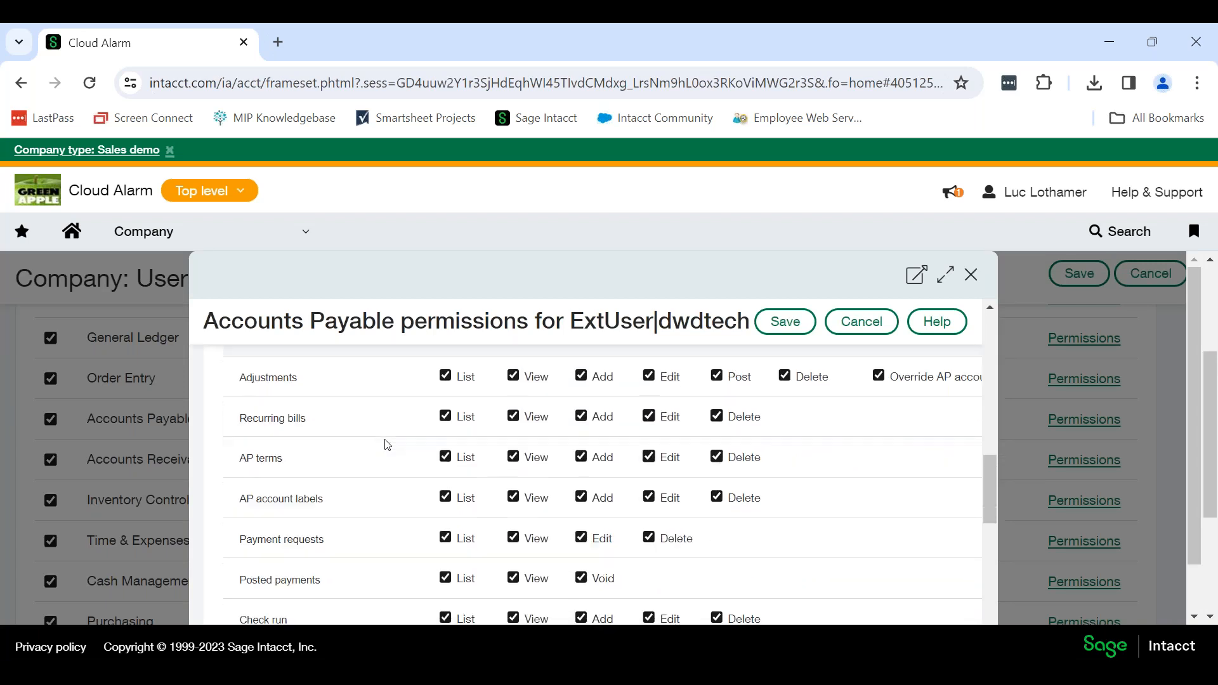
{"action": "scroll", "coordinate": [387, 444], "scroll_direction": "down", "scroll_amount": 1}
{"action": "scroll", "coordinate": [387, 444], "scroll_direction": "down", "scroll_amount": 7}
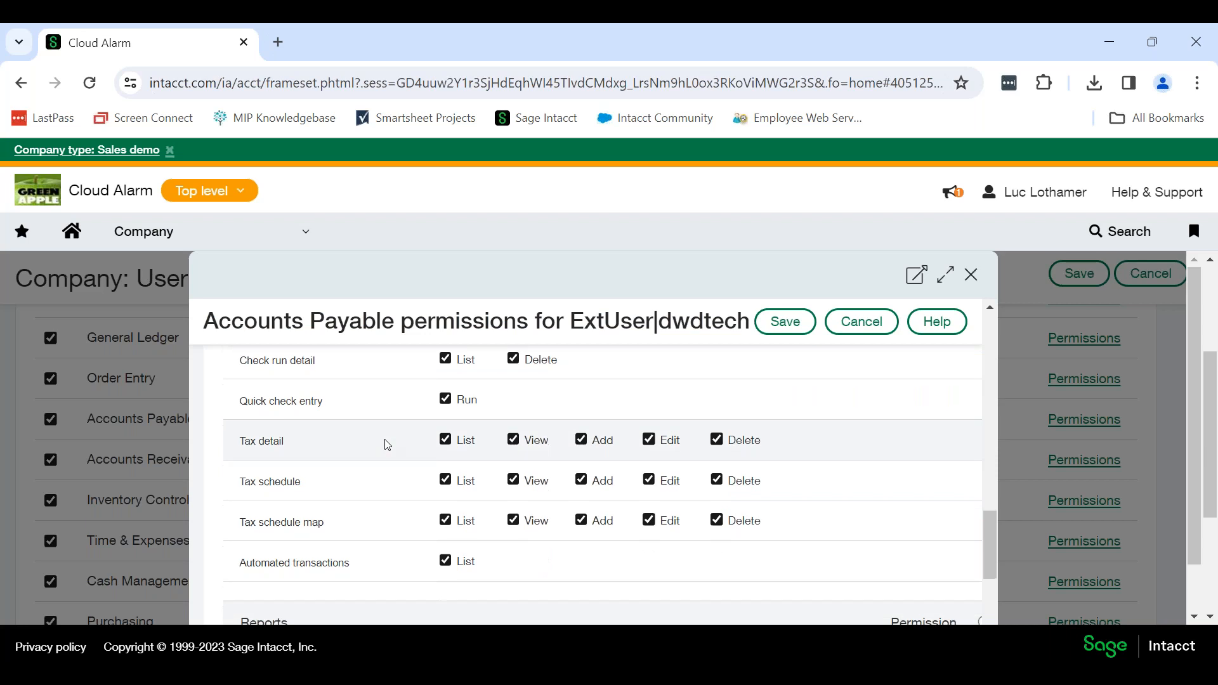
{"action": "scroll", "coordinate": [387, 443], "scroll_direction": "up", "scroll_amount": 8}
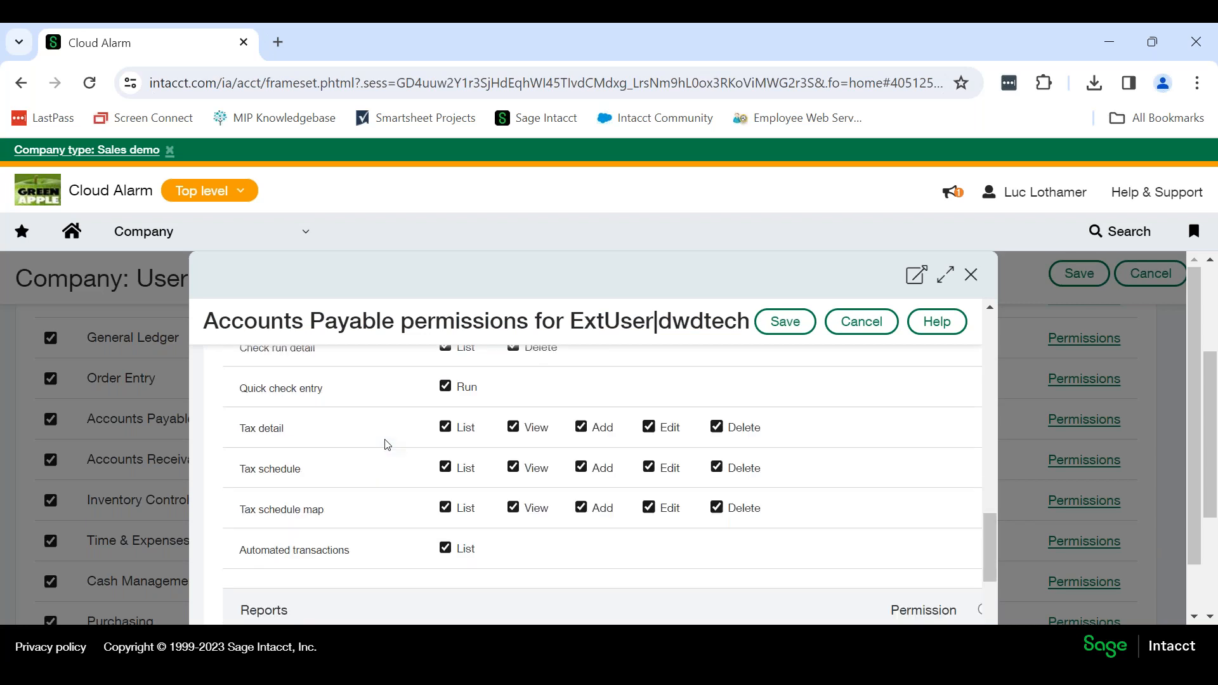
{"action": "scroll", "coordinate": [387, 444], "scroll_direction": "up", "scroll_amount": 2}
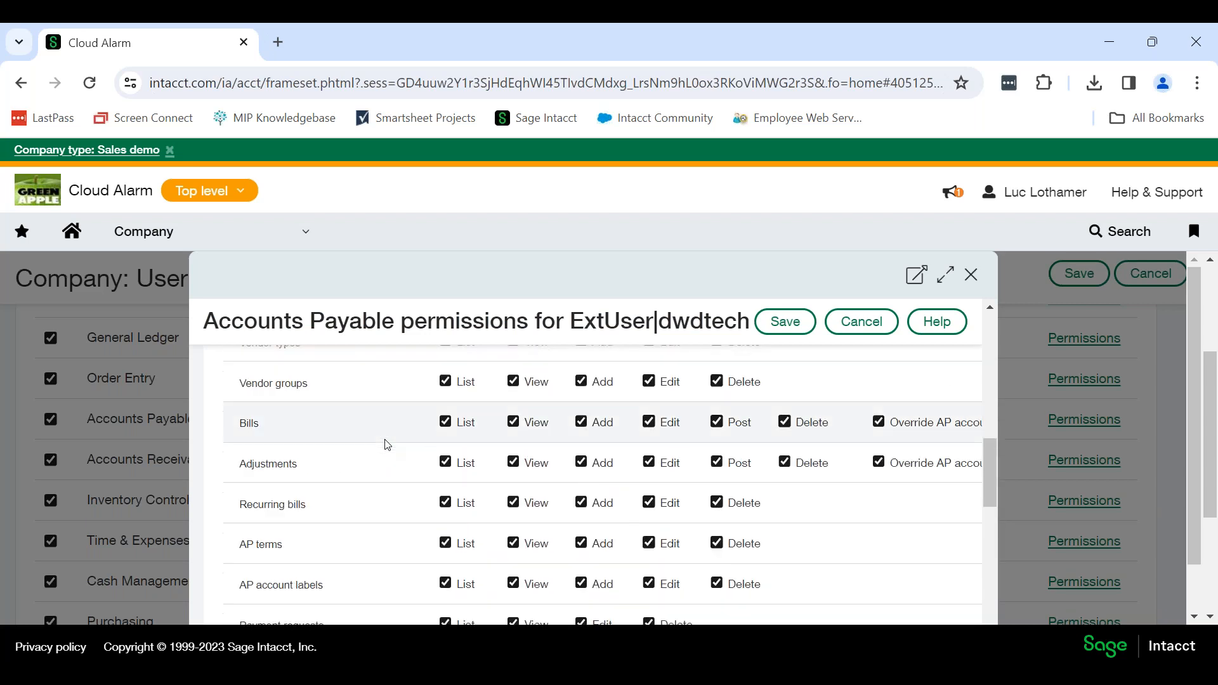
{"action": "scroll", "coordinate": [387, 444], "scroll_direction": "up", "scroll_amount": 2}
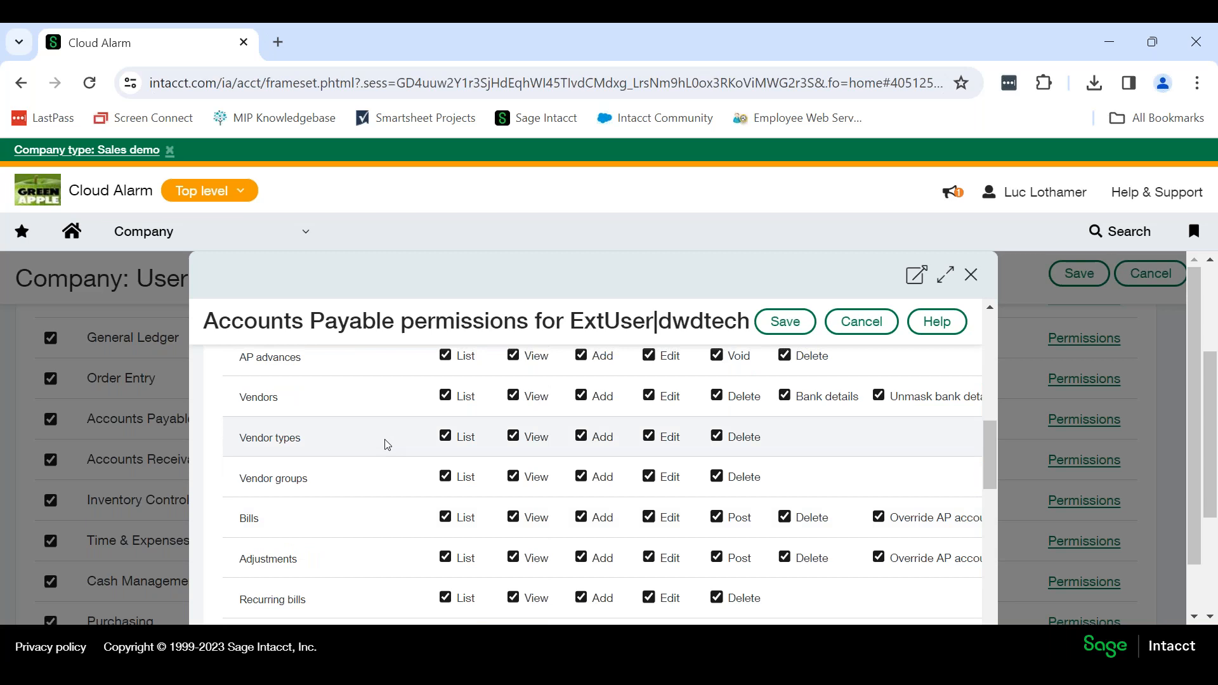
{"action": "scroll", "coordinate": [387, 444], "scroll_direction": "up", "scroll_amount": 6}
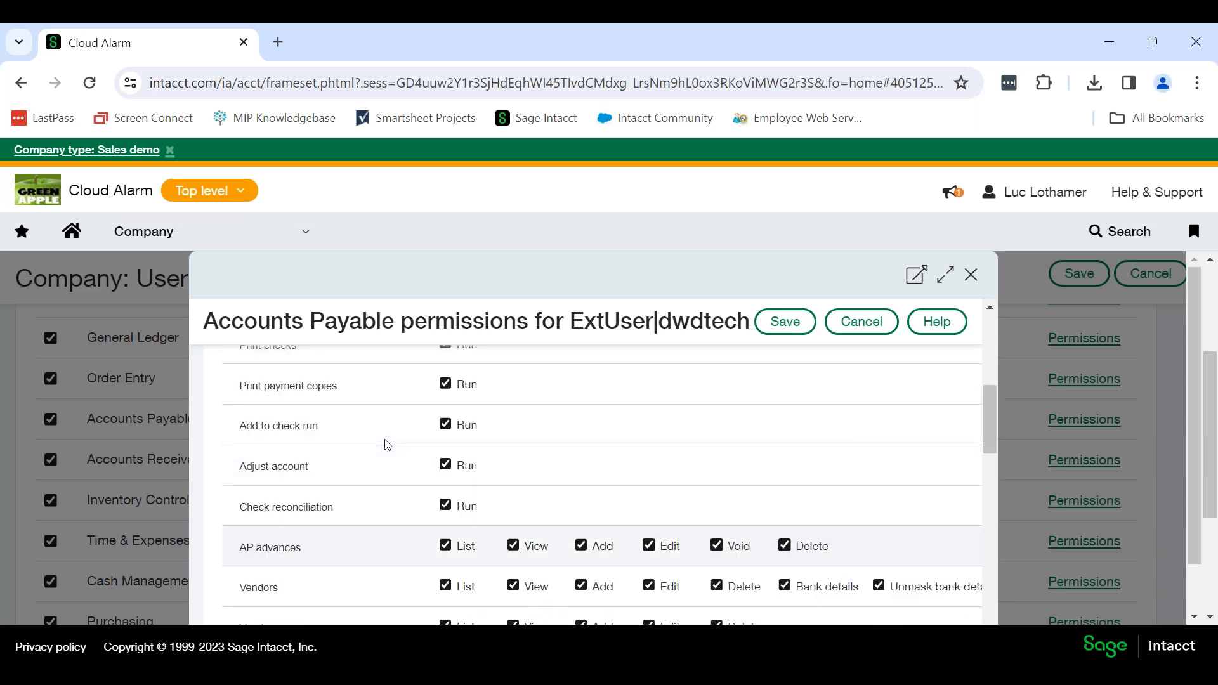
{"action": "scroll", "coordinate": [387, 444], "scroll_direction": "up", "scroll_amount": 3}
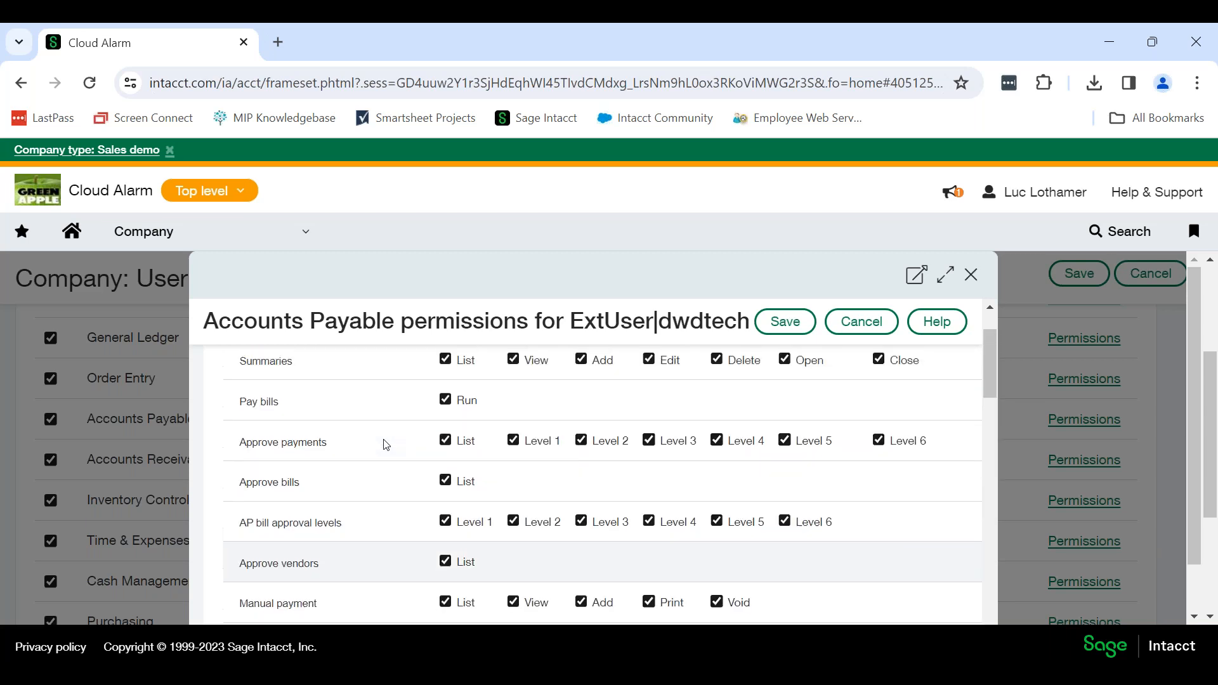
{"action": "scroll", "coordinate": [387, 444], "scroll_direction": "down", "scroll_amount": 2}
{"action": "scroll", "coordinate": [386, 444], "scroll_direction": "down", "scroll_amount": 1}
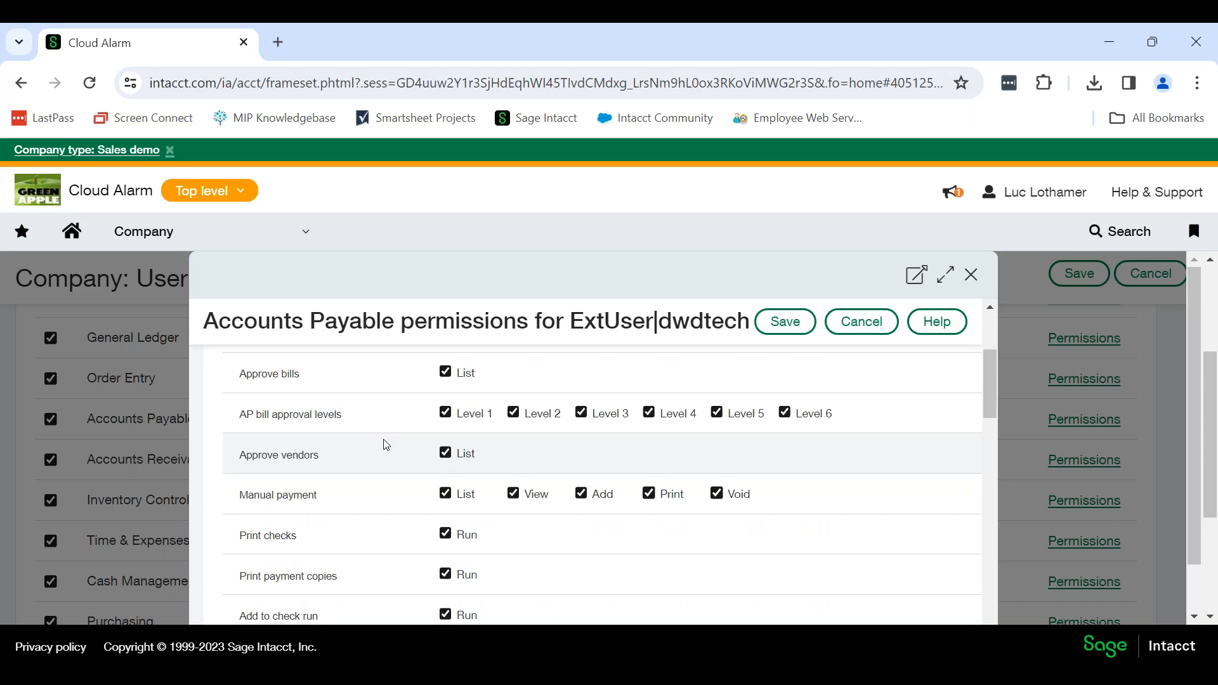
{"action": "scroll", "coordinate": [386, 444], "scroll_direction": "down", "scroll_amount": 8}
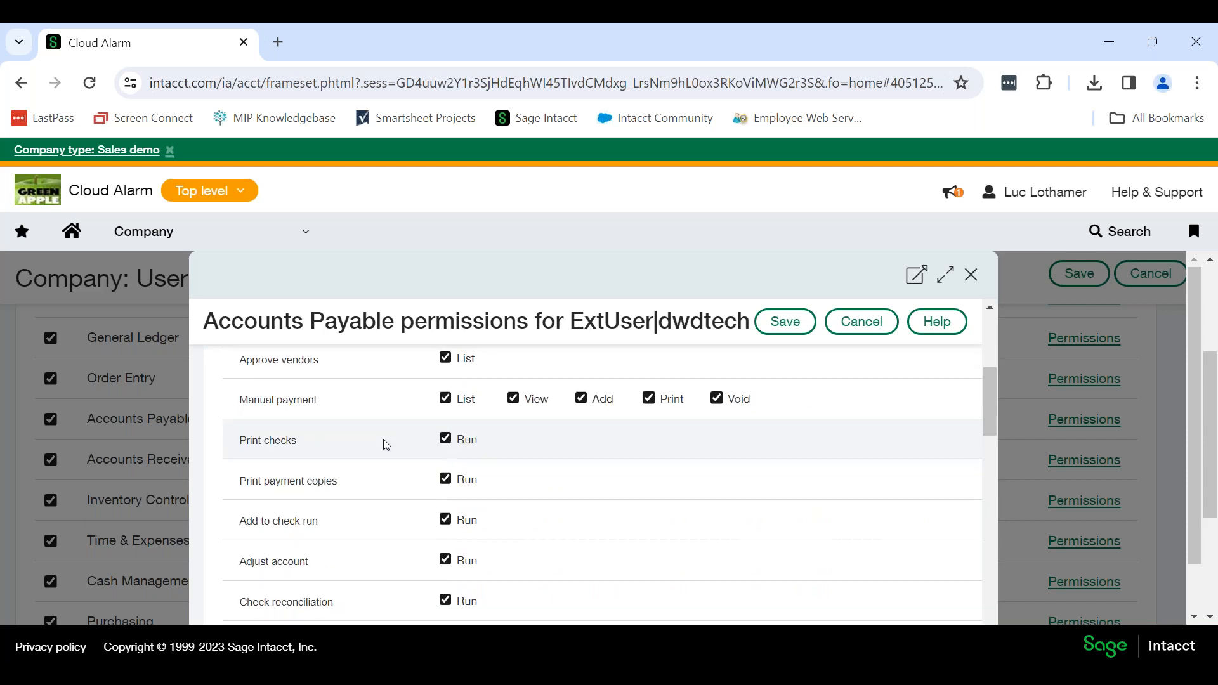
{"action": "scroll", "coordinate": [387, 444], "scroll_direction": "down", "scroll_amount": 6}
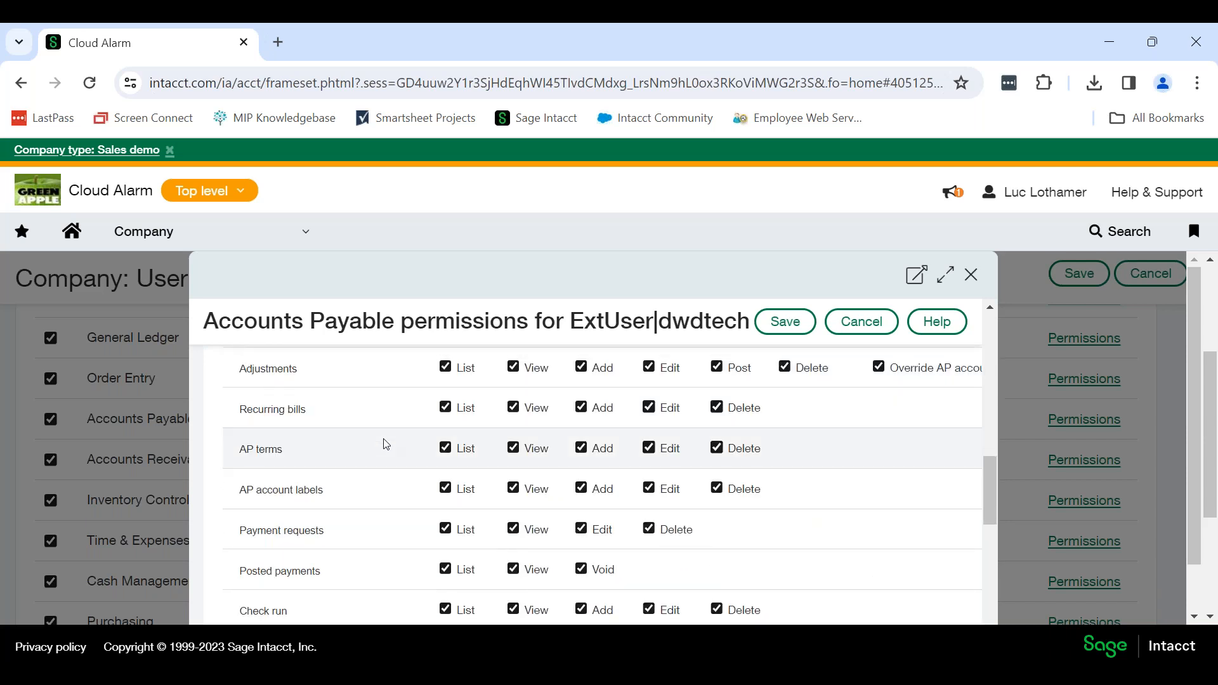
{"action": "scroll", "coordinate": [386, 444], "scroll_direction": "down", "scroll_amount": 2}
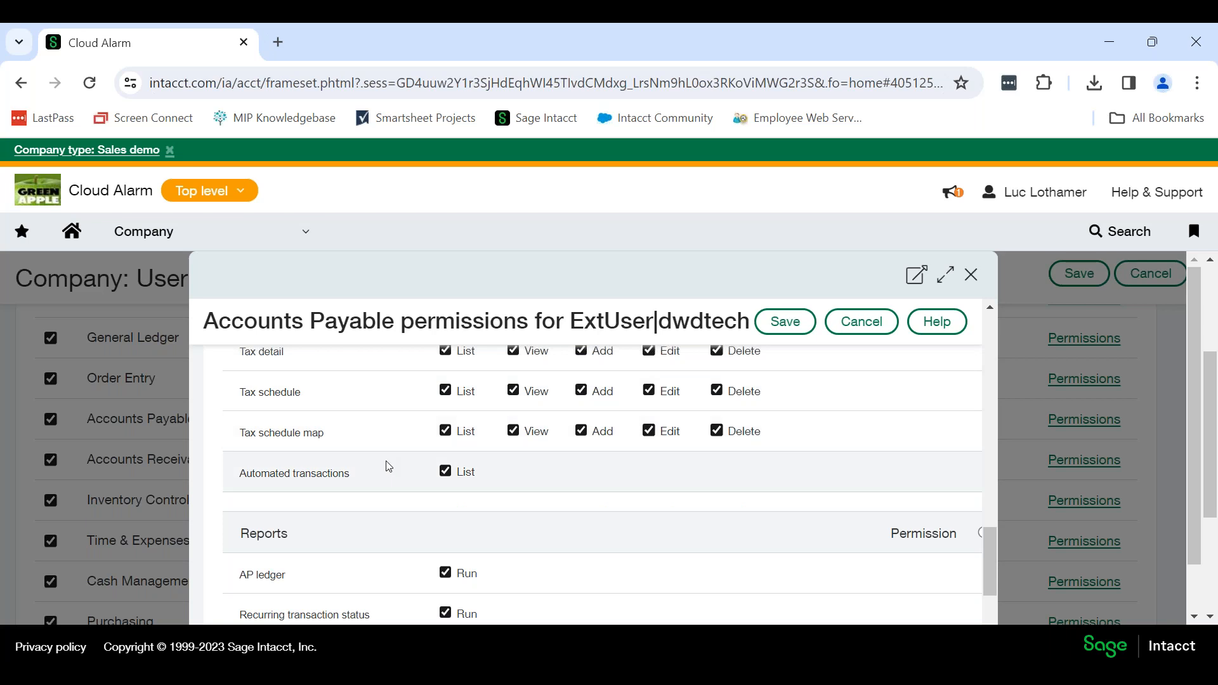
{"action": "left_click", "coordinate": [971, 276]}
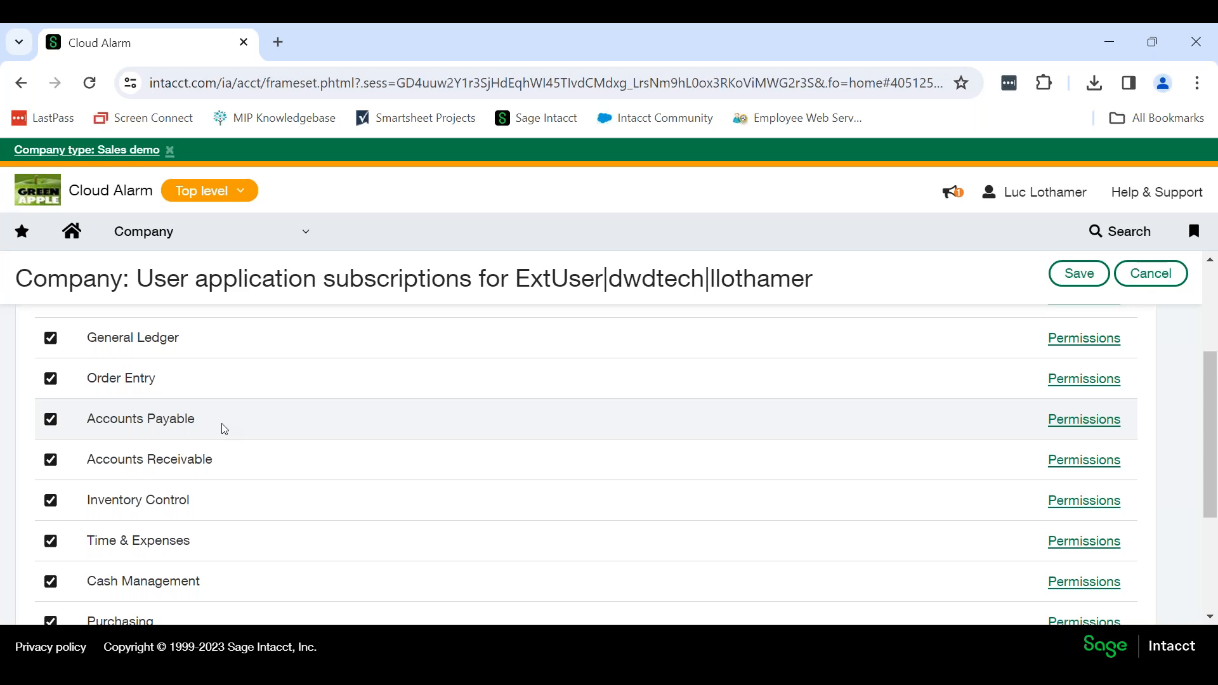
Open the Accounts Payable 1099 e-file submissions, check the available tax years and keep 2023.
{"action": "left_click", "coordinate": [208, 241]}
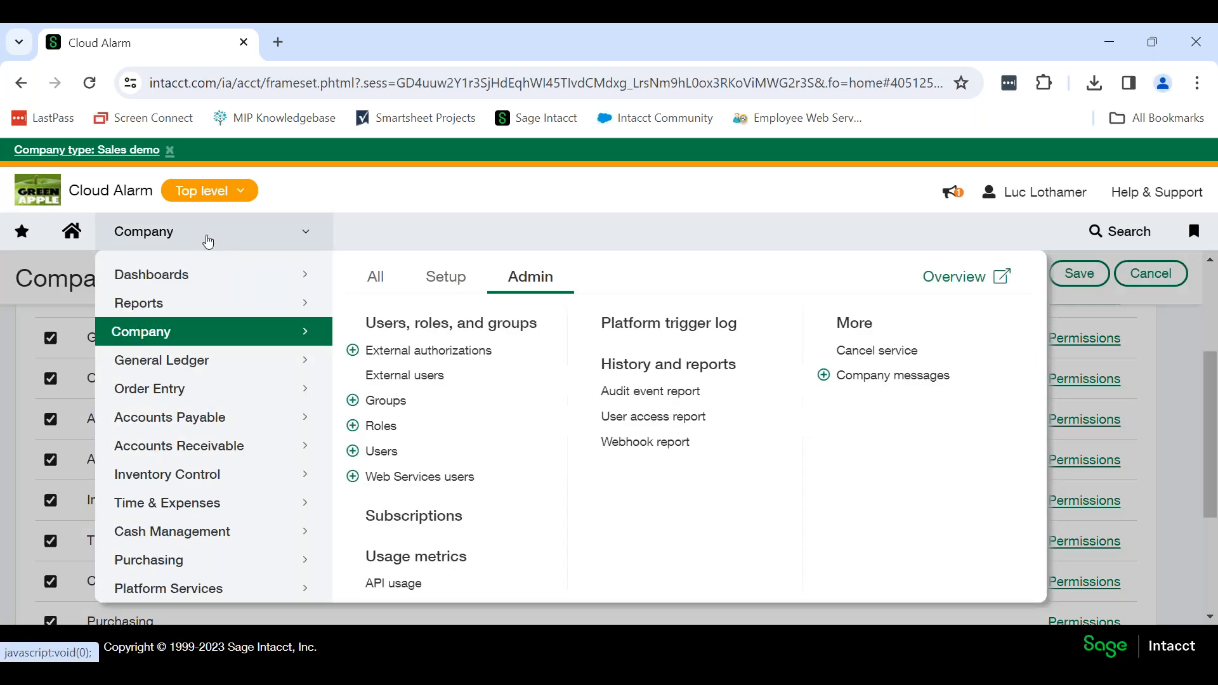
{"action": "left_click", "coordinate": [242, 423]}
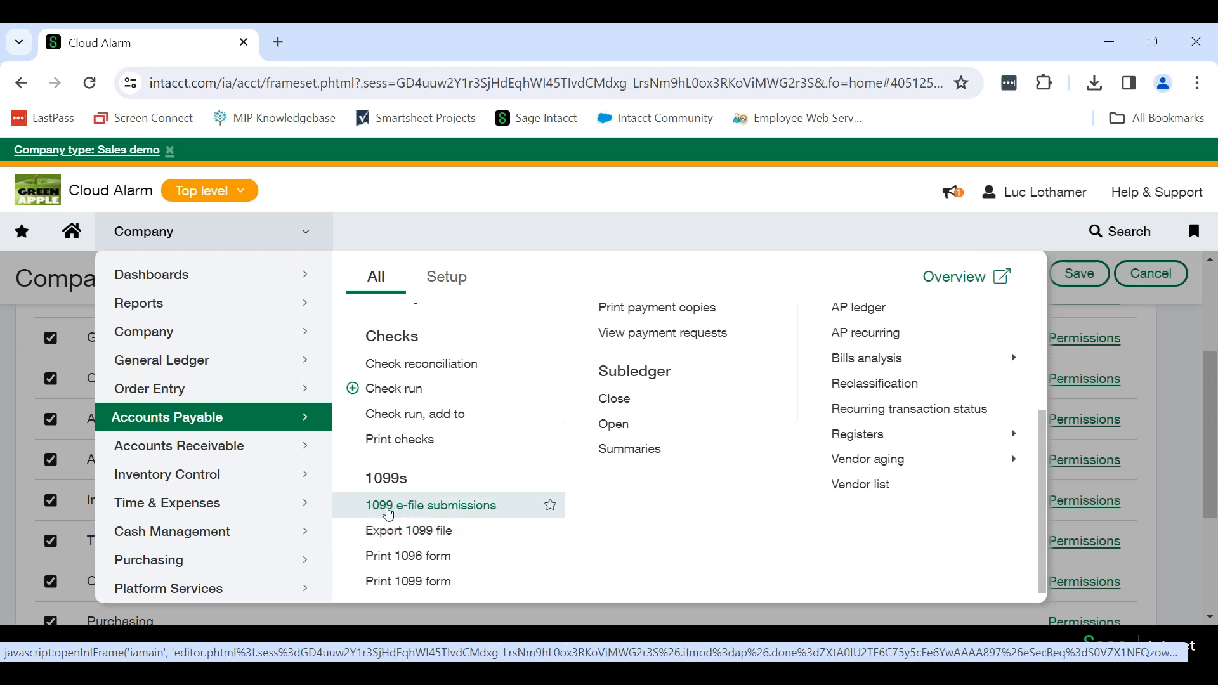
{"action": "left_click", "coordinate": [436, 508]}
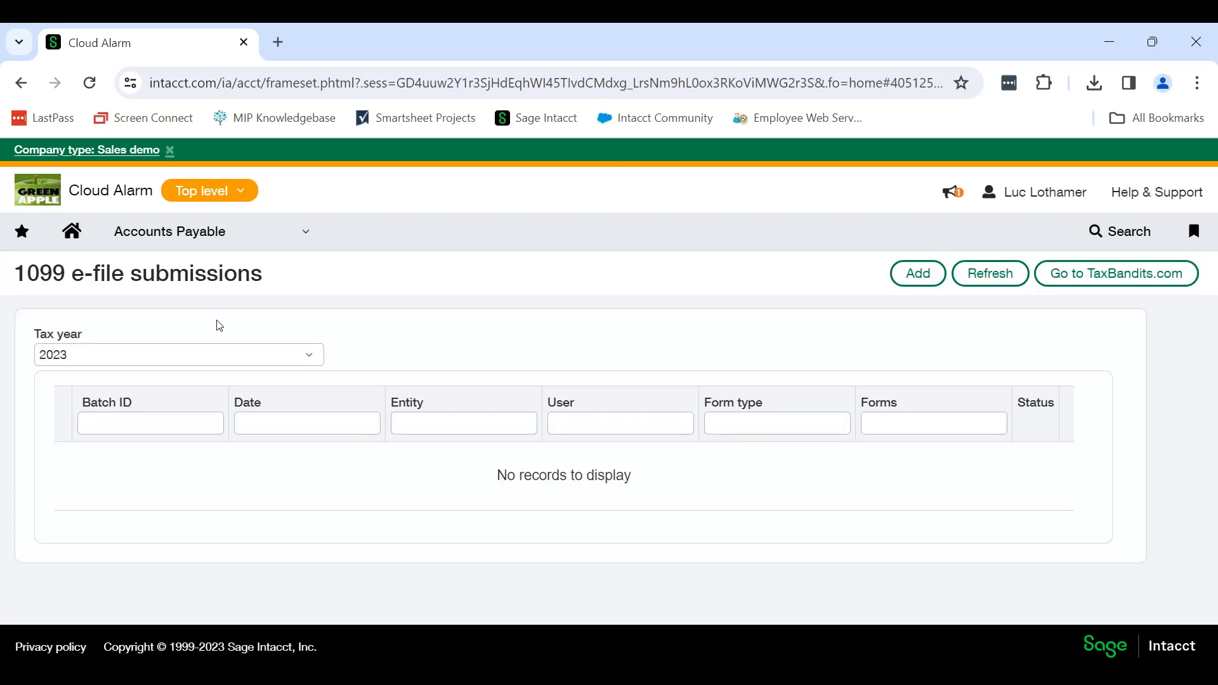
{"action": "left_click", "coordinate": [312, 357]}
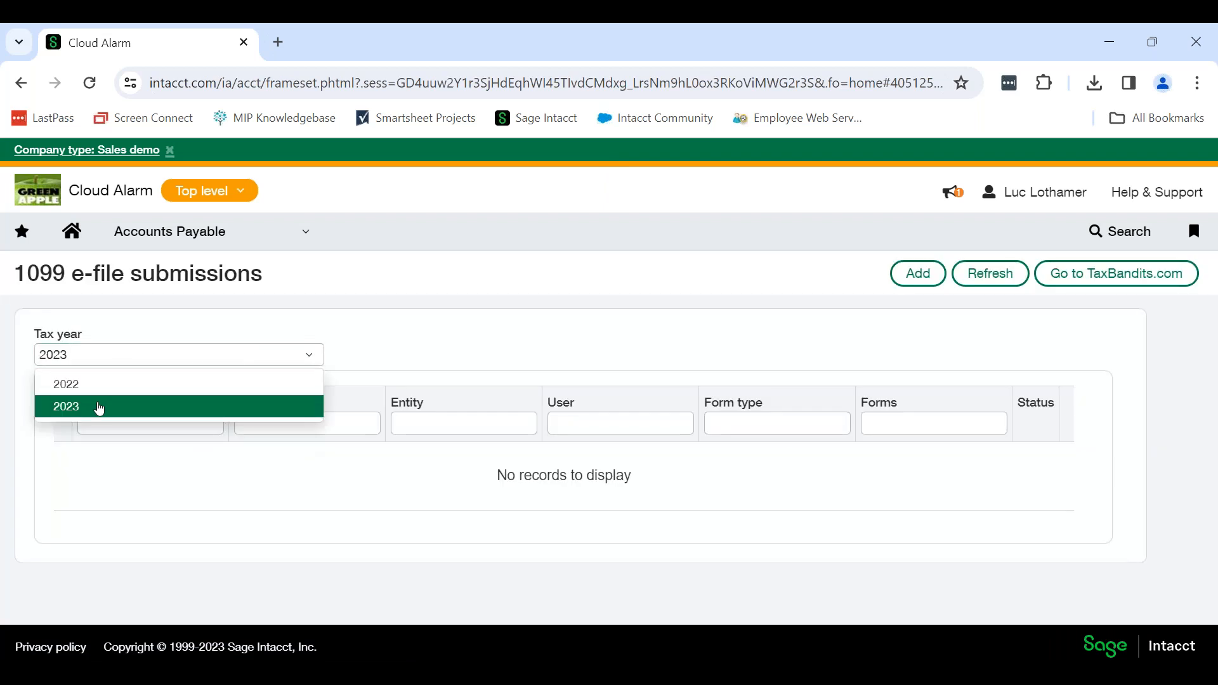
{"action": "left_click", "coordinate": [408, 342]}
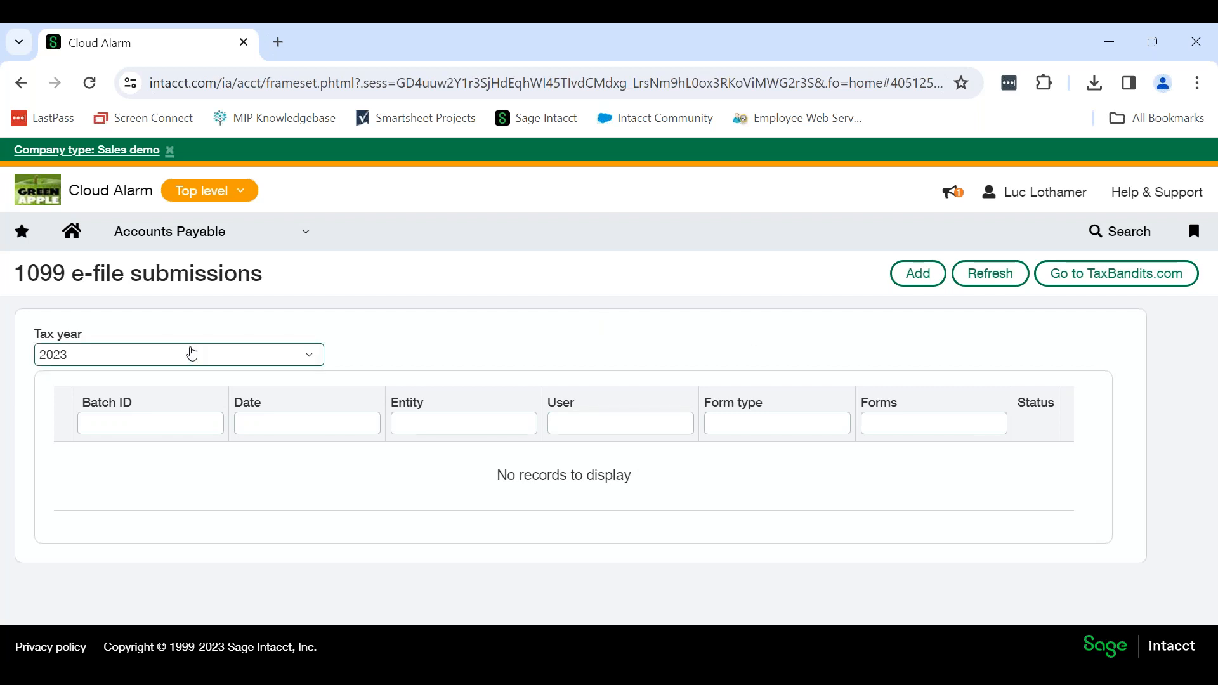
Add a 1099 e-file submission for year ending 2023 with all vendors included, and set its entity to 10--Texas #10.
{"action": "left_click", "coordinate": [919, 275]}
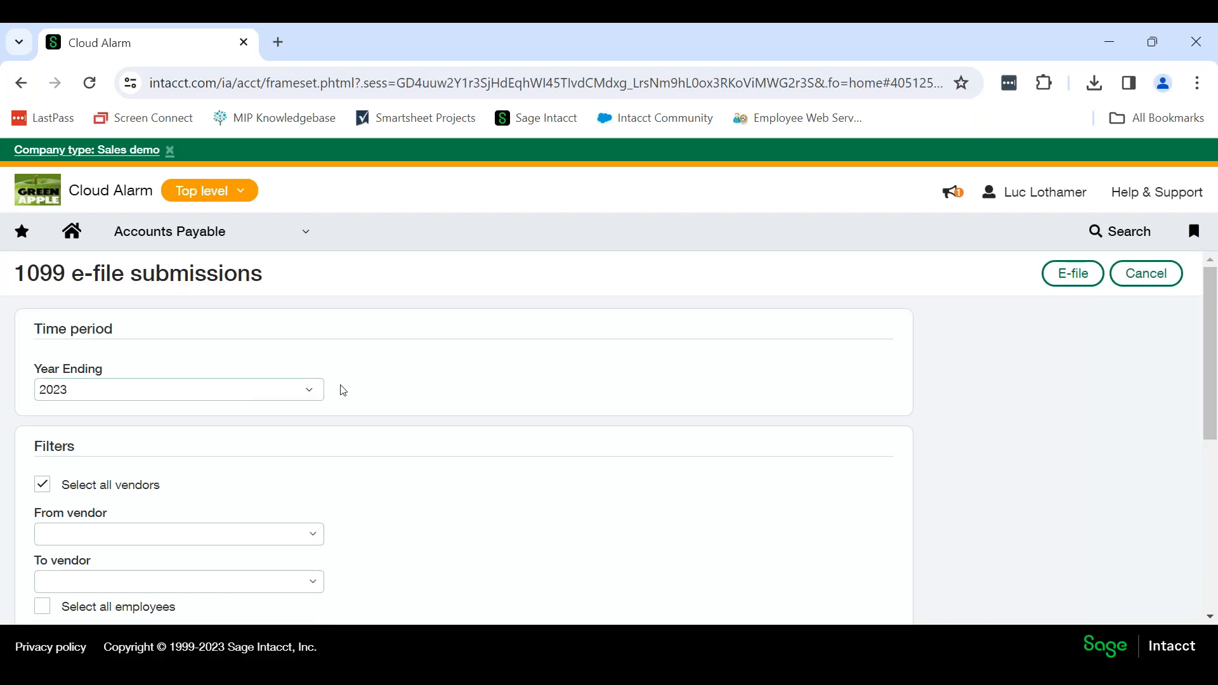
{"action": "scroll", "coordinate": [409, 388], "scroll_direction": "down", "scroll_amount": 2}
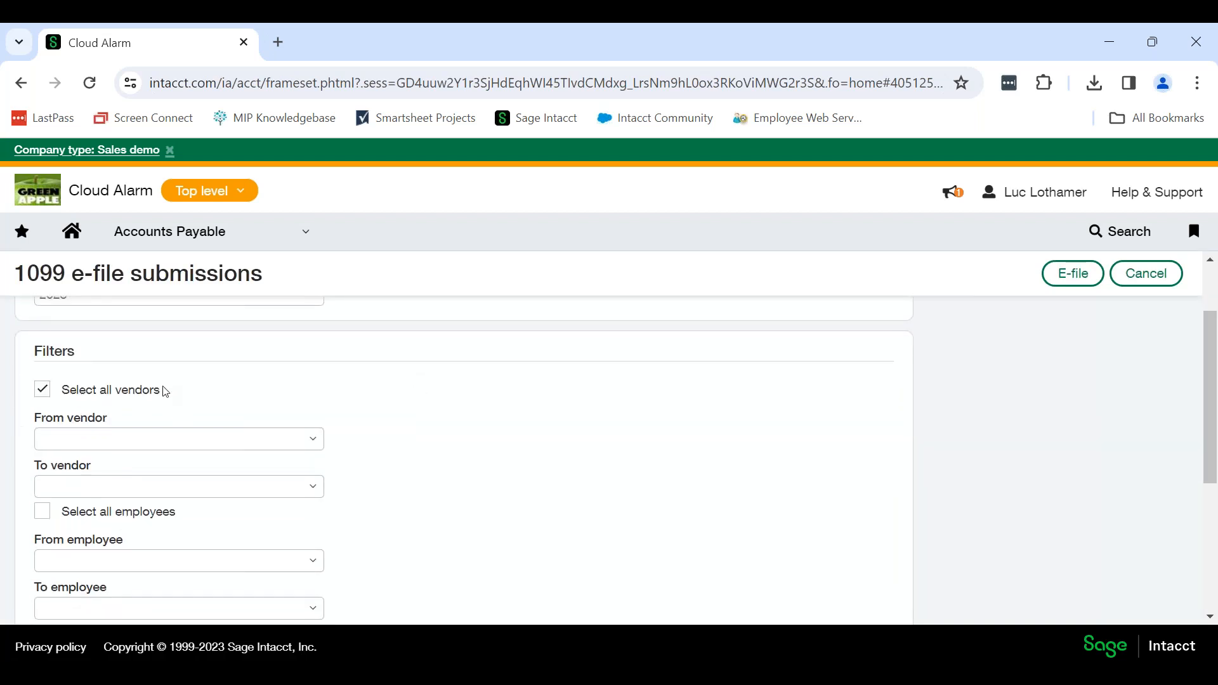
{"action": "scroll", "coordinate": [417, 428], "scroll_direction": "down", "scroll_amount": 3}
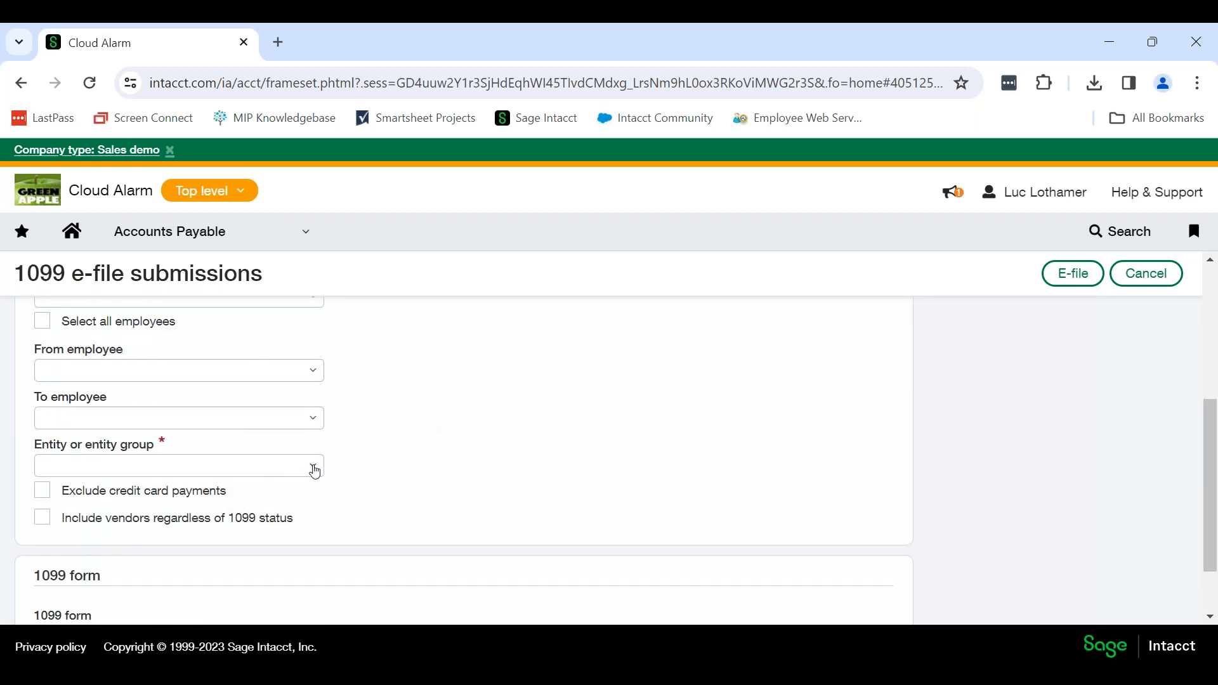
{"action": "left_click", "coordinate": [314, 470]}
{"action": "scroll", "coordinate": [222, 463], "scroll_direction": "down", "scroll_amount": 5}
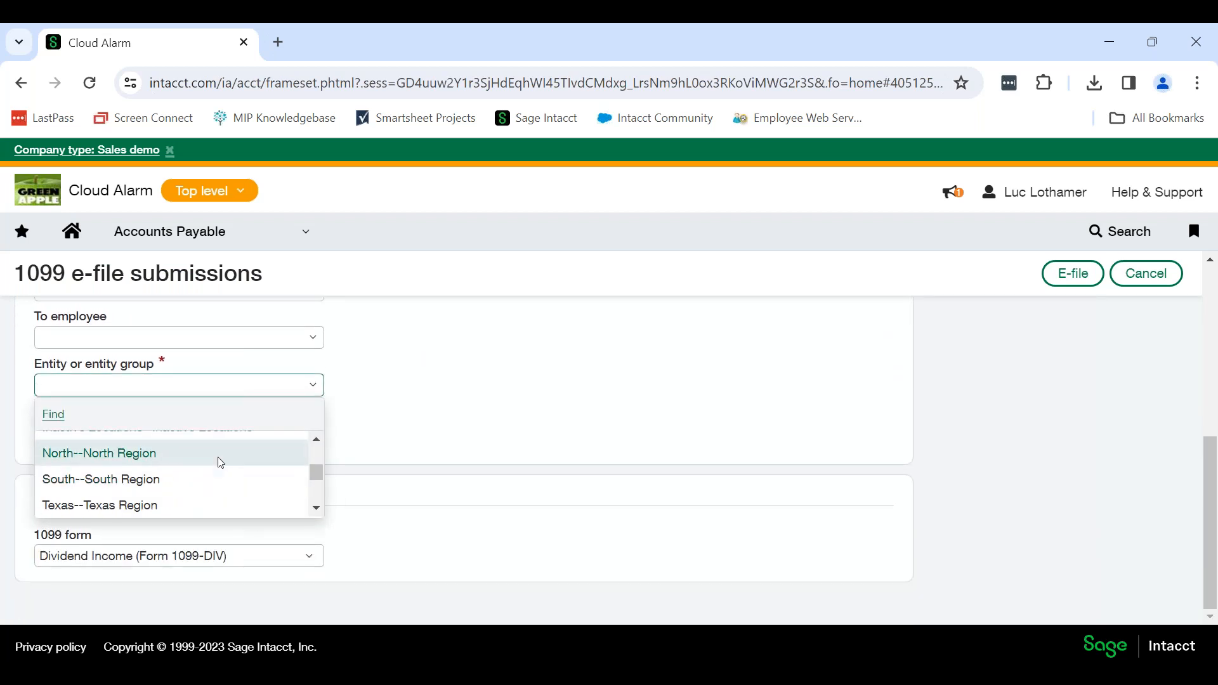
{"action": "scroll", "coordinate": [232, 468], "scroll_direction": "up", "scroll_amount": 5}
{"action": "left_click", "coordinate": [239, 444]}
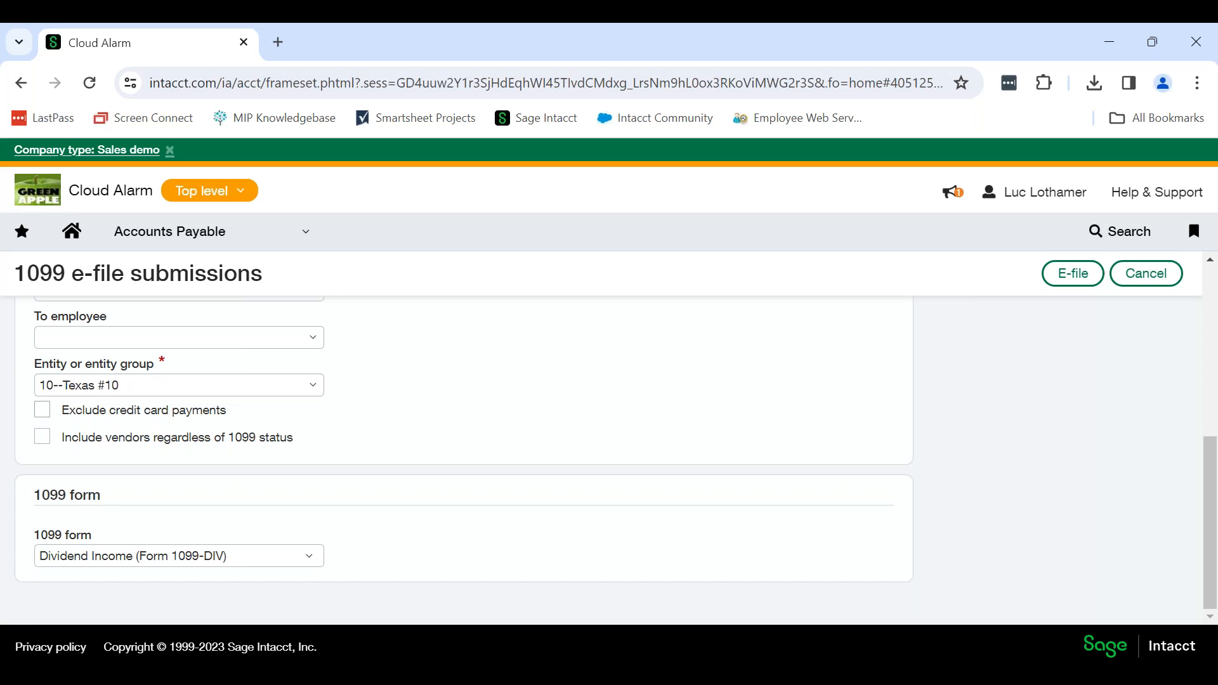
Exclude credit card payments from the e-file submission and choose Nonemployee Compensation (Form NEC) as the 1099 form.
{"action": "left_click", "coordinate": [43, 411]}
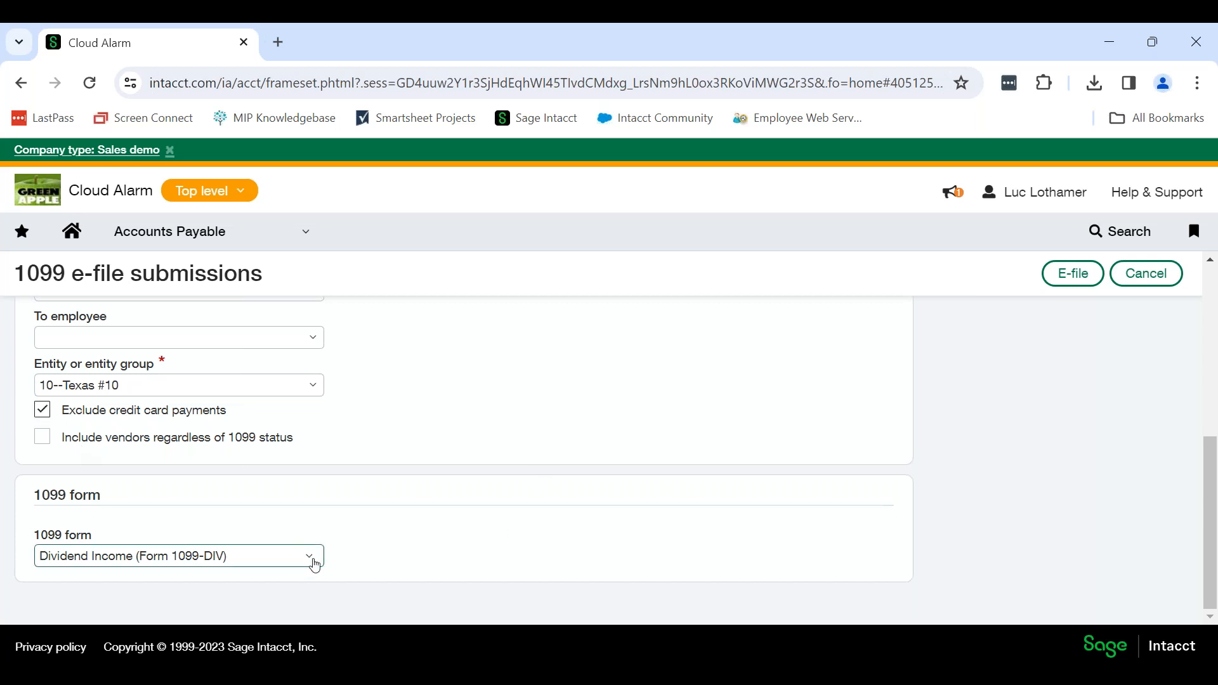
{"action": "left_click", "coordinate": [315, 563]}
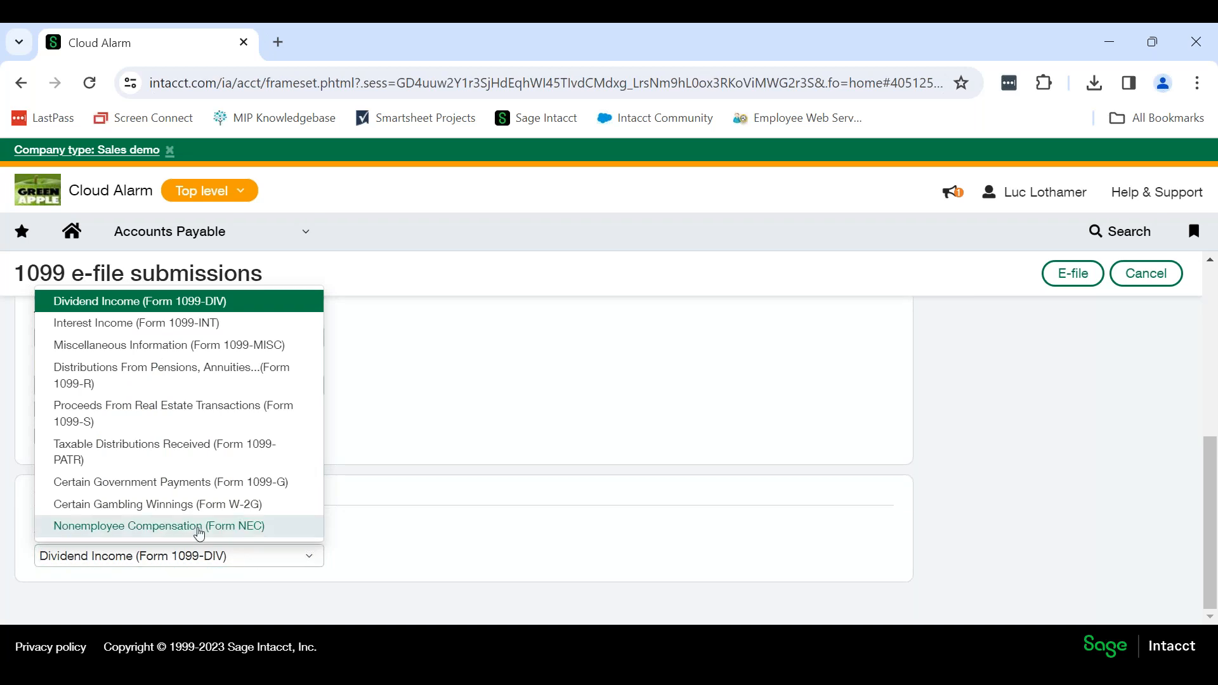
{"action": "left_click", "coordinate": [199, 527]}
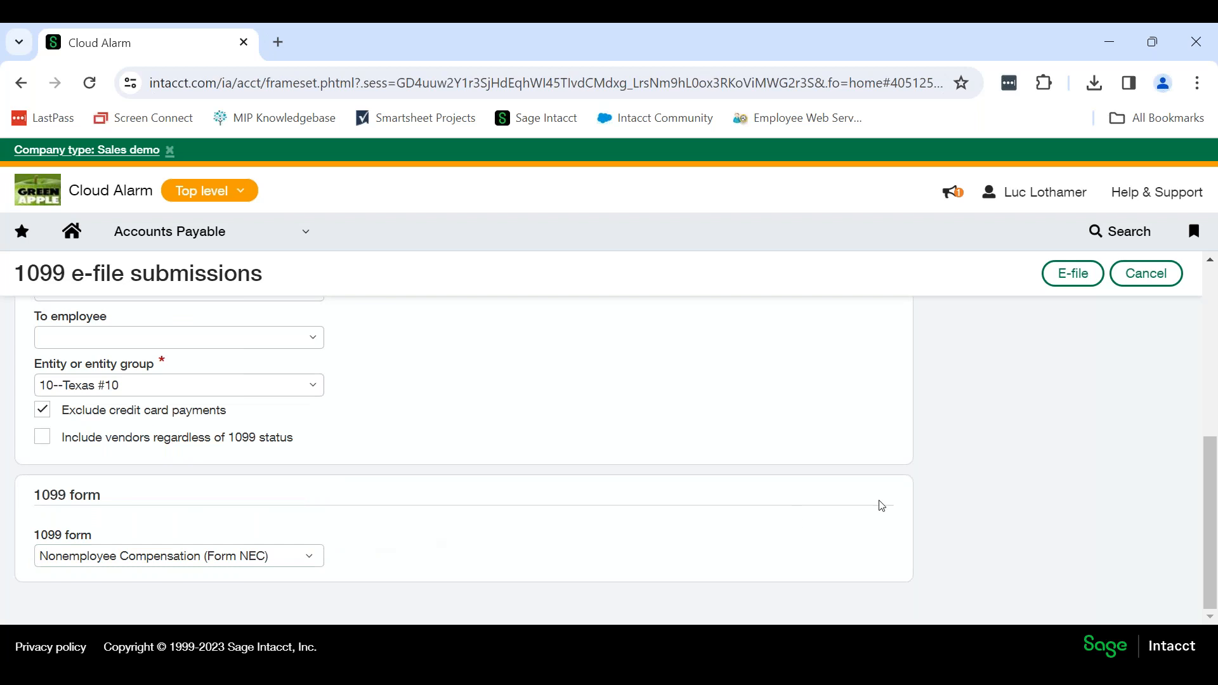
Open the TaxBandits e-file review for the submission and check the tax year, entity, form and vendor payments.
{"action": "left_click", "coordinate": [1076, 274]}
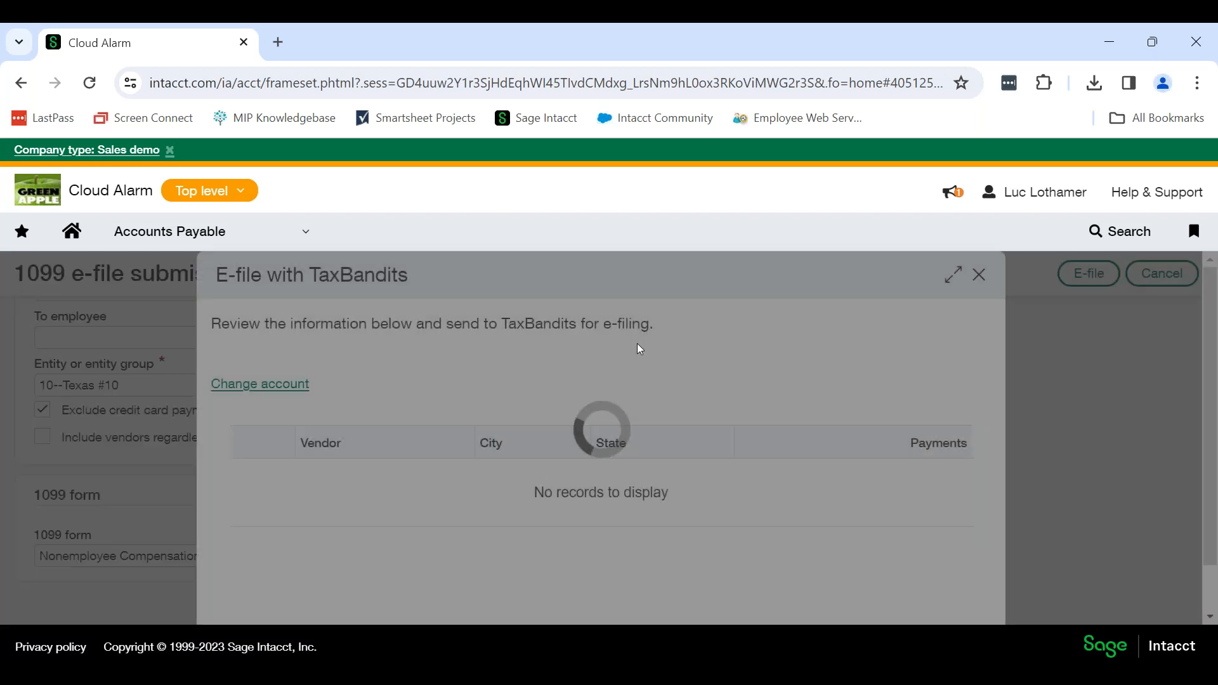
{"action": "scroll", "coordinate": [626, 361], "scroll_direction": "down", "scroll_amount": 1}
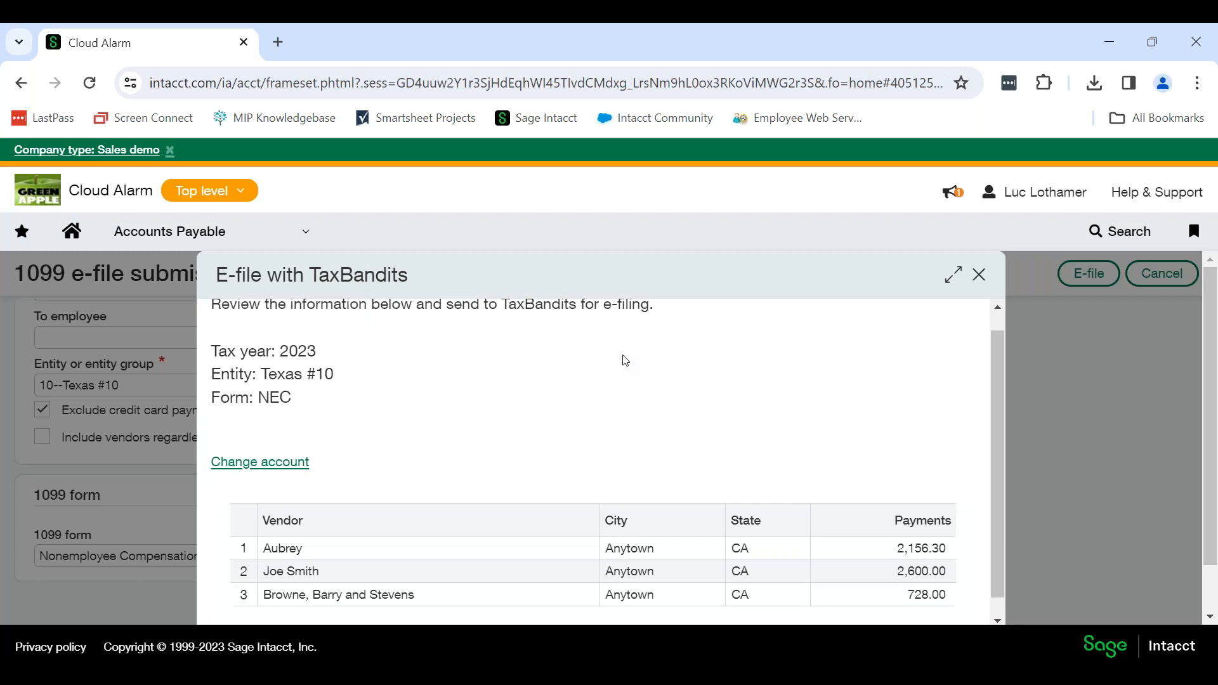
{"action": "scroll", "coordinate": [623, 371], "scroll_direction": "up", "scroll_amount": 1}
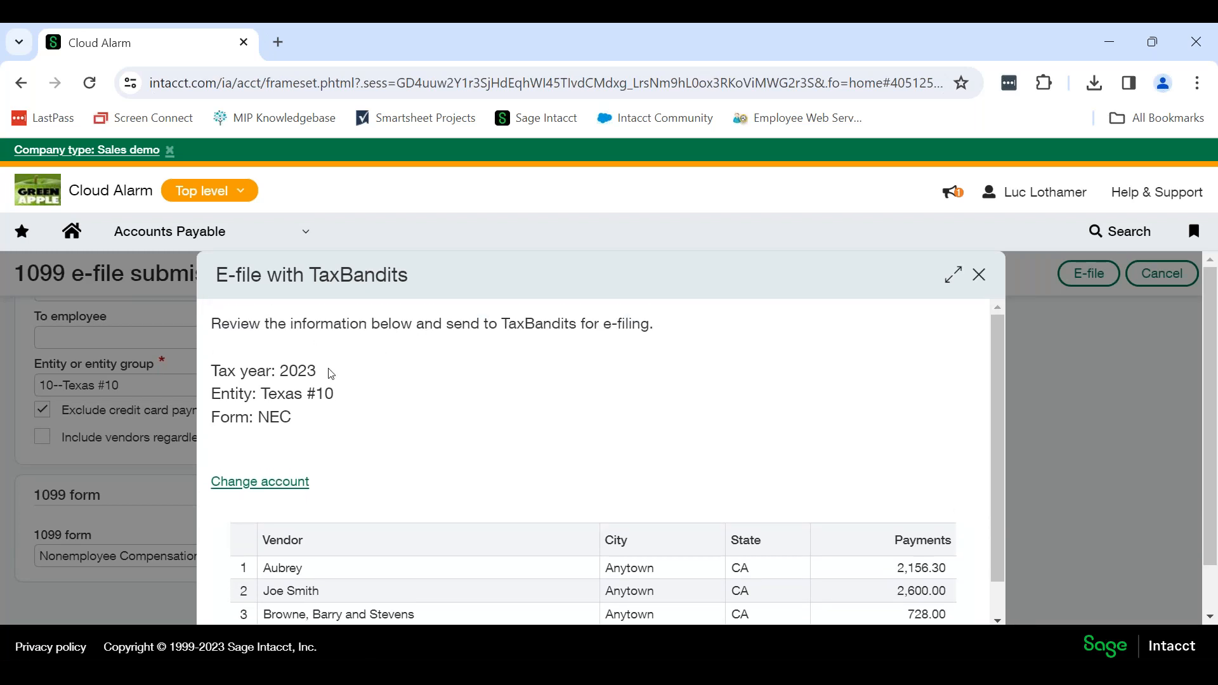
{"action": "left_click_drag", "start_coordinate": [334, 374], "coordinate": [288, 394]}
{"action": "double_click", "coordinate": [304, 420]}
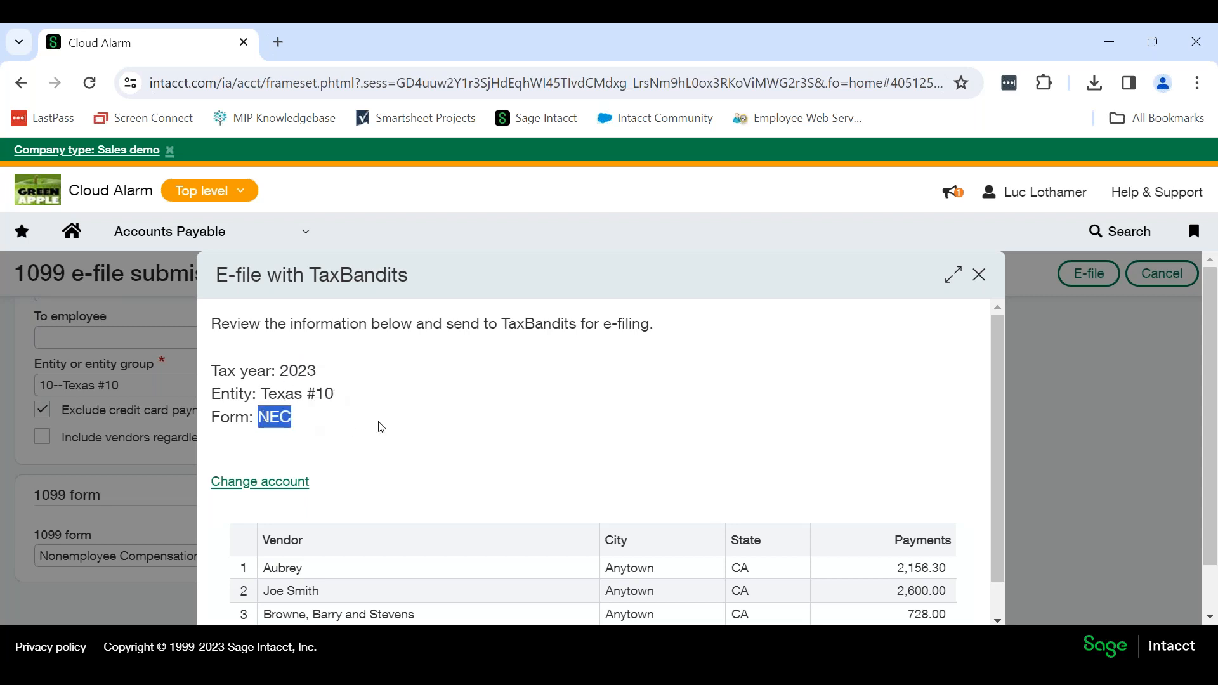
{"action": "scroll", "coordinate": [416, 437], "scroll_direction": "down", "scroll_amount": 1}
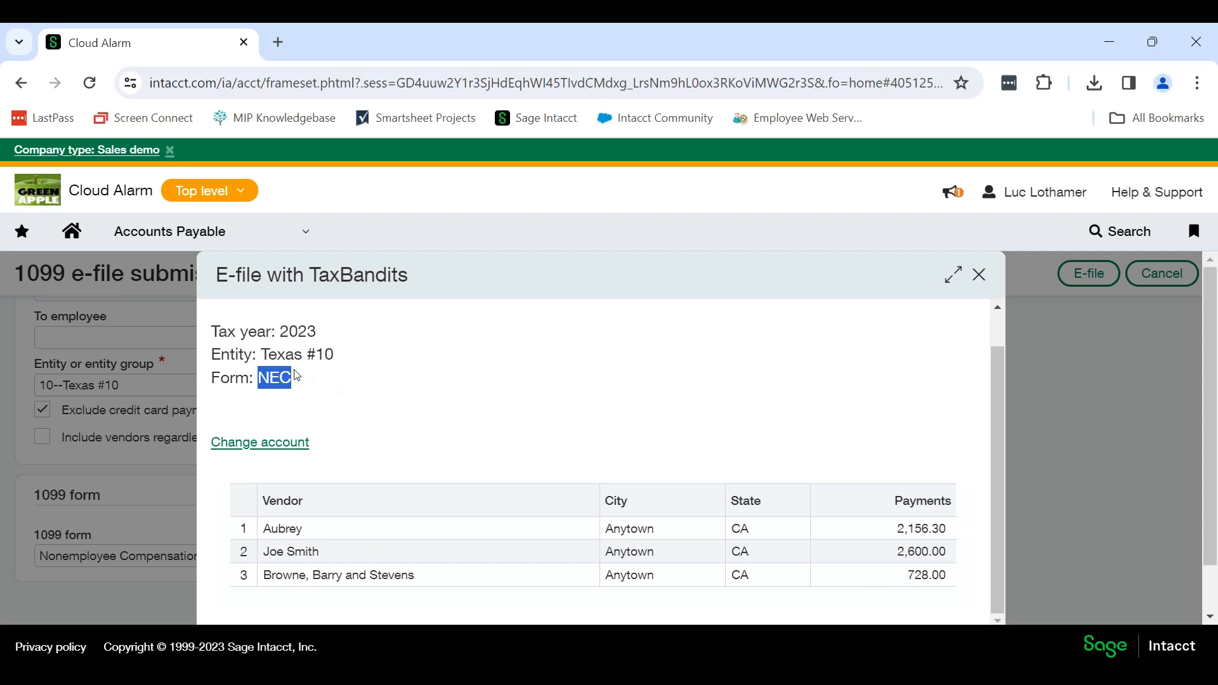
{"action": "scroll", "coordinate": [653, 425], "scroll_direction": "down", "scroll_amount": 1}
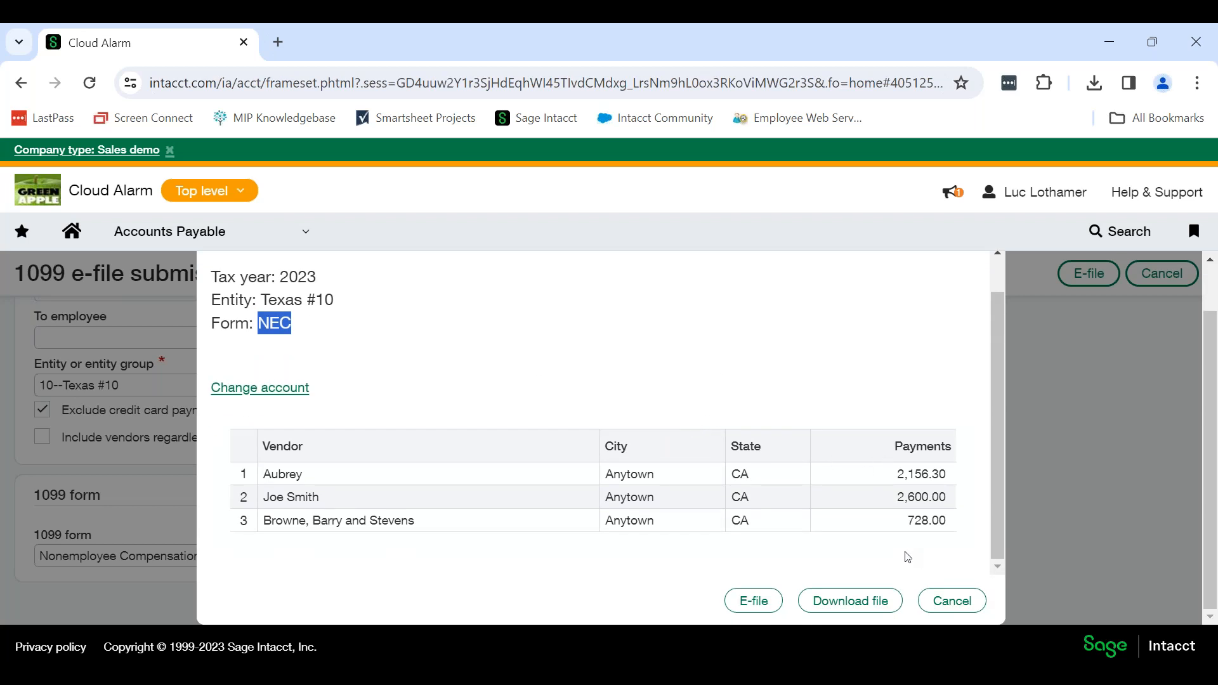
{"action": "left_click", "coordinate": [752, 602]}
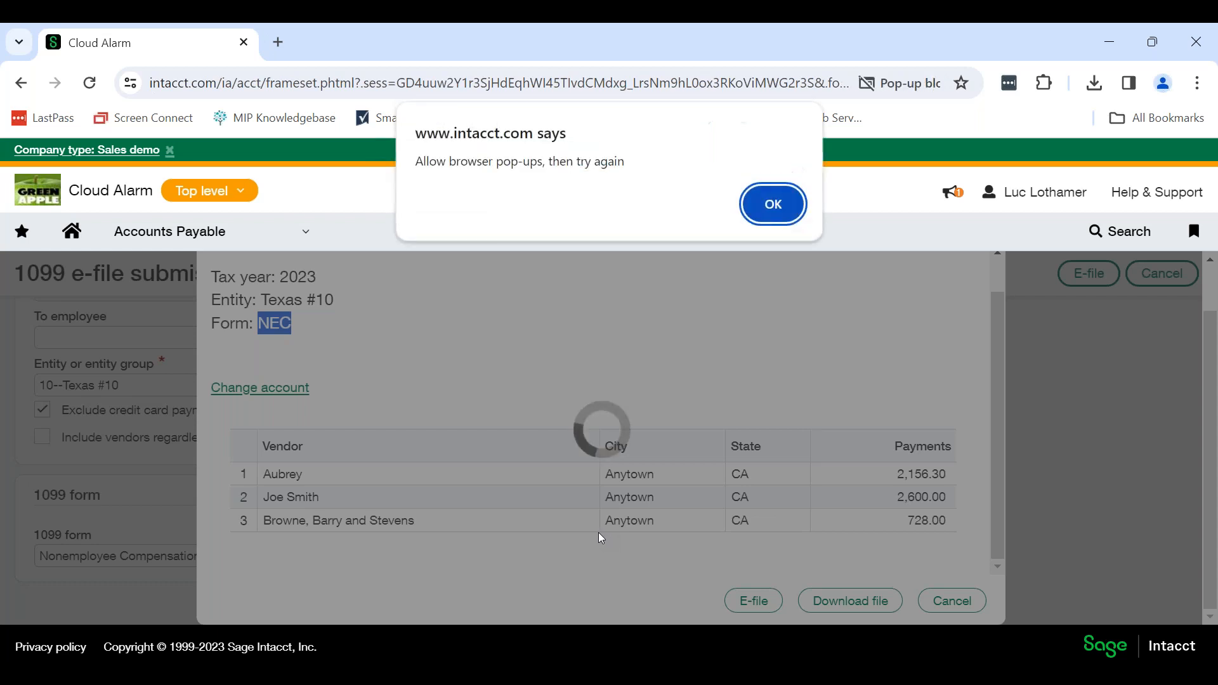
{"action": "left_click", "coordinate": [775, 204]}
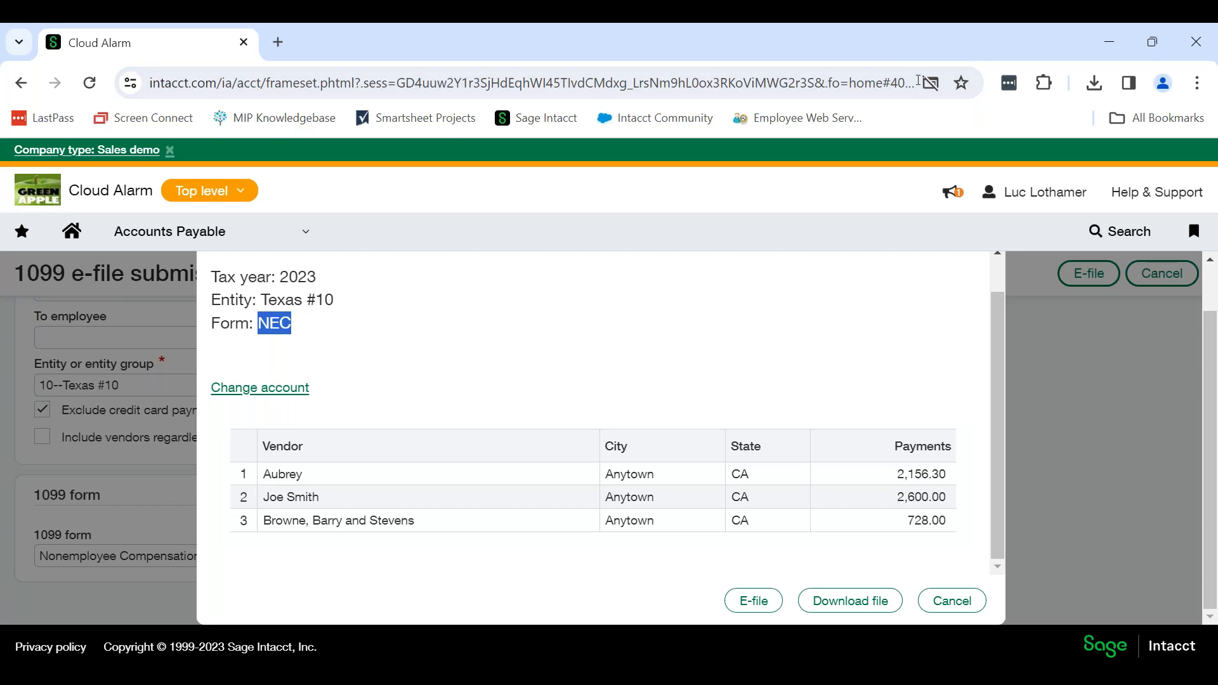
{"action": "left_click", "coordinate": [930, 82]}
{"action": "left_click", "coordinate": [706, 186]}
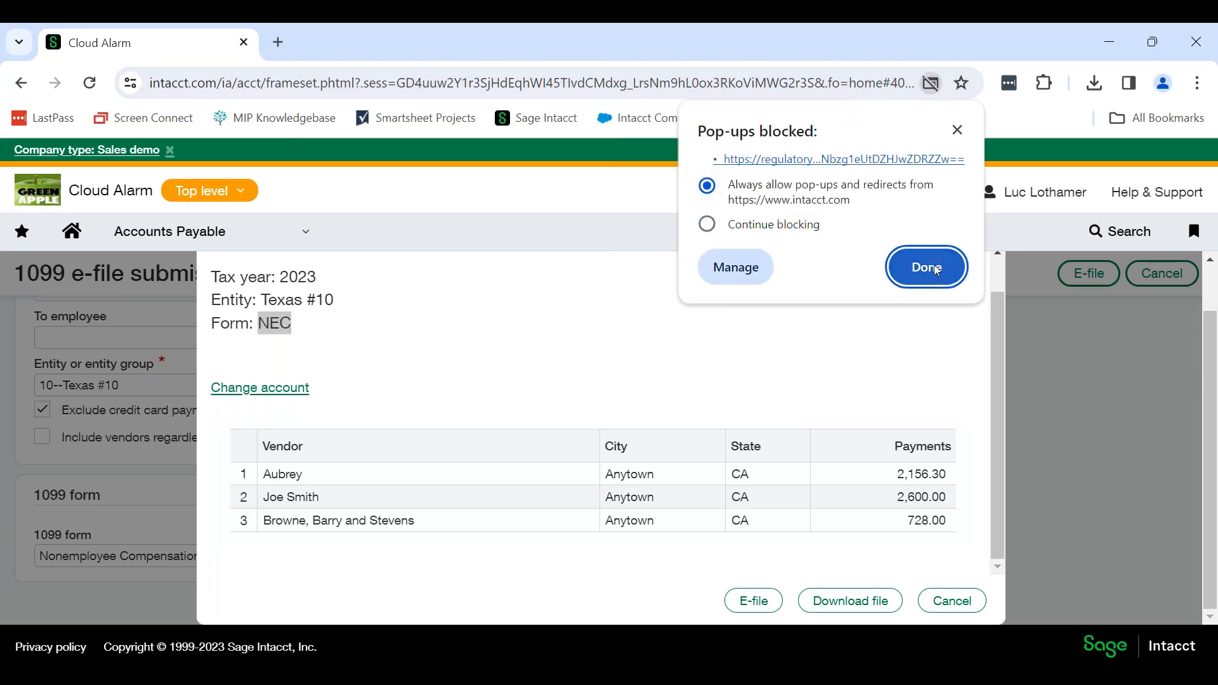
{"action": "left_click", "coordinate": [926, 267]}
Send the reviewed Texas #10 NEC forms to TaxBandits for e-filing again with pop-ups allowed.
{"action": "left_click", "coordinate": [752, 610]}
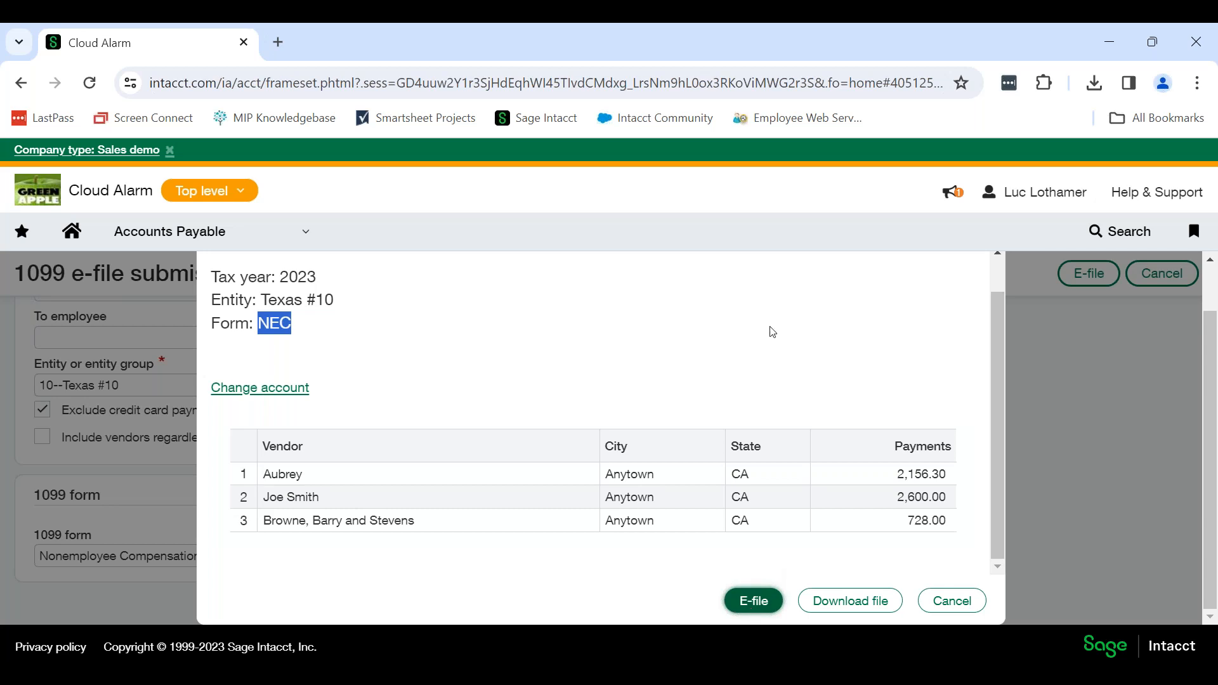
{"action": "left_click", "coordinate": [683, 345]}
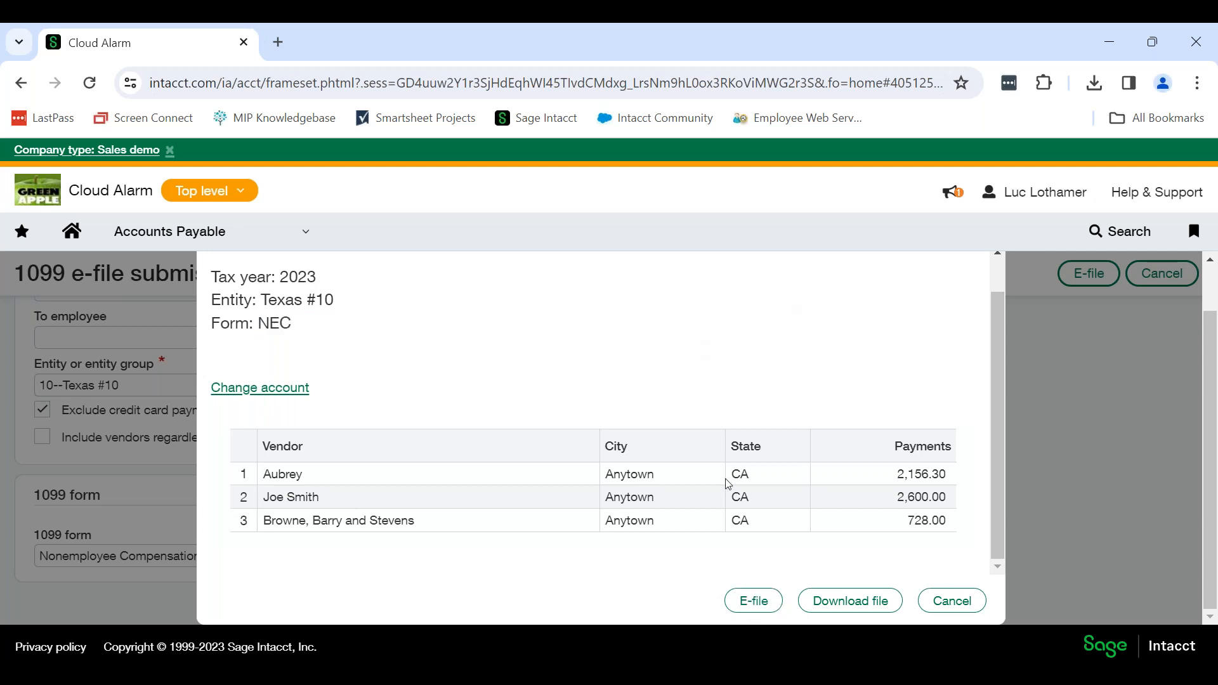
{"action": "left_click", "coordinate": [766, 604]}
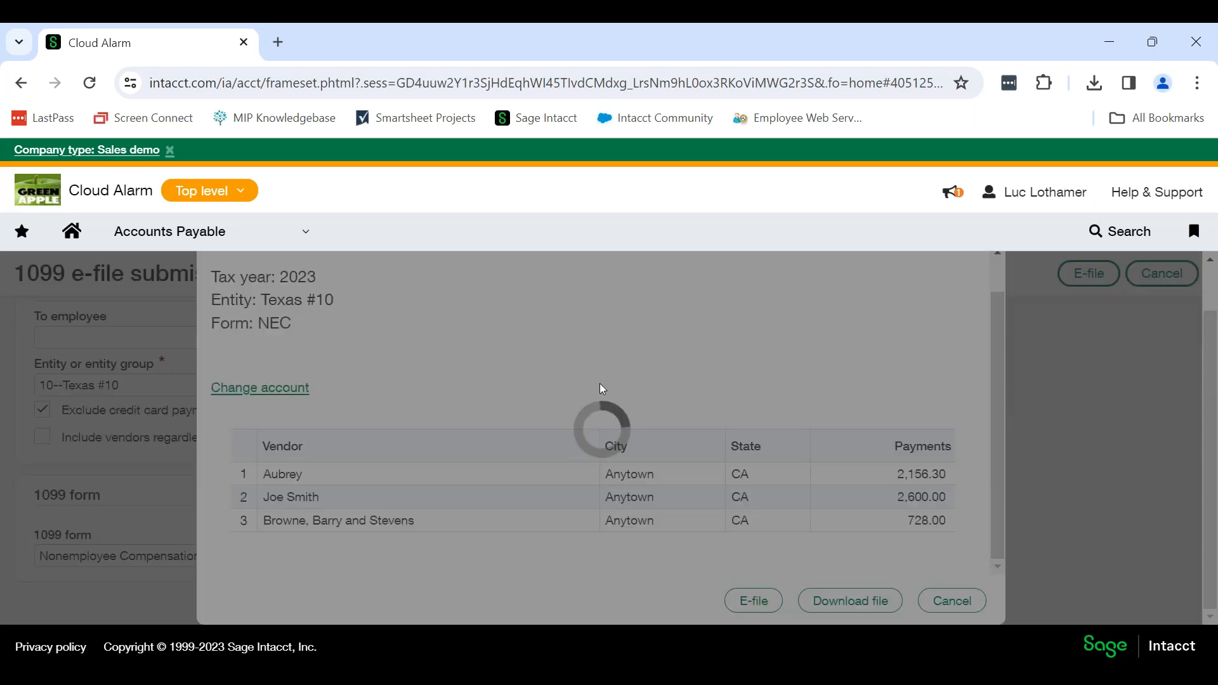
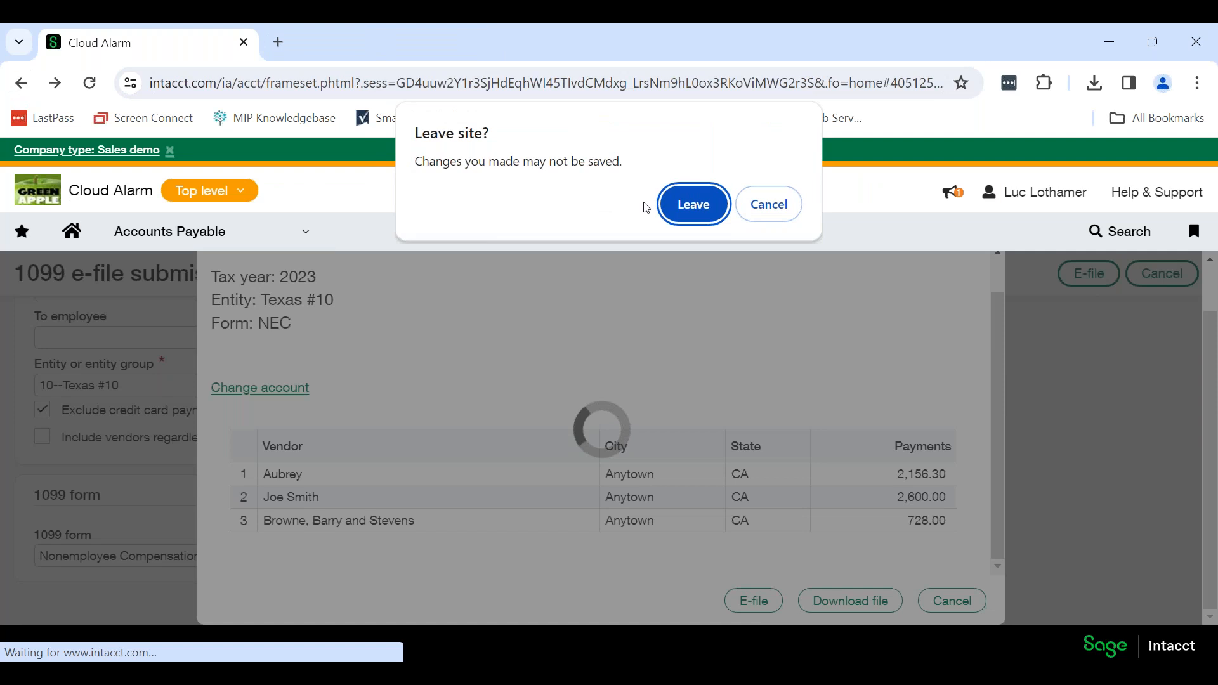
Open the Accounts Payable 1099 report and check its filter for showing minimum eligible amounts only.
{"action": "left_click", "coordinate": [179, 231]}
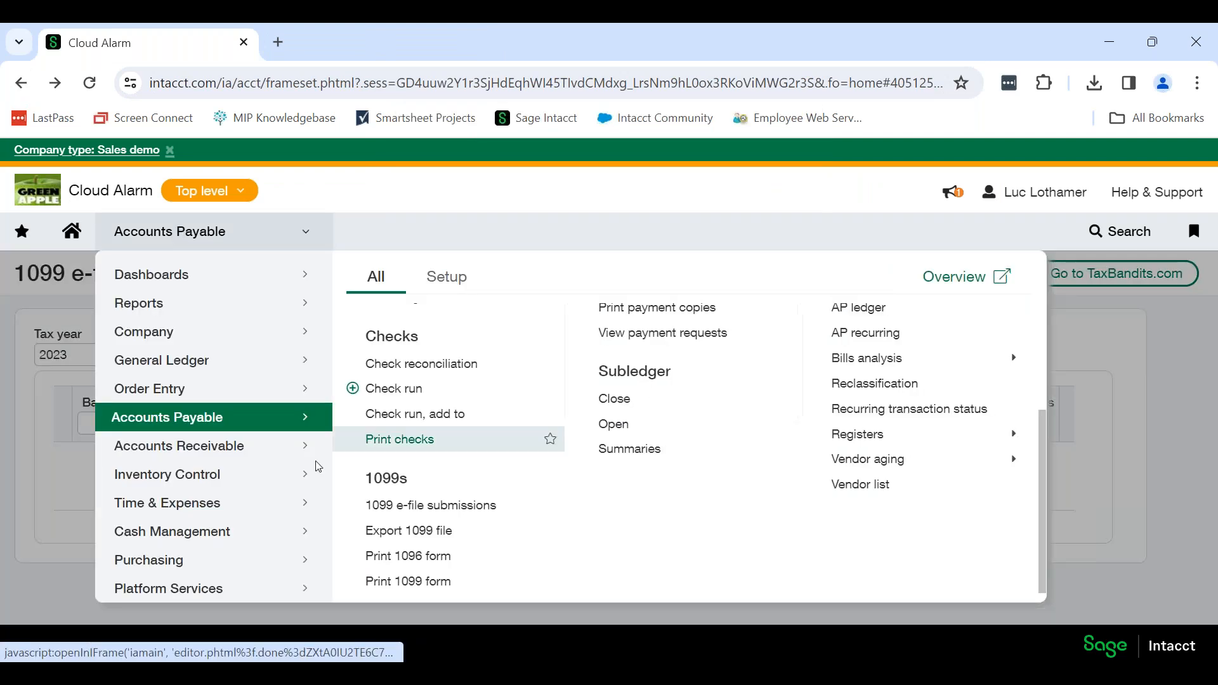
{"action": "scroll", "coordinate": [882, 456], "scroll_direction": "up", "scroll_amount": 2}
{"action": "mouse_move", "coordinate": [929, 381]}
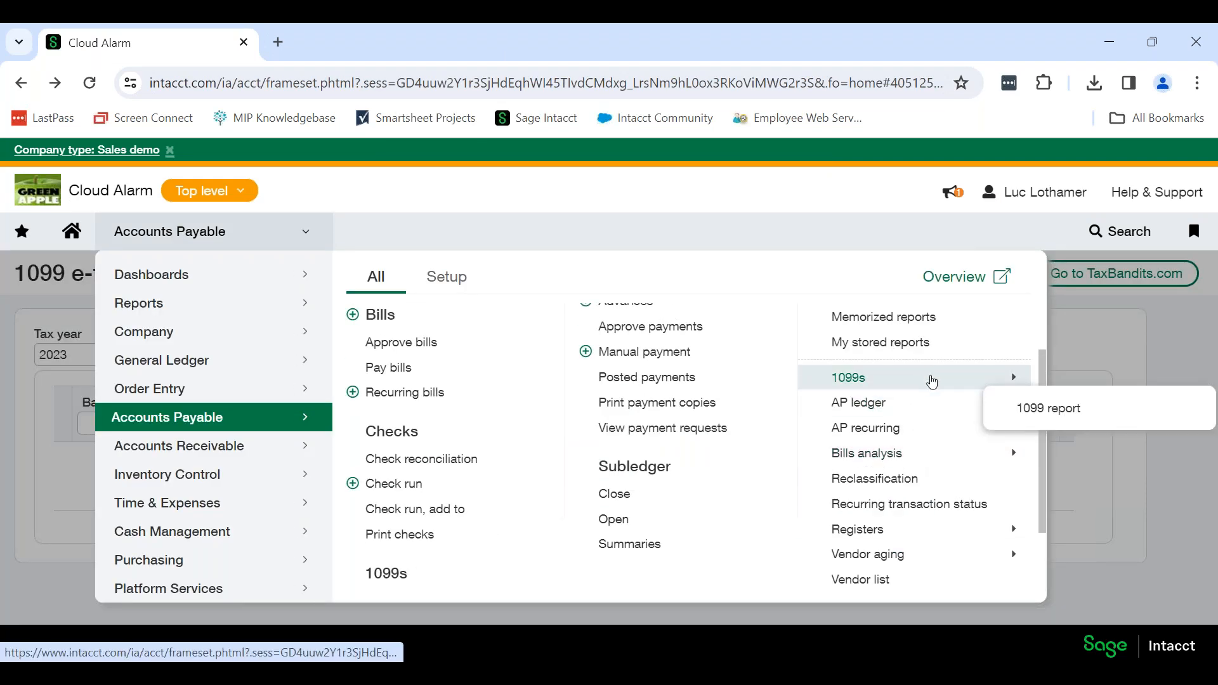
{"action": "left_click", "coordinate": [1119, 403]}
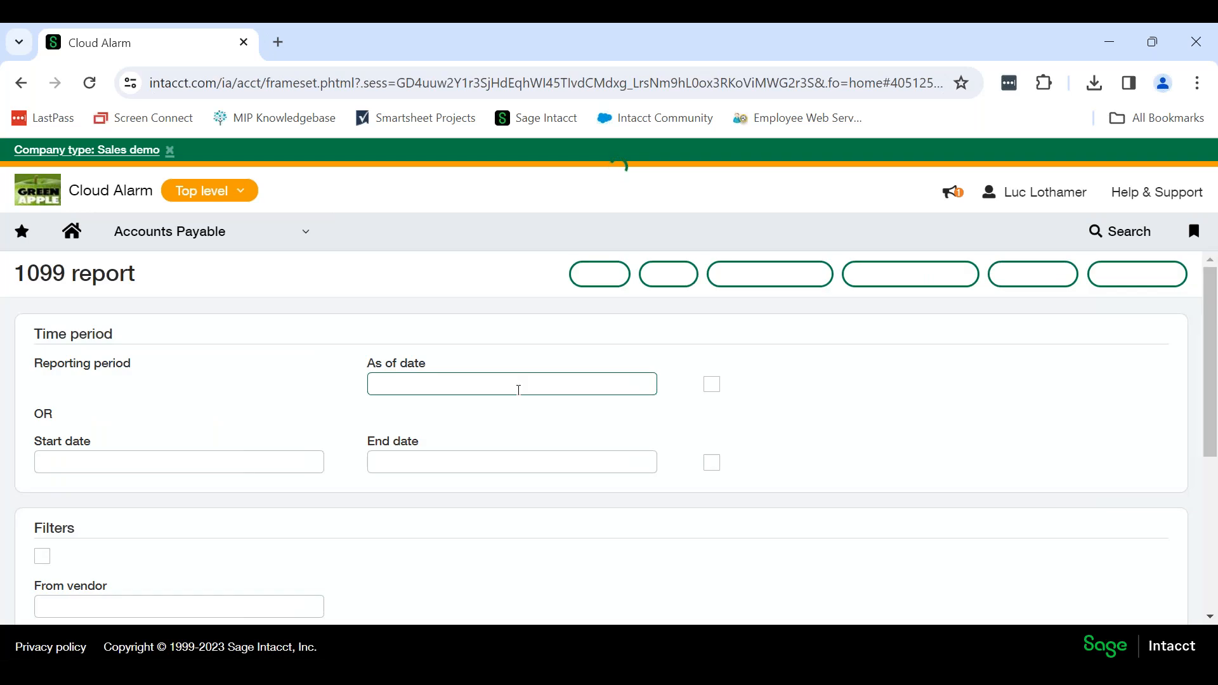
{"action": "scroll", "coordinate": [270, 394], "scroll_direction": "down", "scroll_amount": 5}
{"action": "scroll", "coordinate": [279, 387], "scroll_direction": "down", "scroll_amount": 4}
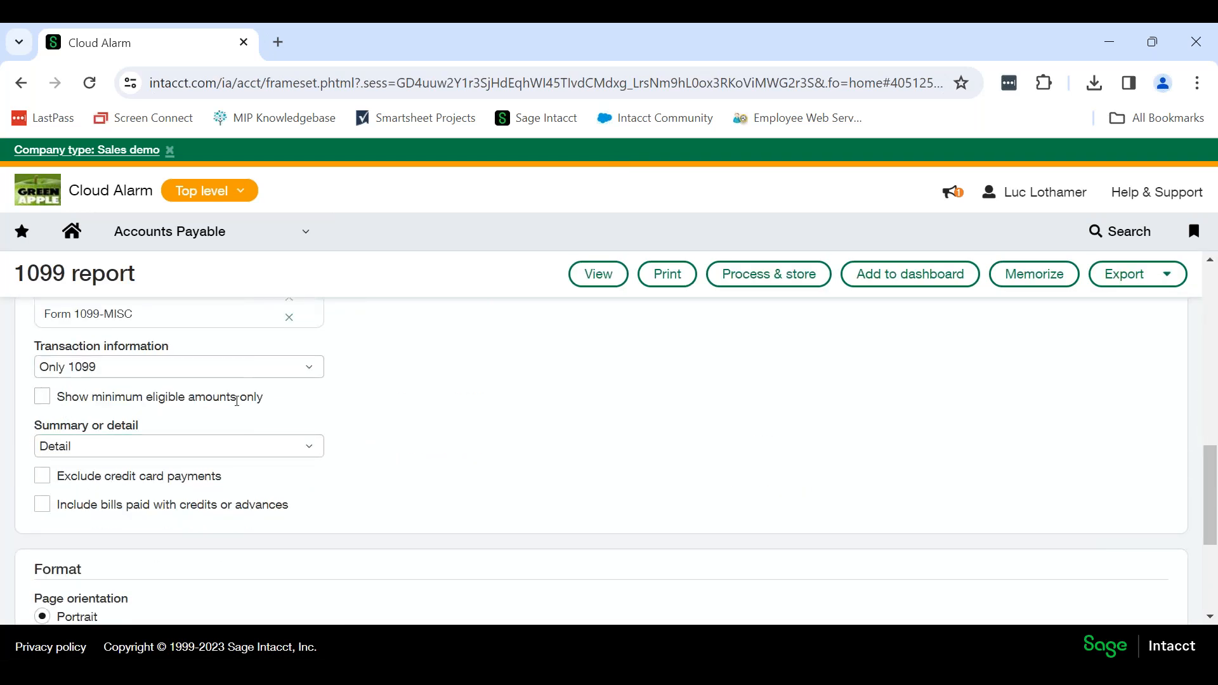
{"action": "left_click_drag", "start_coordinate": [273, 402], "coordinate": [60, 404]}
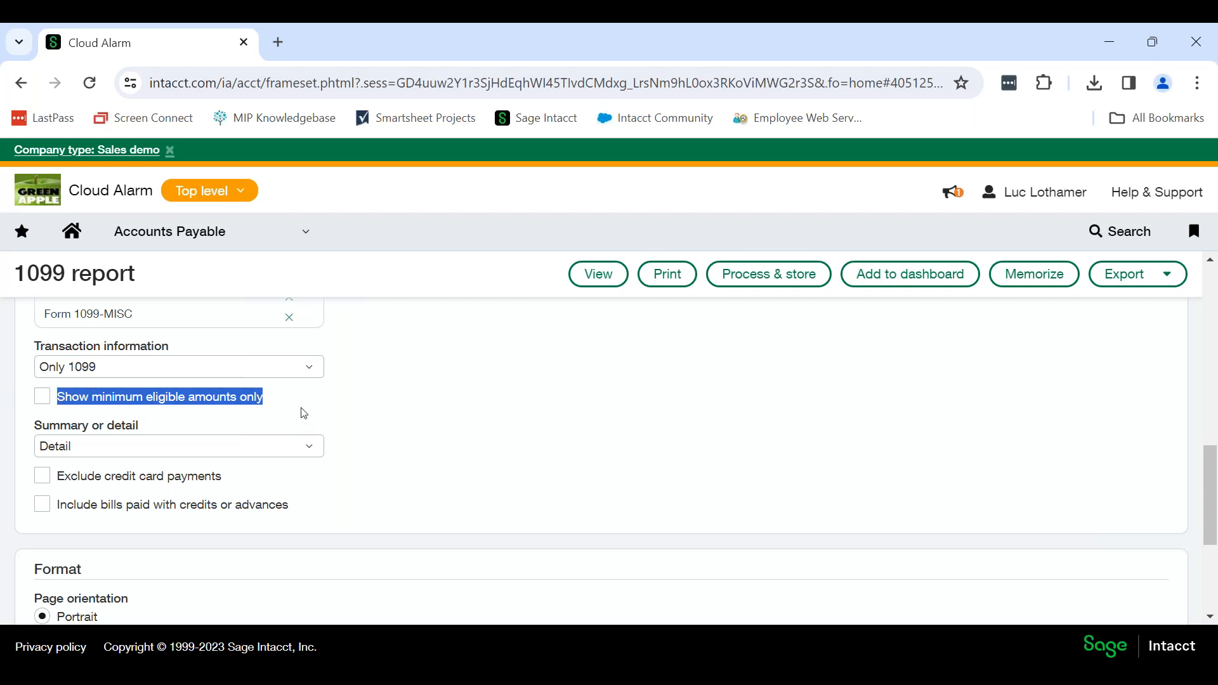
{"action": "left_click", "coordinate": [279, 409]}
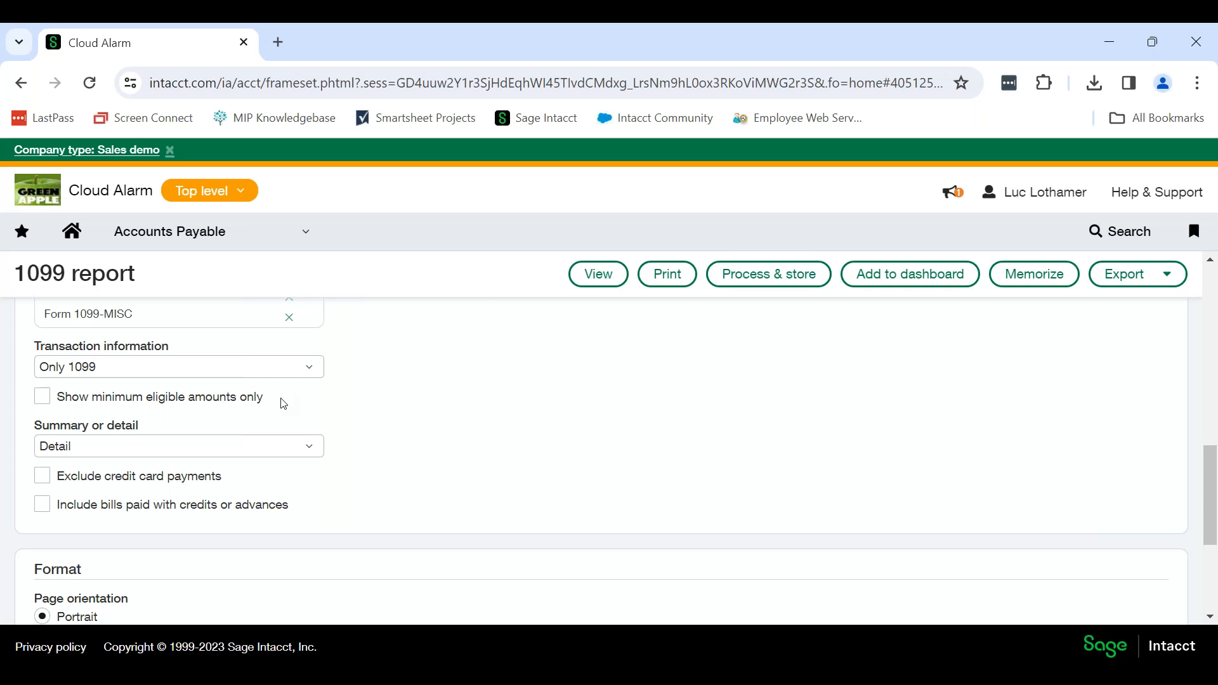
Open the Sysco Foods vendor record and check its tax ID, Form 1099 type and 1099 box in the additional information.
{"action": "left_click", "coordinate": [271, 228]}
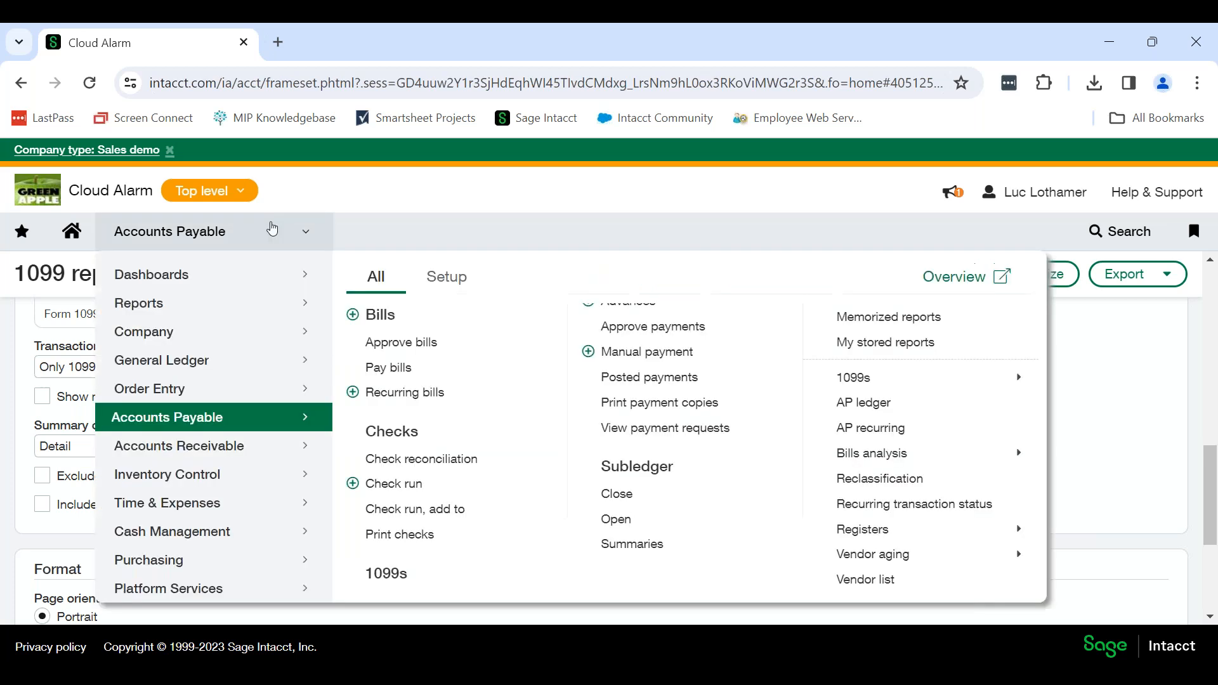
{"action": "scroll", "coordinate": [419, 419], "scroll_direction": "up", "scroll_amount": 1}
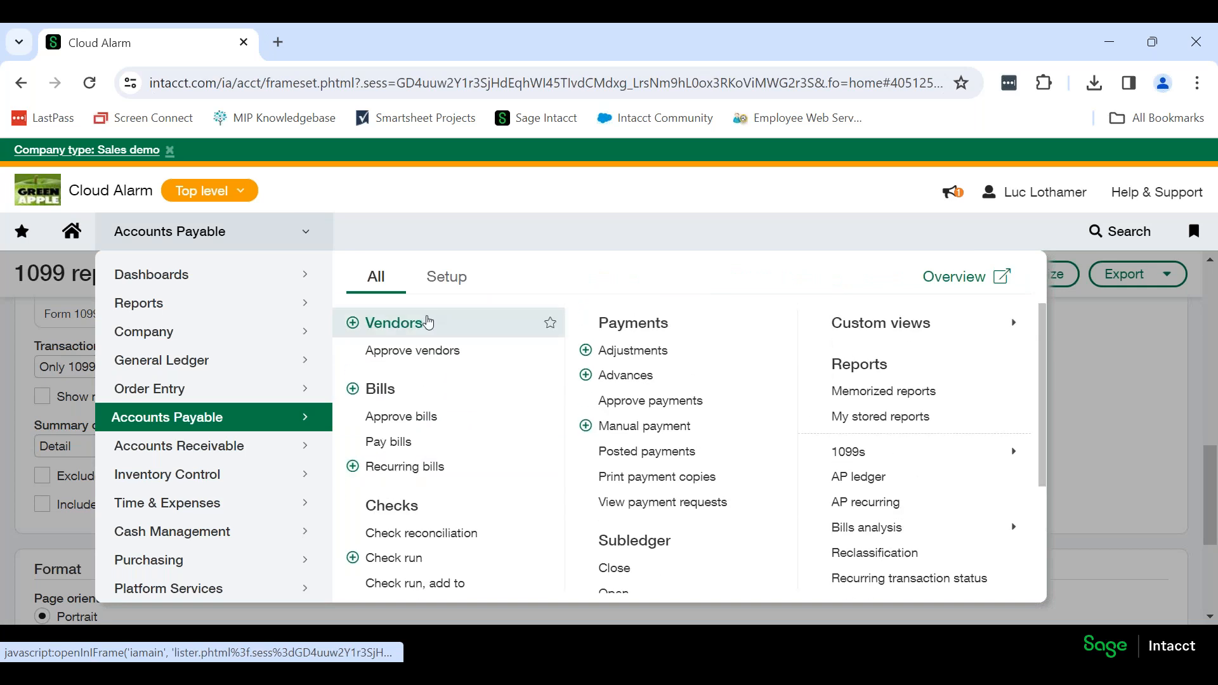
{"action": "left_click", "coordinate": [427, 321]}
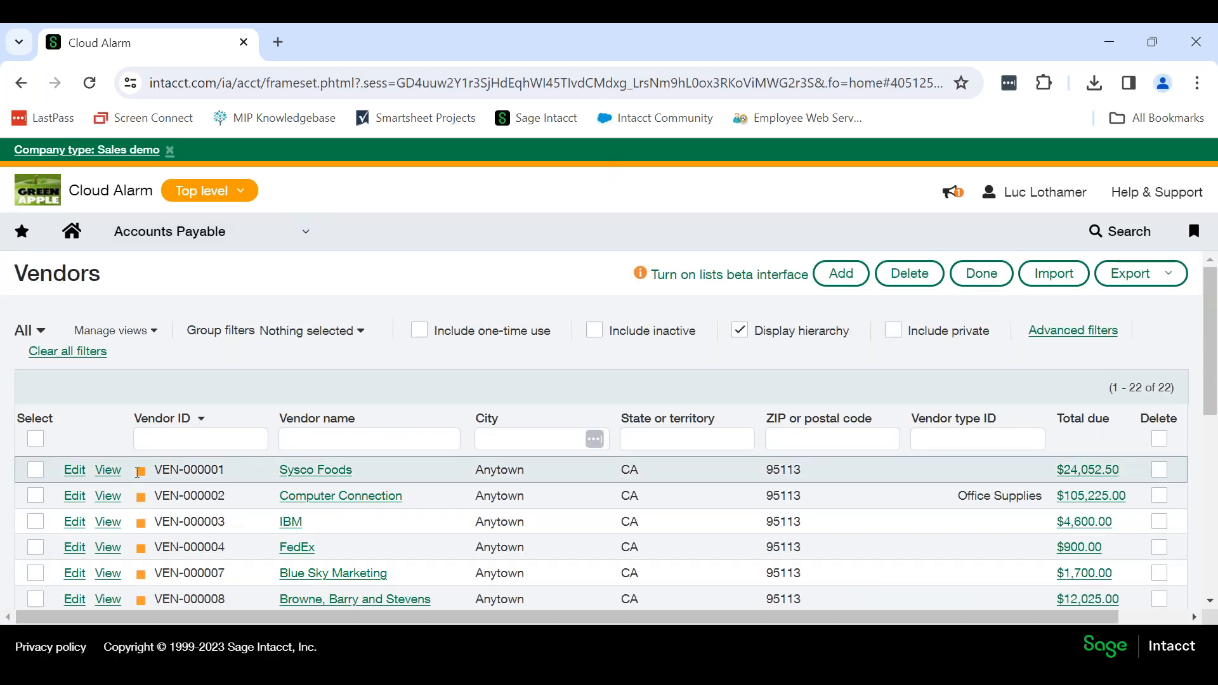
{"action": "left_click", "coordinate": [105, 469]}
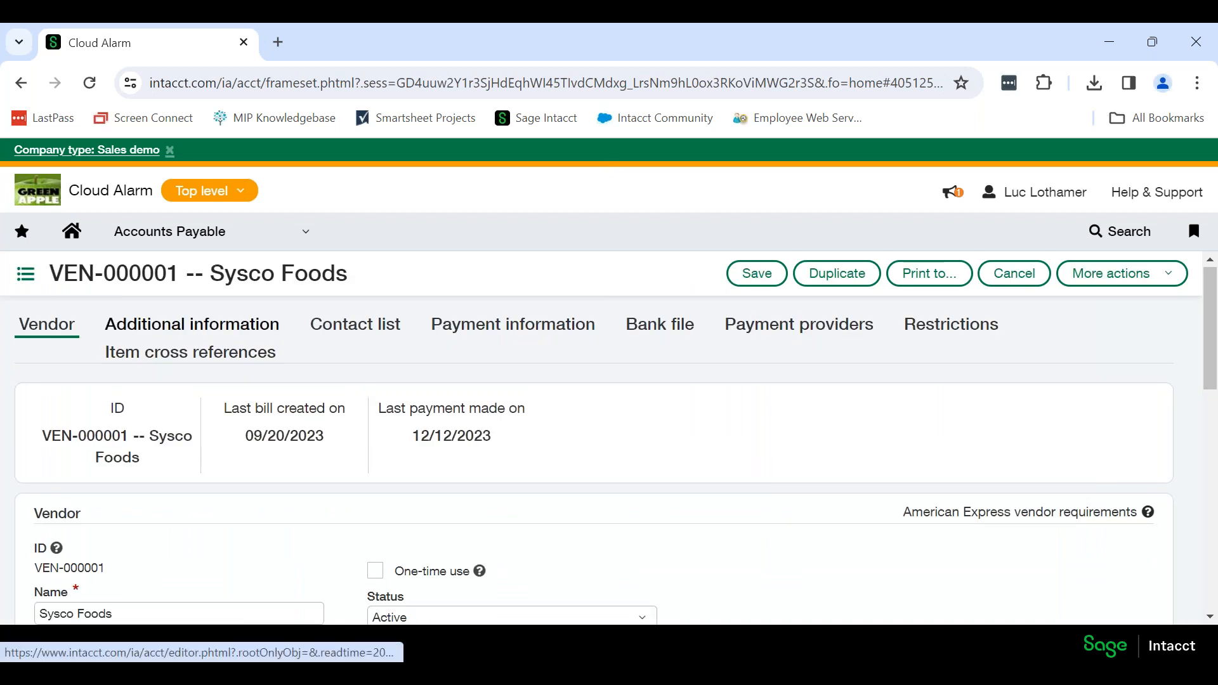
{"action": "left_click", "coordinate": [256, 326]}
{"action": "scroll", "coordinate": [398, 412], "scroll_direction": "down", "scroll_amount": 1}
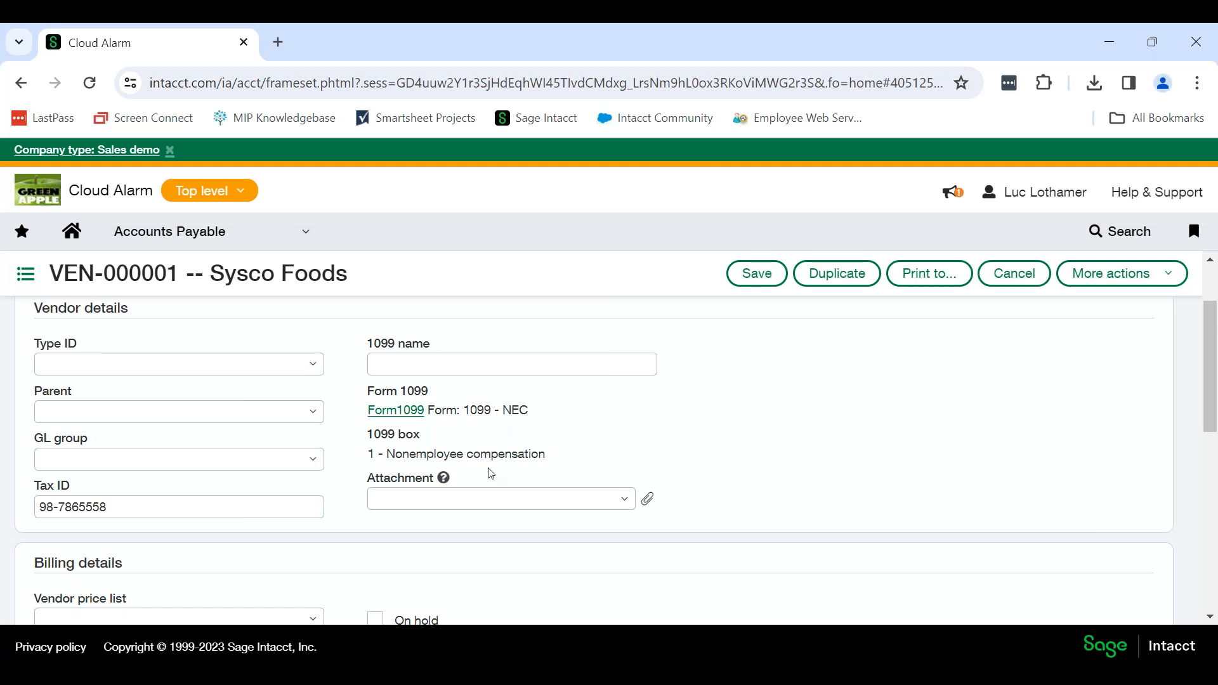
{"action": "left_click", "coordinate": [259, 503]}
{"action": "left_click_drag", "start_coordinate": [169, 502], "coordinate": [38, 504]}
{"action": "left_click", "coordinate": [134, 505]}
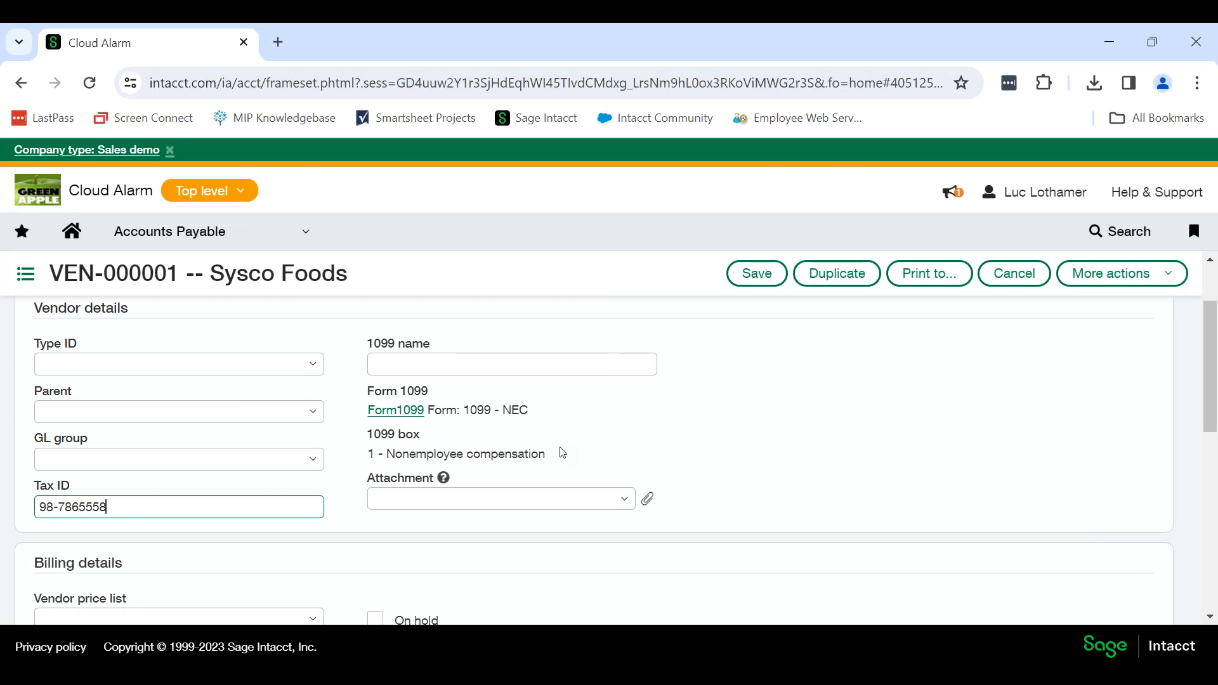
{"action": "left_click_drag", "start_coordinate": [552, 456], "coordinate": [366, 454]}
{"action": "left_click_drag", "start_coordinate": [531, 411], "coordinate": [428, 410]}
{"action": "left_click", "coordinate": [467, 412]}
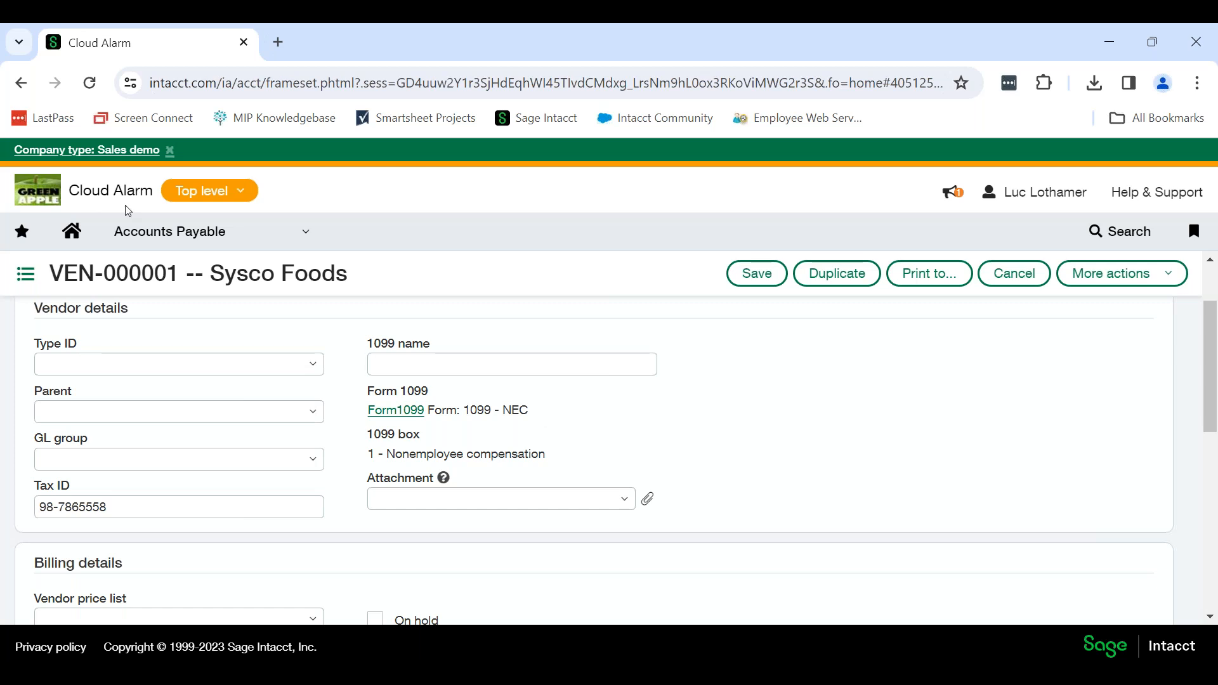
Leave the vendor record without saving and start a new submission in 1099 e-file submissions.
{"action": "left_click", "coordinate": [159, 231]}
{"action": "scroll", "coordinate": [242, 486], "scroll_direction": "down", "scroll_amount": 1}
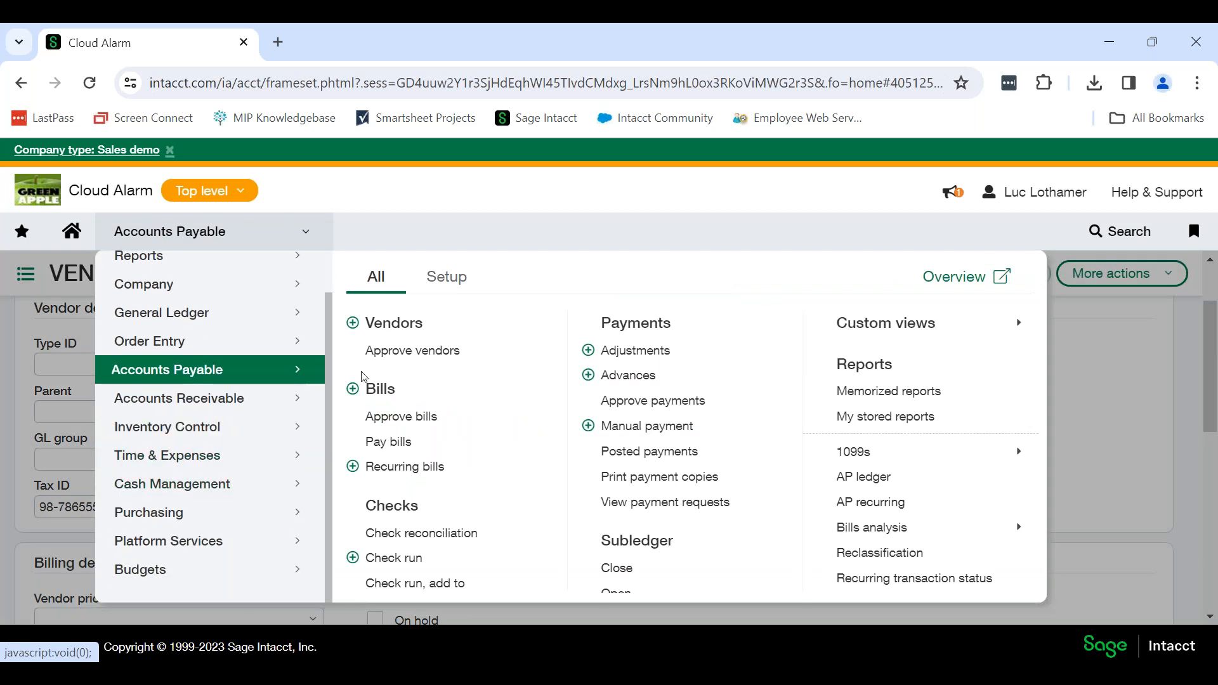
{"action": "scroll", "coordinate": [438, 501], "scroll_direction": "down", "scroll_amount": 3}
{"action": "left_click", "coordinate": [437, 505]}
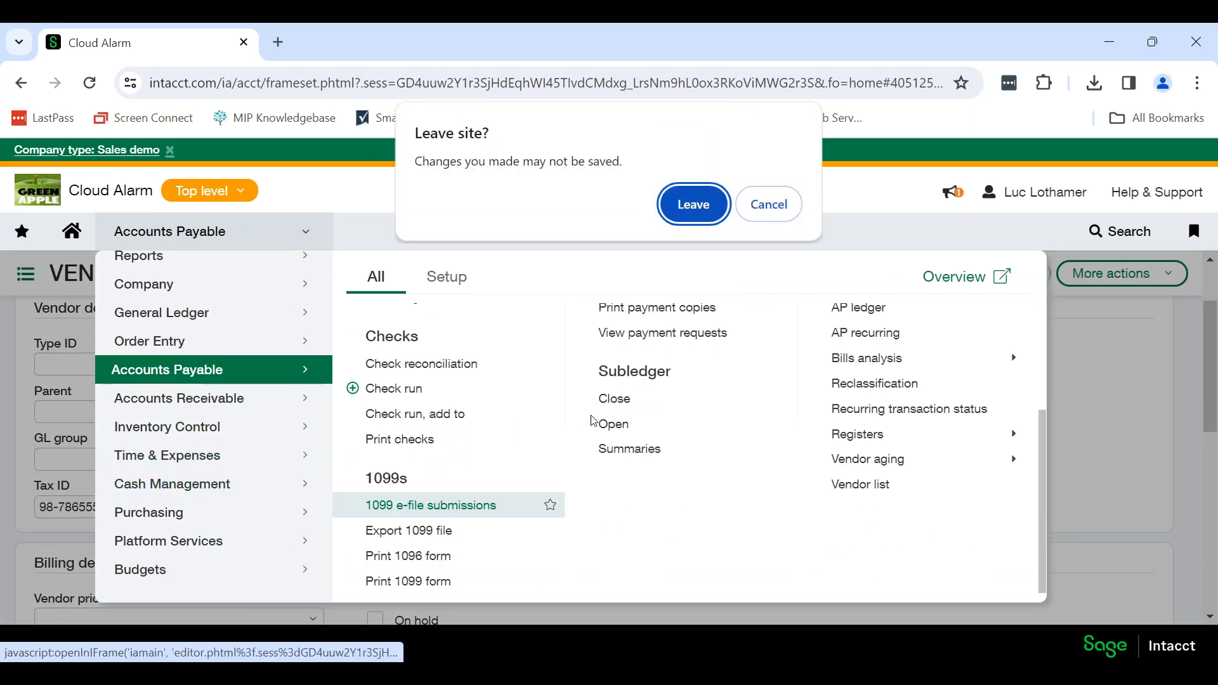
{"action": "left_click", "coordinate": [686, 208]}
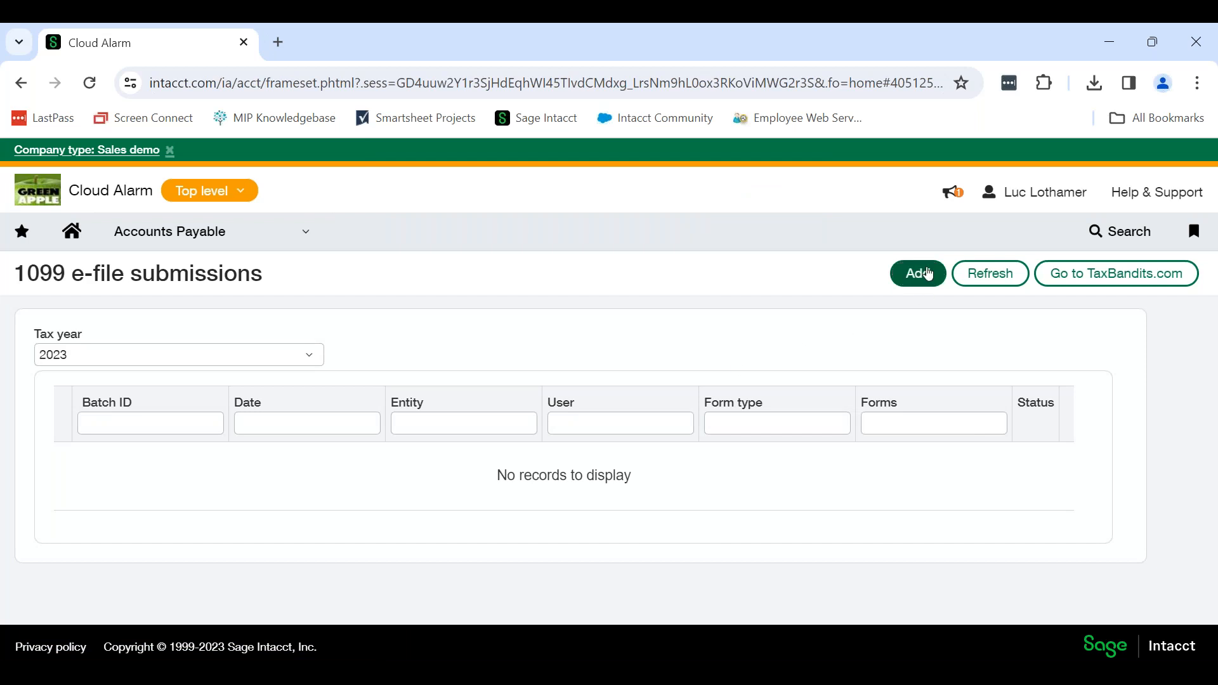
{"action": "left_click", "coordinate": [927, 273]}
Review the 1099 form types available for e-filing, and cancel the new submission.
{"action": "scroll", "coordinate": [548, 345], "scroll_direction": "down", "scroll_amount": 1}
{"action": "scroll", "coordinate": [548, 345], "scroll_direction": "down", "scroll_amount": 5}
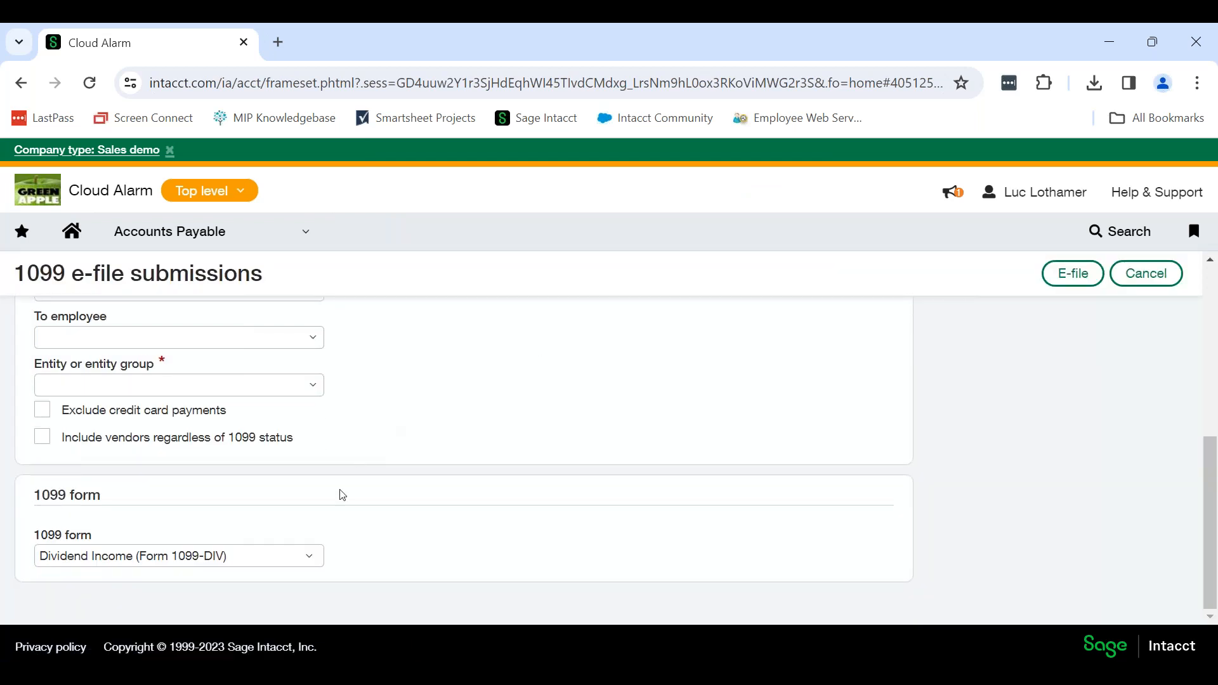
{"action": "left_click", "coordinate": [311, 558]}
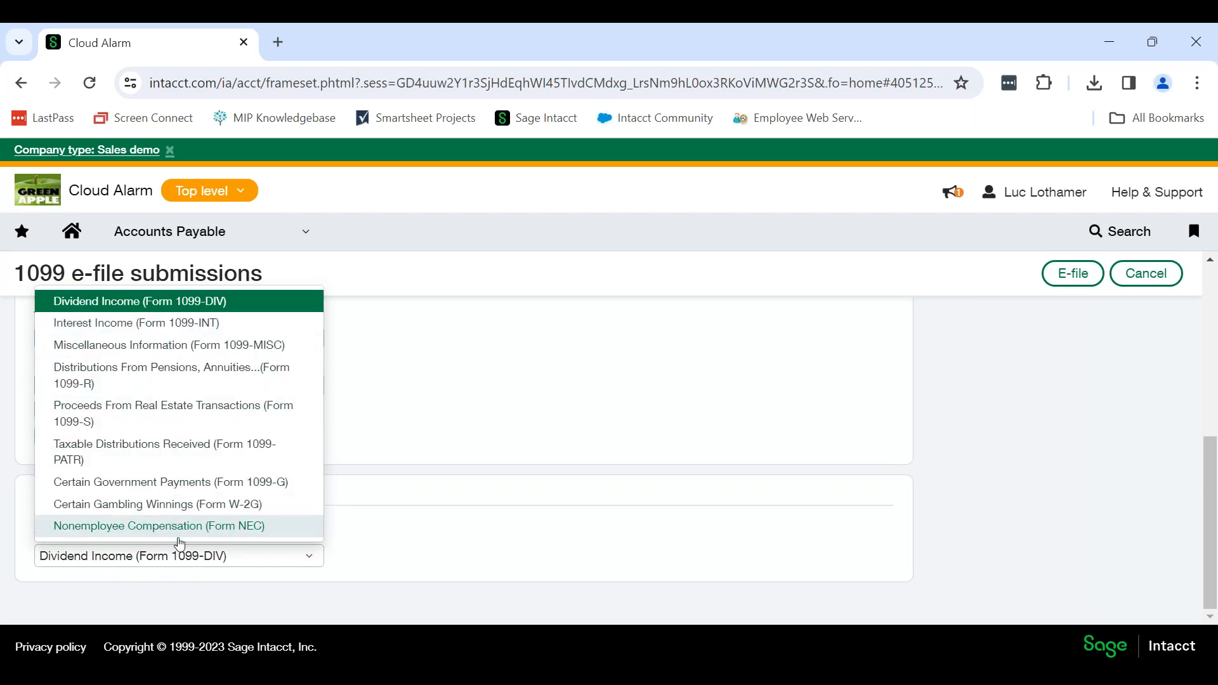
{"action": "left_click", "coordinate": [414, 340]}
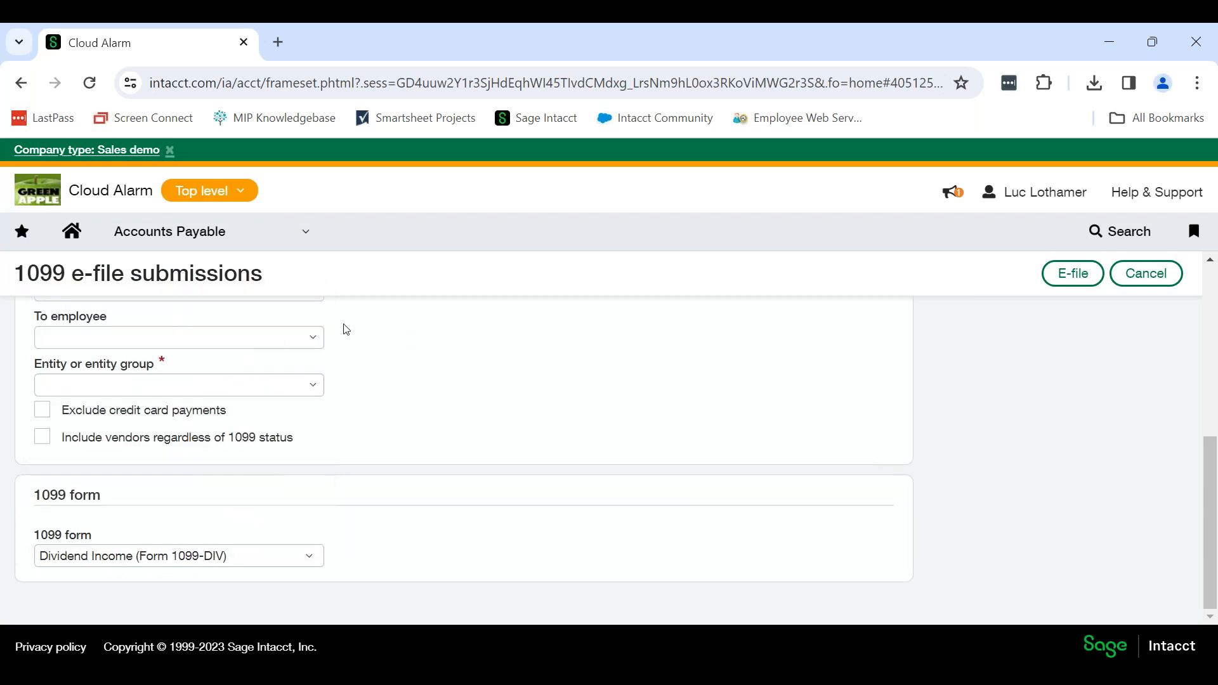
{"action": "left_click", "coordinate": [303, 562]}
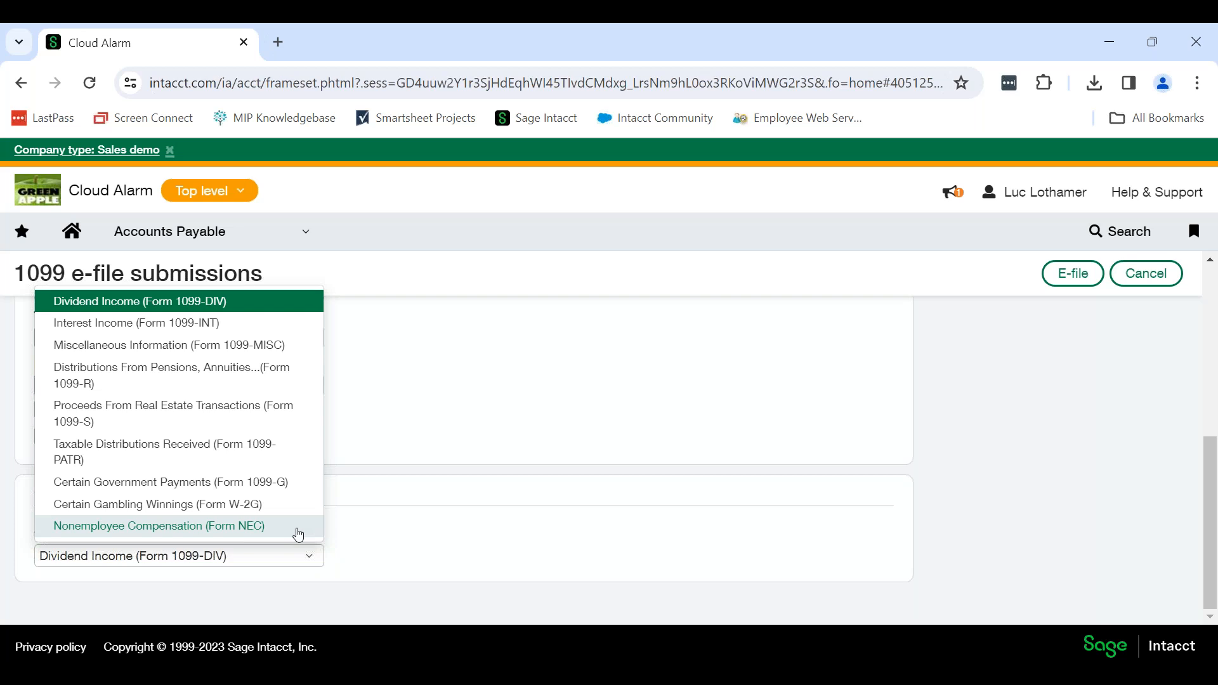
{"action": "left_click", "coordinate": [633, 362]}
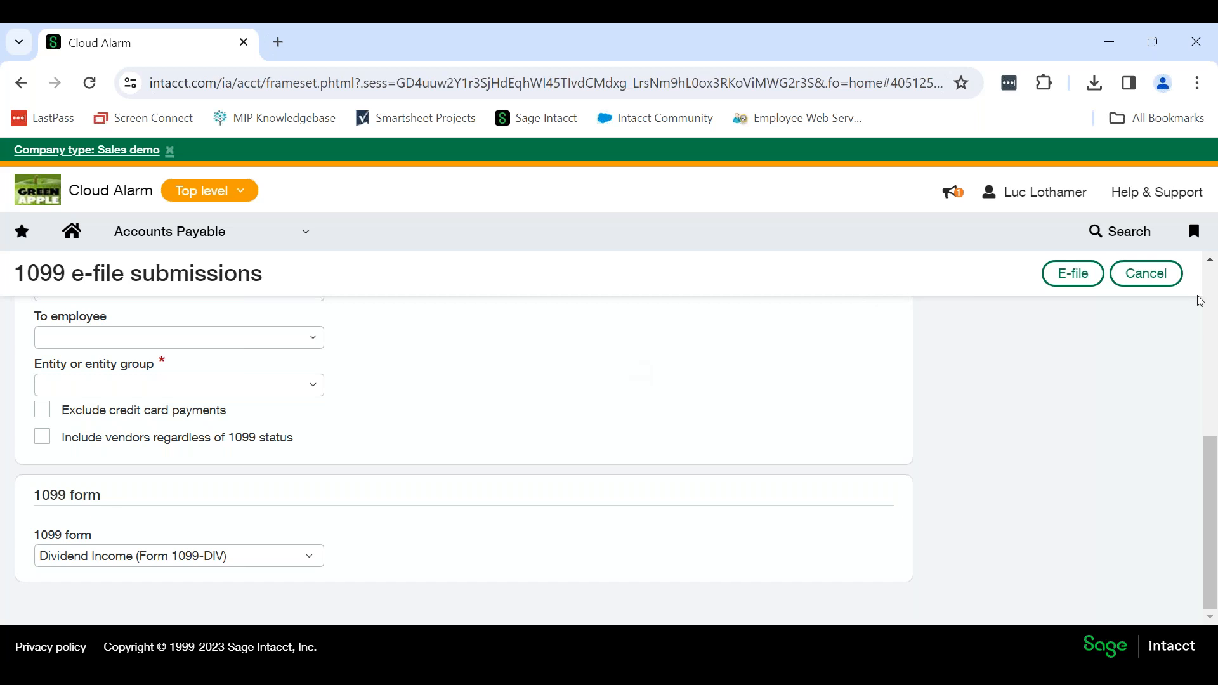
{"action": "left_click", "coordinate": [1145, 274]}
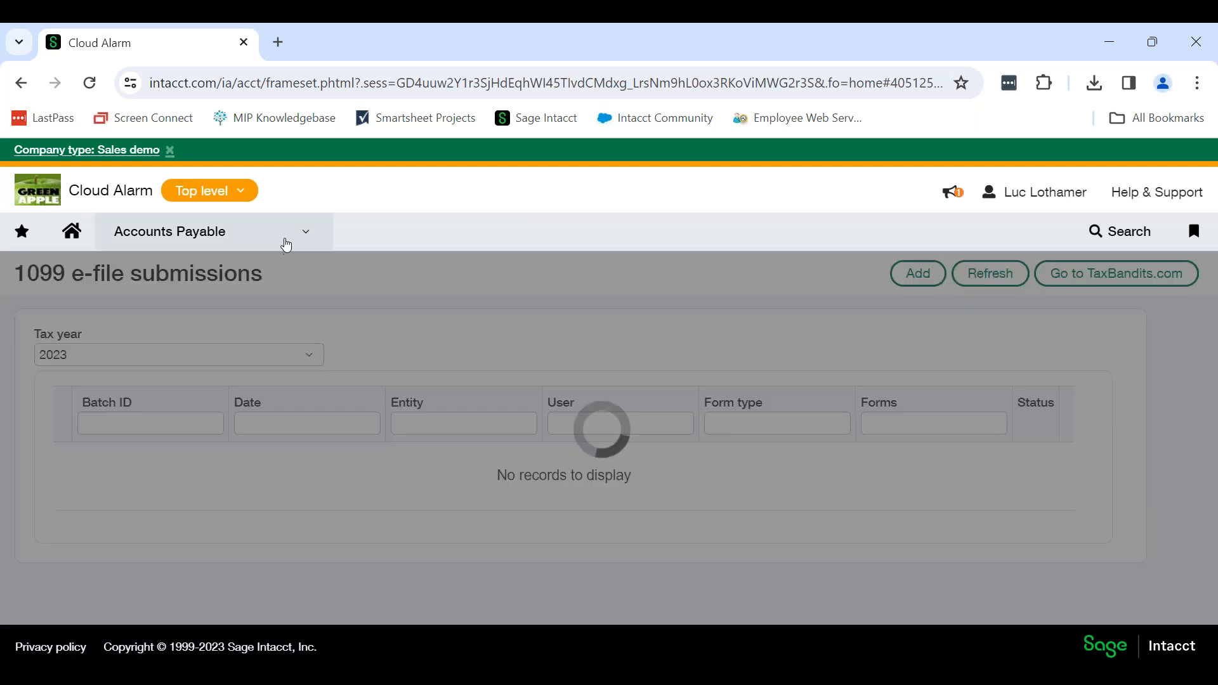
Reopen the Sysco Foods vendor record, check its Form 1099 and 1099 box settings, and close it without changes.
{"action": "left_click", "coordinate": [285, 239]}
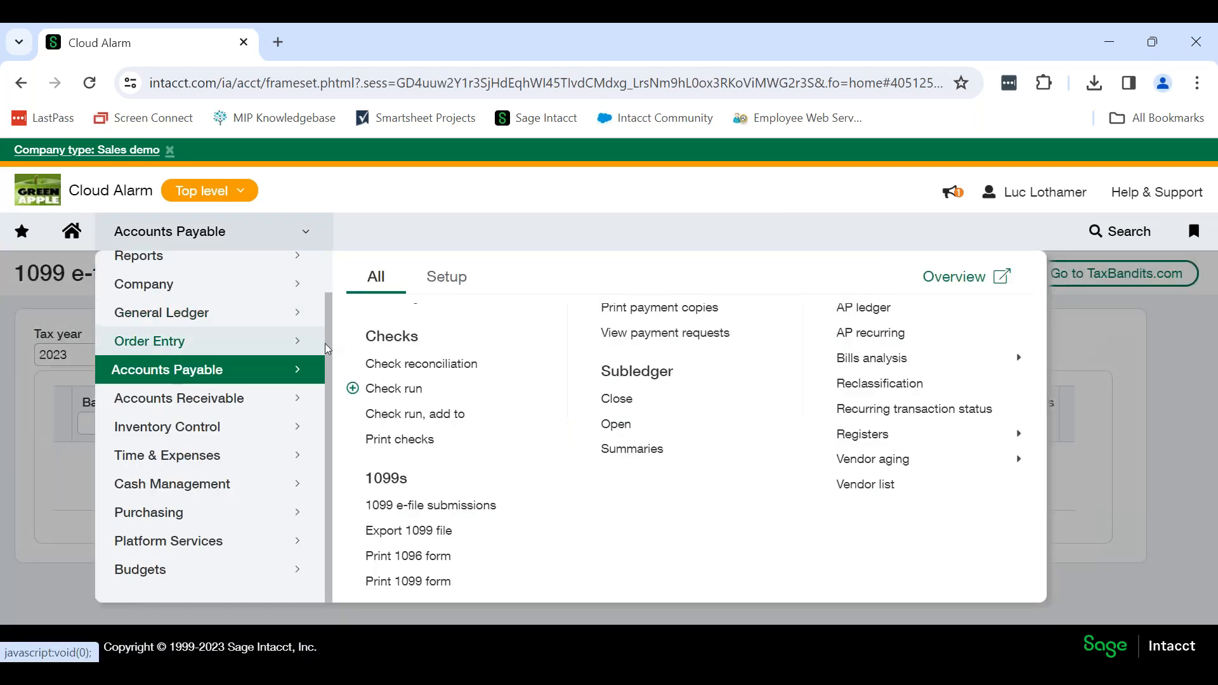
{"action": "scroll", "coordinate": [406, 355], "scroll_direction": "up", "scroll_amount": 3}
{"action": "left_click", "coordinate": [406, 327]}
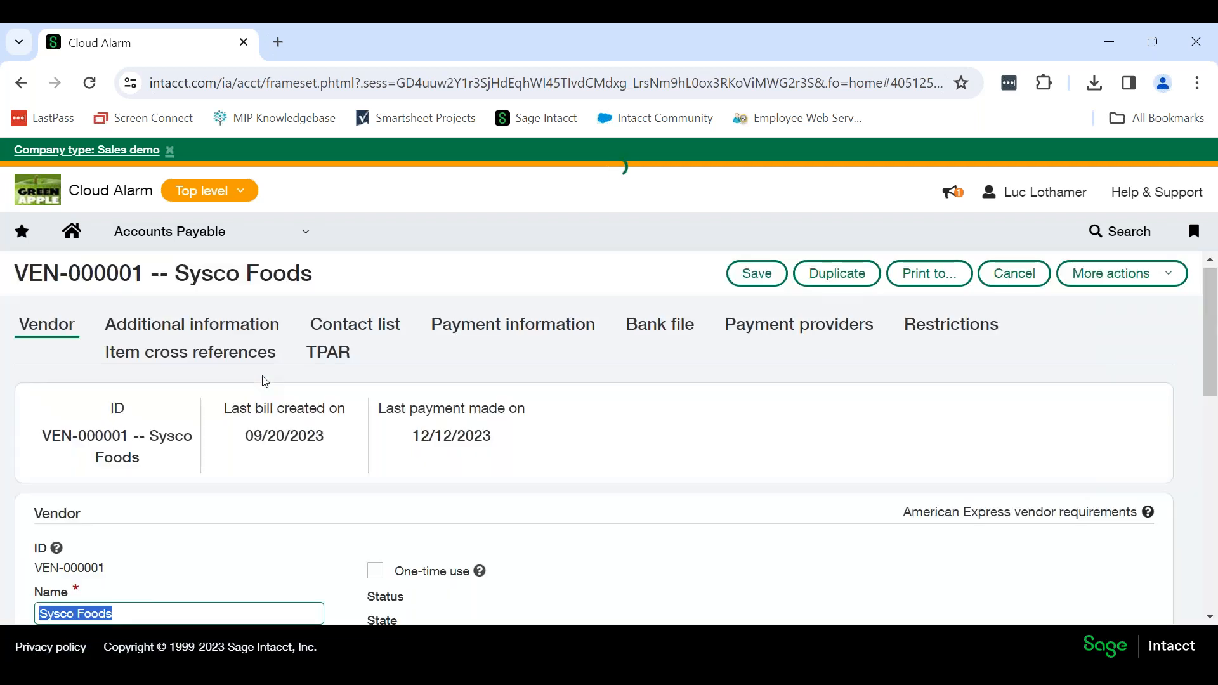
{"action": "left_click", "coordinate": [191, 323]}
{"action": "scroll", "coordinate": [406, 422], "scroll_direction": "down", "scroll_amount": 2}
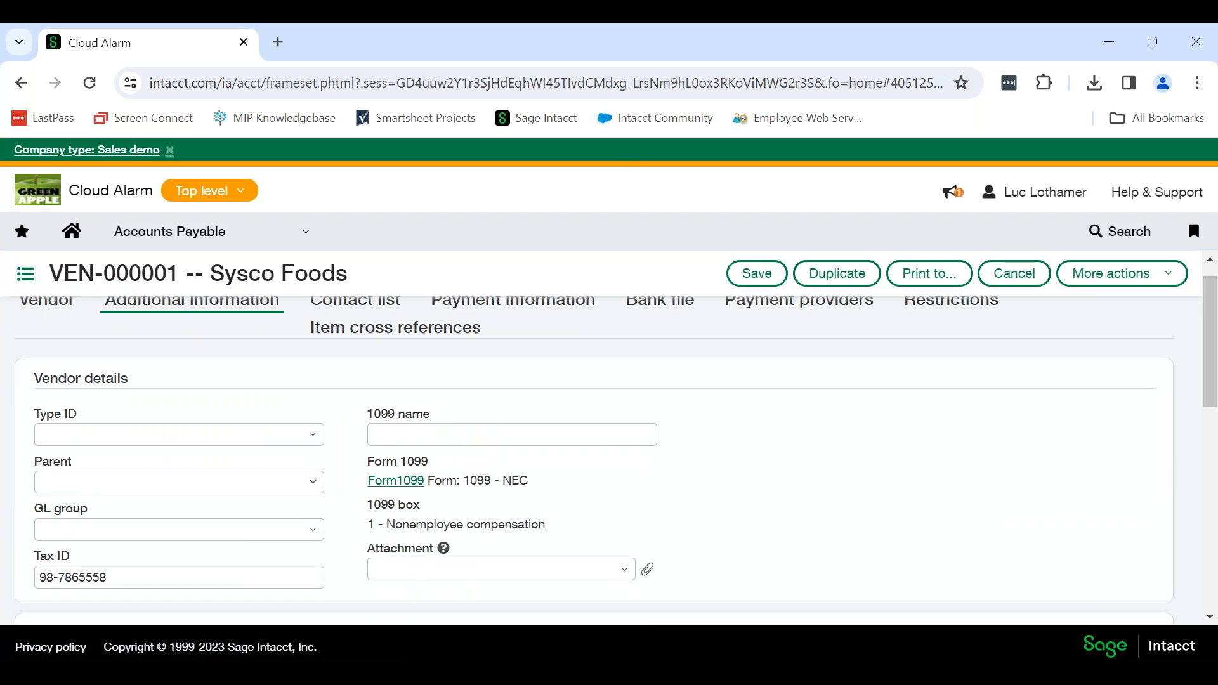
{"action": "left_click_drag", "start_coordinate": [530, 411], "coordinate": [374, 434]}
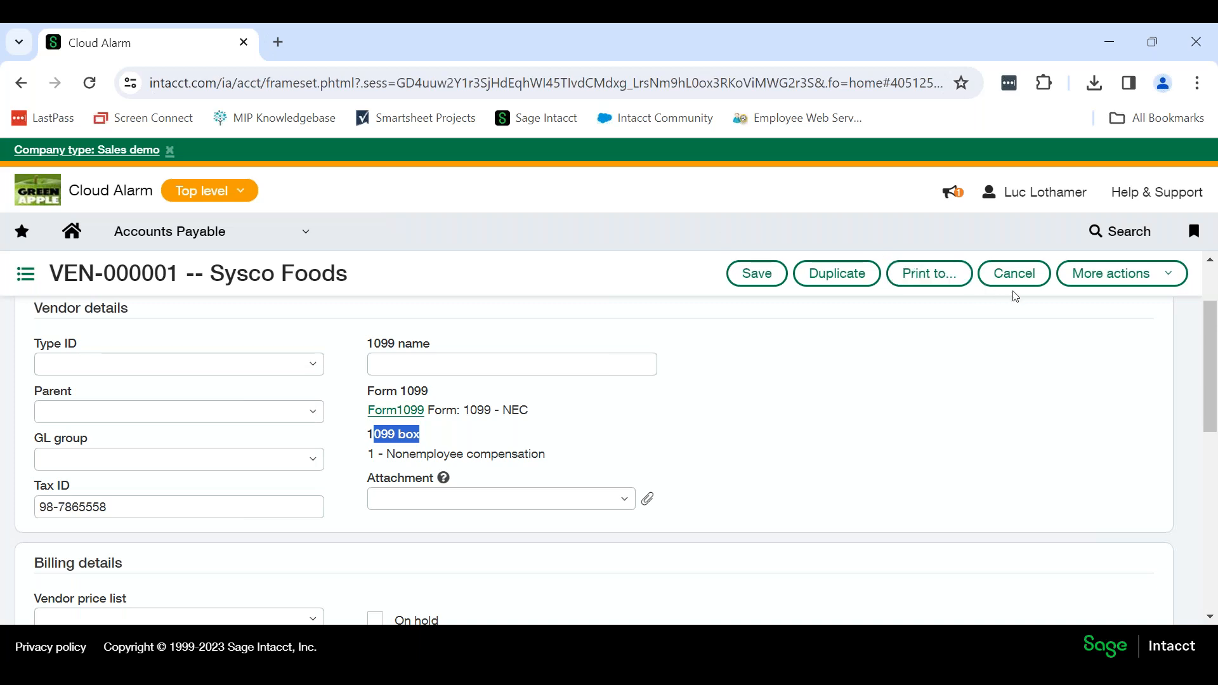
{"action": "left_click", "coordinate": [1014, 274]}
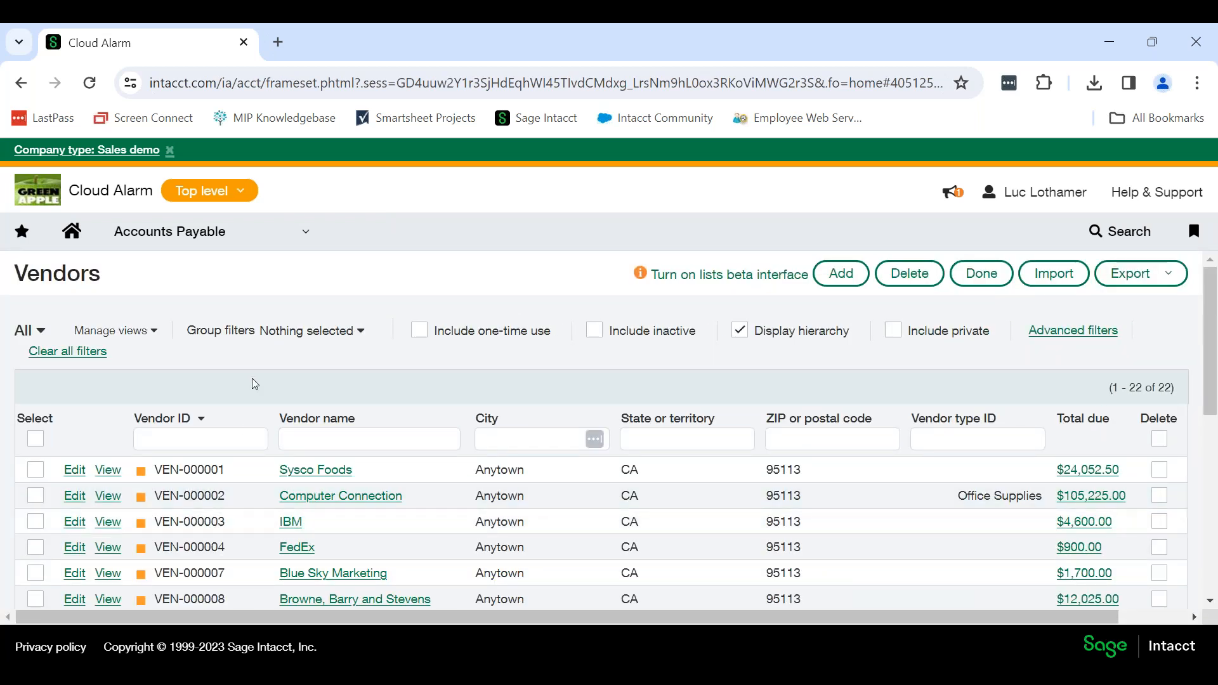
Assign Nonemployee Compensation (Form NEC) with default box 1 - Nonemployee compensation to the Computer Connection vendor, and save the 1099 form information.
{"action": "scroll", "coordinate": [293, 407], "scroll_direction": "down", "scroll_amount": 3}
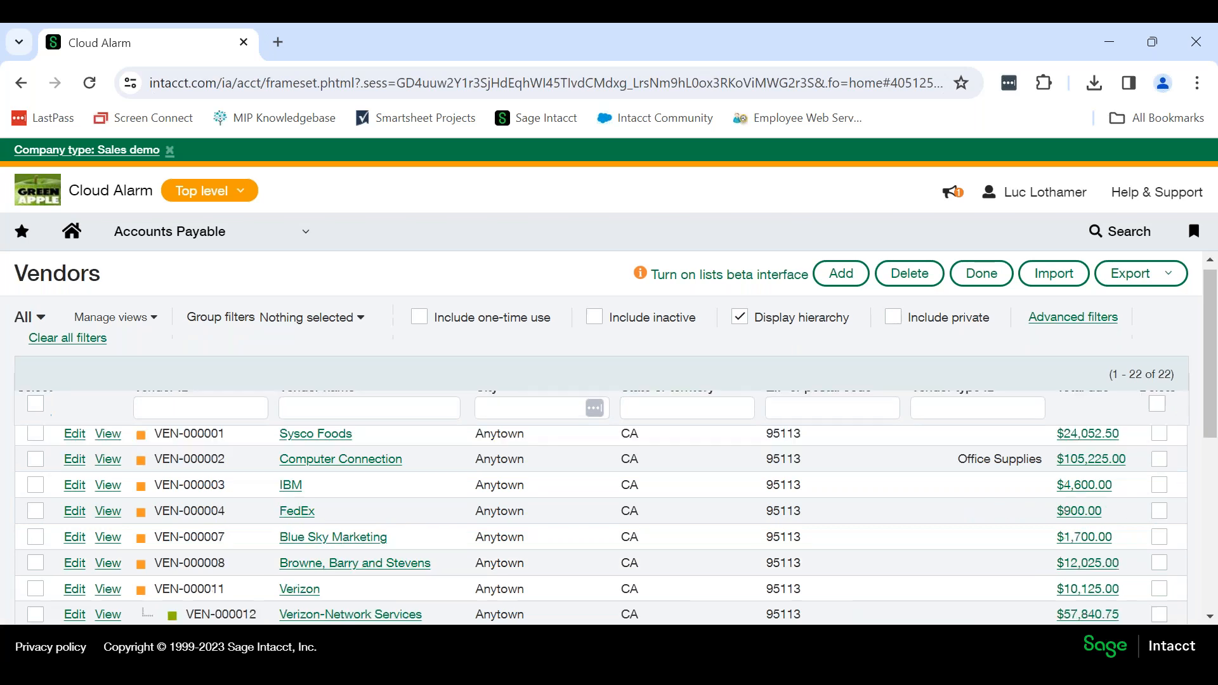
{"action": "scroll", "coordinate": [237, 484], "scroll_direction": "down", "scroll_amount": 3}
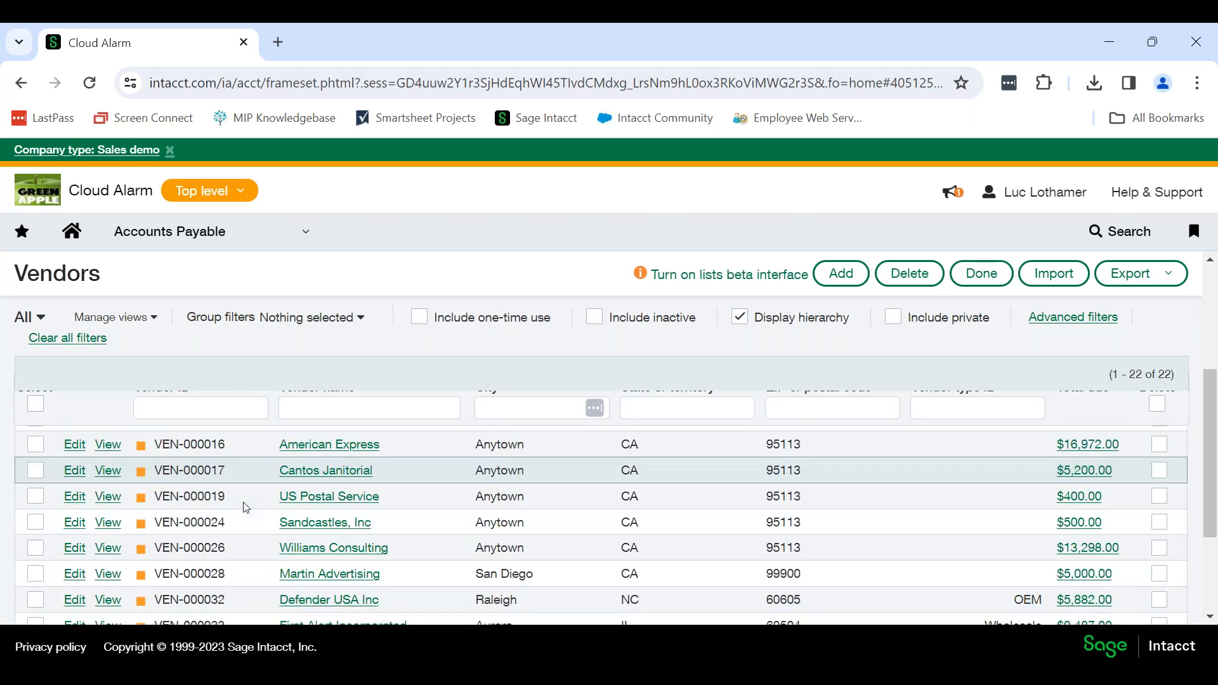
{"action": "scroll", "coordinate": [195, 504], "scroll_direction": "up", "scroll_amount": 5}
{"action": "left_click", "coordinate": [76, 501]}
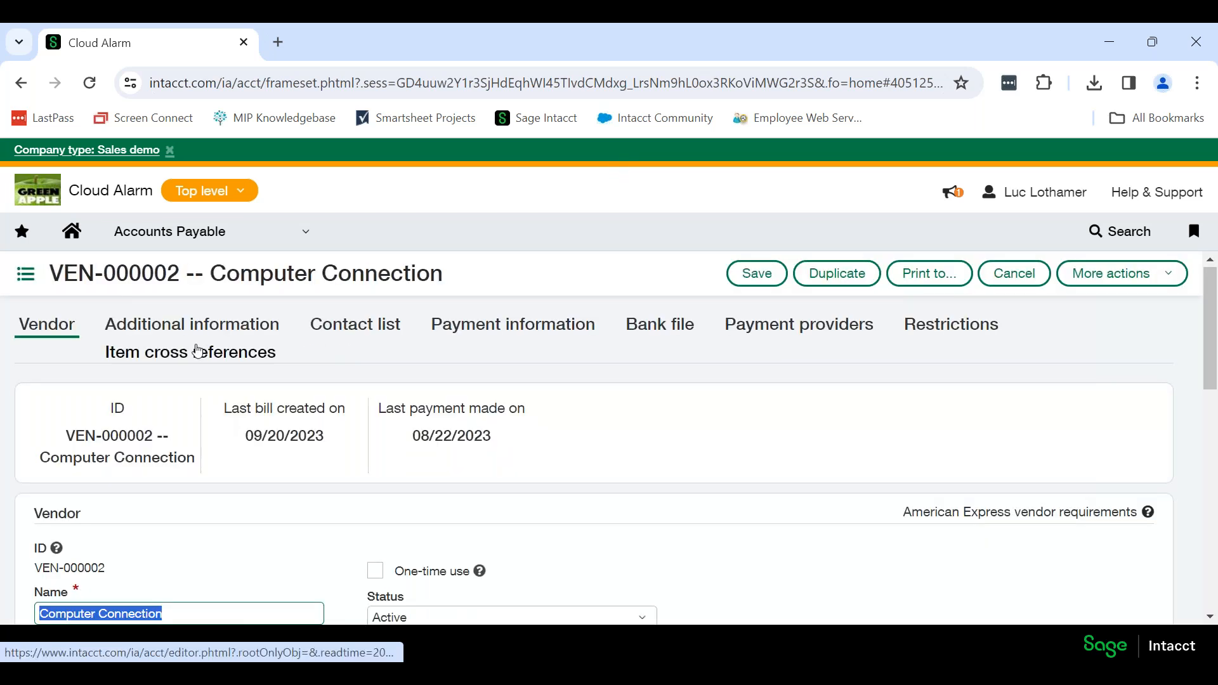
{"action": "left_click", "coordinate": [193, 329]}
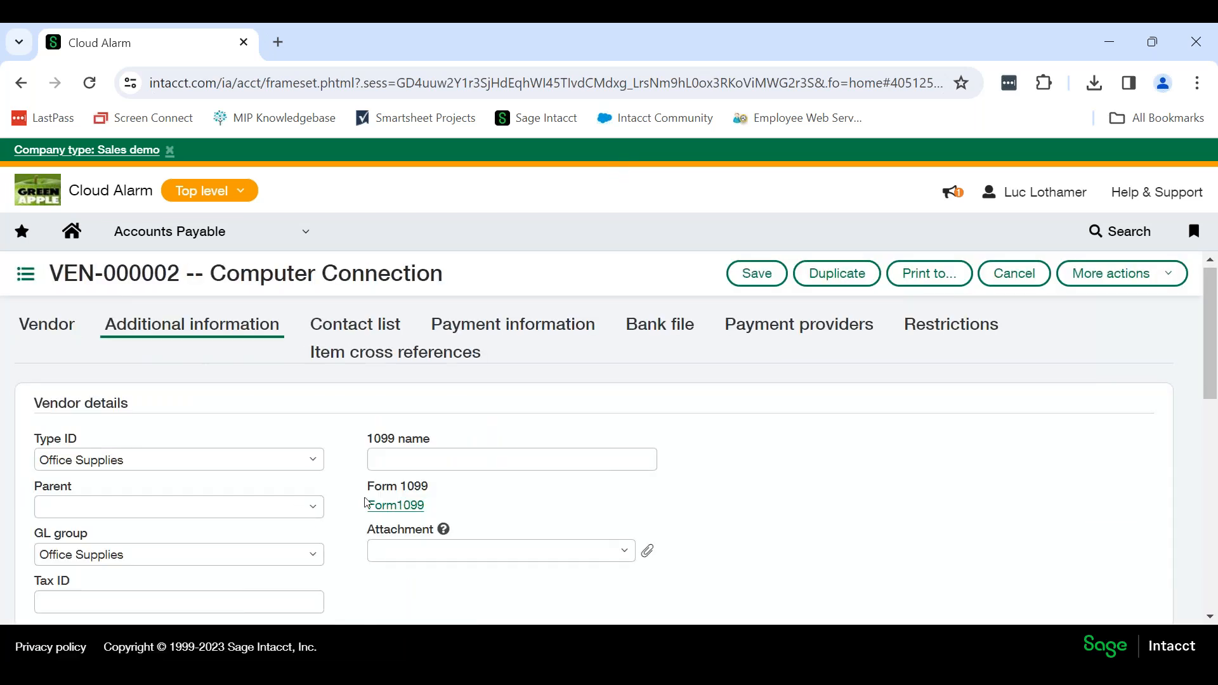
{"action": "left_click", "coordinate": [398, 508]}
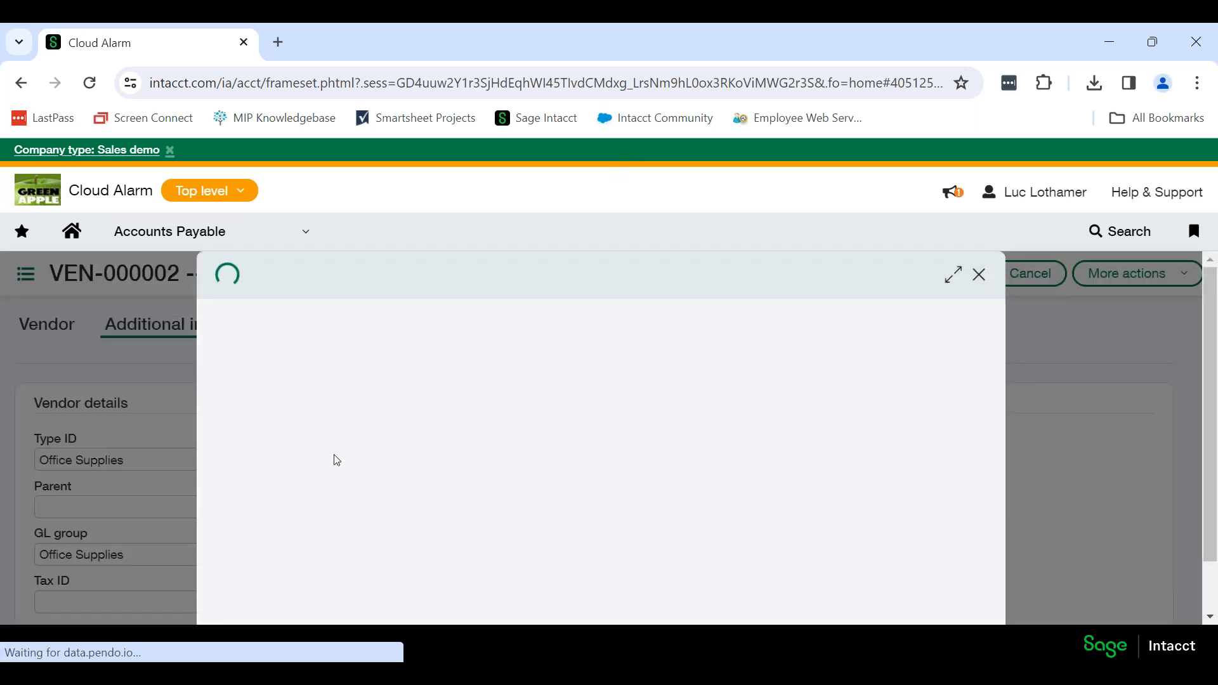
{"action": "left_click", "coordinate": [342, 421]}
{"action": "scroll", "coordinate": [371, 449], "scroll_direction": "down", "scroll_amount": 2}
{"action": "scroll", "coordinate": [372, 449], "scroll_direction": "down", "scroll_amount": 1}
{"action": "left_click", "coordinate": [332, 604]}
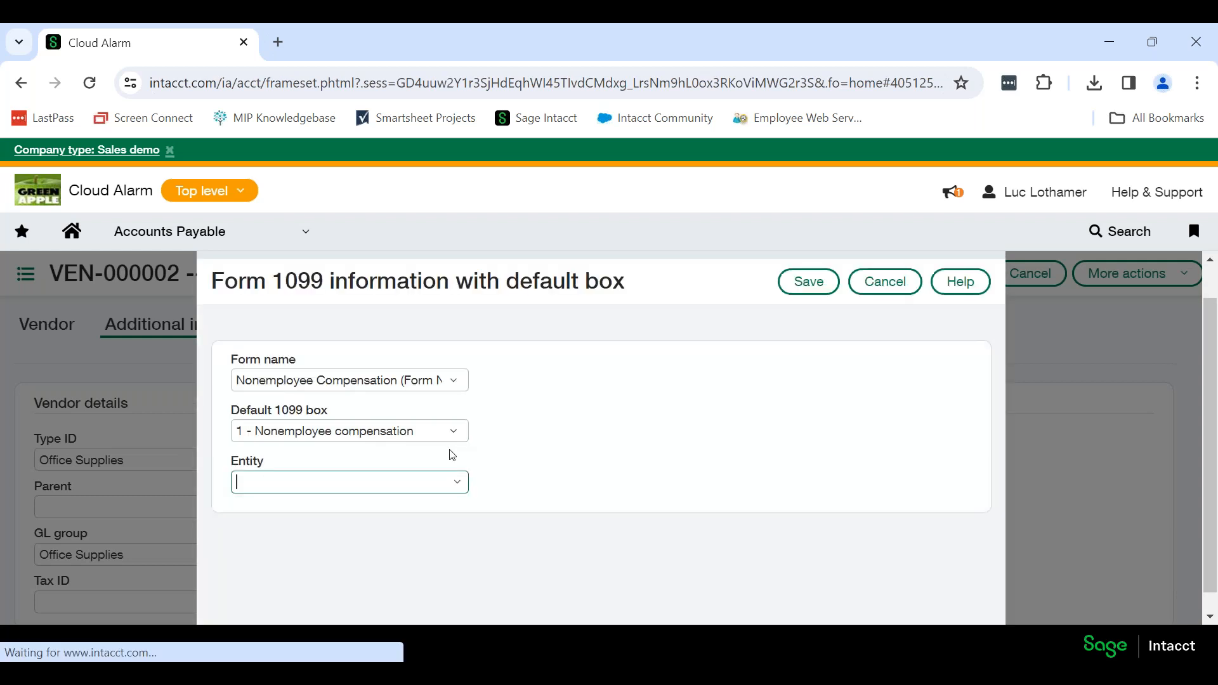
{"action": "left_click", "coordinate": [809, 282]}
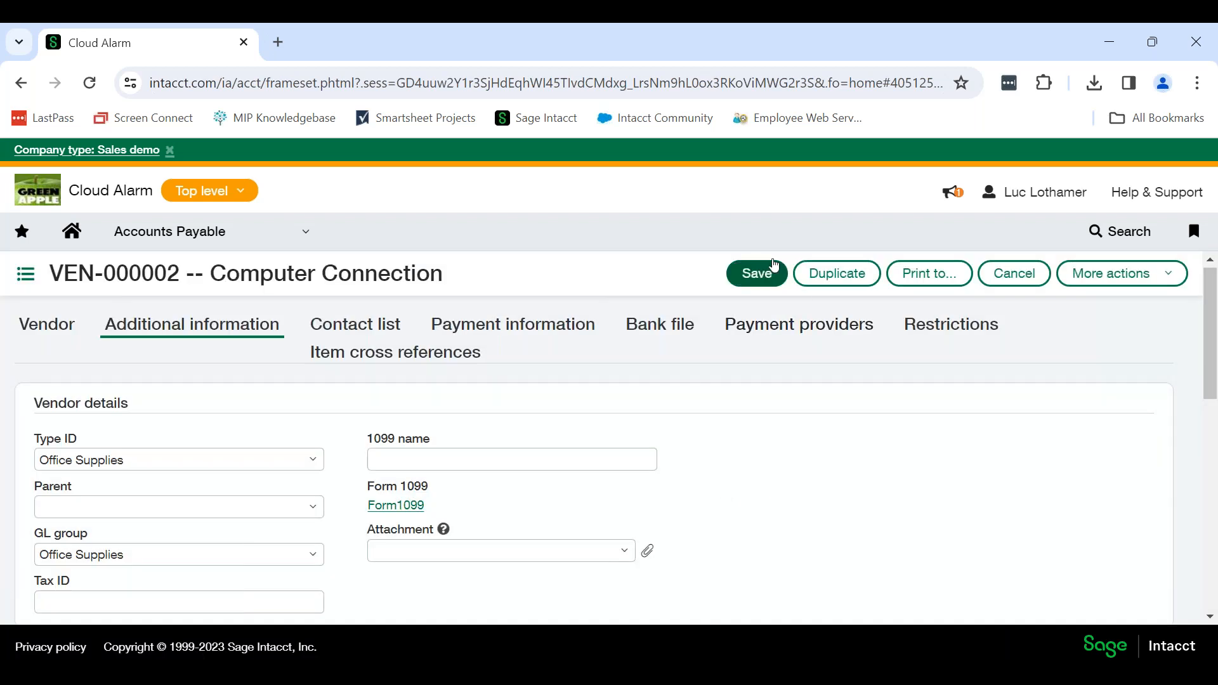
Review the 1099 update options offered when saving the Computer Connection vendor, and leave the record without saving.
{"action": "left_click", "coordinate": [758, 274]}
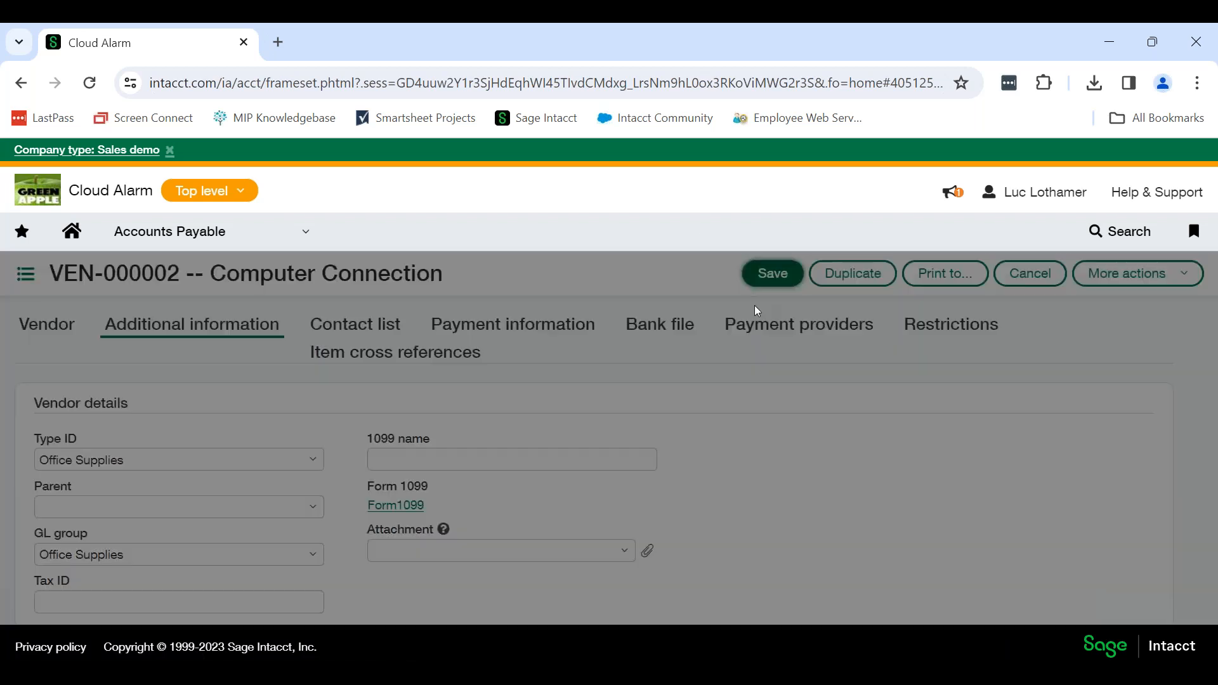
{"action": "triple_click", "coordinate": [755, 340]}
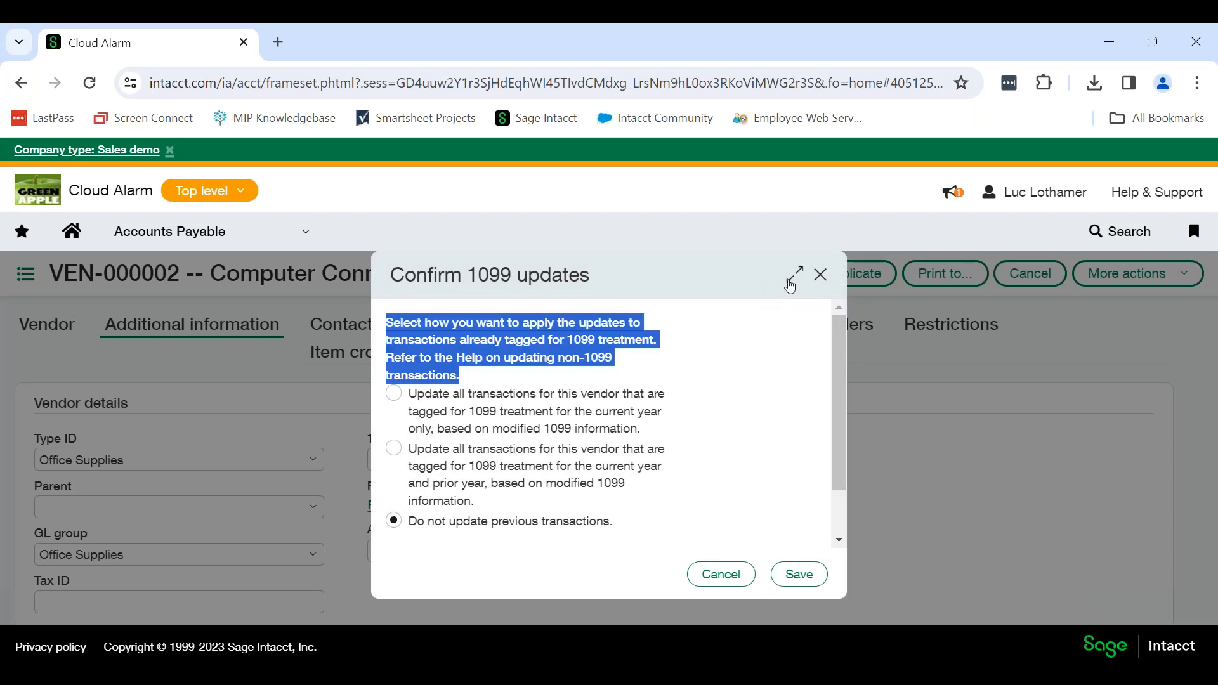
{"action": "left_click", "coordinate": [688, 395]}
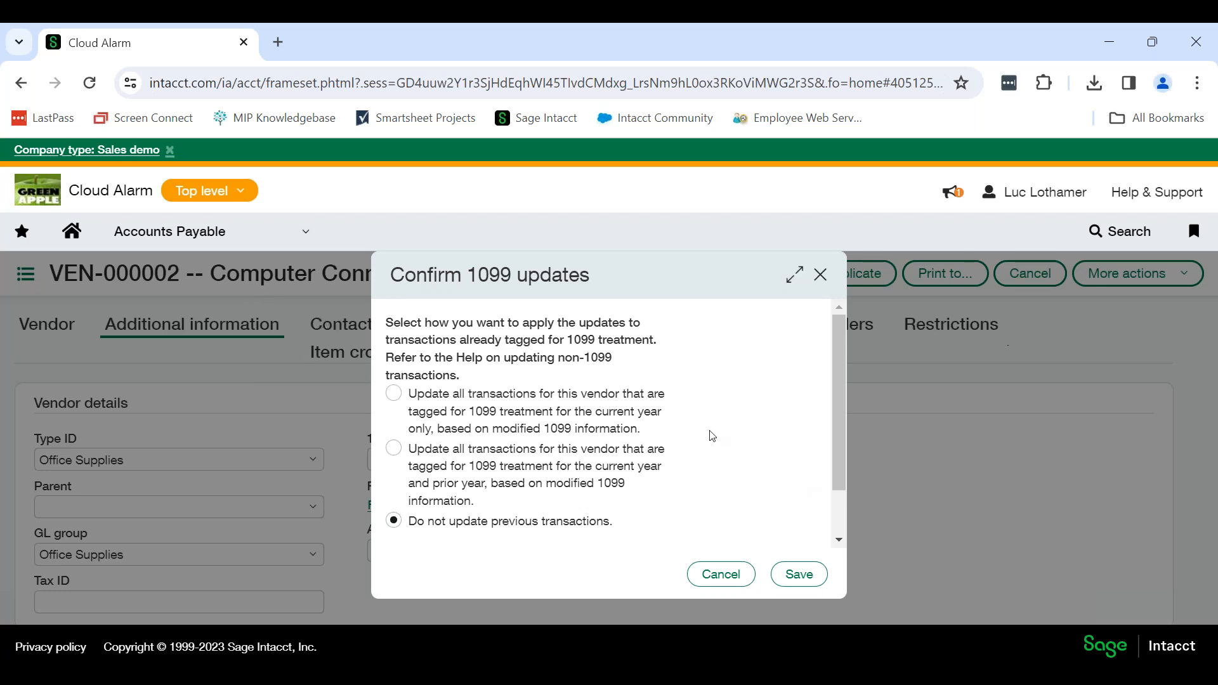
{"action": "left_click", "coordinate": [820, 276]}
{"action": "left_click", "coordinate": [1012, 274]}
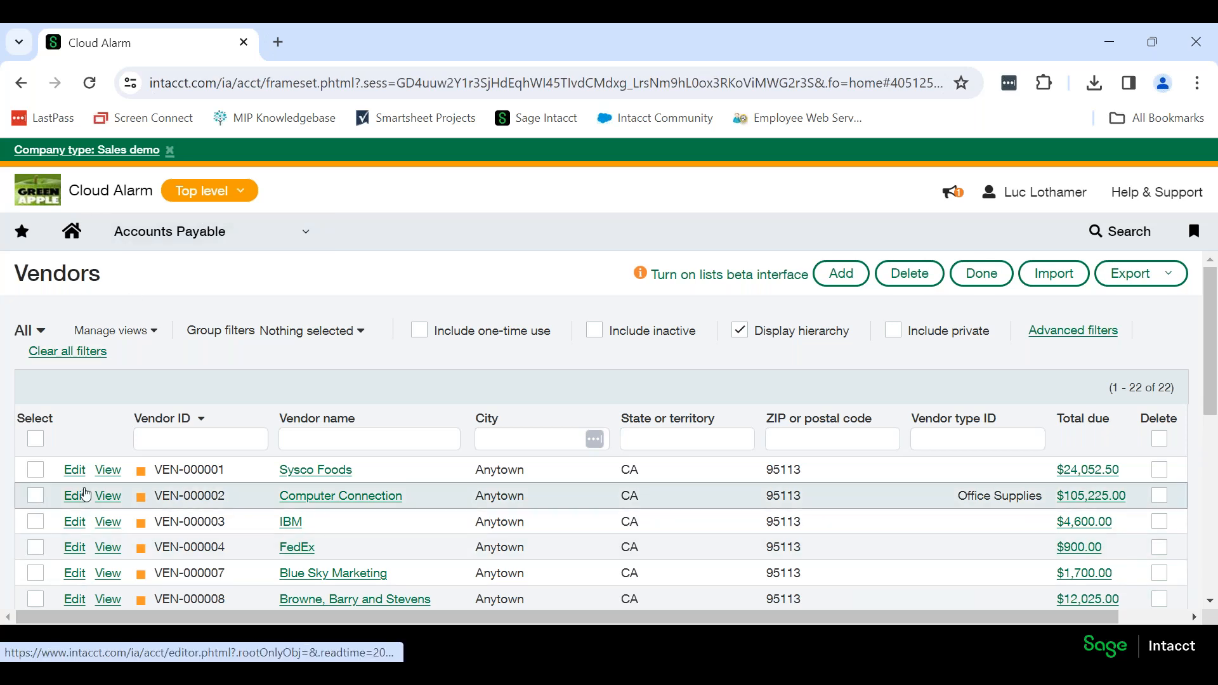
Open the Blue Sky Marketing vendor for editing and bring up its Form 1099 information.
{"action": "scroll", "coordinate": [84, 444], "scroll_direction": "down", "scroll_amount": 3}
{"action": "scroll", "coordinate": [83, 435], "scroll_direction": "up", "scroll_amount": 3}
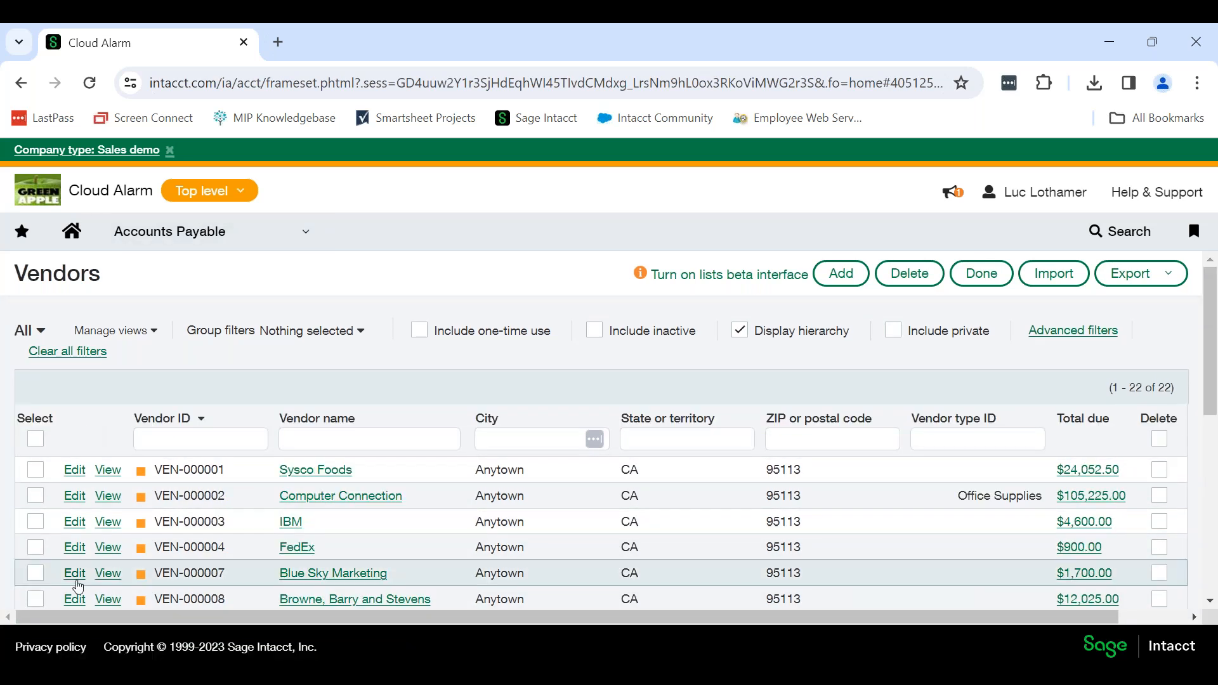
{"action": "left_click", "coordinate": [76, 576]}
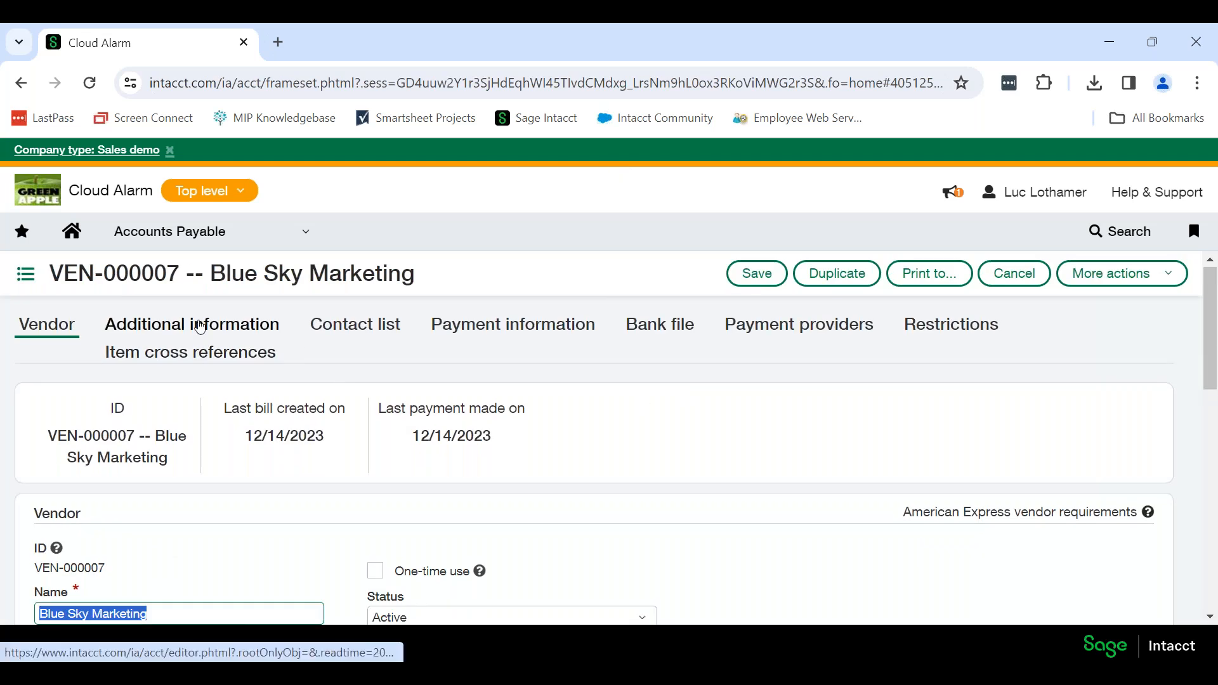
{"action": "left_click", "coordinate": [198, 327]}
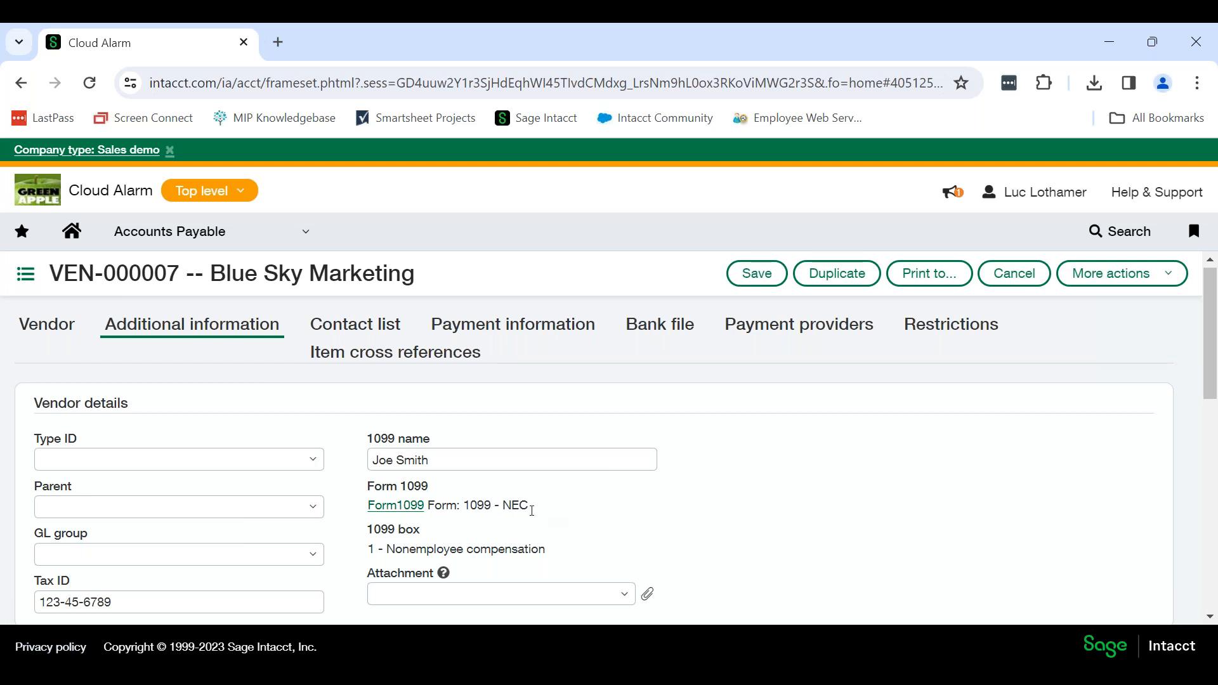
{"action": "left_click", "coordinate": [398, 506]}
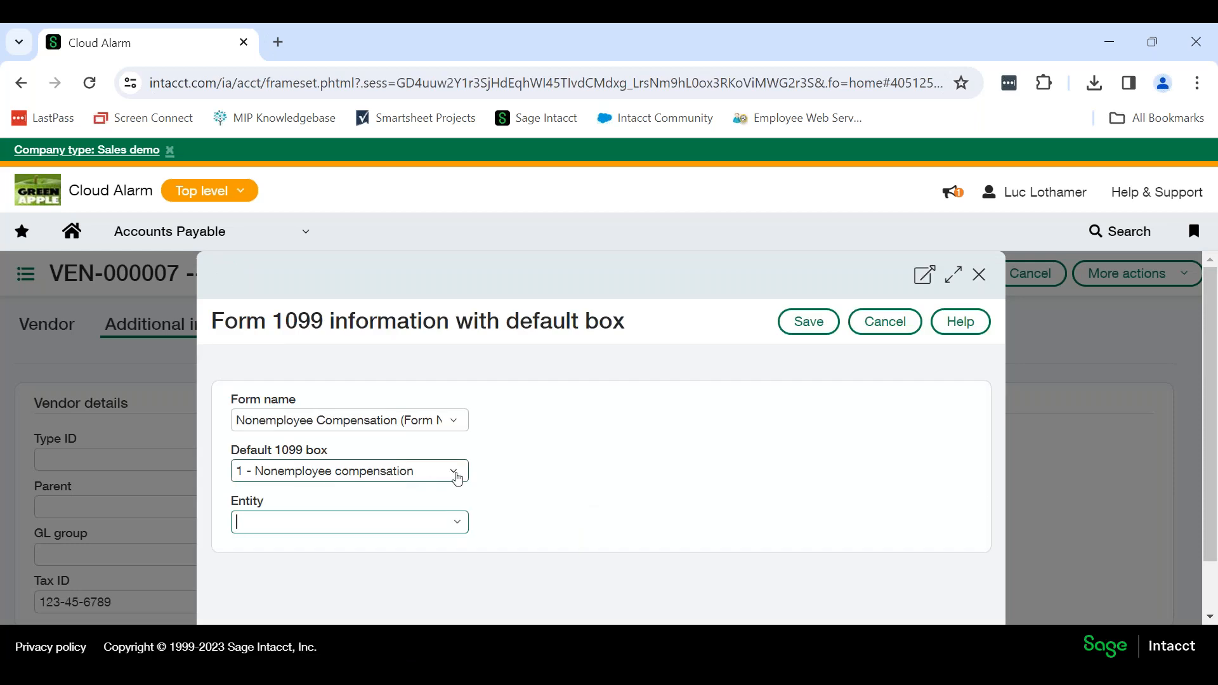
Choose entity 10--Texas #10 for the vendor's 2023 initial 1099 values and go to the Nonemployee compensation amount.
{"action": "left_click", "coordinate": [458, 527]}
{"action": "scroll", "coordinate": [421, 484], "scroll_direction": "down", "scroll_amount": 1}
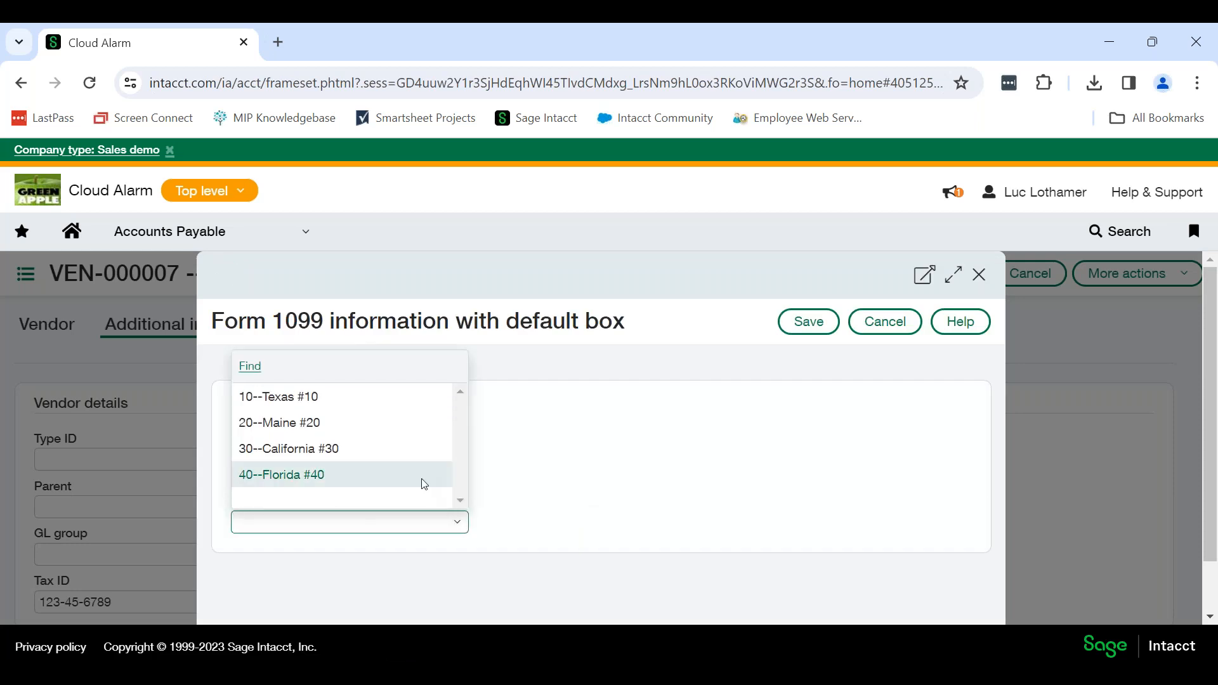
{"action": "left_click", "coordinate": [405, 398]}
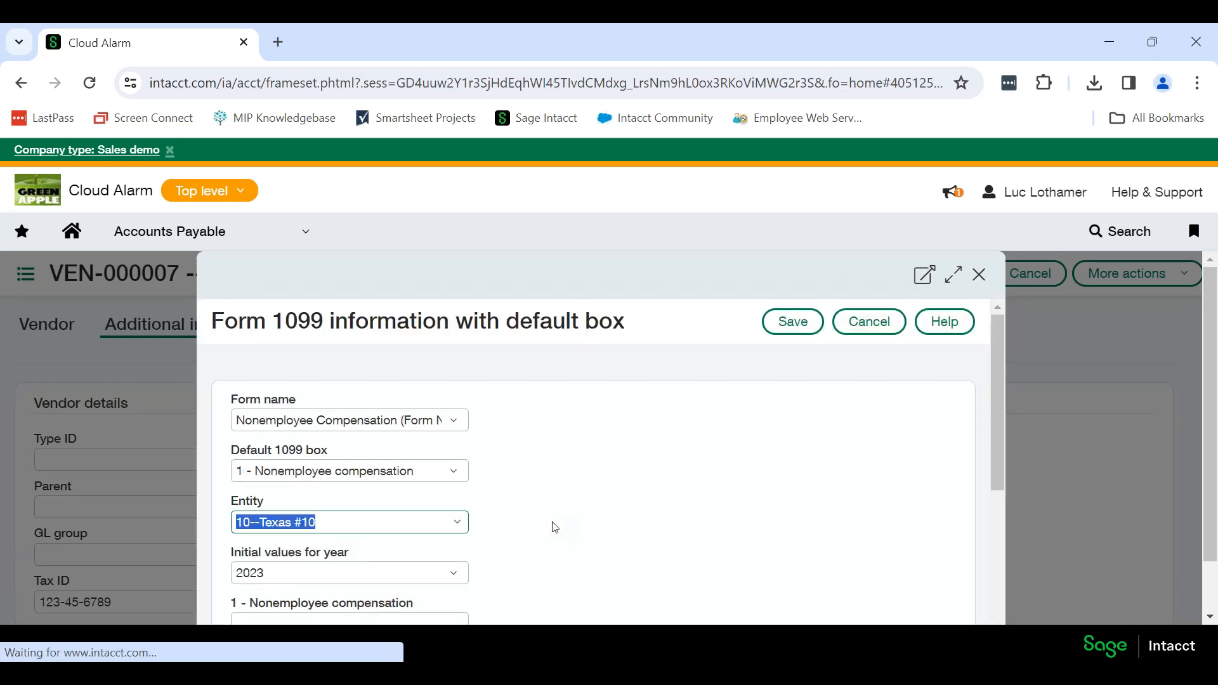
{"action": "scroll", "coordinate": [378, 525], "scroll_direction": "down", "scroll_amount": 2}
{"action": "left_click", "coordinate": [359, 531]}
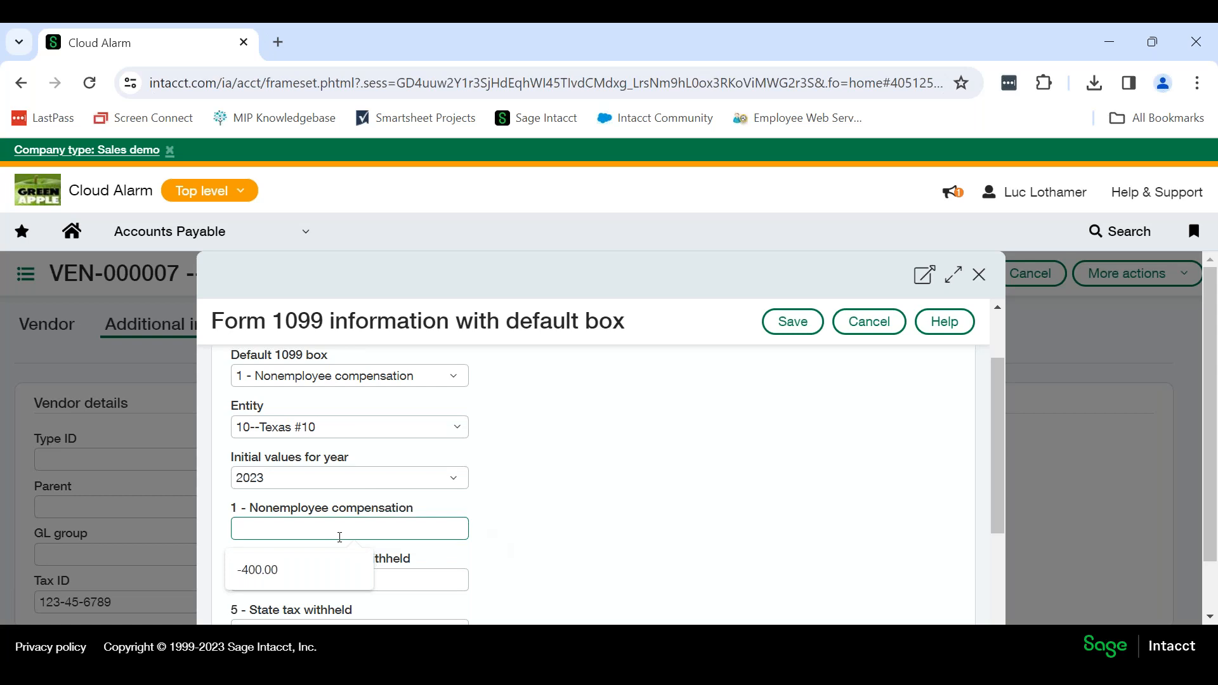
Try Miscellaneous Information (Form 1099-MISC) with an initial 2023 Rents amount of 10,000.00, and cancel the 1099 form changes.
{"action": "scroll", "coordinate": [479, 530], "scroll_direction": "up", "scroll_amount": 3}
{"action": "left_click", "coordinate": [460, 419]}
{"action": "scroll", "coordinate": [401, 466], "scroll_direction": "up", "scroll_amount": 3}
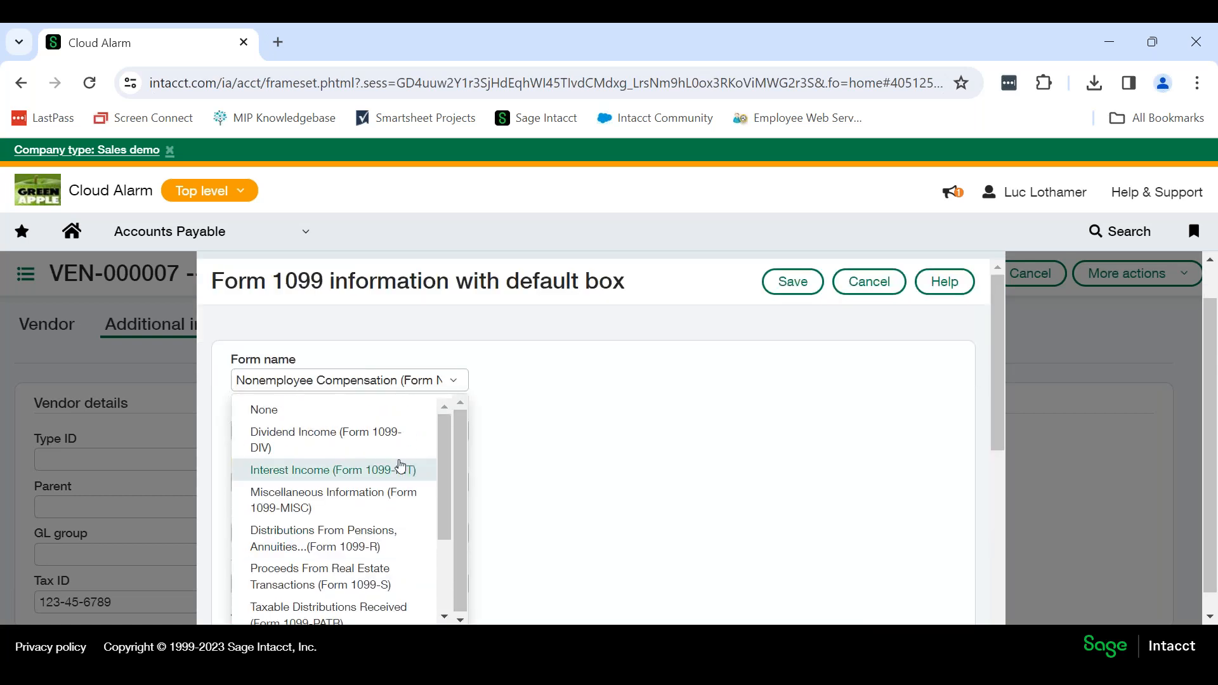
{"action": "left_click", "coordinate": [380, 506]}
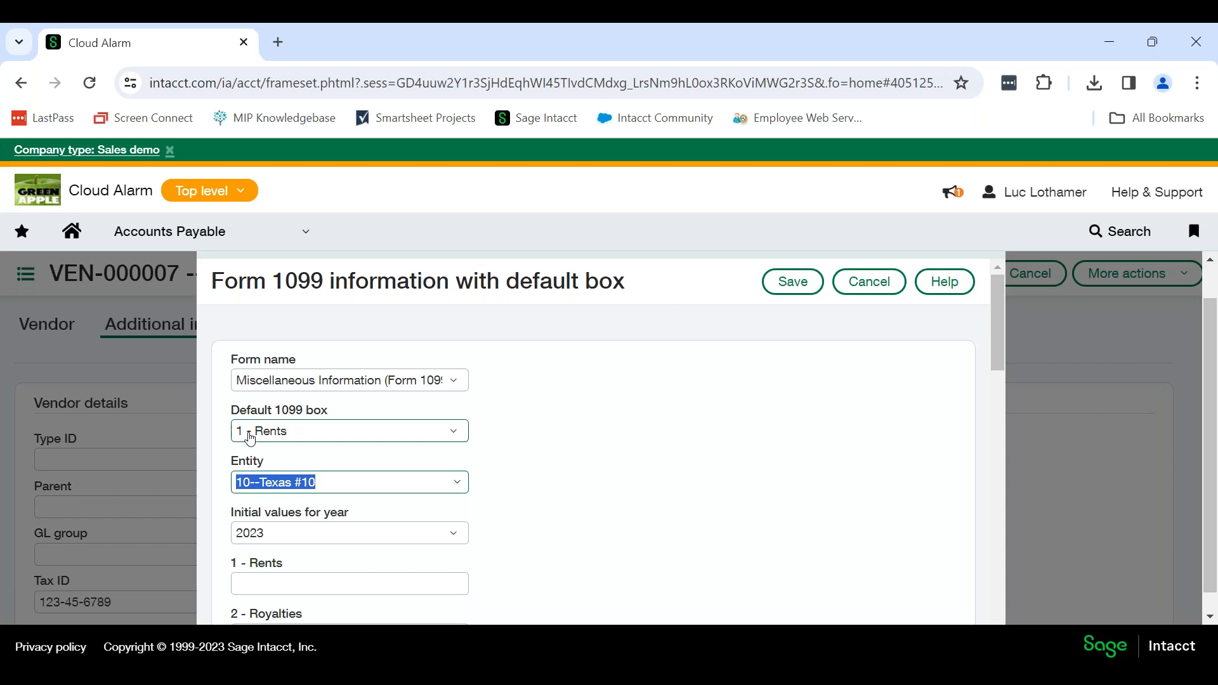
{"action": "scroll", "coordinate": [343, 501], "scroll_direction": "down", "scroll_amount": 2}
{"action": "left_click", "coordinate": [349, 489]}
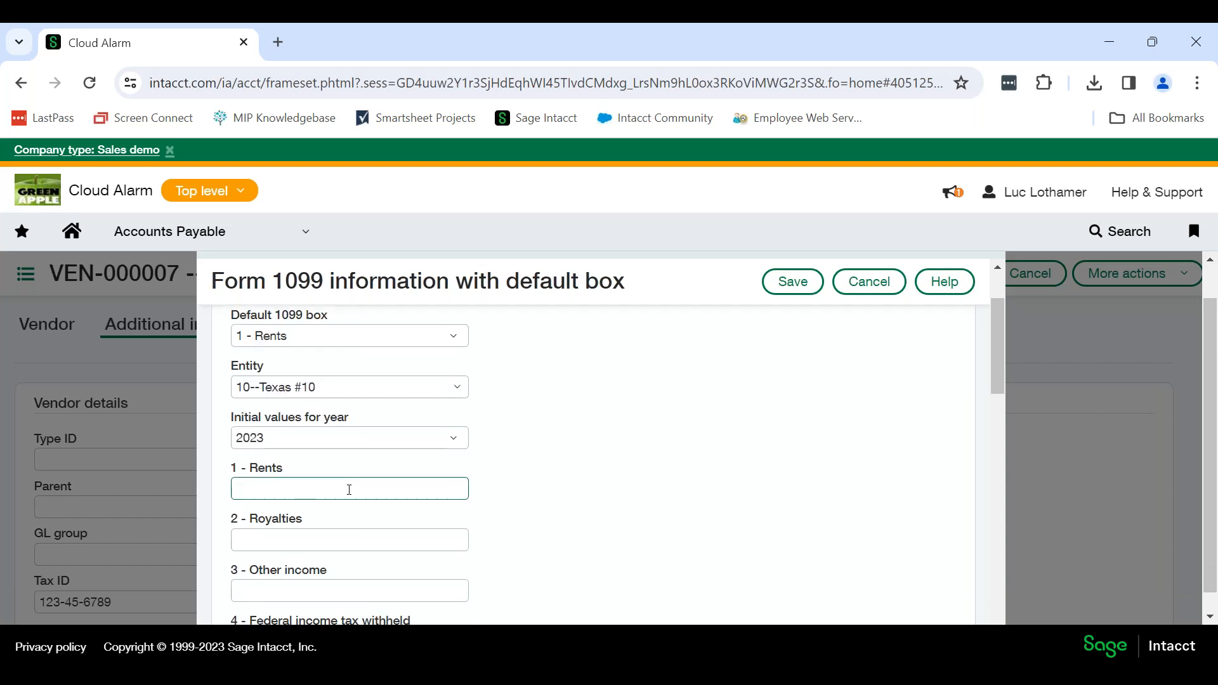
{"action": "type", "text": "10000"}
{"action": "key", "text": "Tab"}
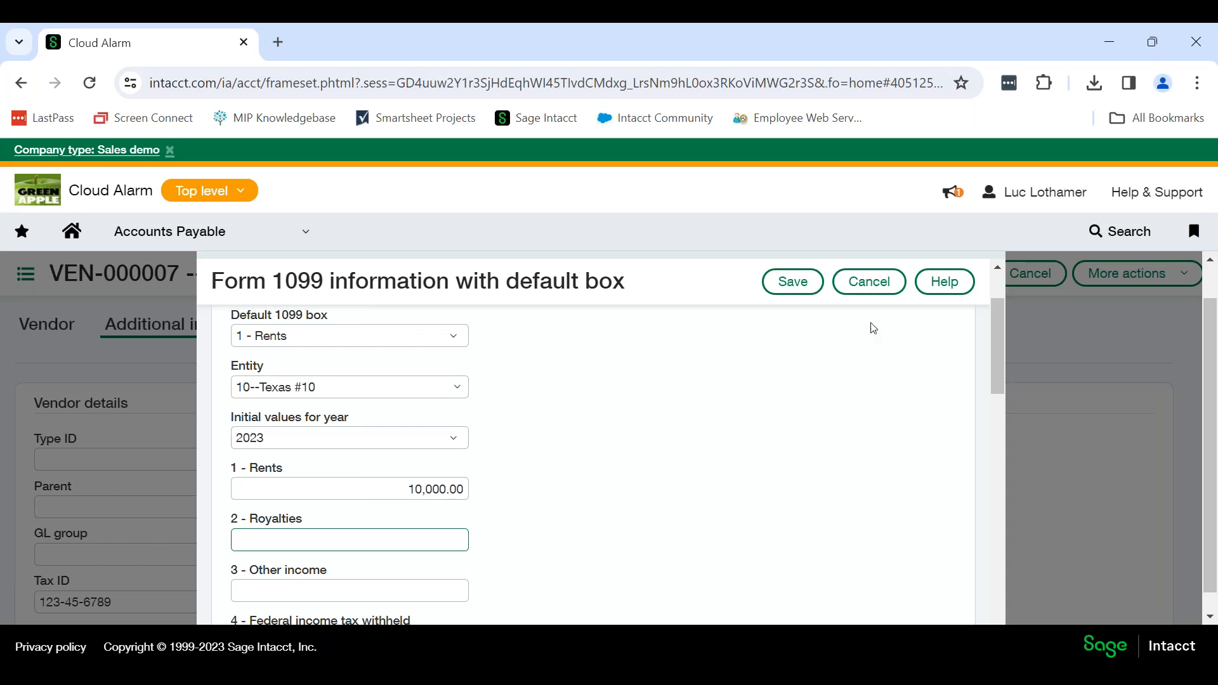
{"action": "left_click", "coordinate": [879, 282]}
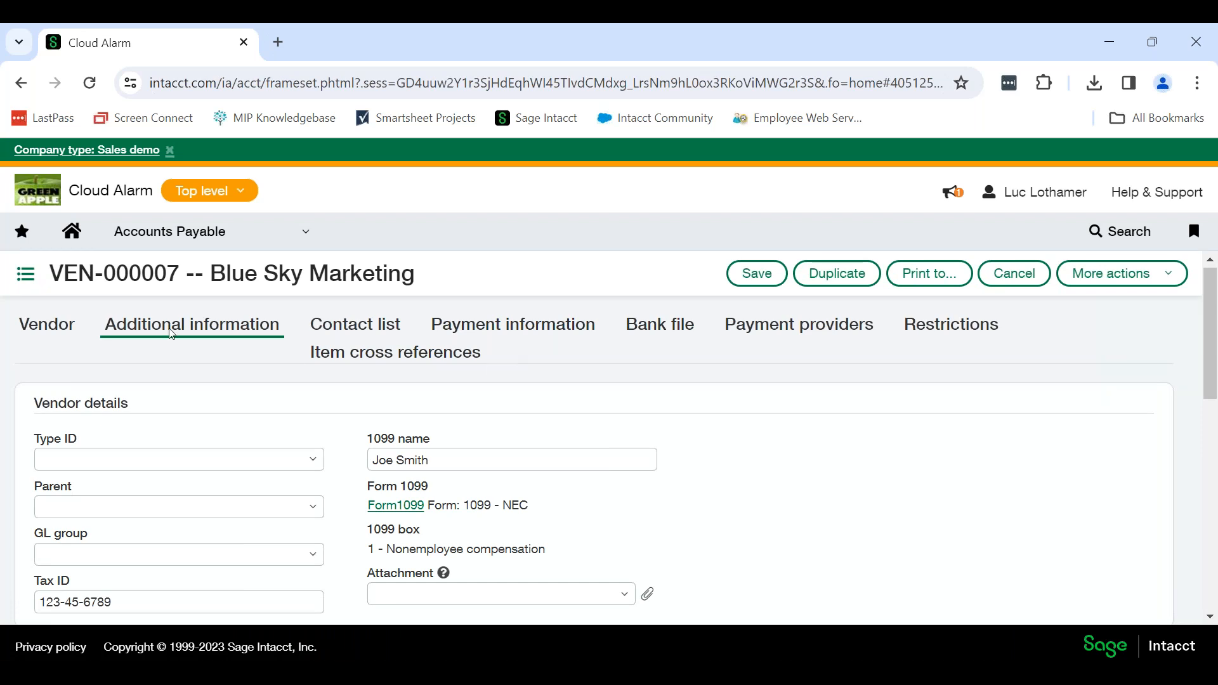
Leave the vendor record without saving and open the company's Import data setup checklist.
{"action": "left_click", "coordinate": [215, 236]}
{"action": "mouse_move", "coordinate": [215, 283]}
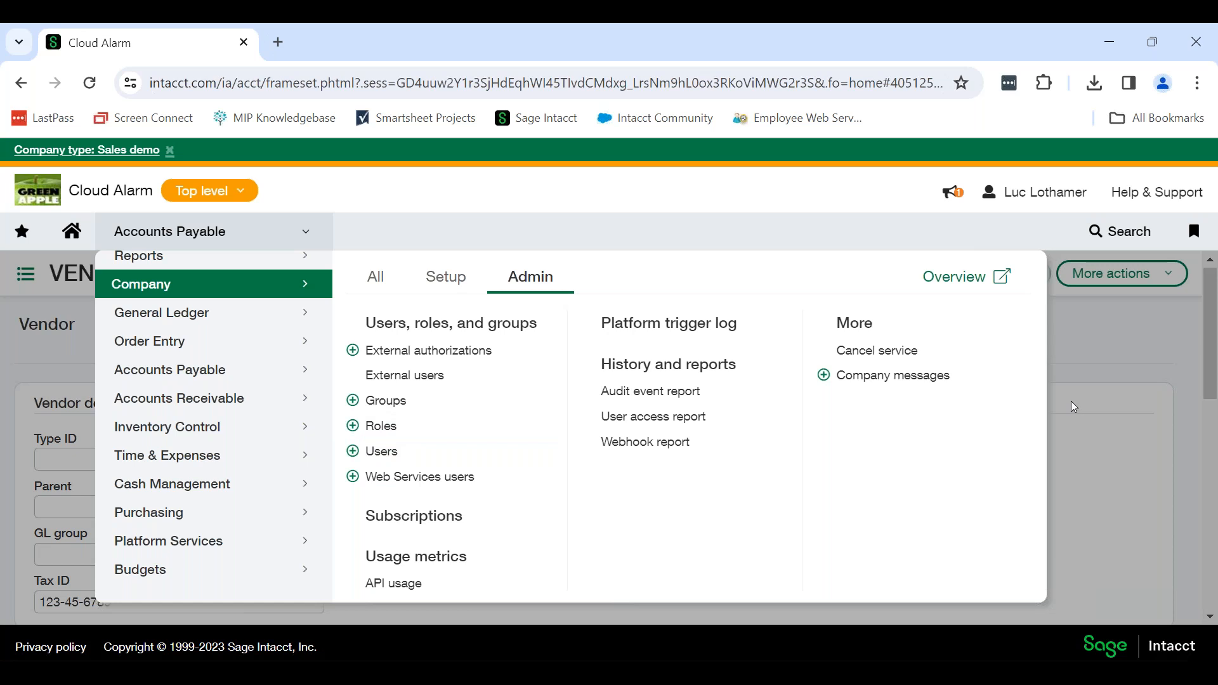
{"action": "scroll", "coordinate": [196, 385], "scroll_direction": "up", "scroll_amount": 1}
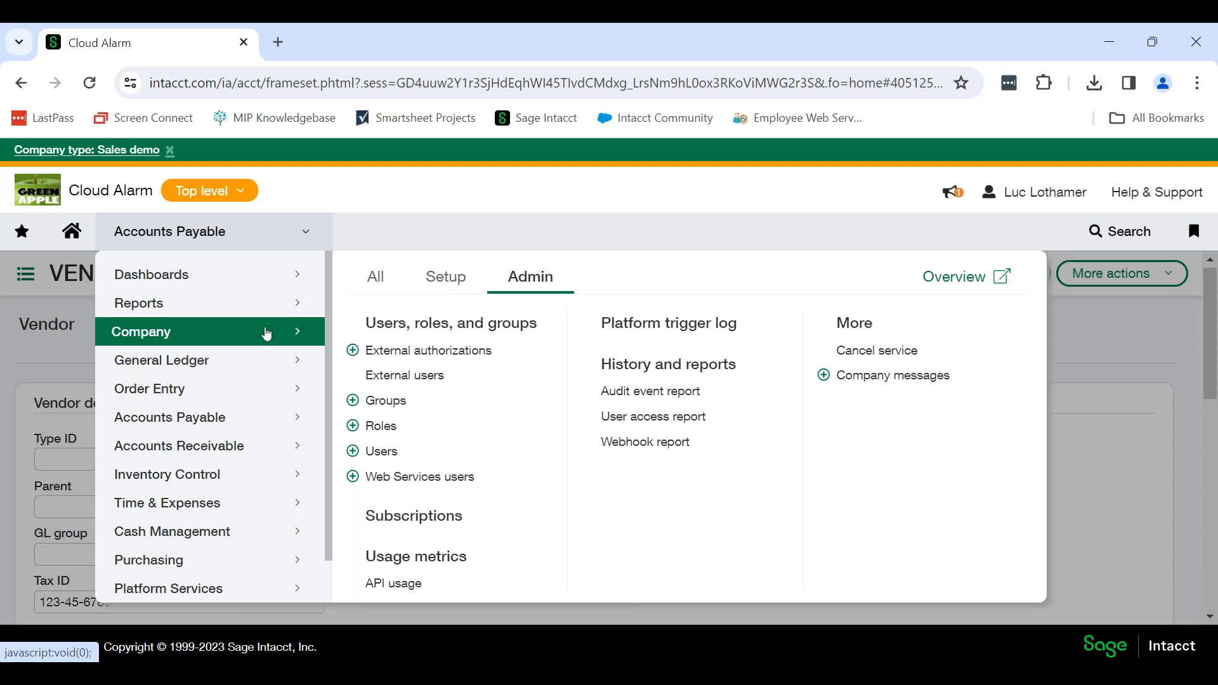
{"action": "left_click", "coordinate": [450, 283]}
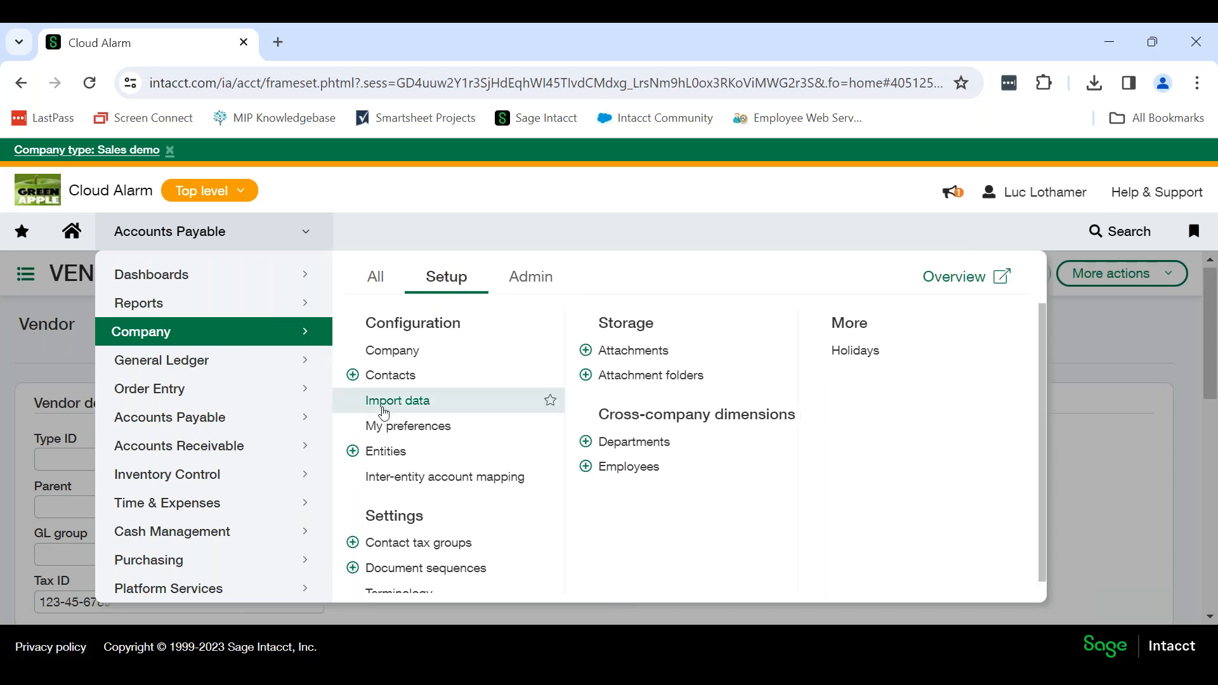
{"action": "left_click", "coordinate": [447, 398]}
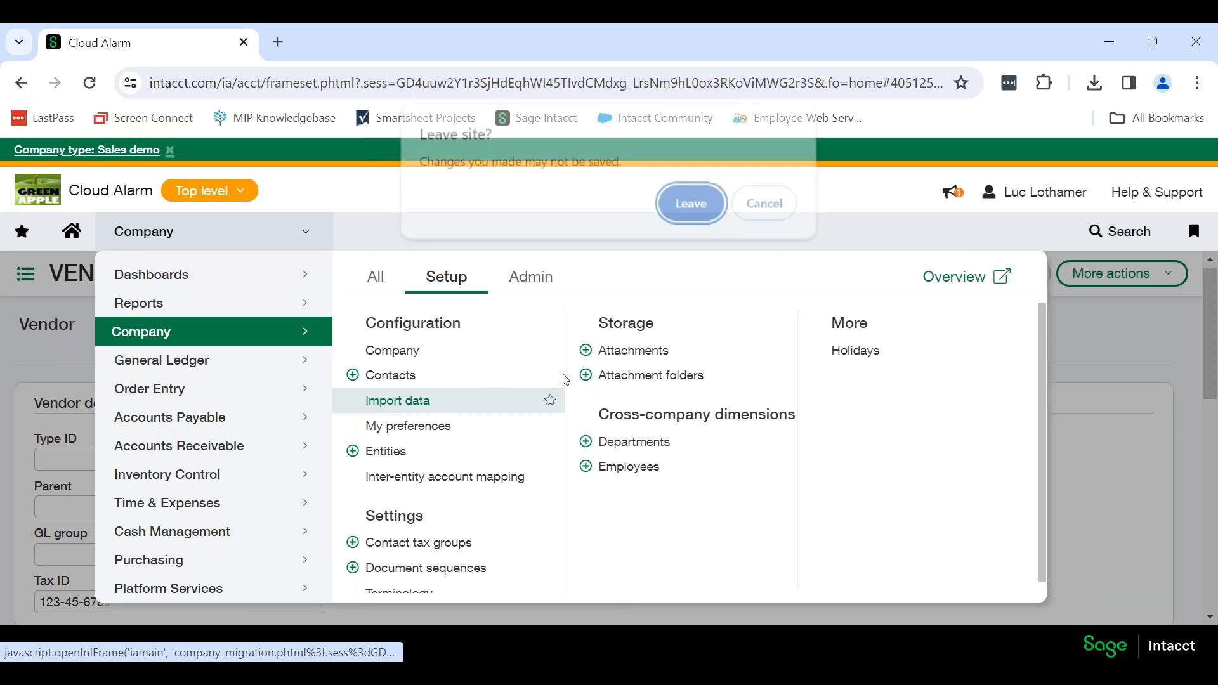
{"action": "left_click", "coordinate": [690, 205]}
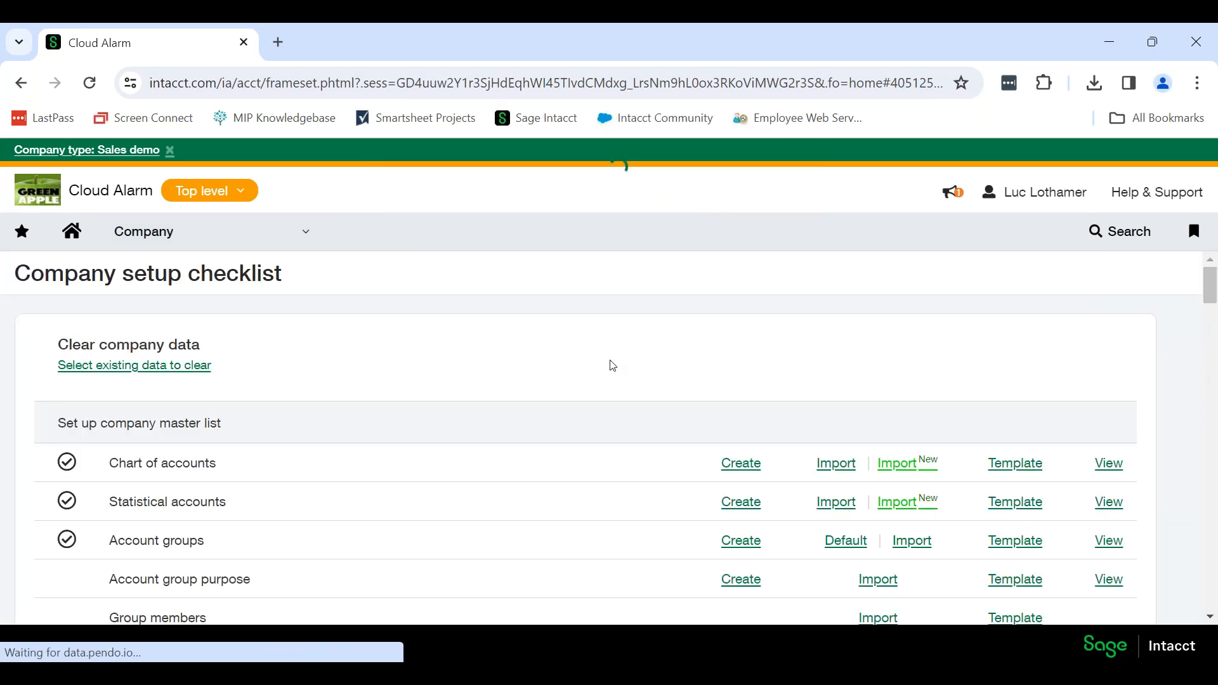
Create the default reporting periods from the company setup checklist.
{"action": "scroll", "coordinate": [612, 361], "scroll_direction": "down", "scroll_amount": 5}
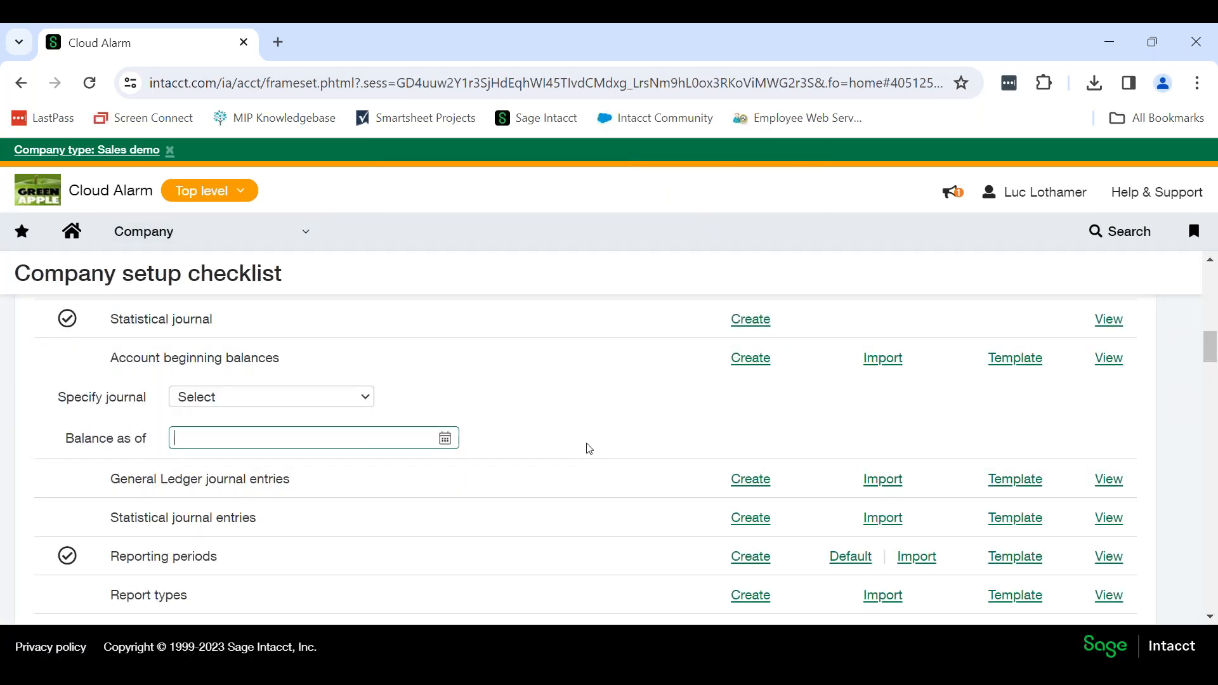
{"action": "scroll", "coordinate": [588, 448], "scroll_direction": "down", "scroll_amount": 1}
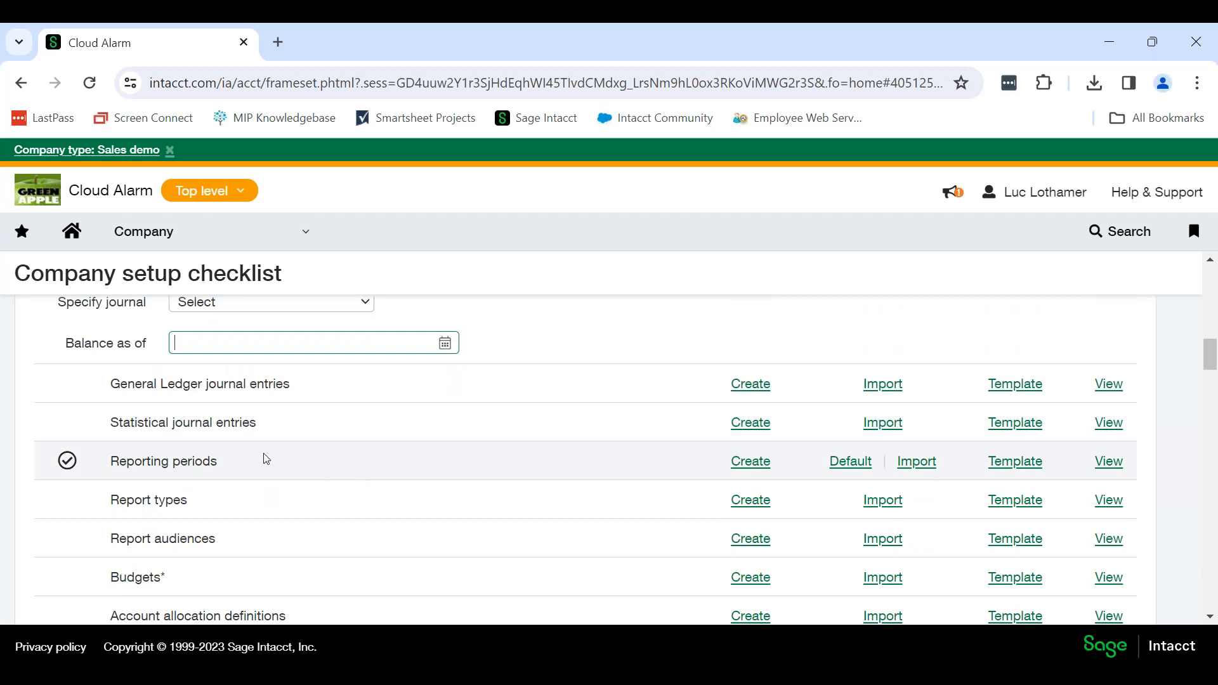
{"action": "left_click_drag", "start_coordinate": [226, 470], "coordinate": [112, 474]}
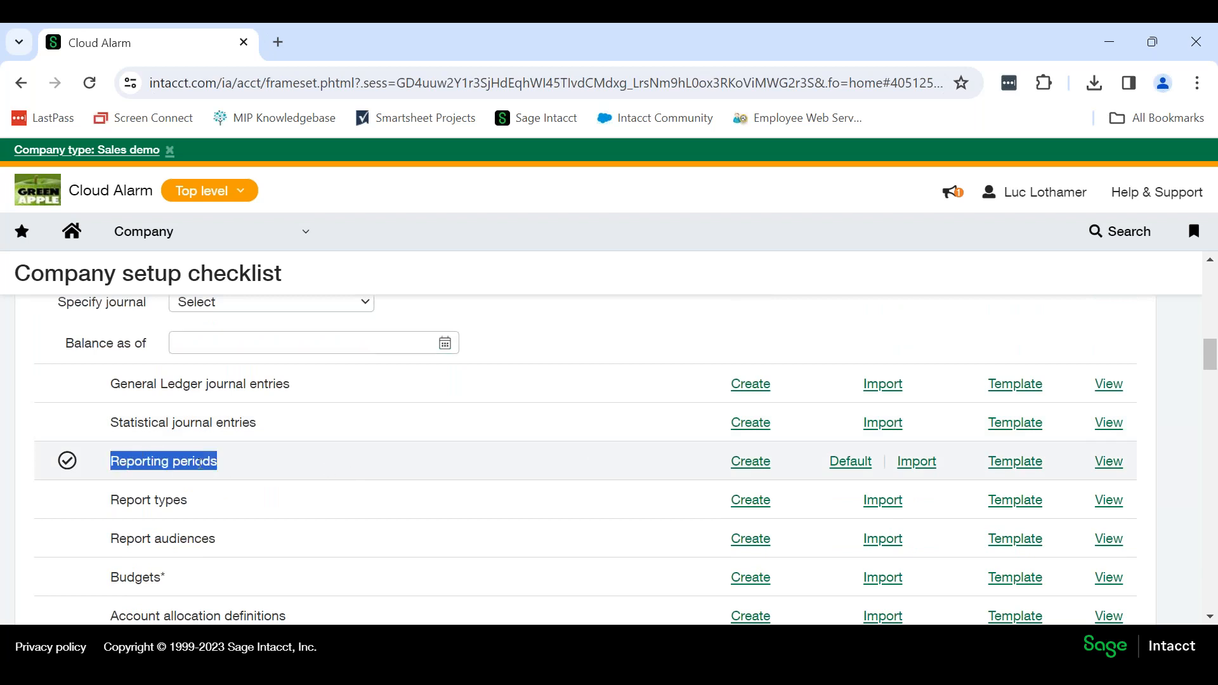
{"action": "left_click", "coordinate": [852, 462]}
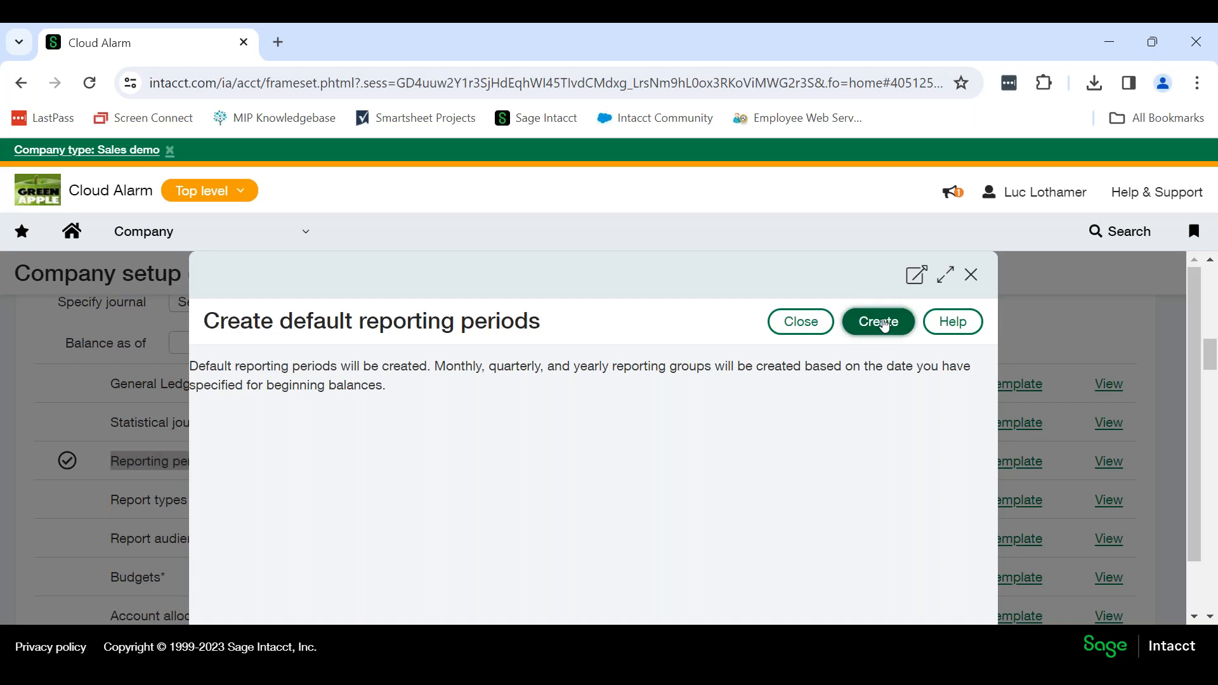
{"action": "left_click", "coordinate": [884, 325]}
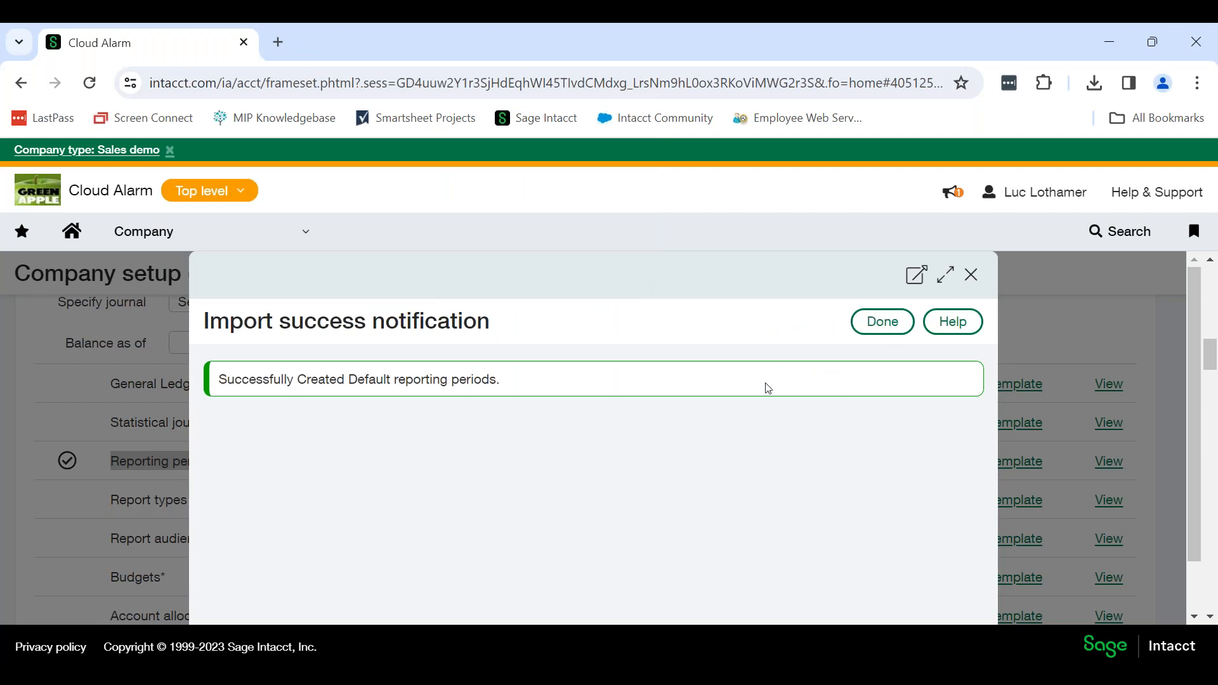
{"action": "left_click", "coordinate": [884, 325]}
Open the Reporting periods list in Reports and review the 2024 periods and their budgeting settings.
{"action": "left_click", "coordinate": [139, 231]}
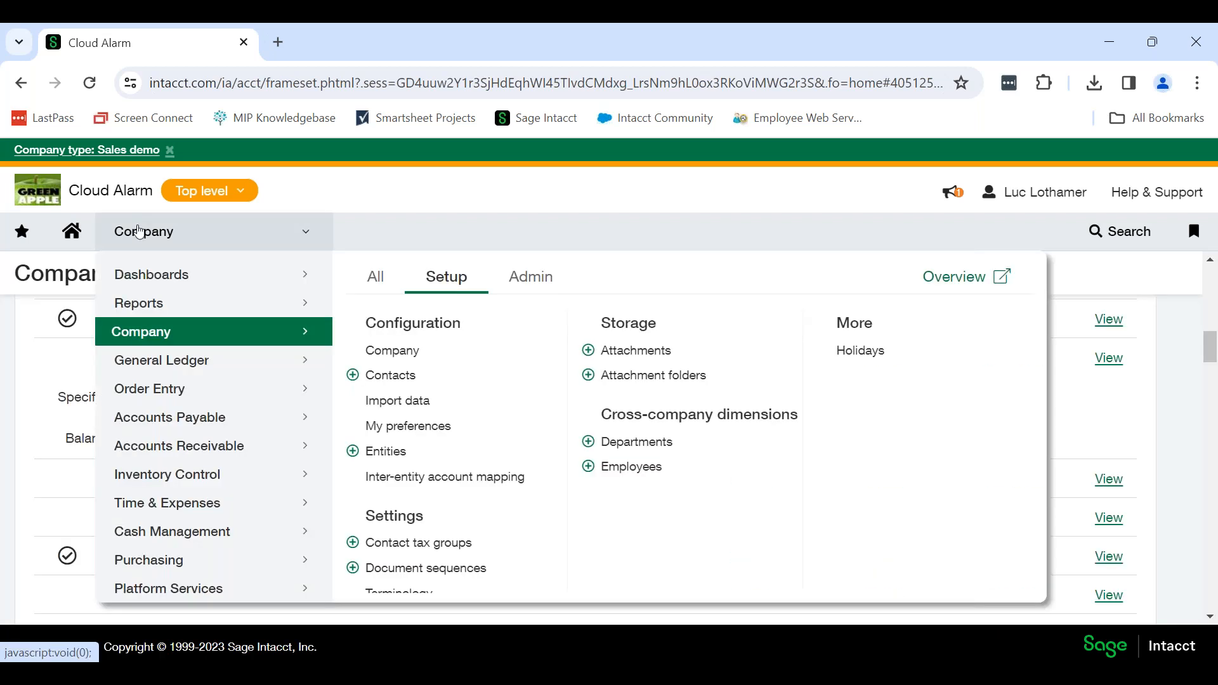
{"action": "left_click", "coordinate": [209, 303]}
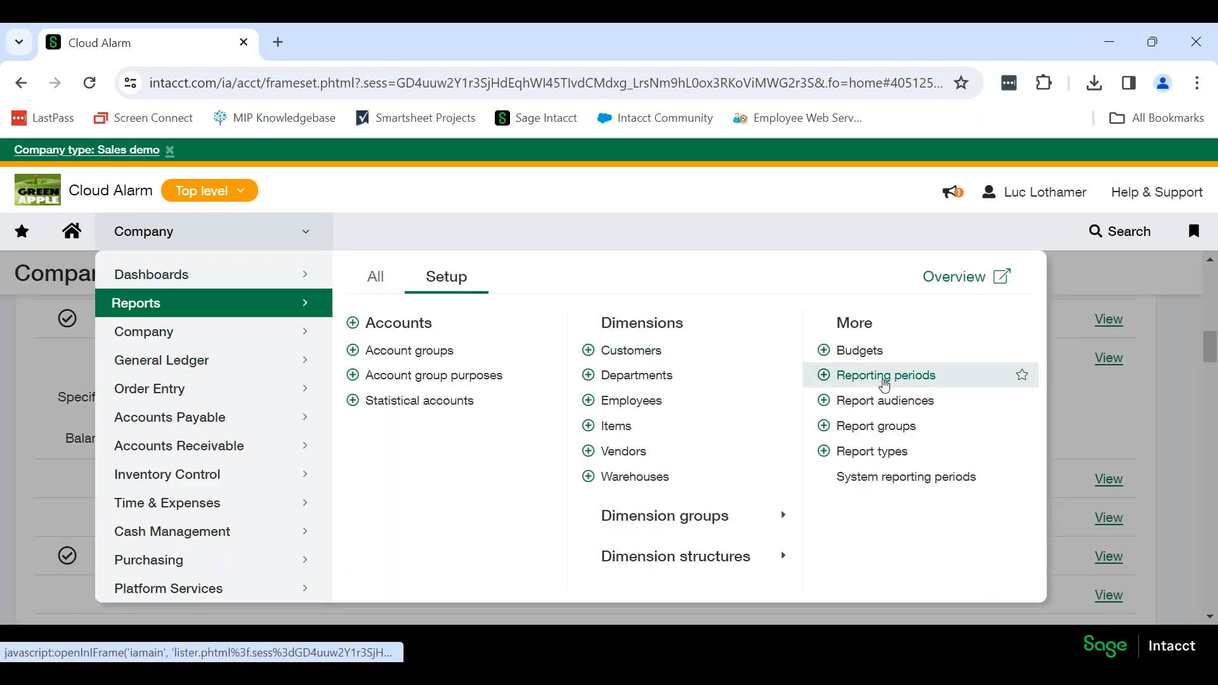
{"action": "left_click", "coordinate": [917, 375]}
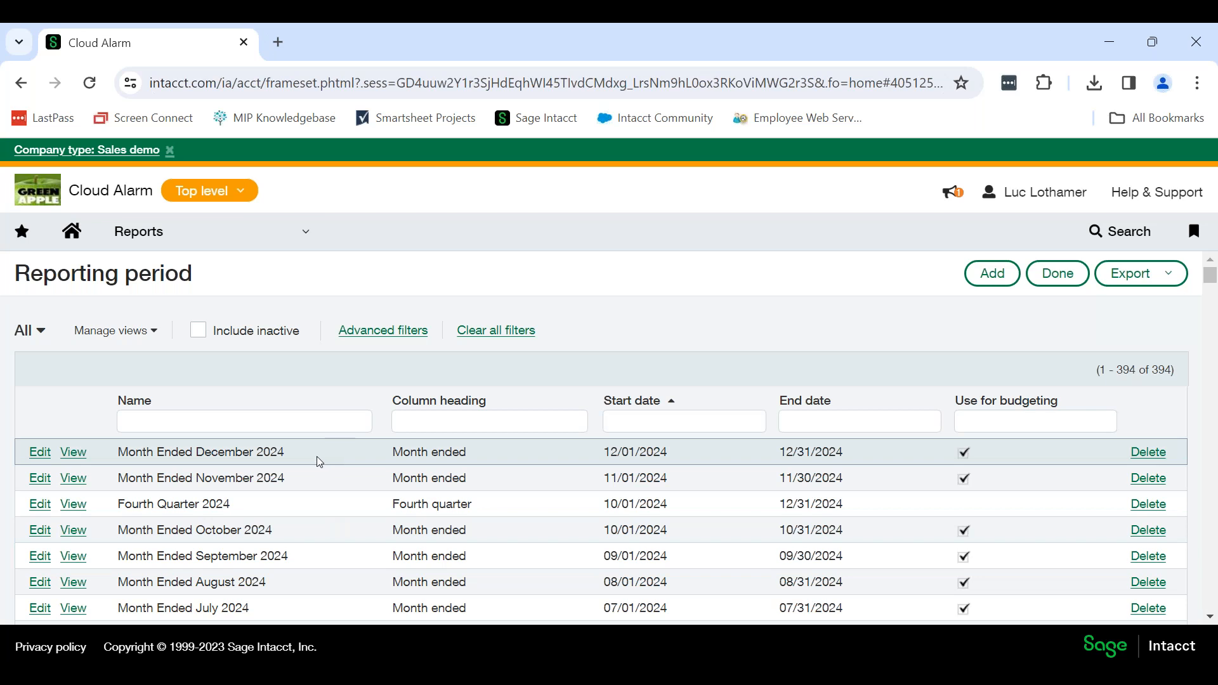
{"action": "left_click_drag", "start_coordinate": [288, 450], "coordinate": [134, 452]}
{"action": "left_click", "coordinate": [302, 475]}
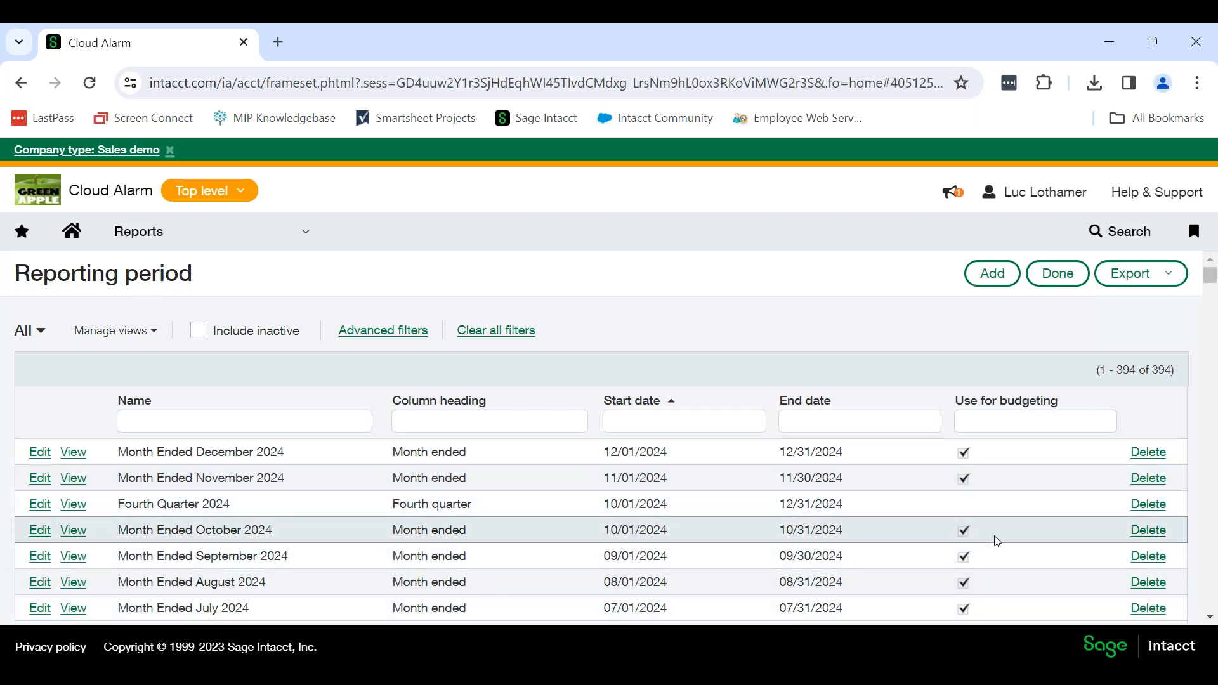
{"action": "scroll", "coordinate": [996, 522], "scroll_direction": "down", "scroll_amount": 2}
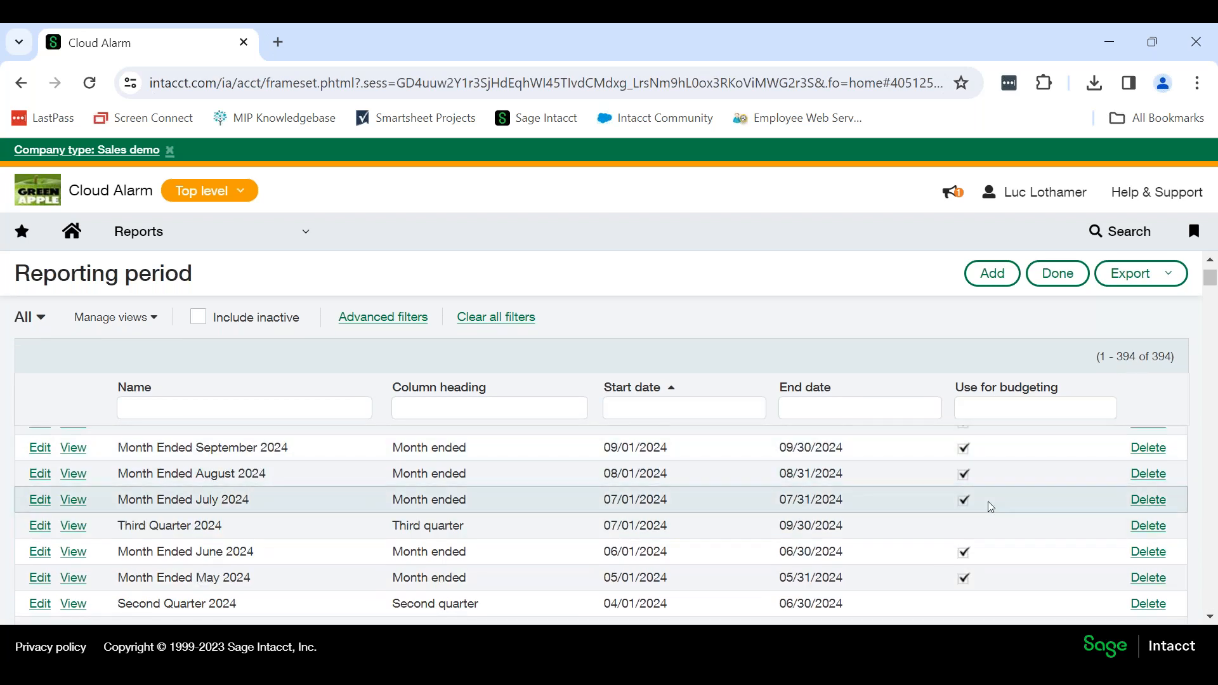